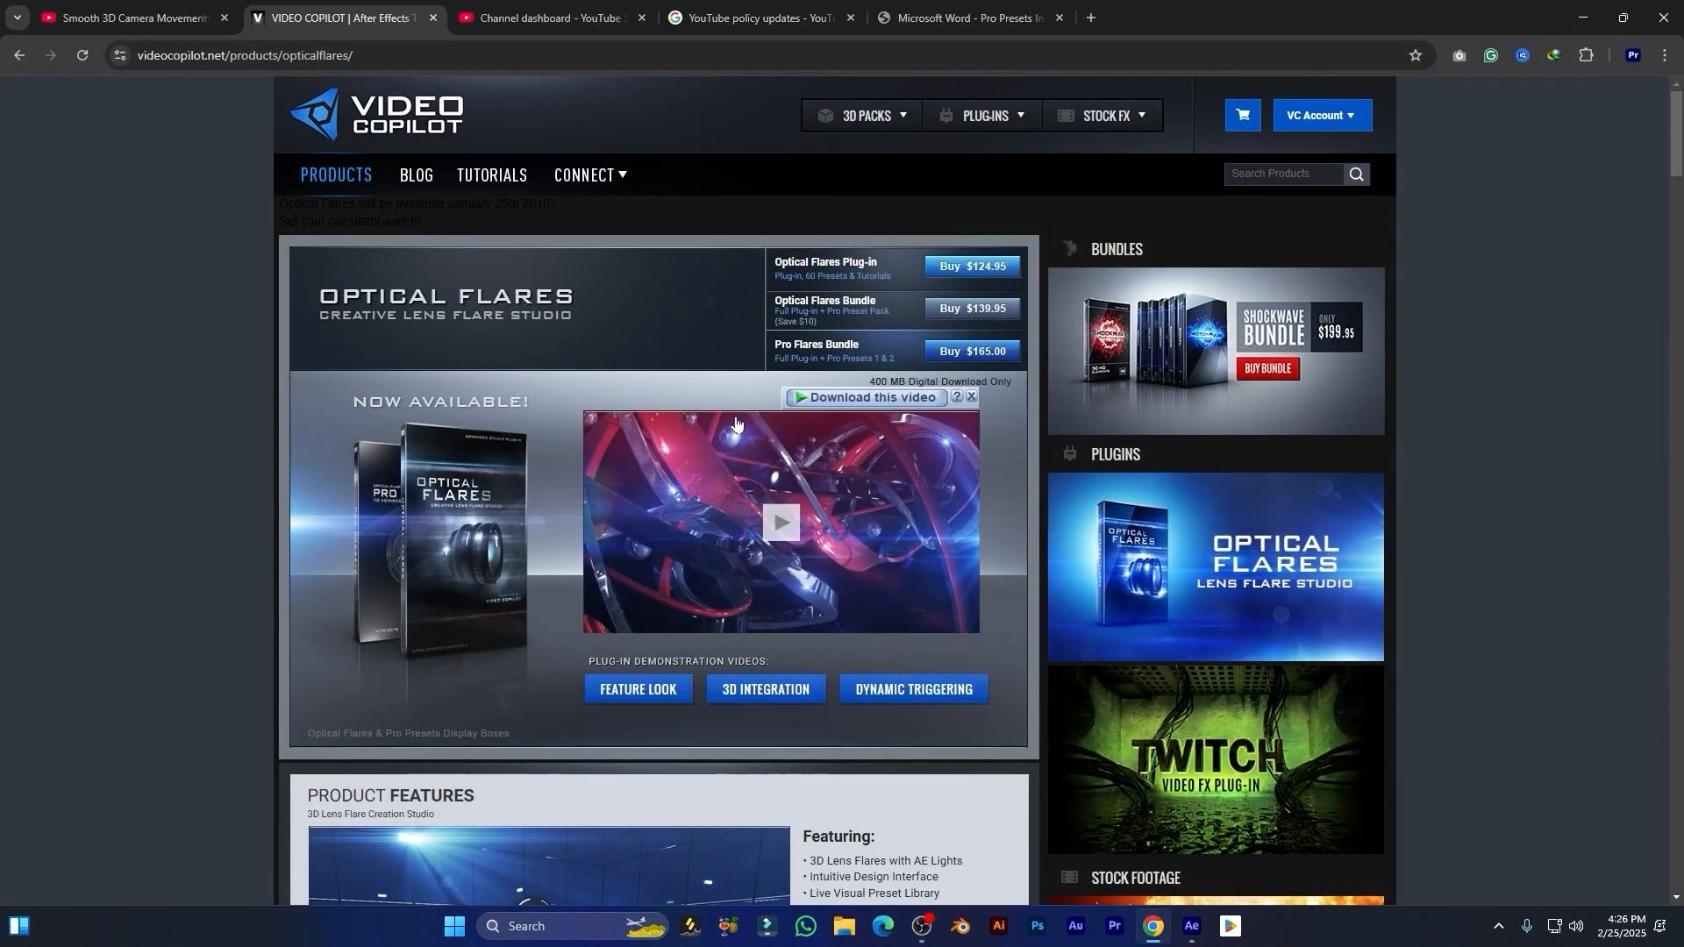
Step: Look through the Optical Flares product page, covering its features, example uses, presets, bundles and plug-in specifications
scroll(502, 465, down, 9)
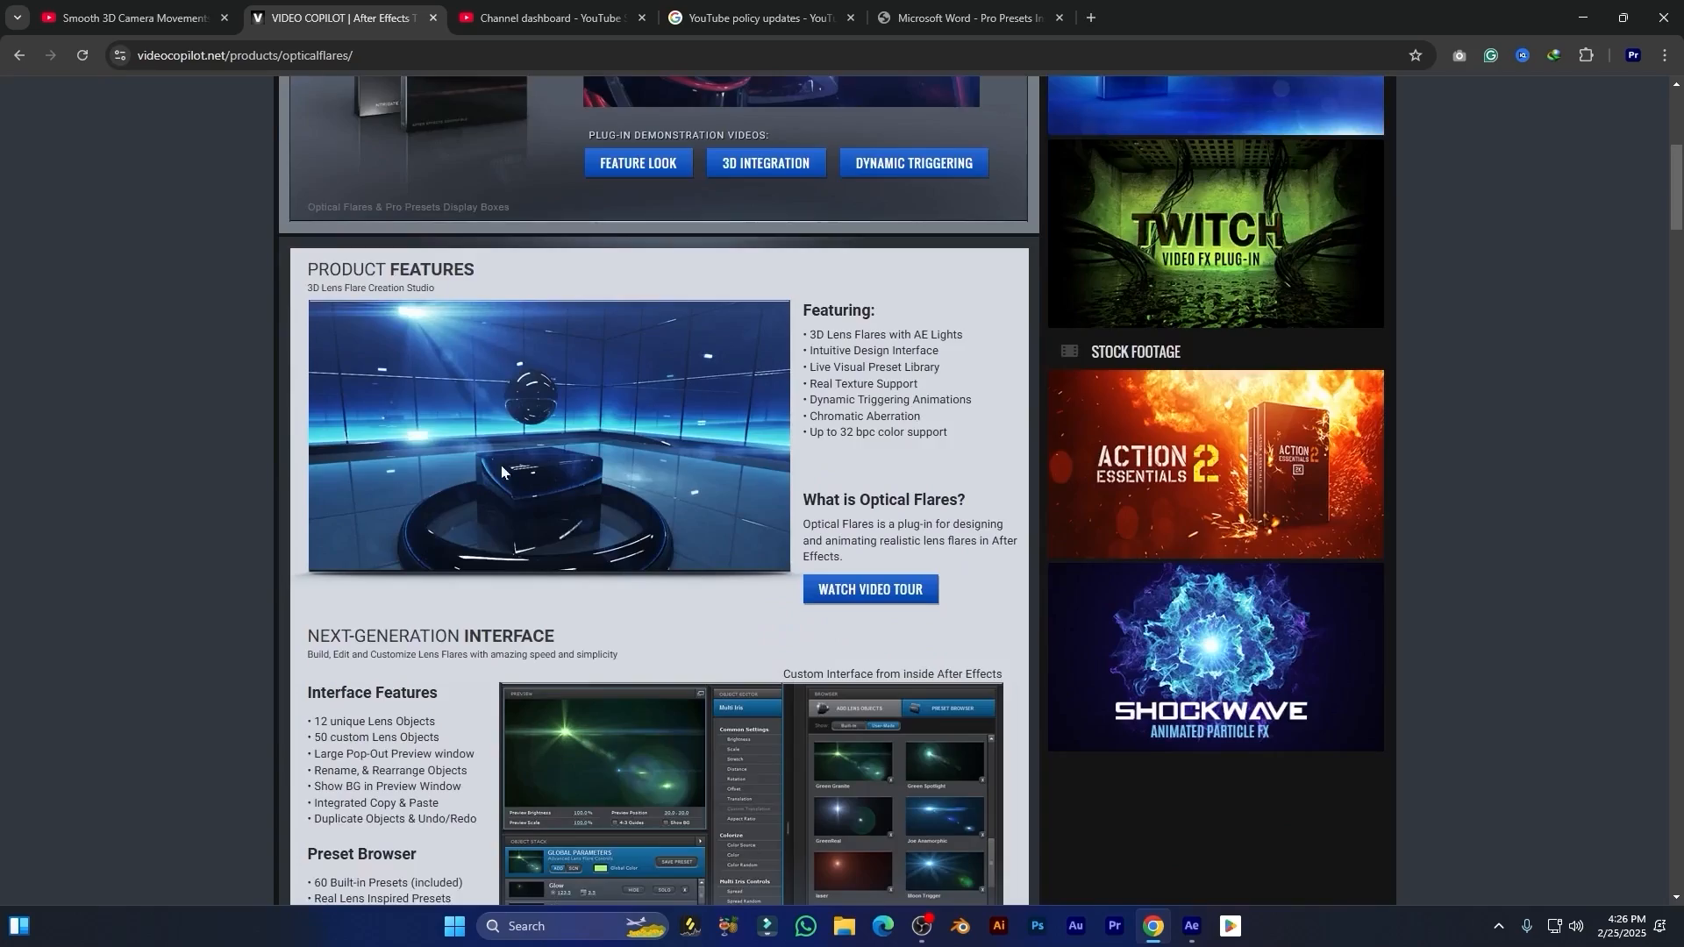
scroll(591, 327, down, 8)
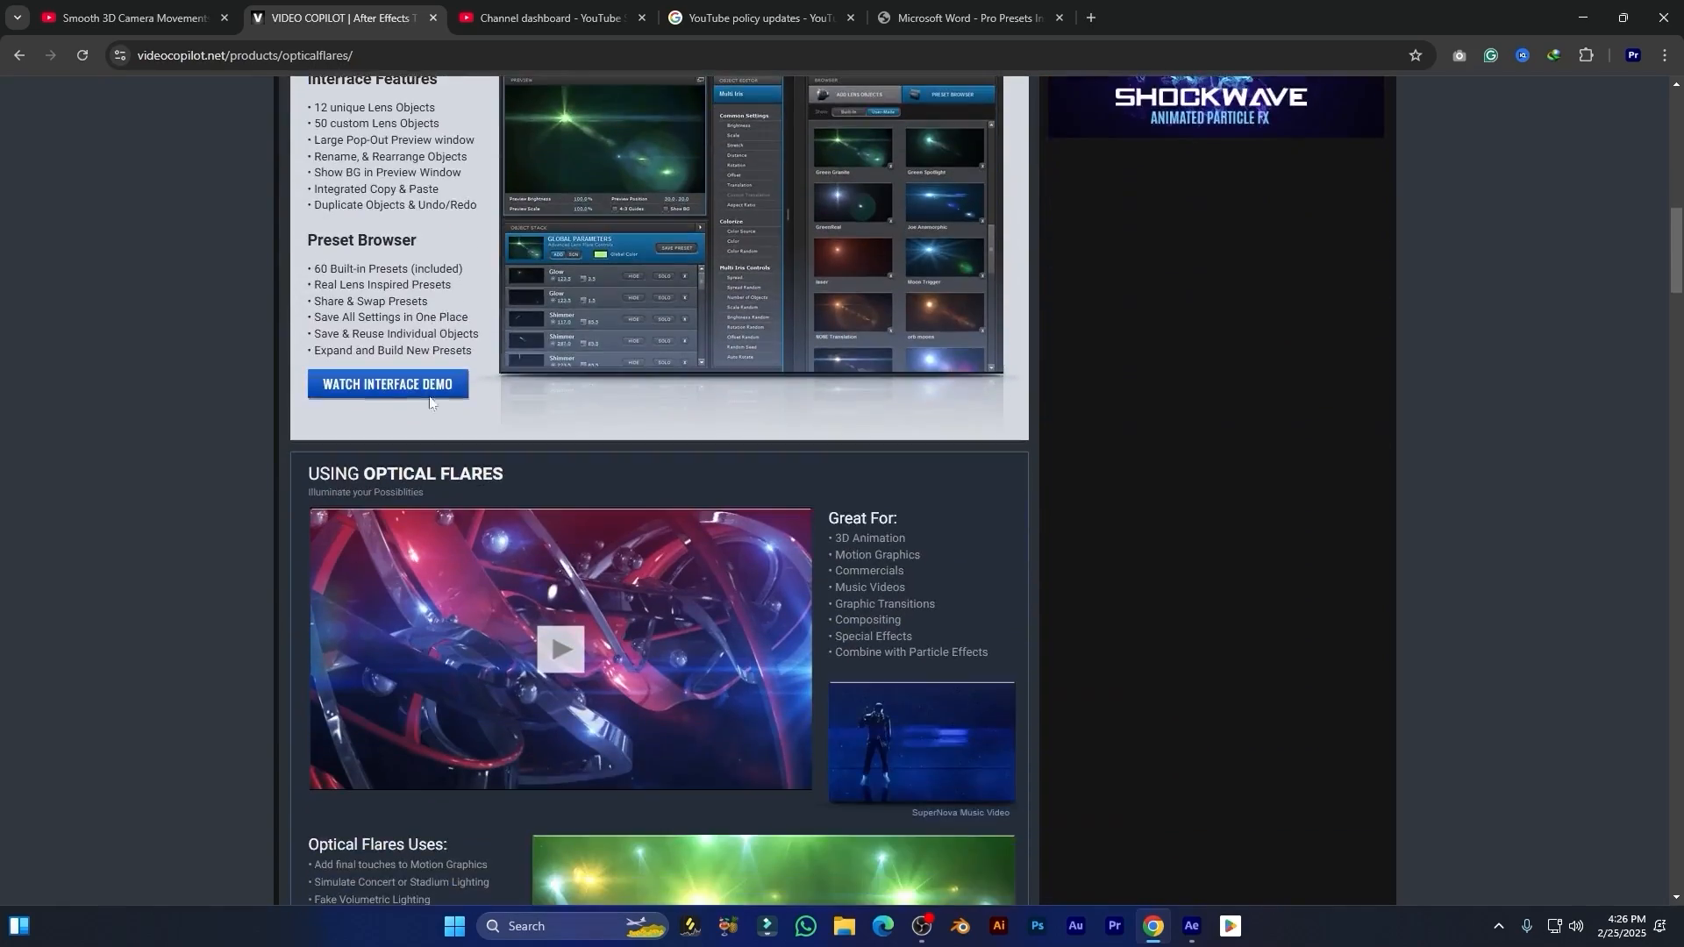
scroll(478, 383, down, 4)
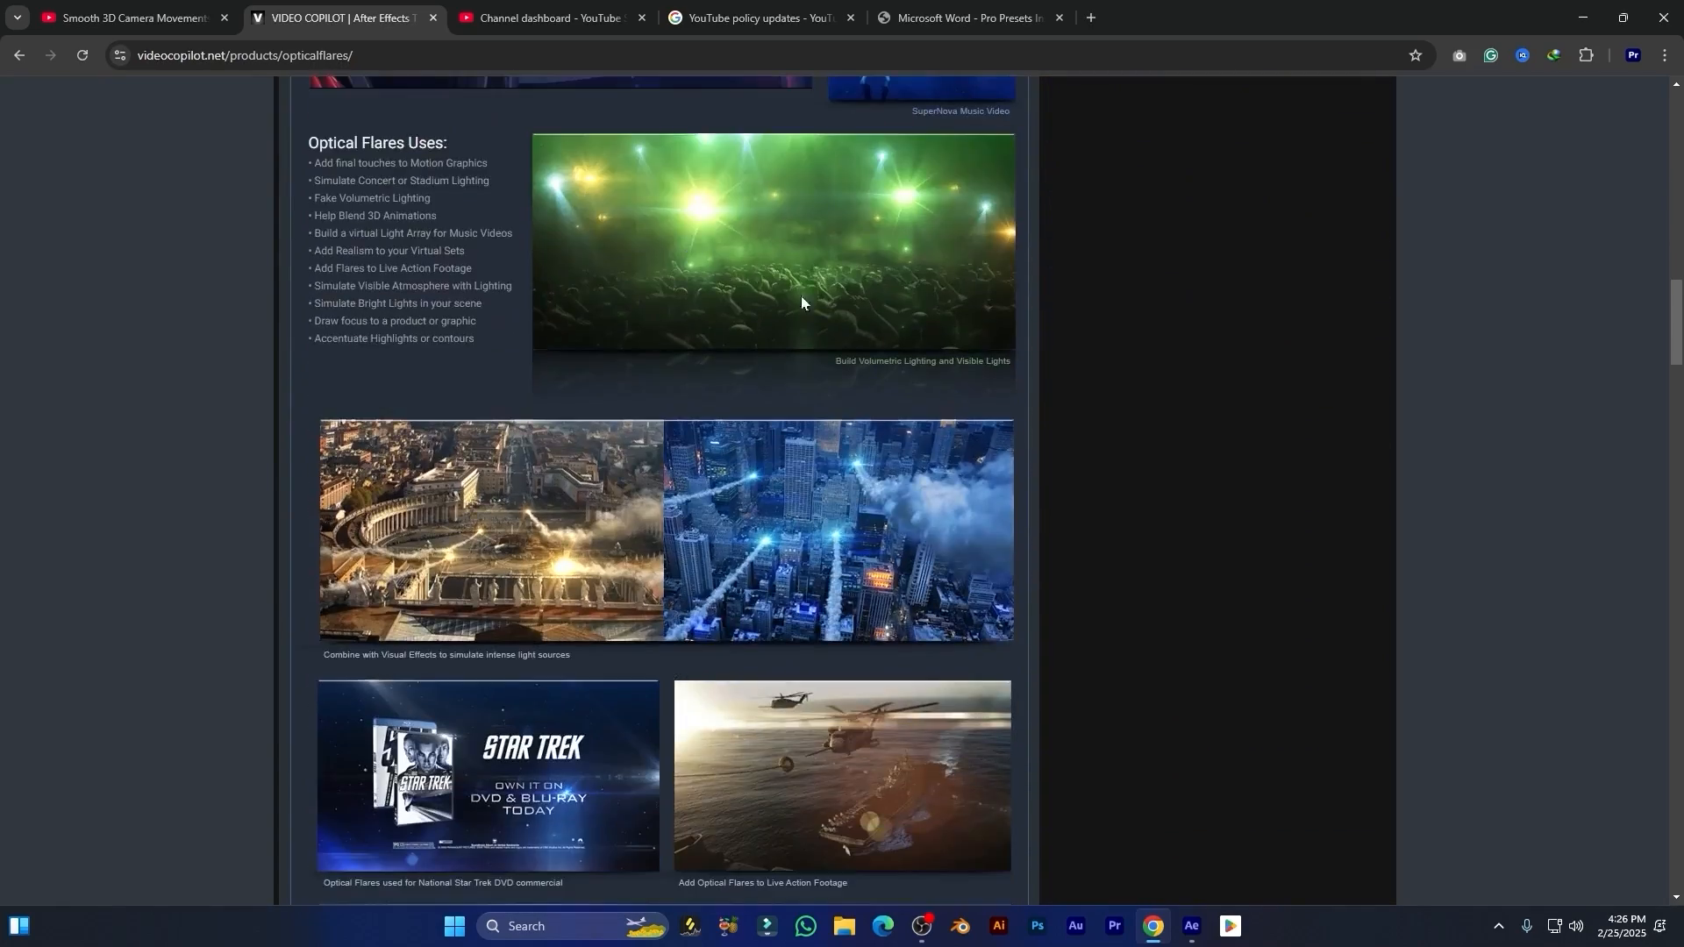
scroll(688, 327, down, 7)
scroll(708, 351, down, 8)
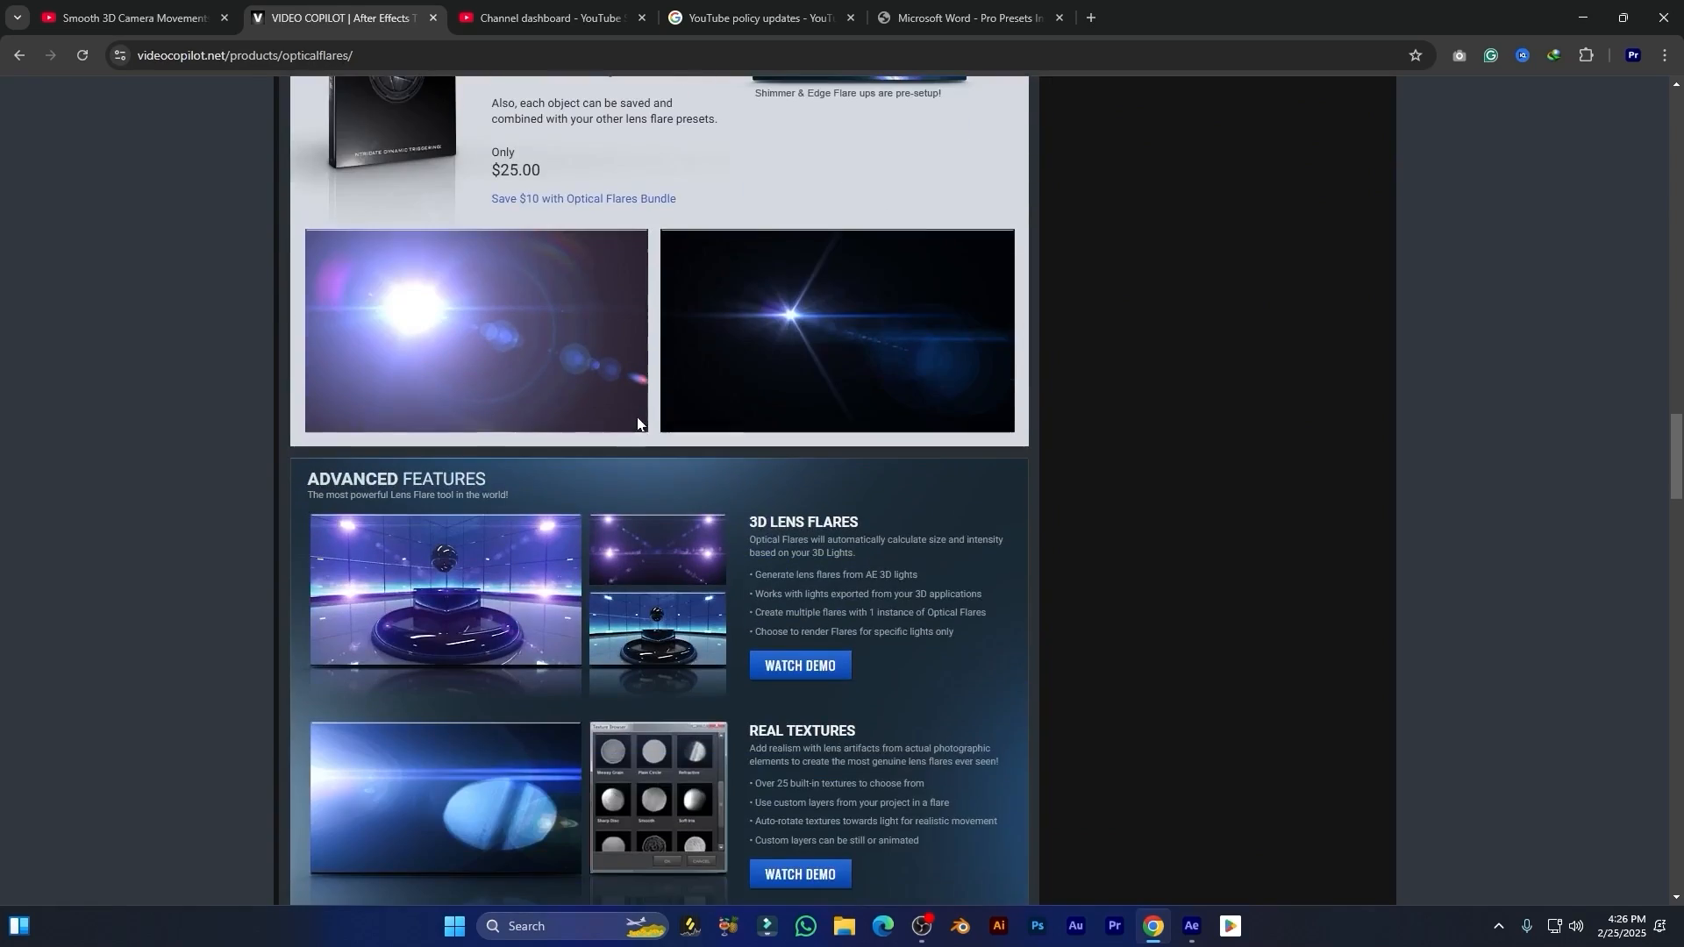
scroll(676, 365, down, 4)
scroll(746, 369, down, 11)
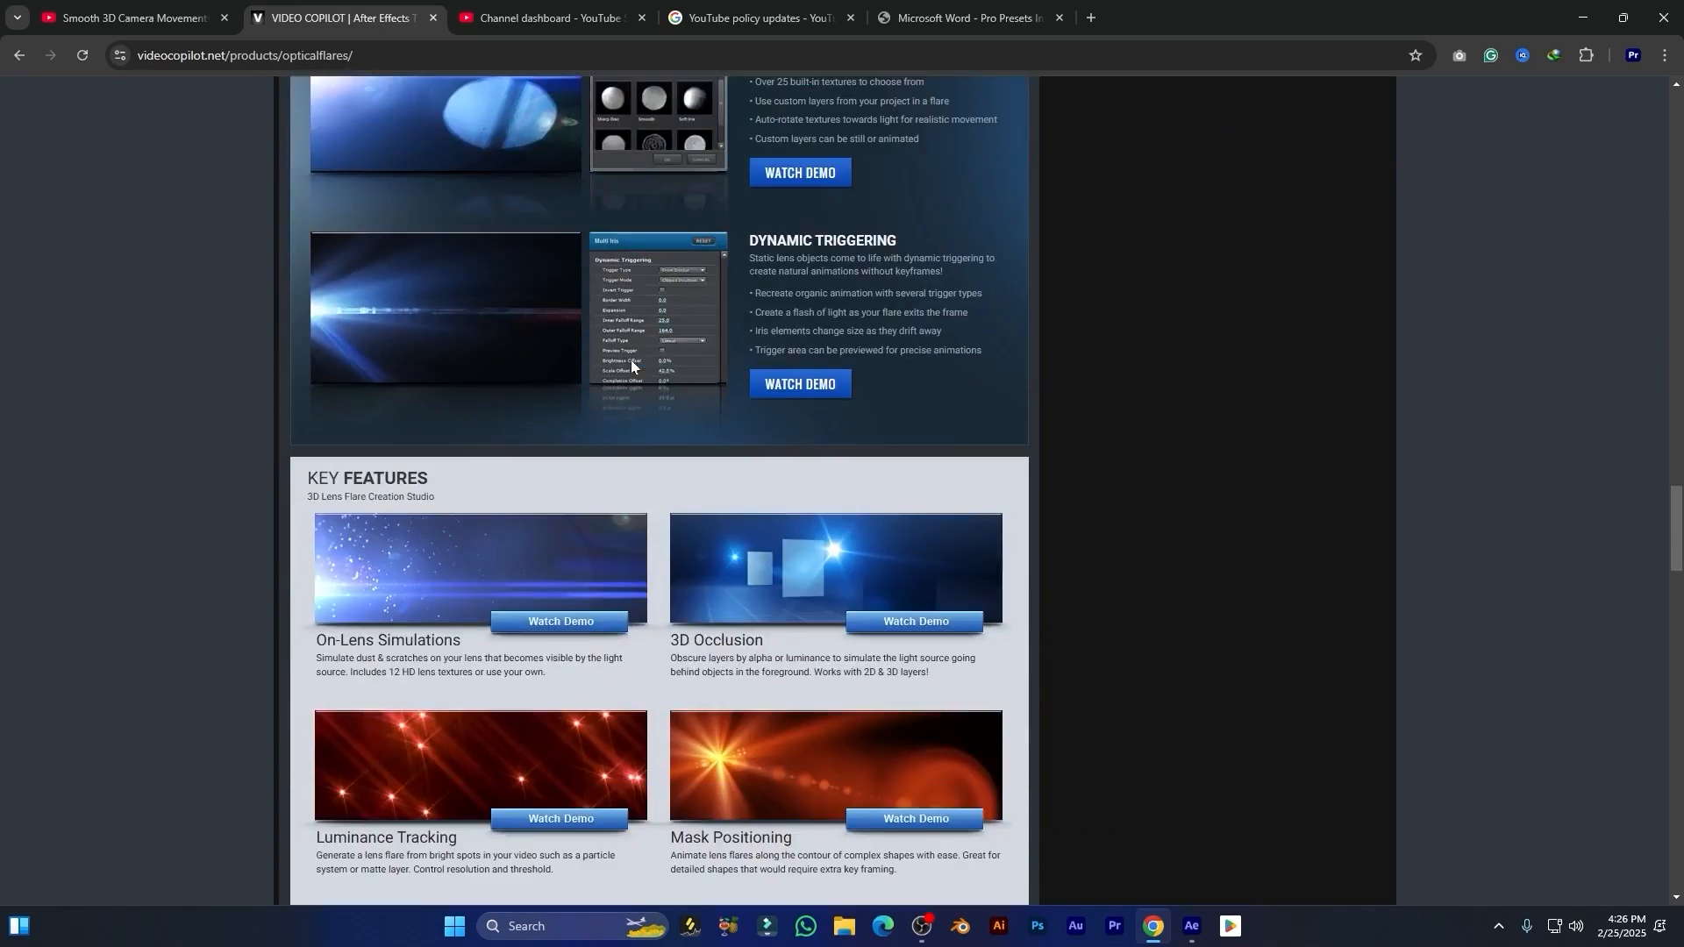
scroll(782, 367, down, 1)
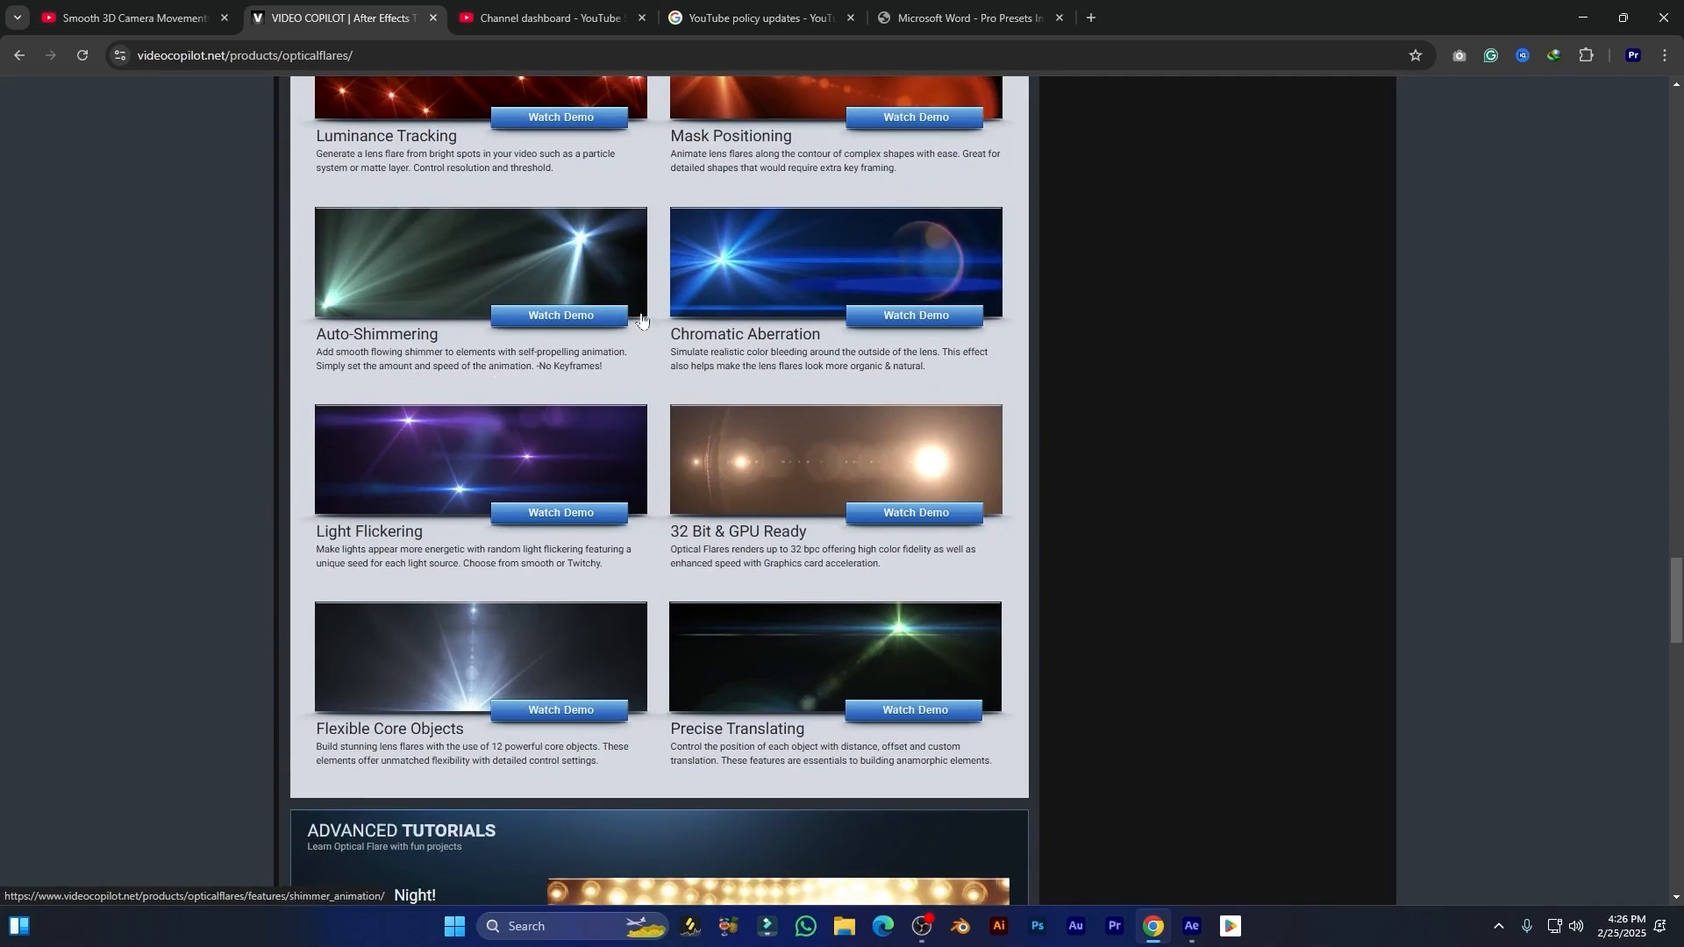
scroll(837, 375, down, 4)
scroll(855, 530, down, 4)
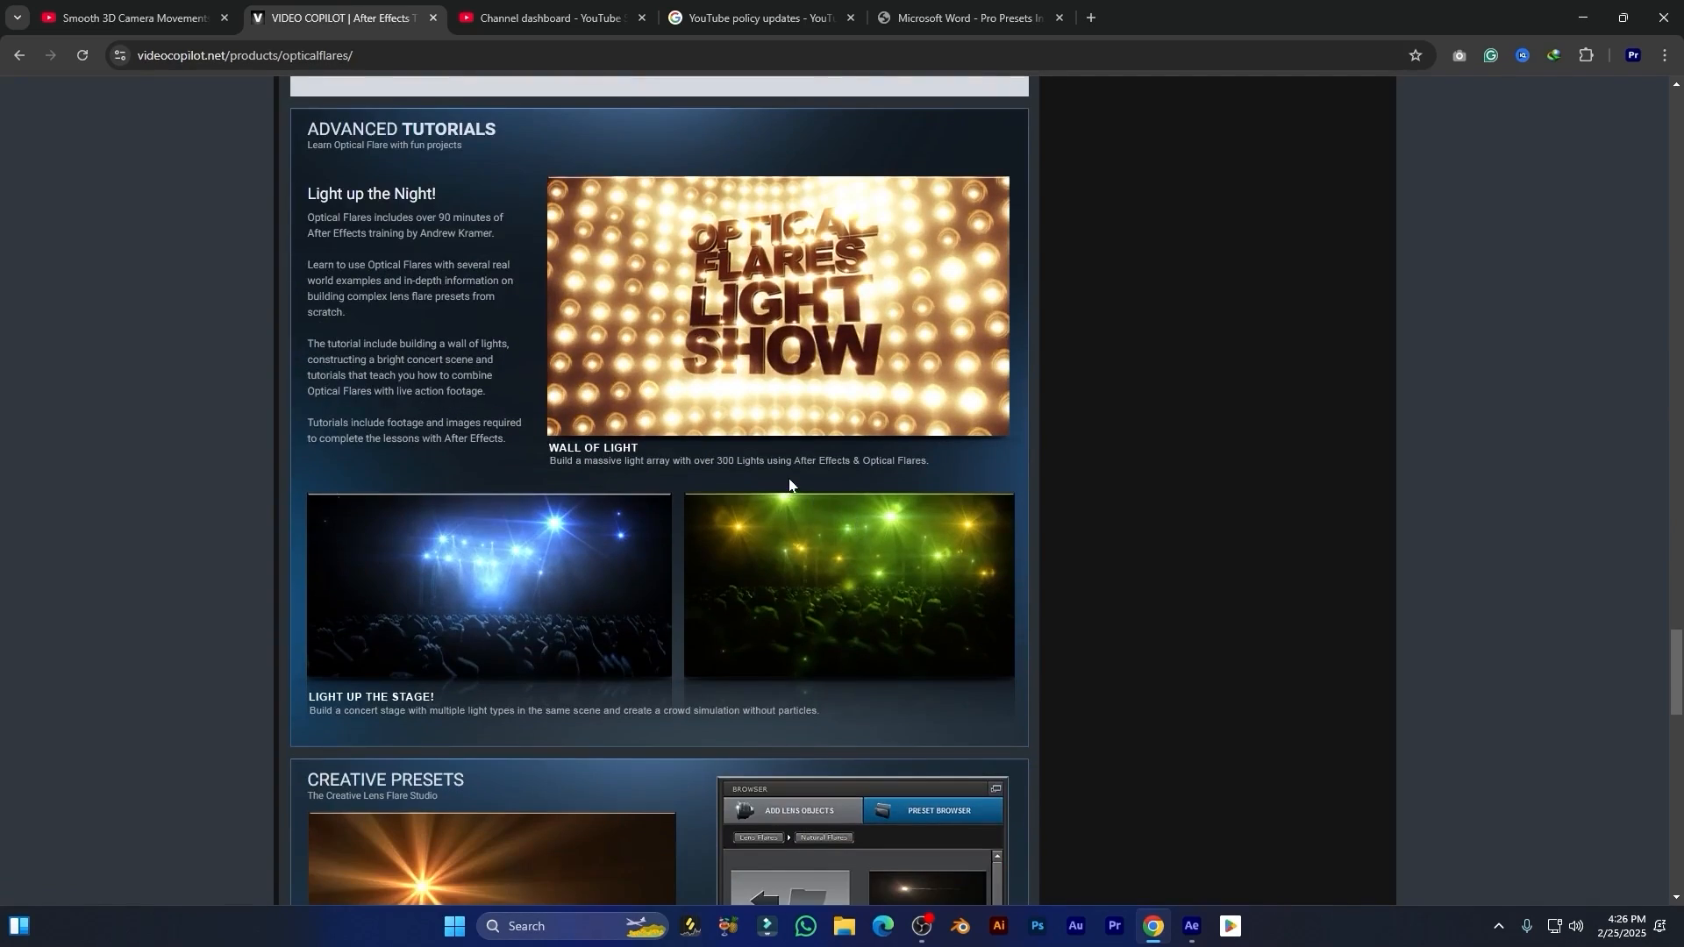
scroll(788, 477, down, 12)
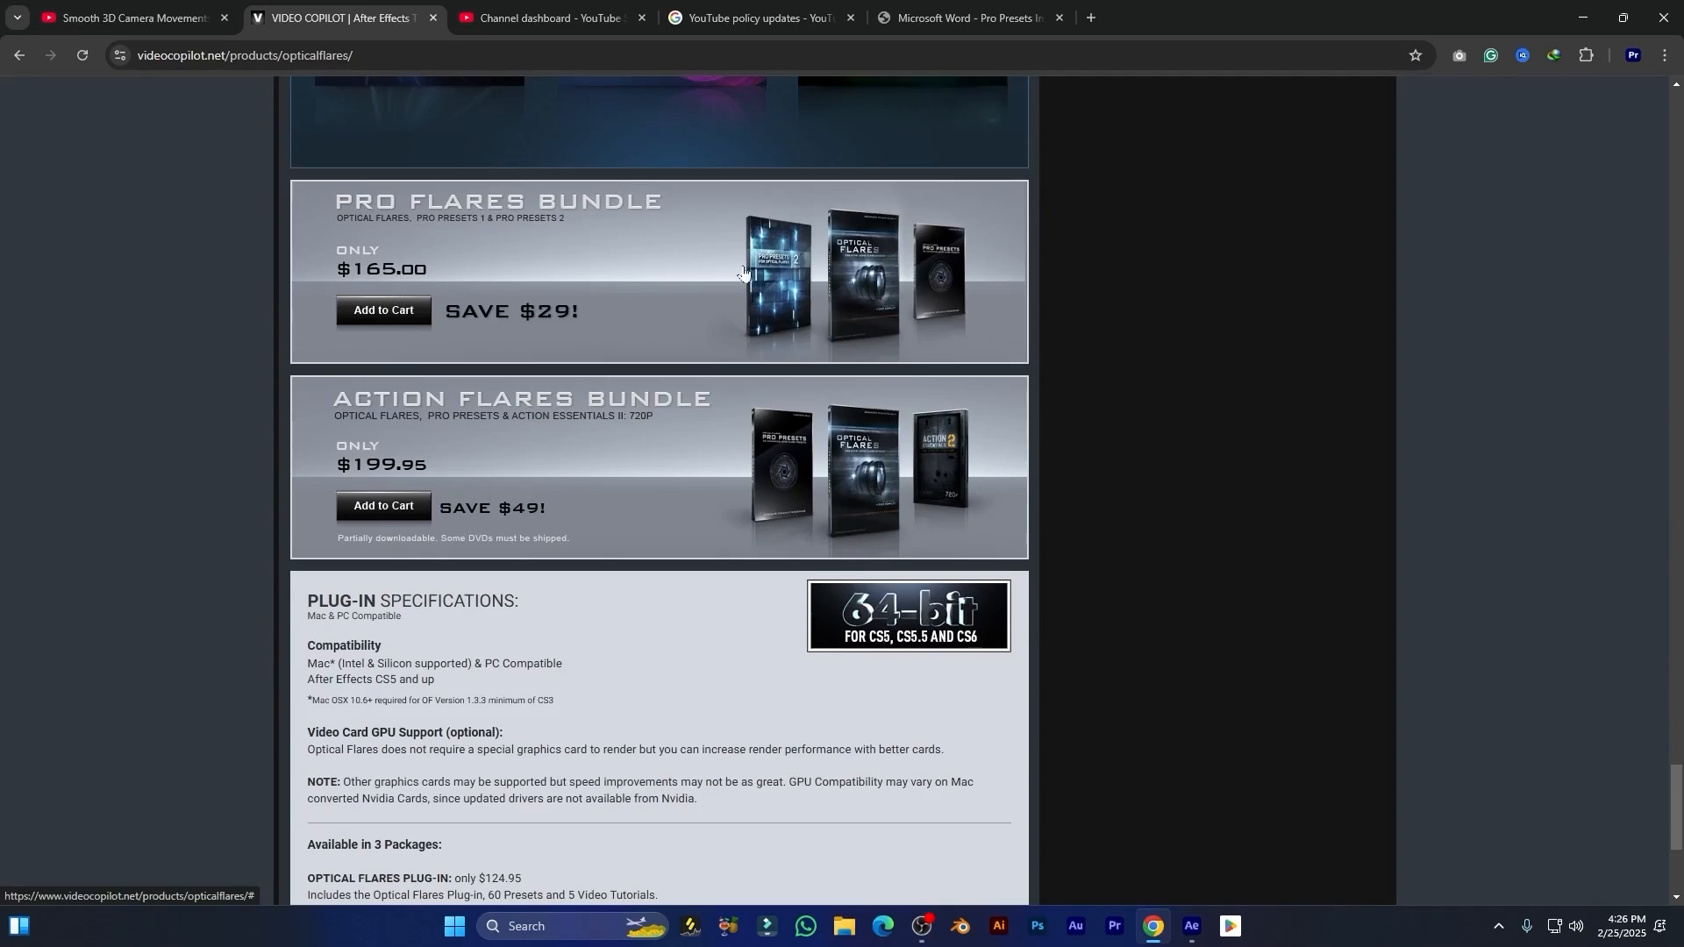
scroll(745, 273, up, 5)
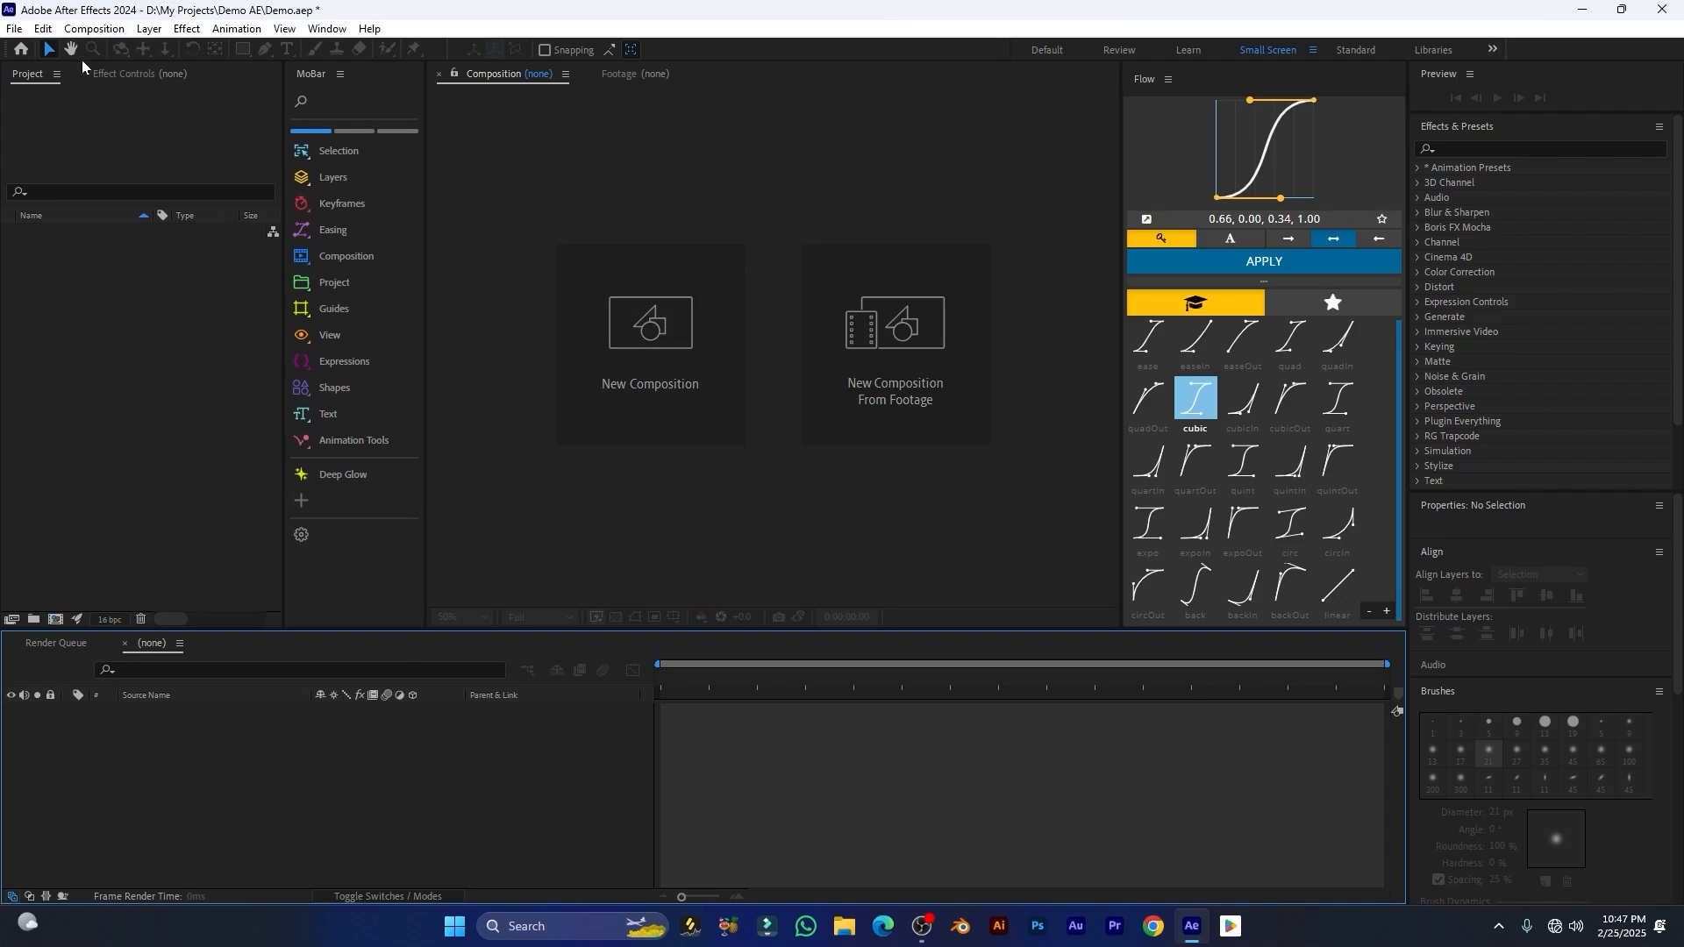
Step: Create a new composition using the Social Media Landscape HD 1920x1080, 30 fps preset
click(94, 28)
click(131, 49)
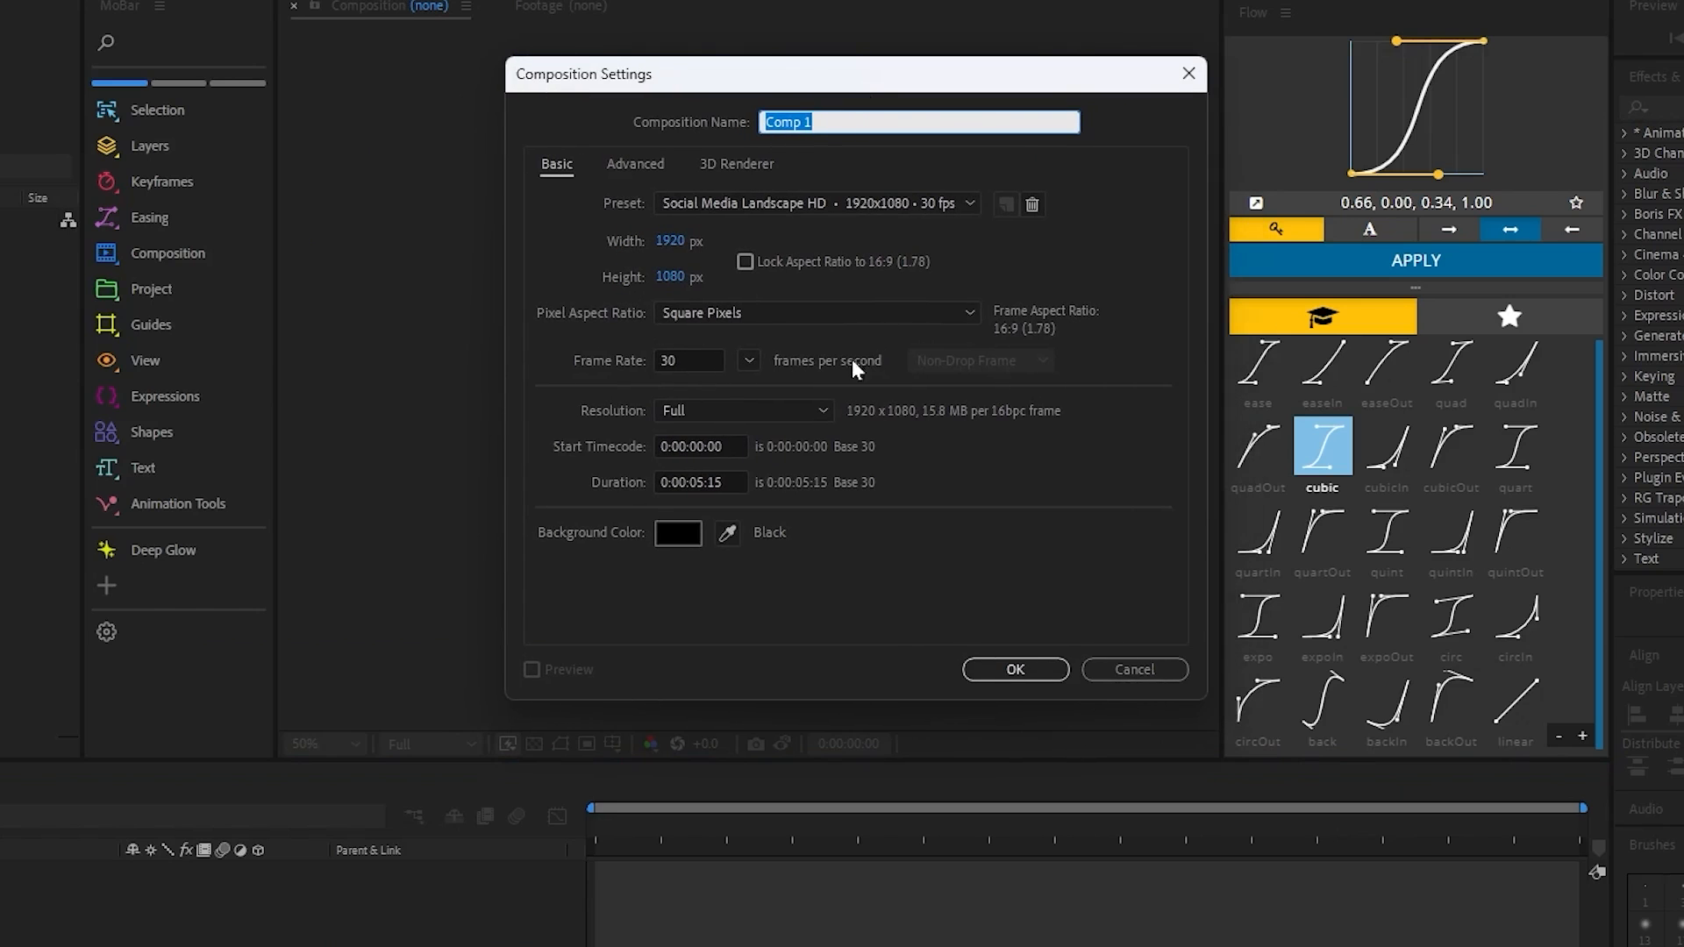
click(929, 203)
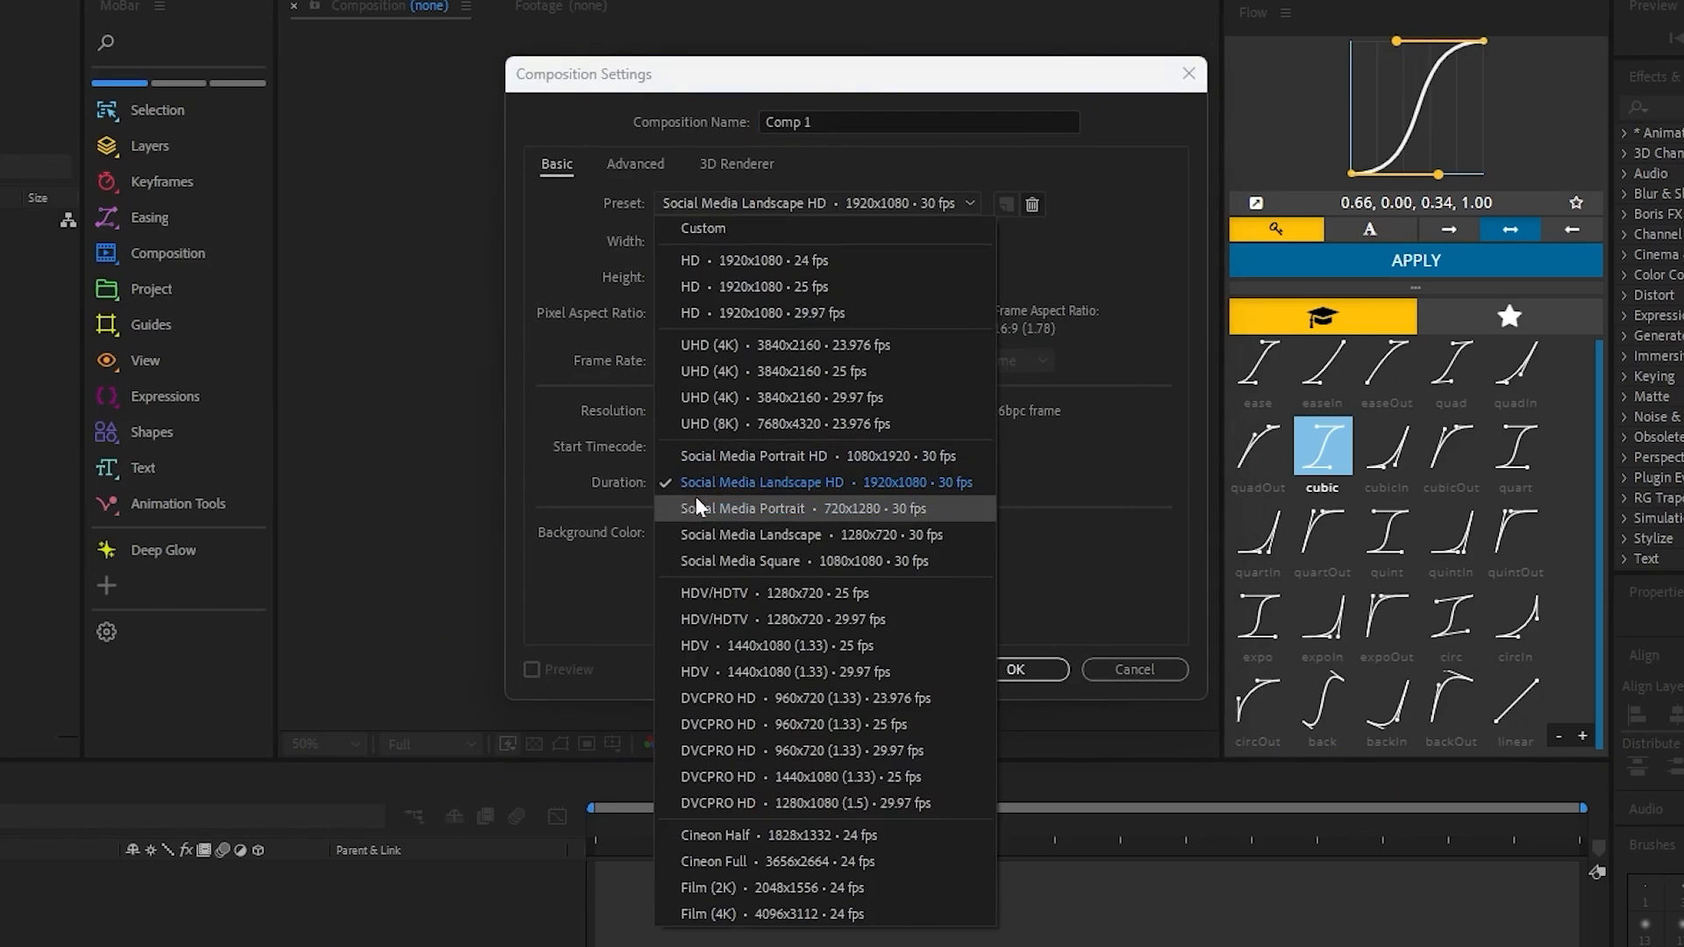
click(808, 483)
key(Return)
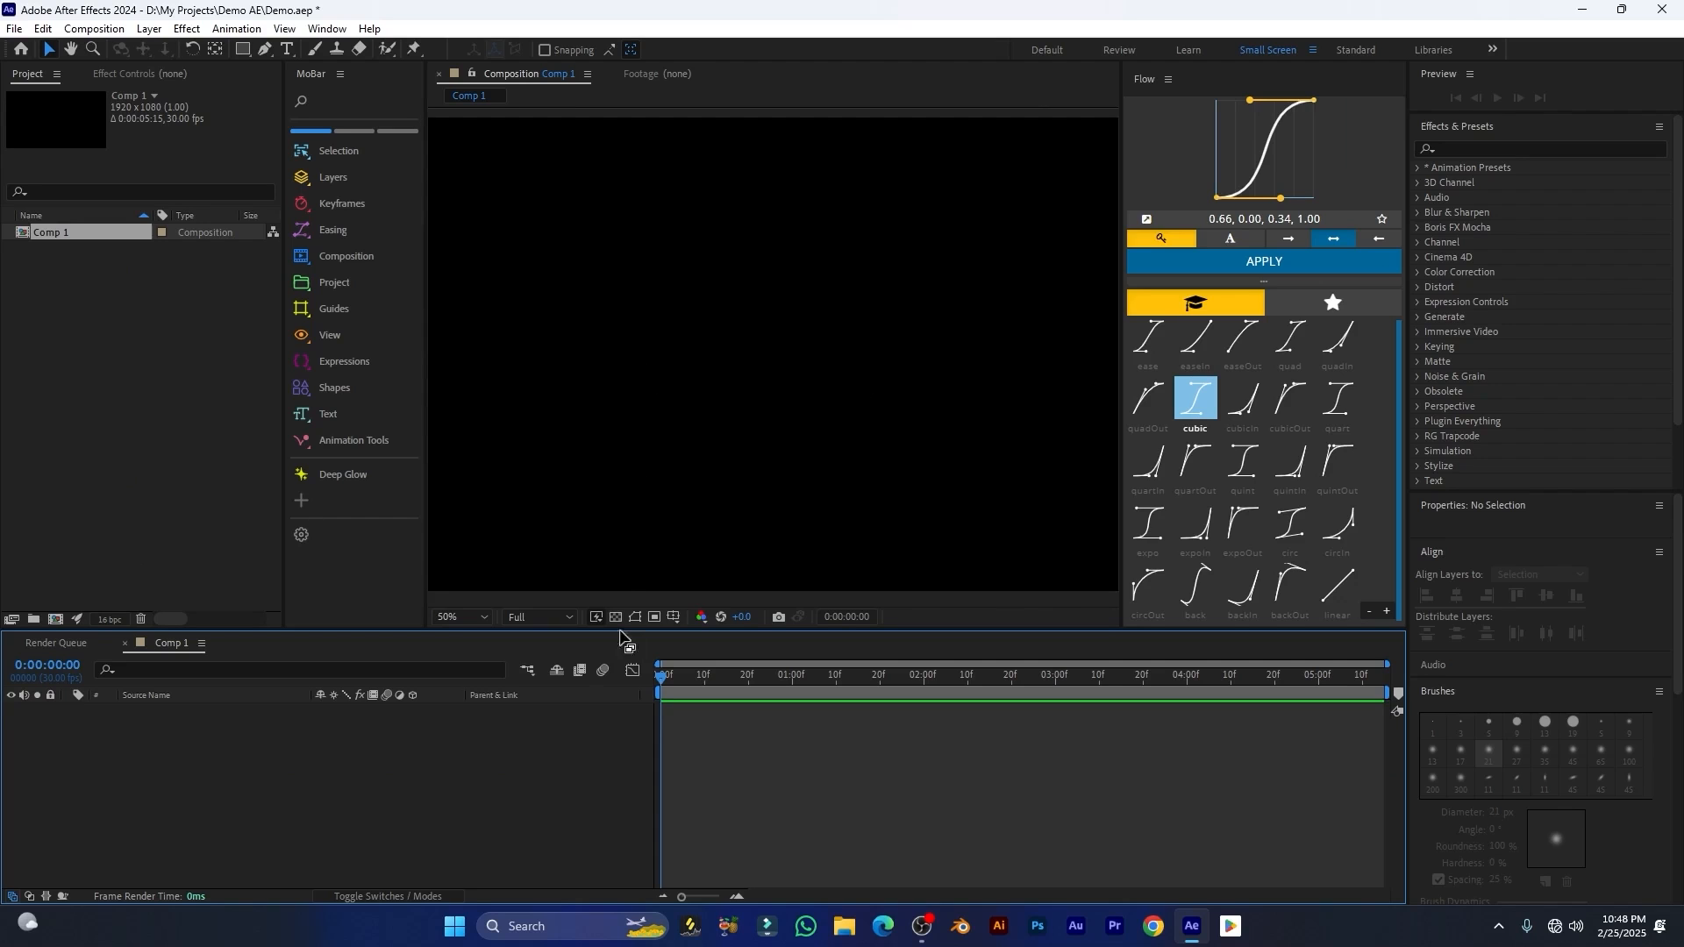
Step: Add a black solid layer named Flares, sized to match the composition
click(151, 32)
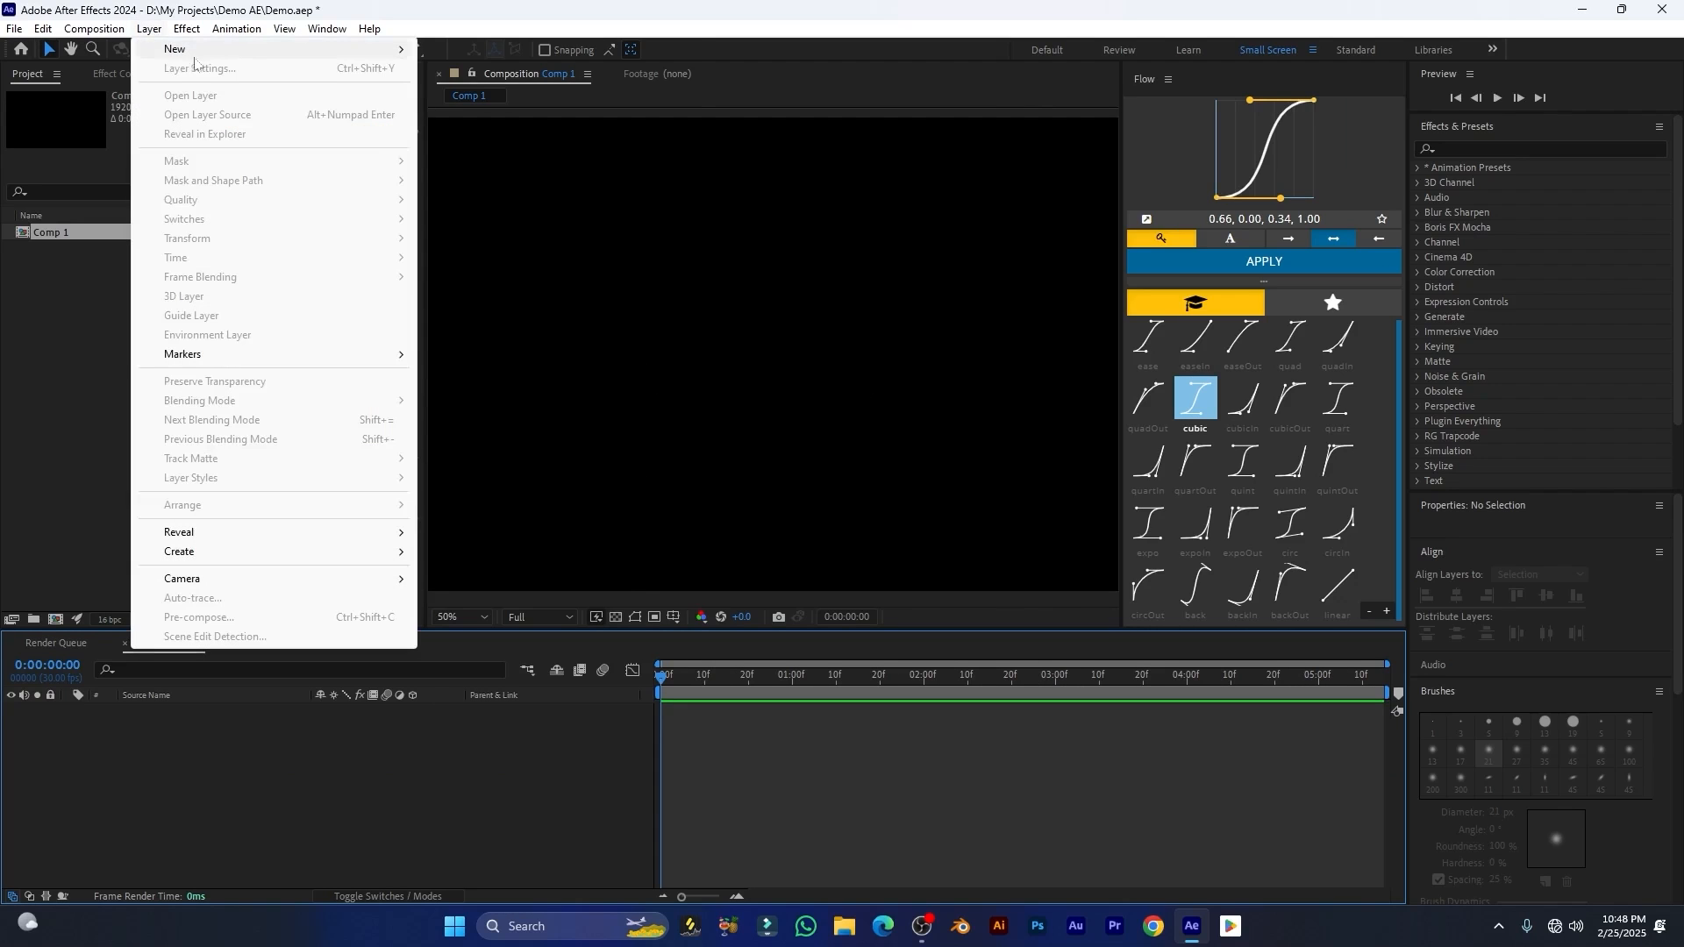
mouse_move(184, 46)
click(473, 64)
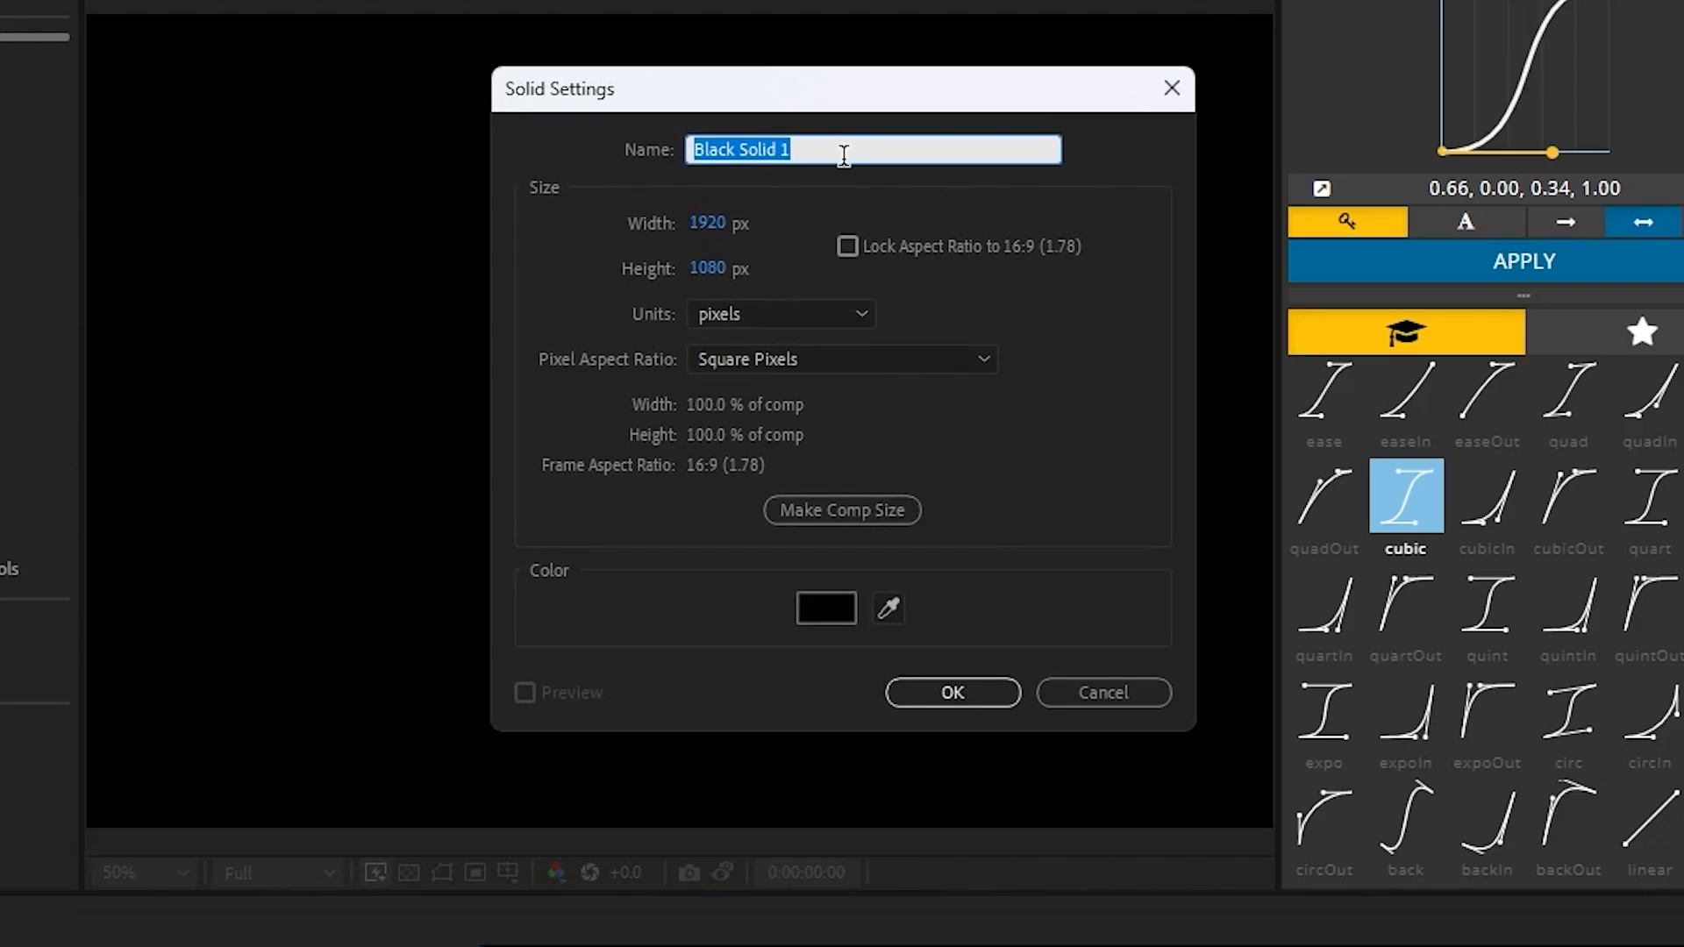
drag(794, 149, 629, 133)
text(Flares)
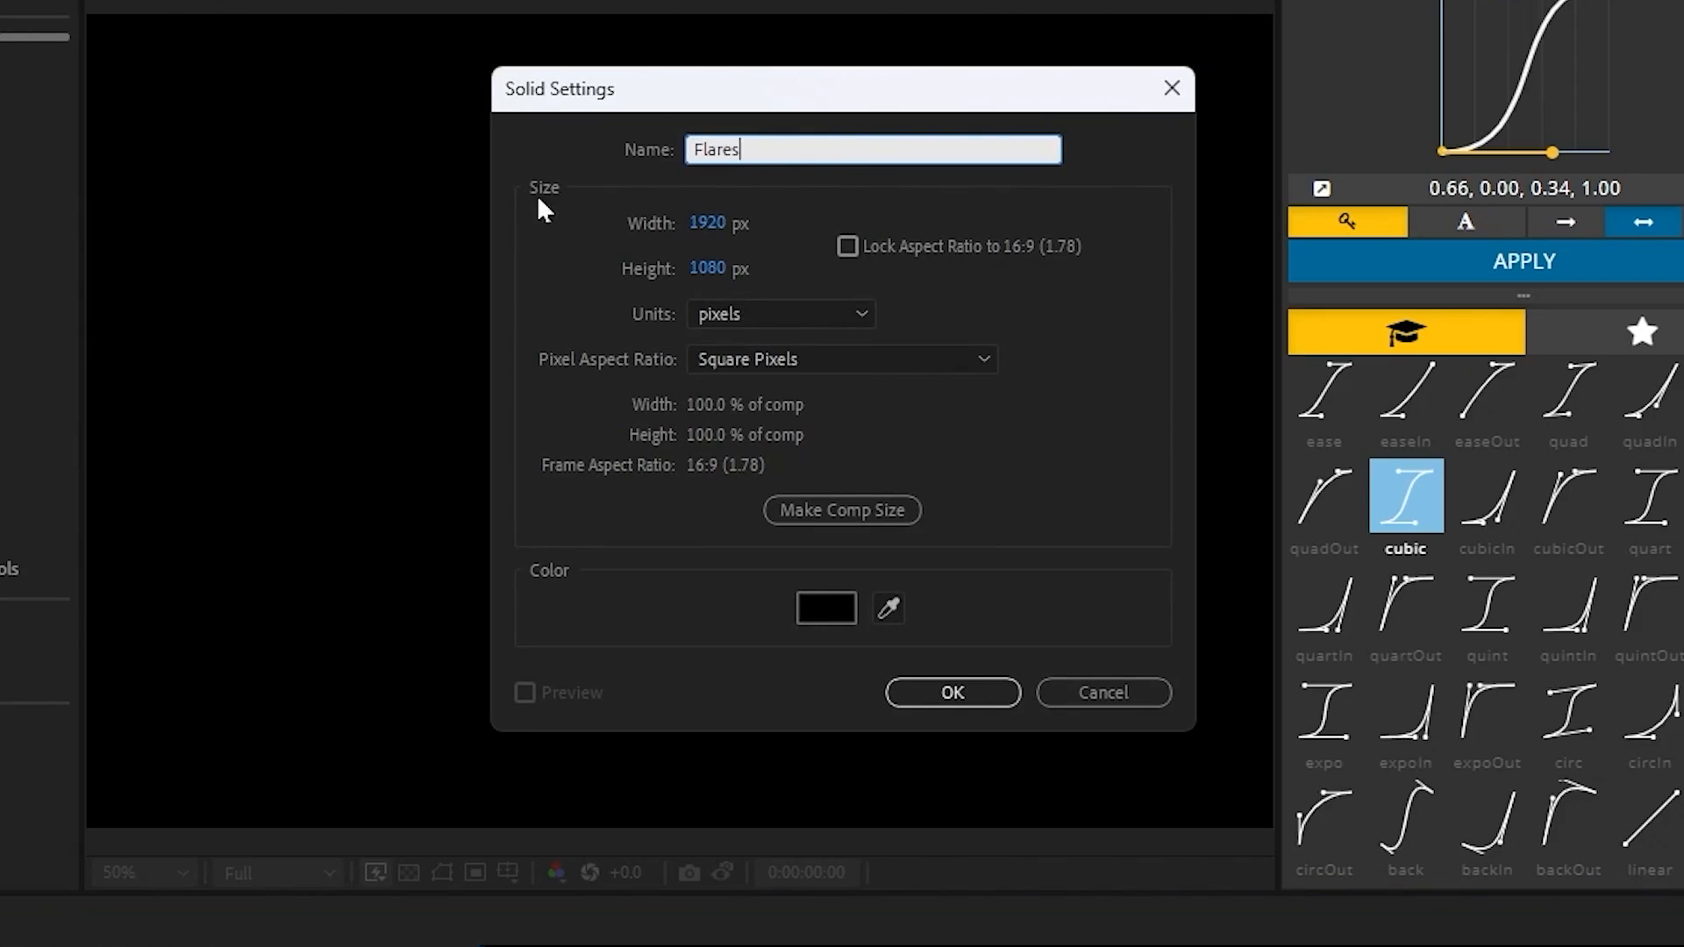
click(822, 515)
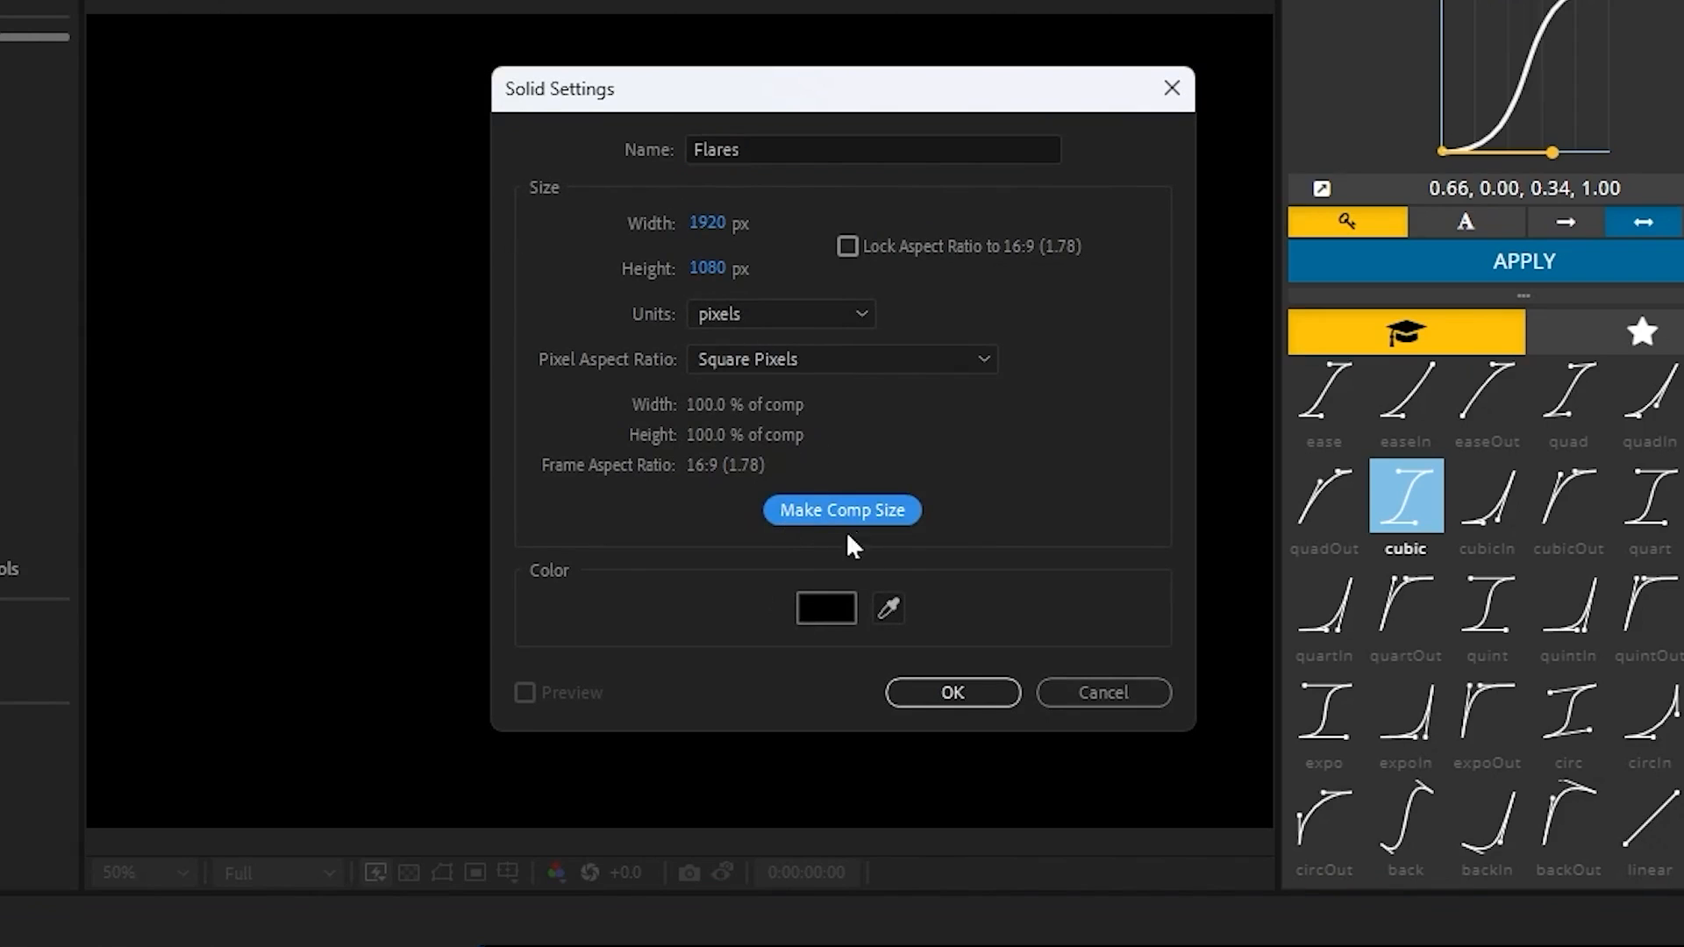
click(951, 696)
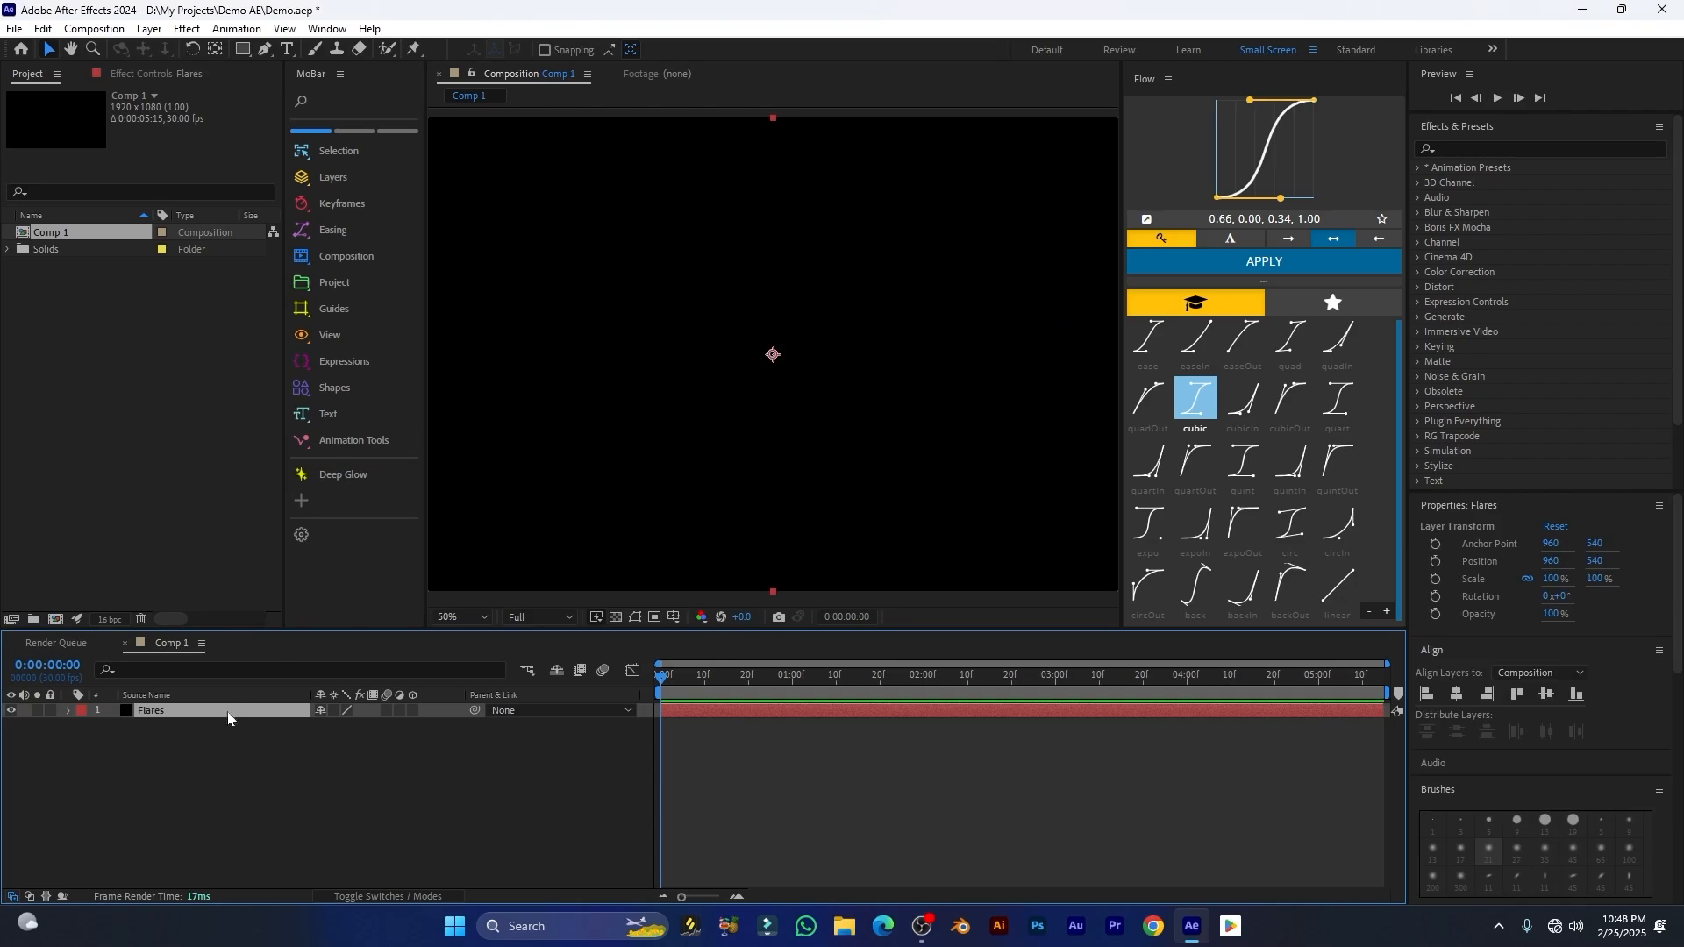
Step: Apply the Video Copilot Optical Flares effect to the Flares layer
click(189, 30)
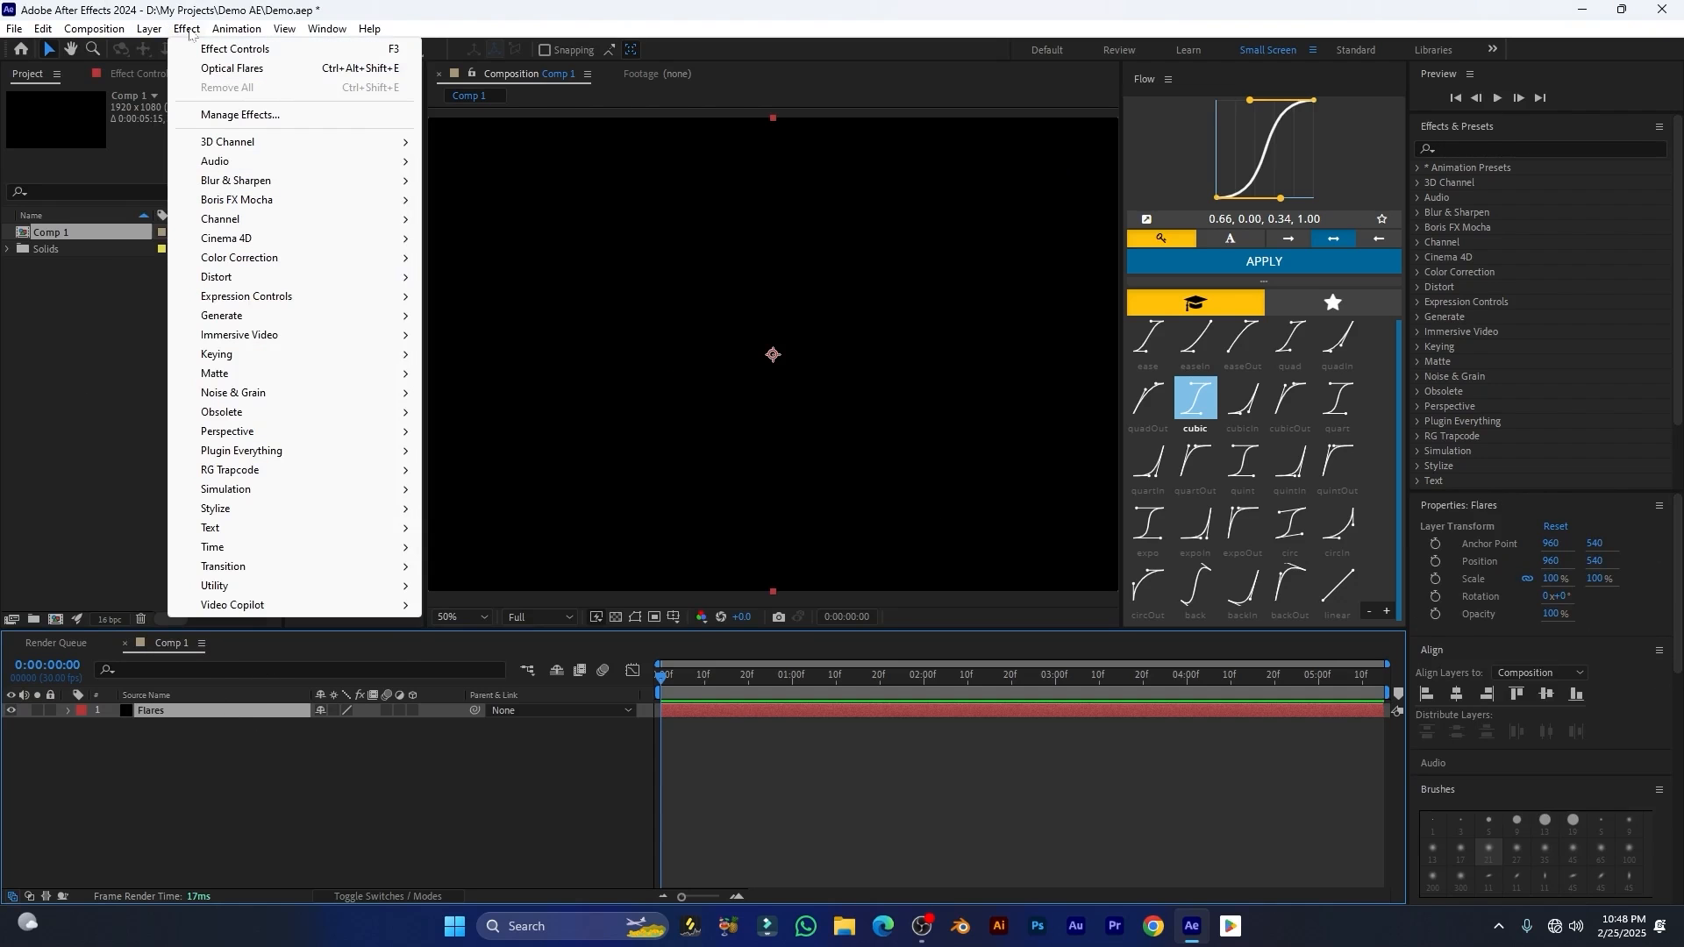
mouse_move(279, 605)
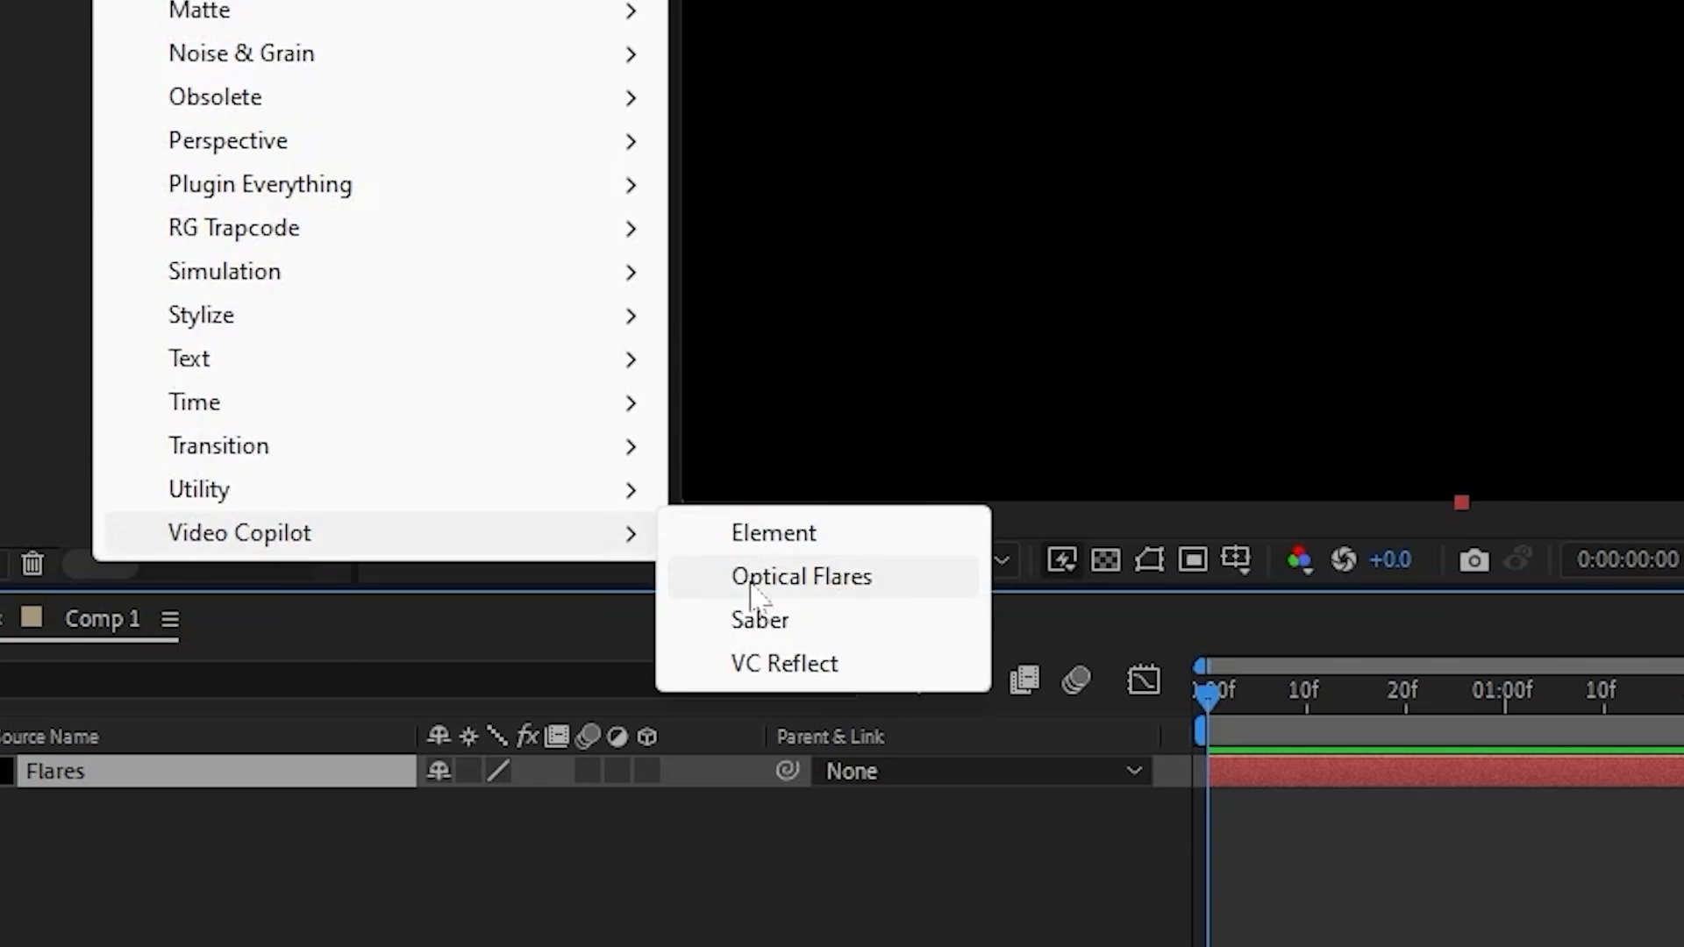
click(751, 582)
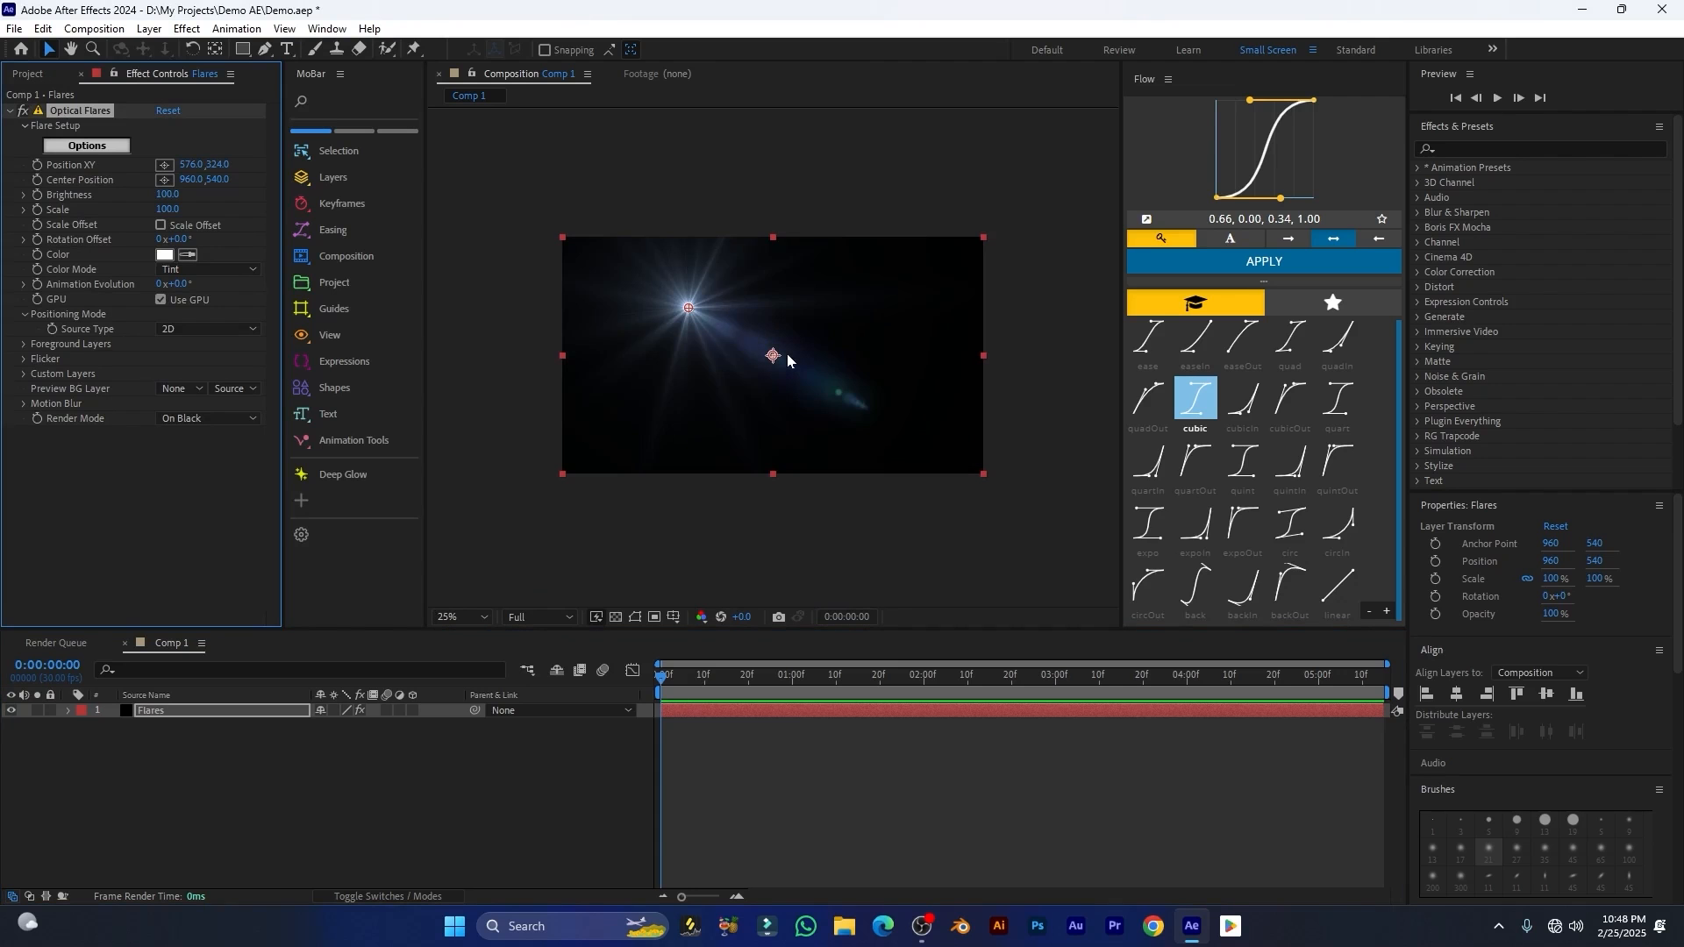
Step: Move the flare to about 392, 220, keyframe its Position XY at 0:00:00:00, and reveal the layer's keyframes in the timeline
scroll(745, 349, up, 2)
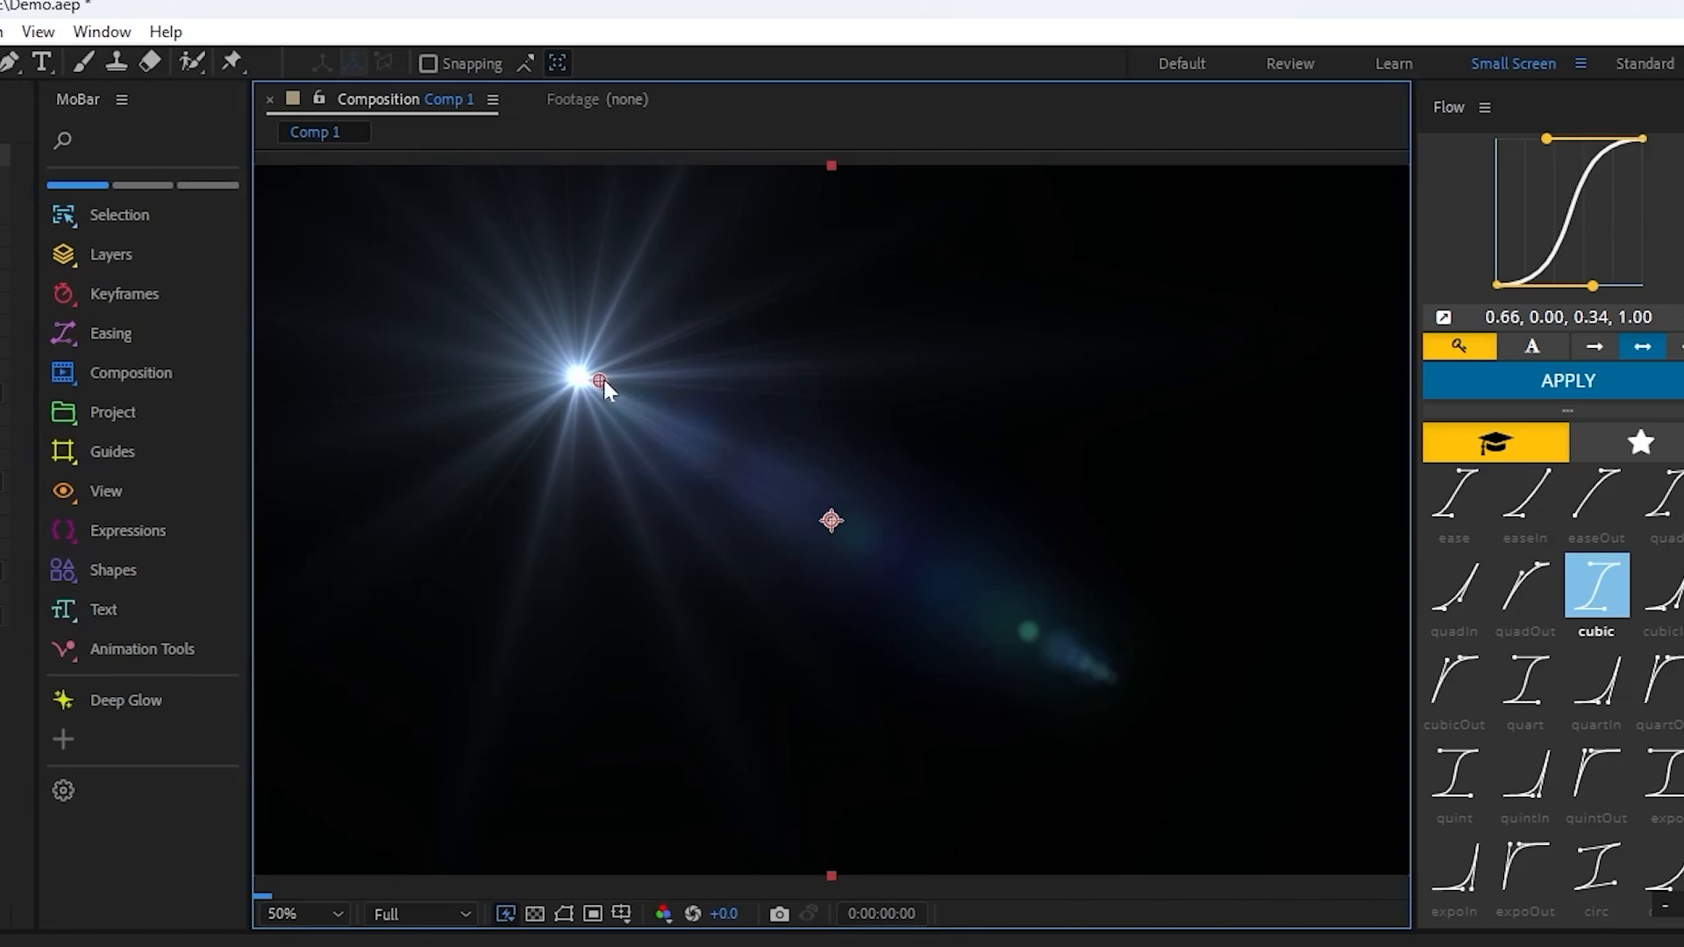
drag(605, 384, 459, 314)
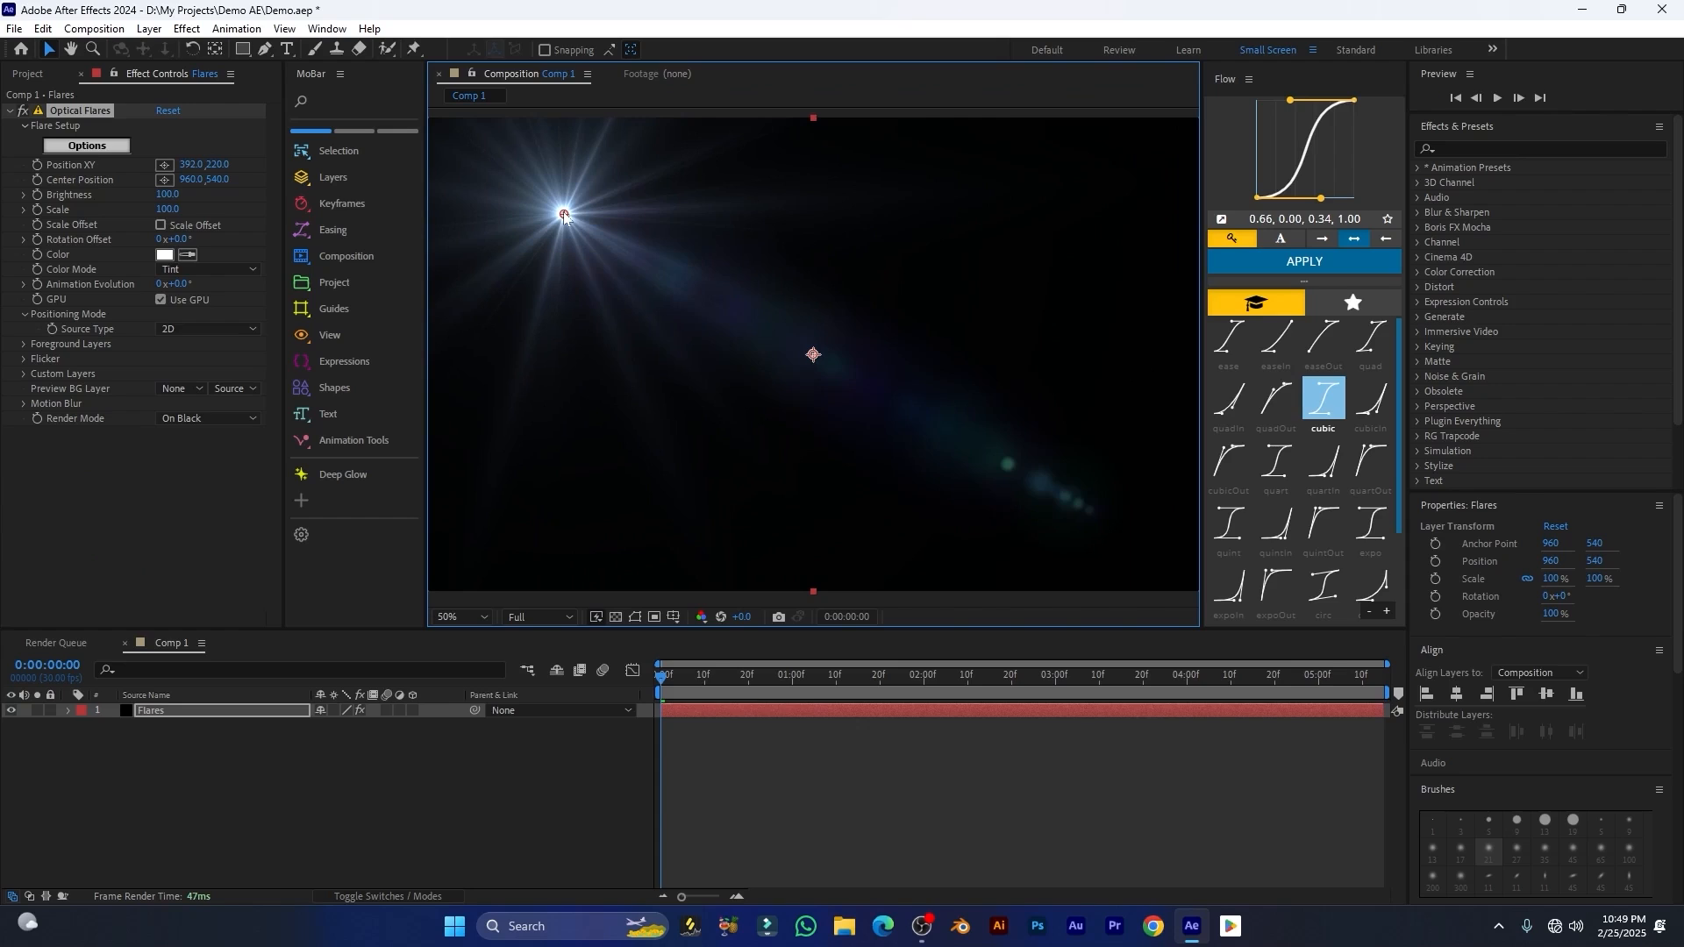
click(37, 165)
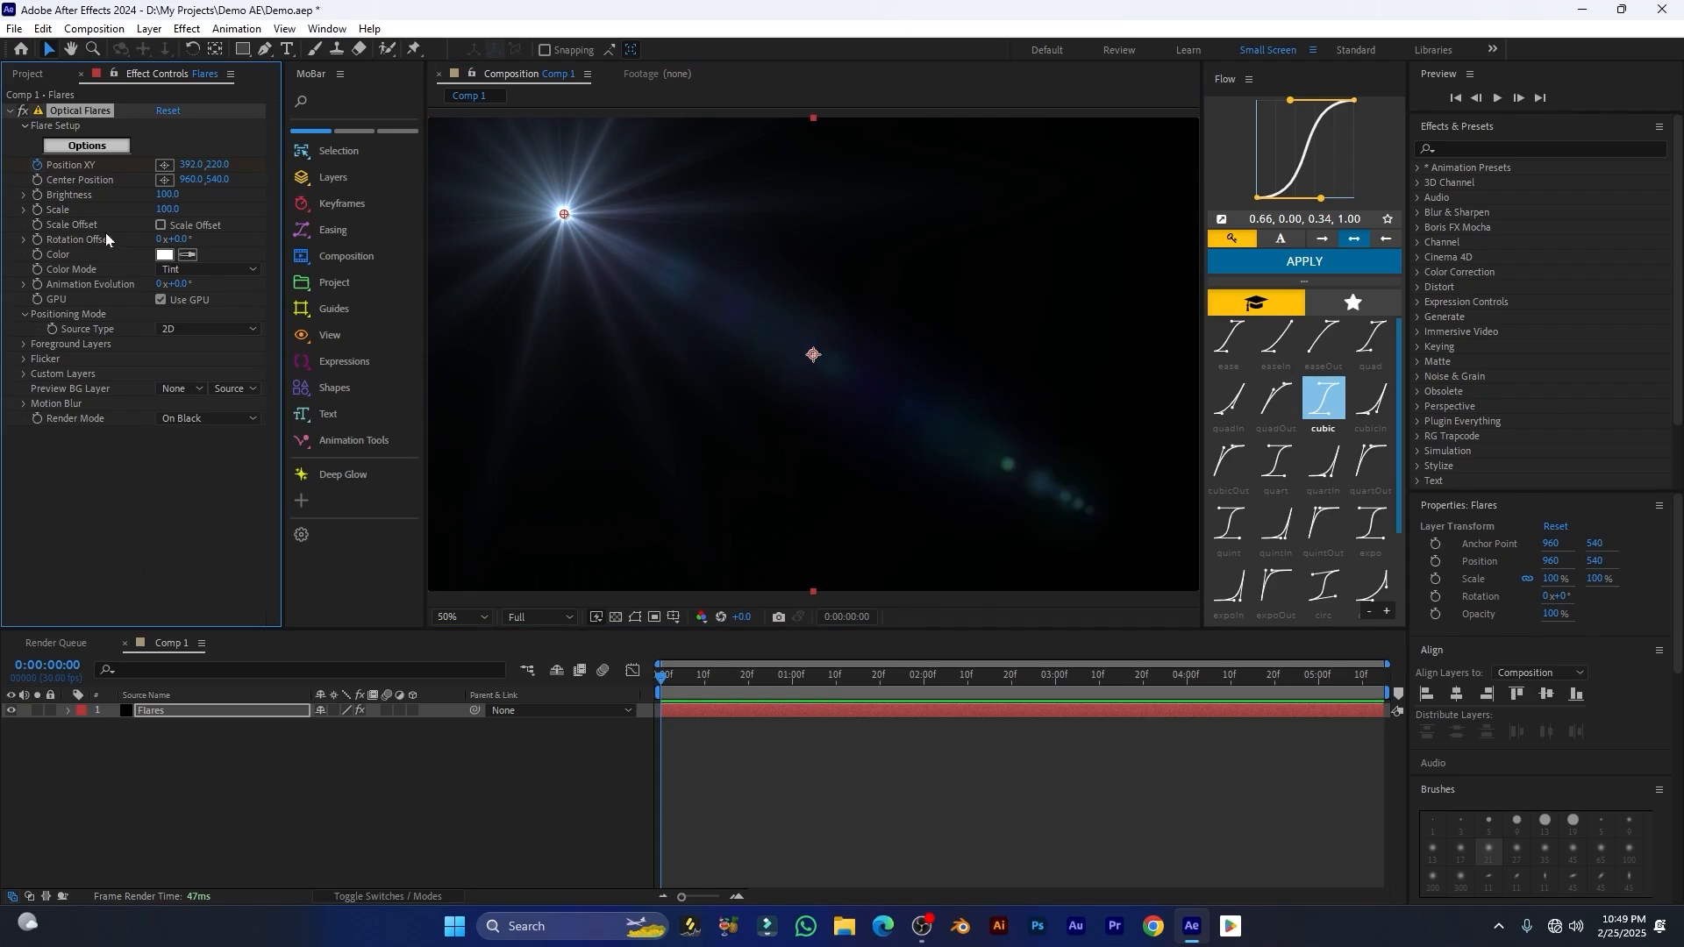
click(710, 711)
key(u)
Step: At 0:00:03:27, move the flare across the upper frame to about 1304, 192 for a second Position XY keyframe
drag(659, 681, 1173, 682)
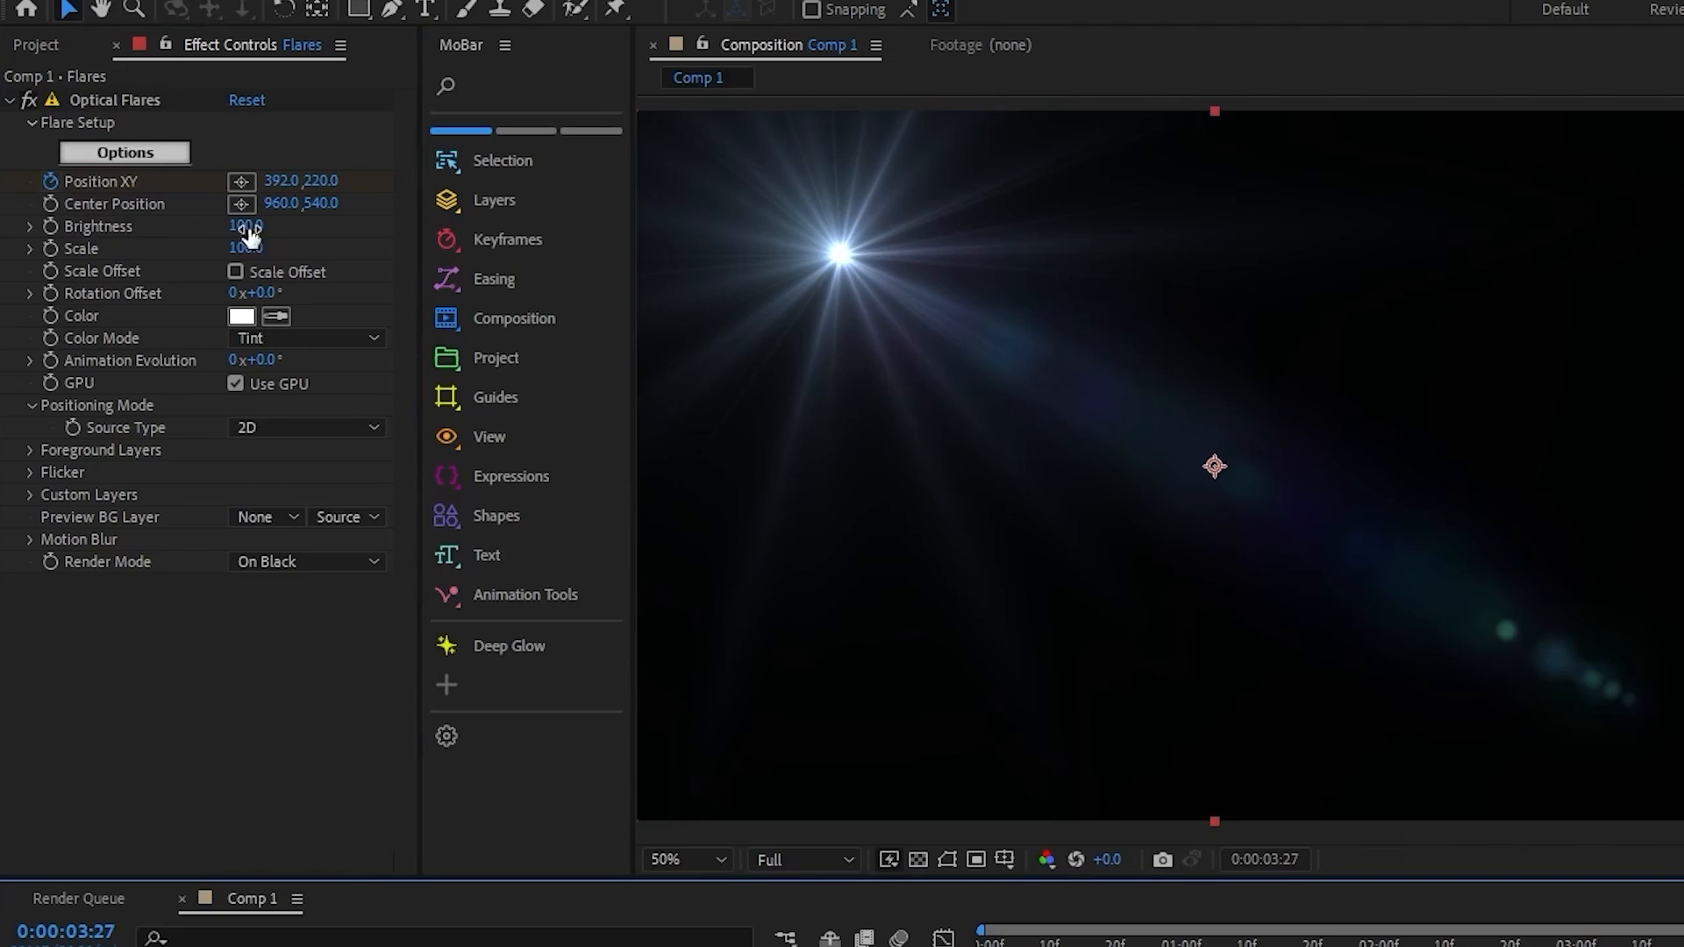
click(104, 177)
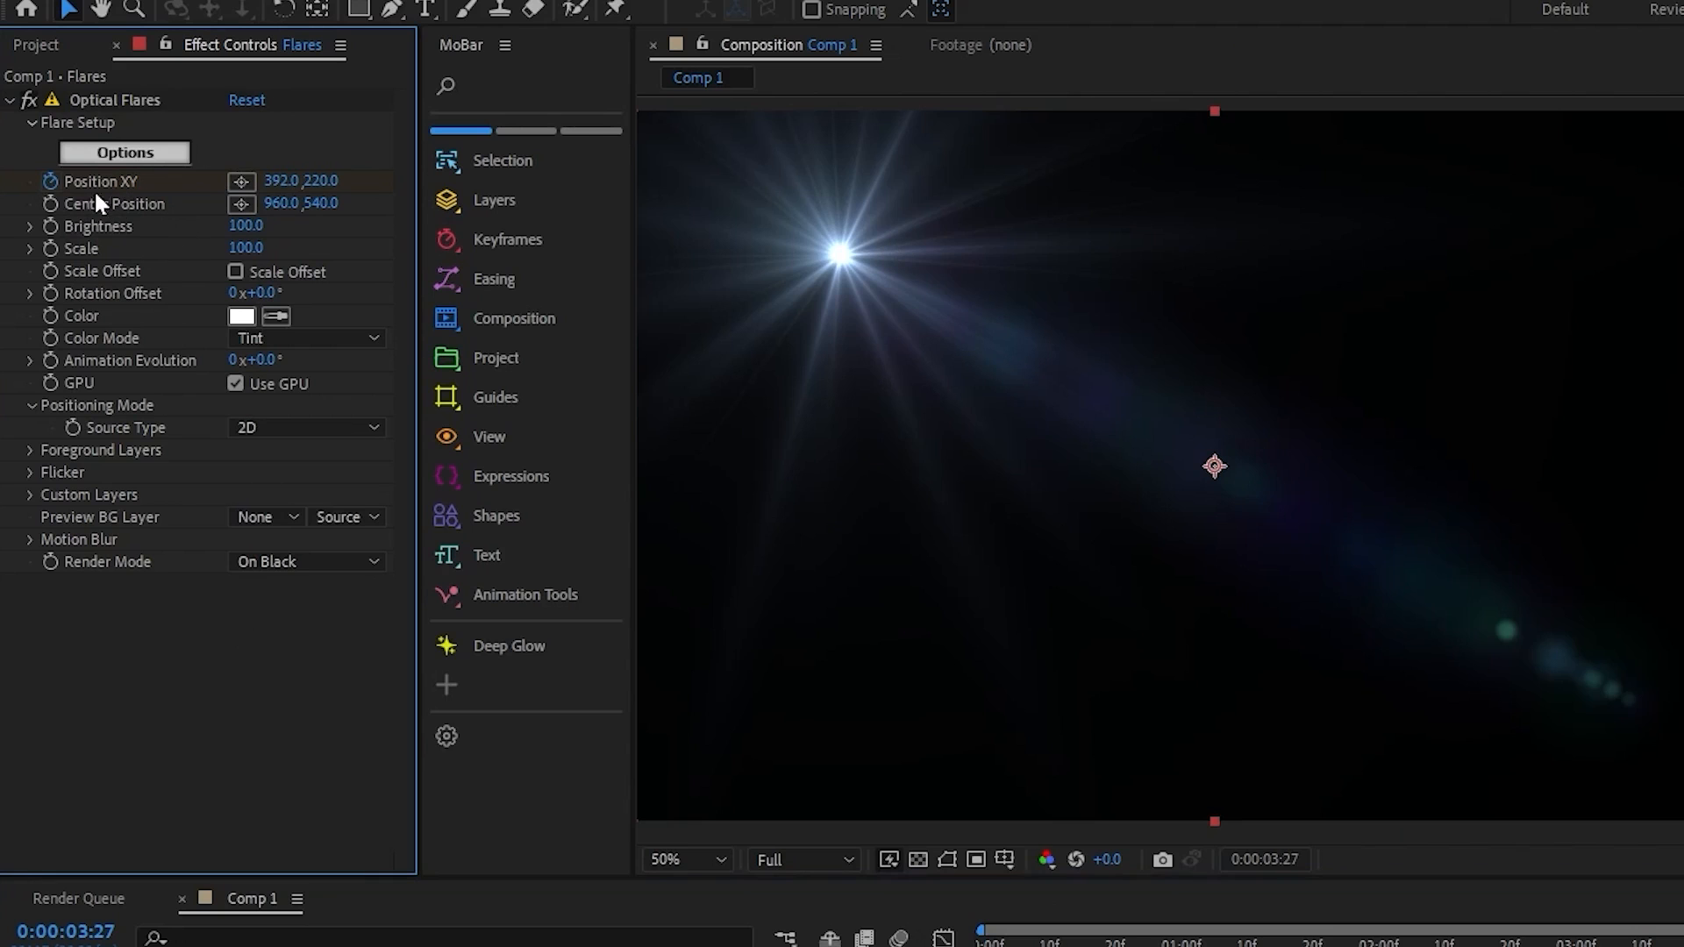
click(103, 100)
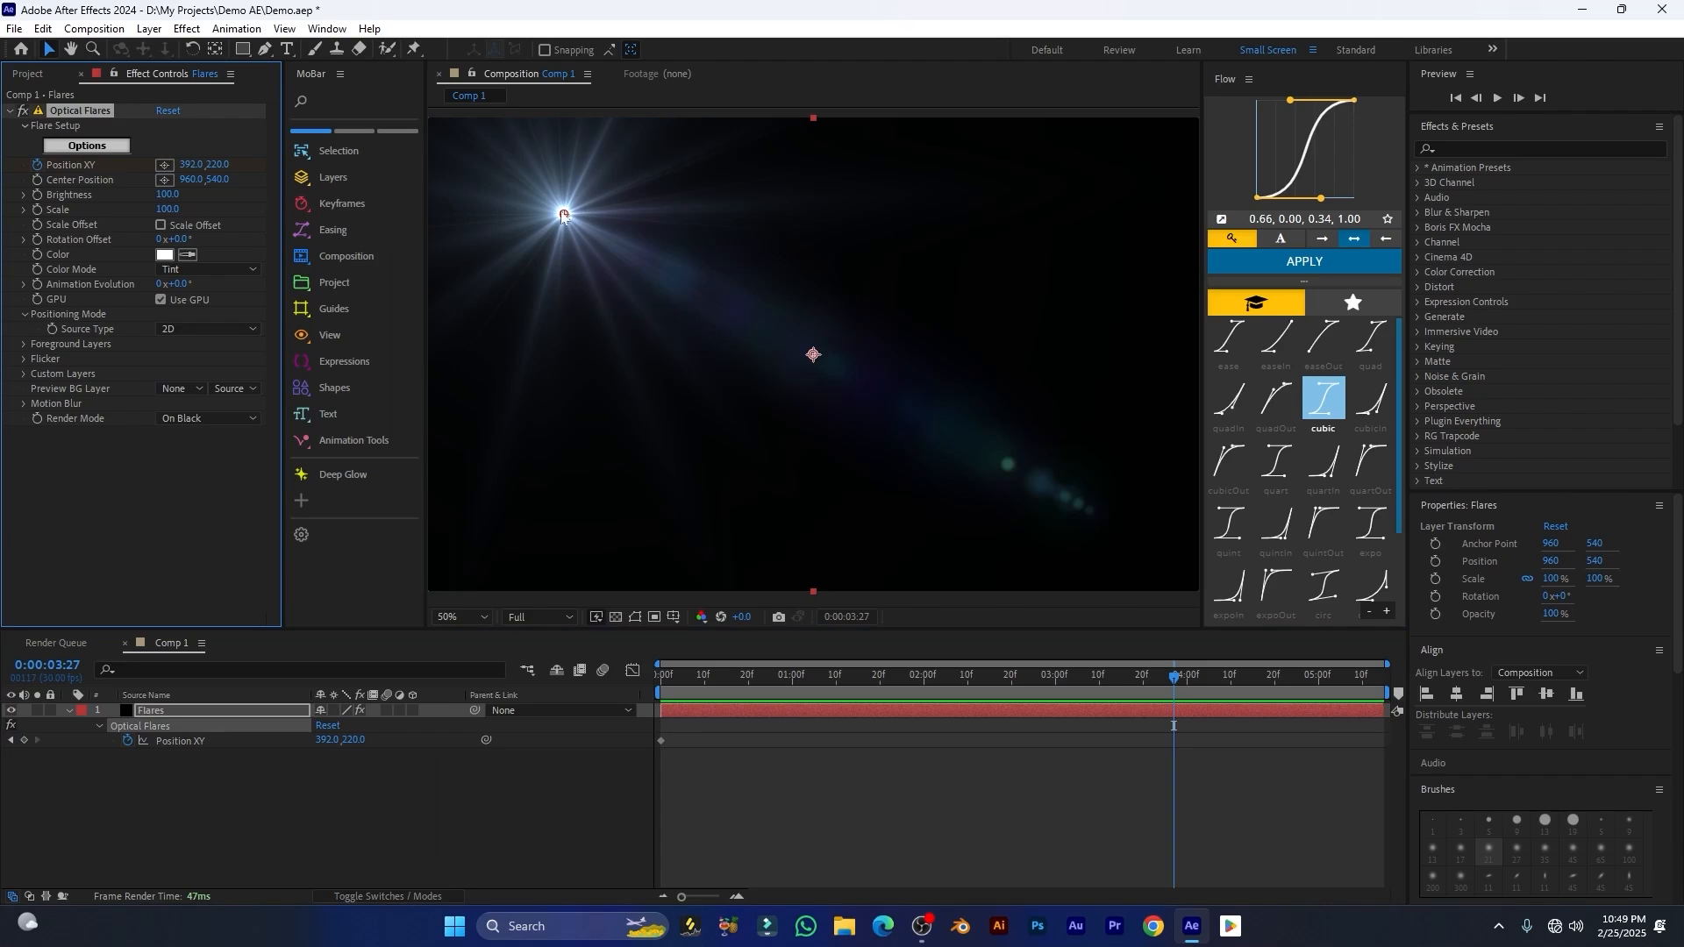
drag(564, 215, 964, 203)
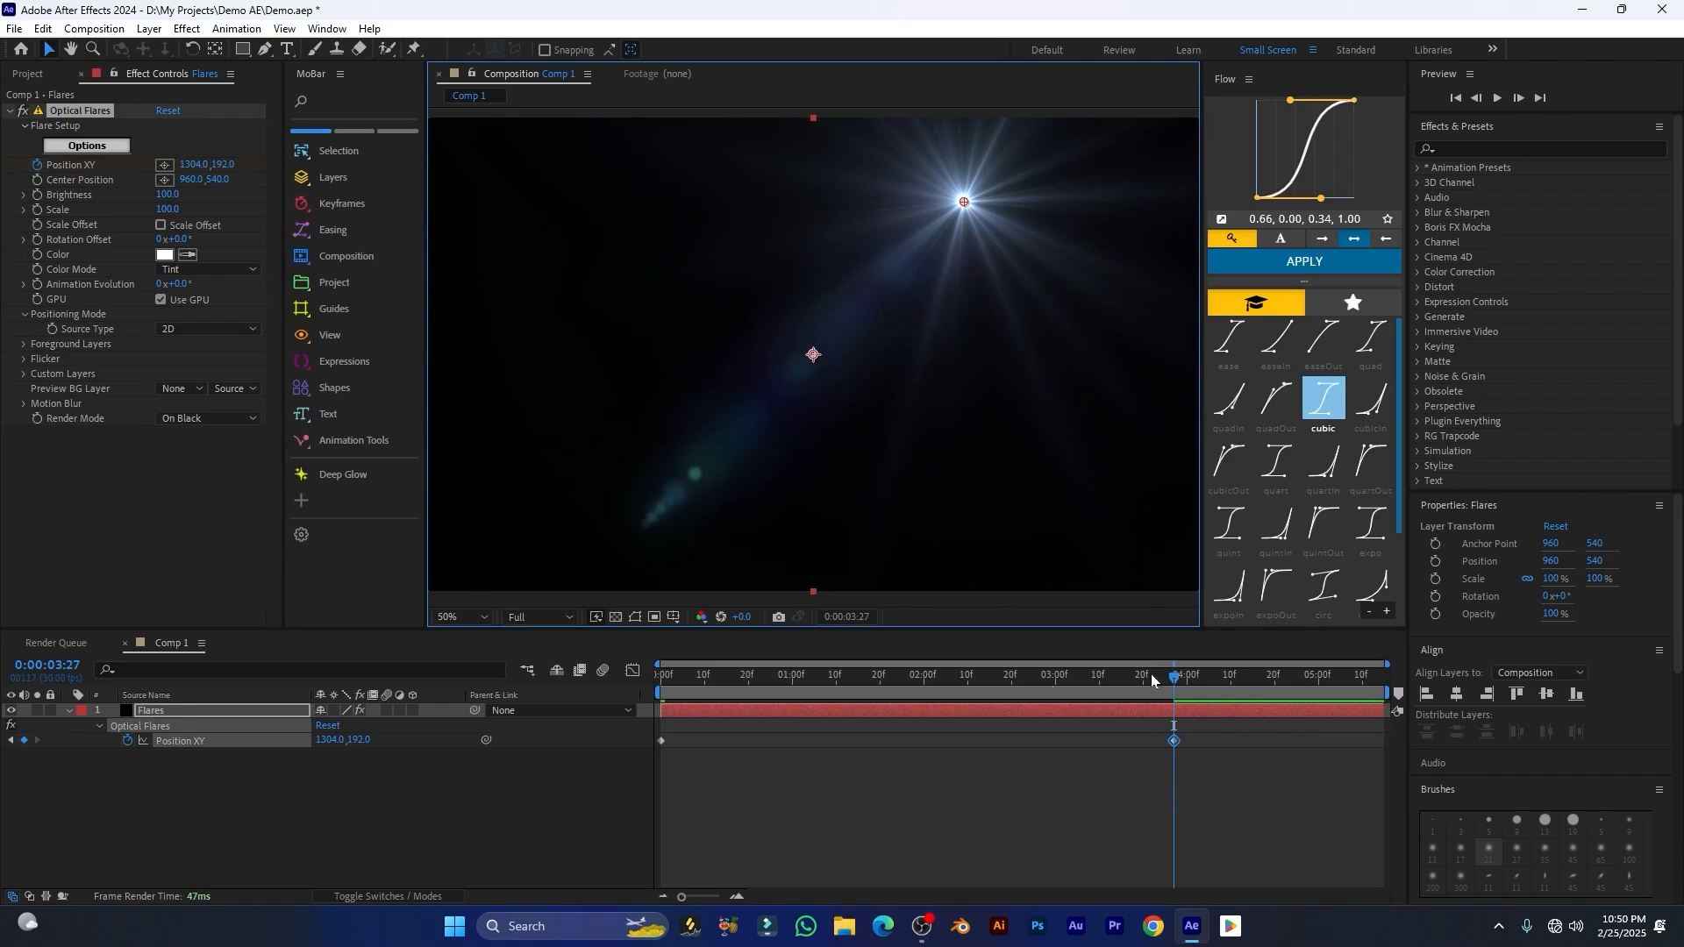
Step: Preview the flare's position animation from the start of the composition
drag(1150, 673, 642, 693)
key(space)
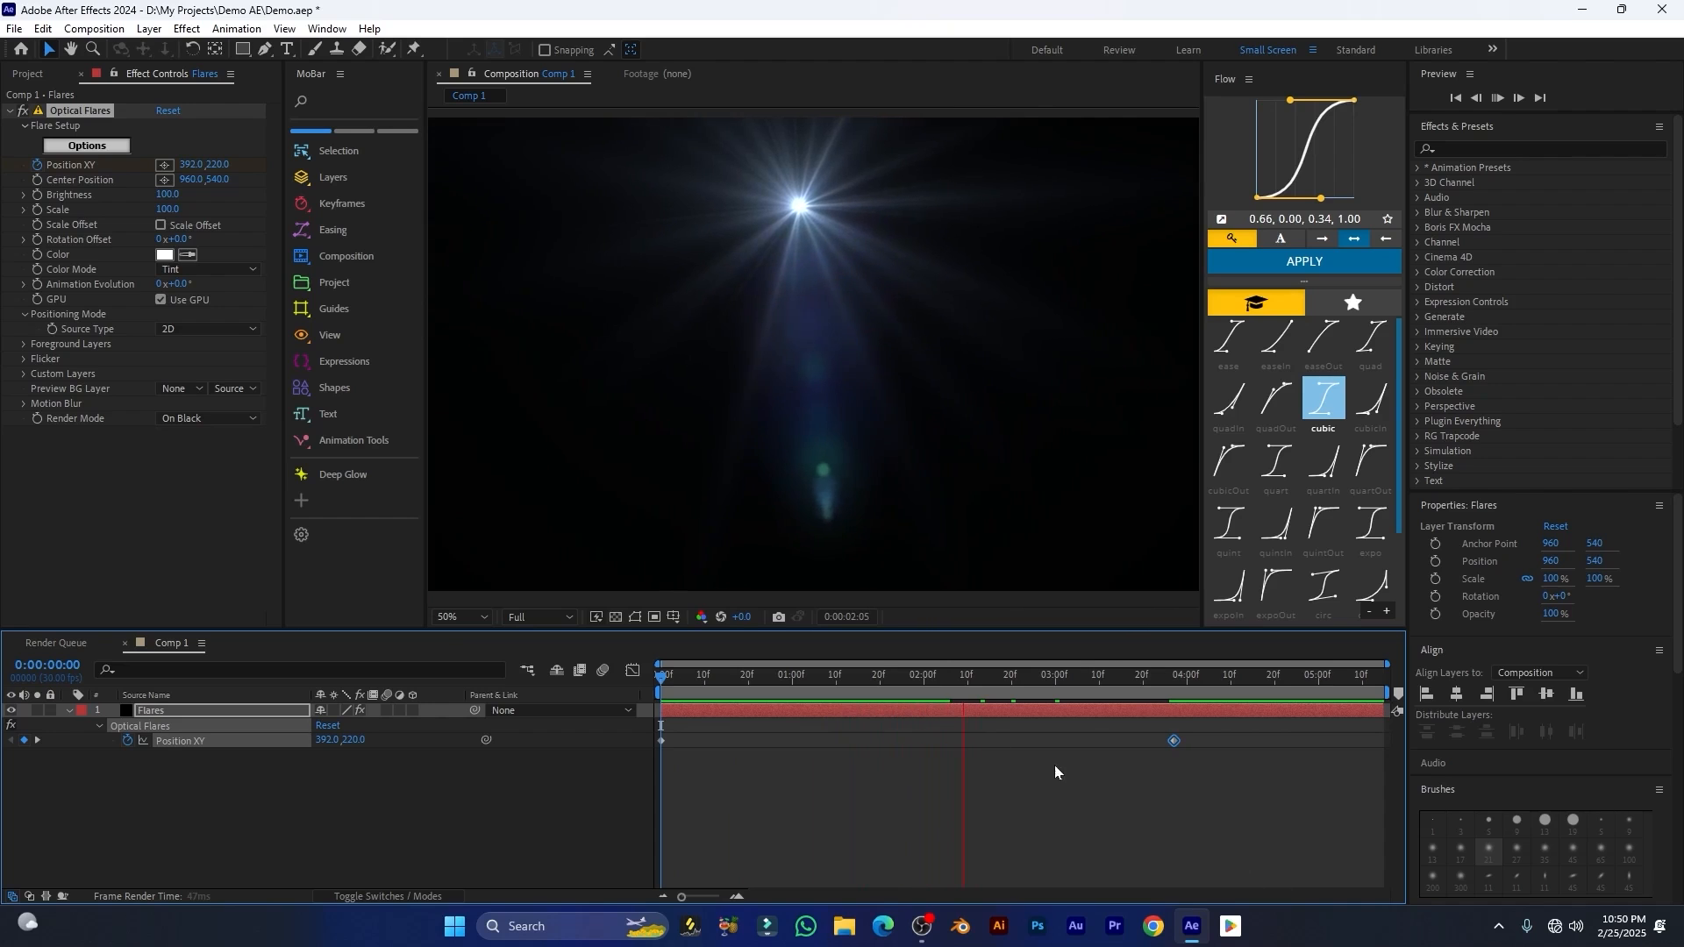
key(space)
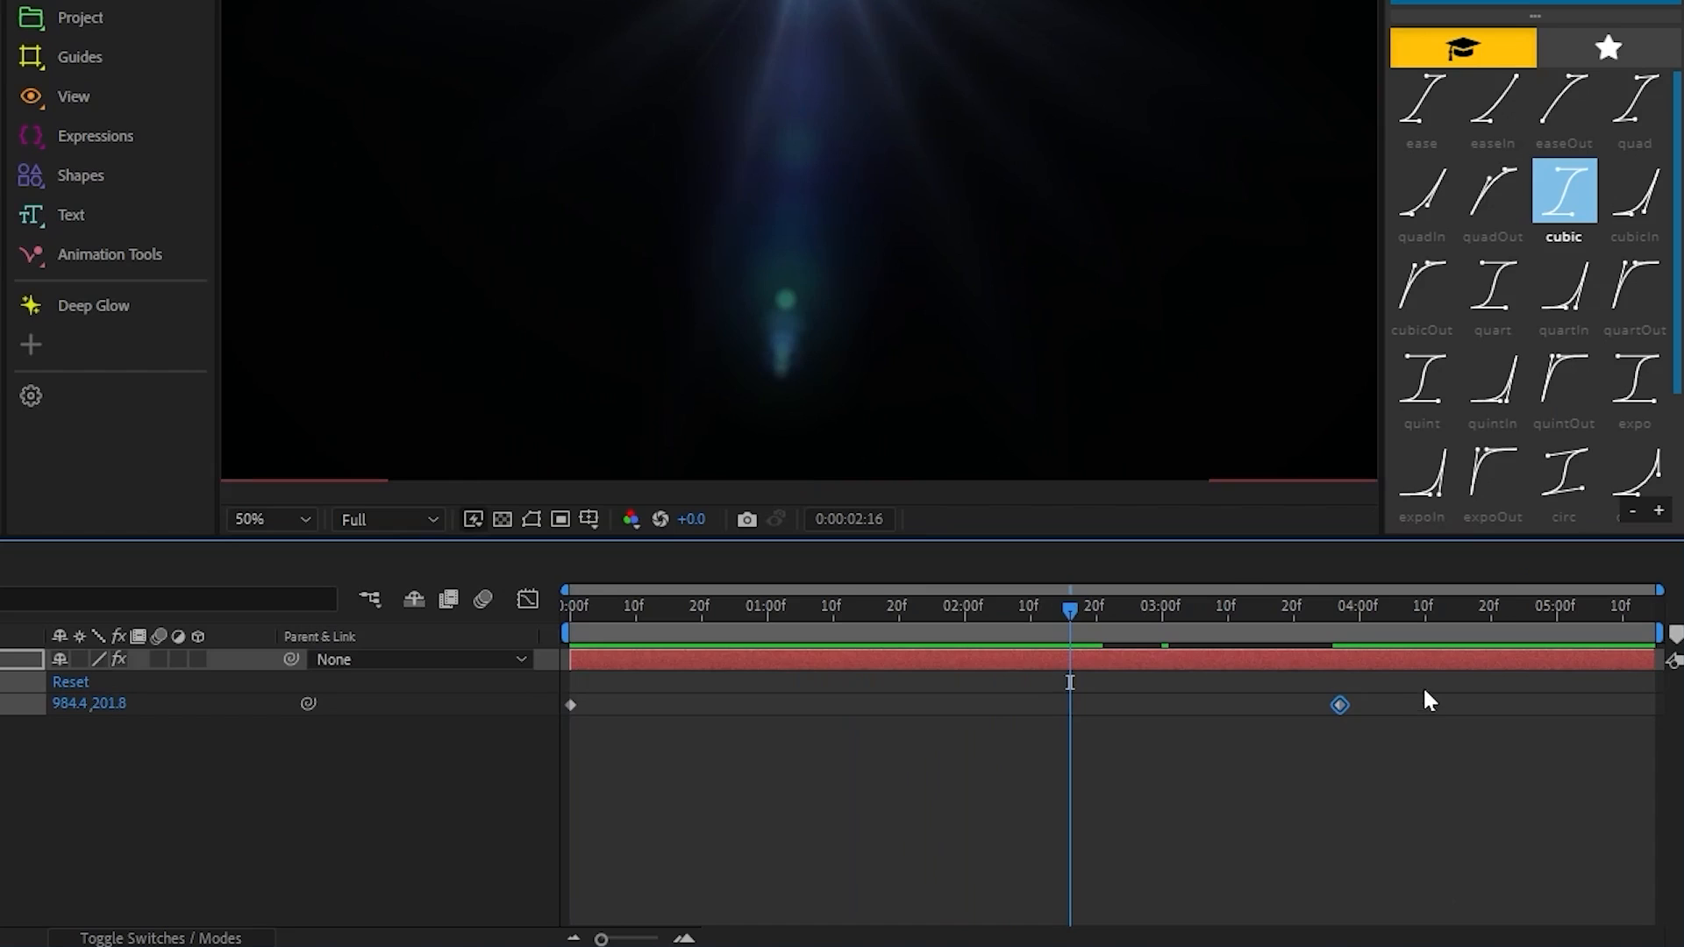
Step: Easy-ease both Position XY keyframes, extend the last keyframe's influence so the speed peaks early, and preview the motion
drag(1228, 729, 552, 764)
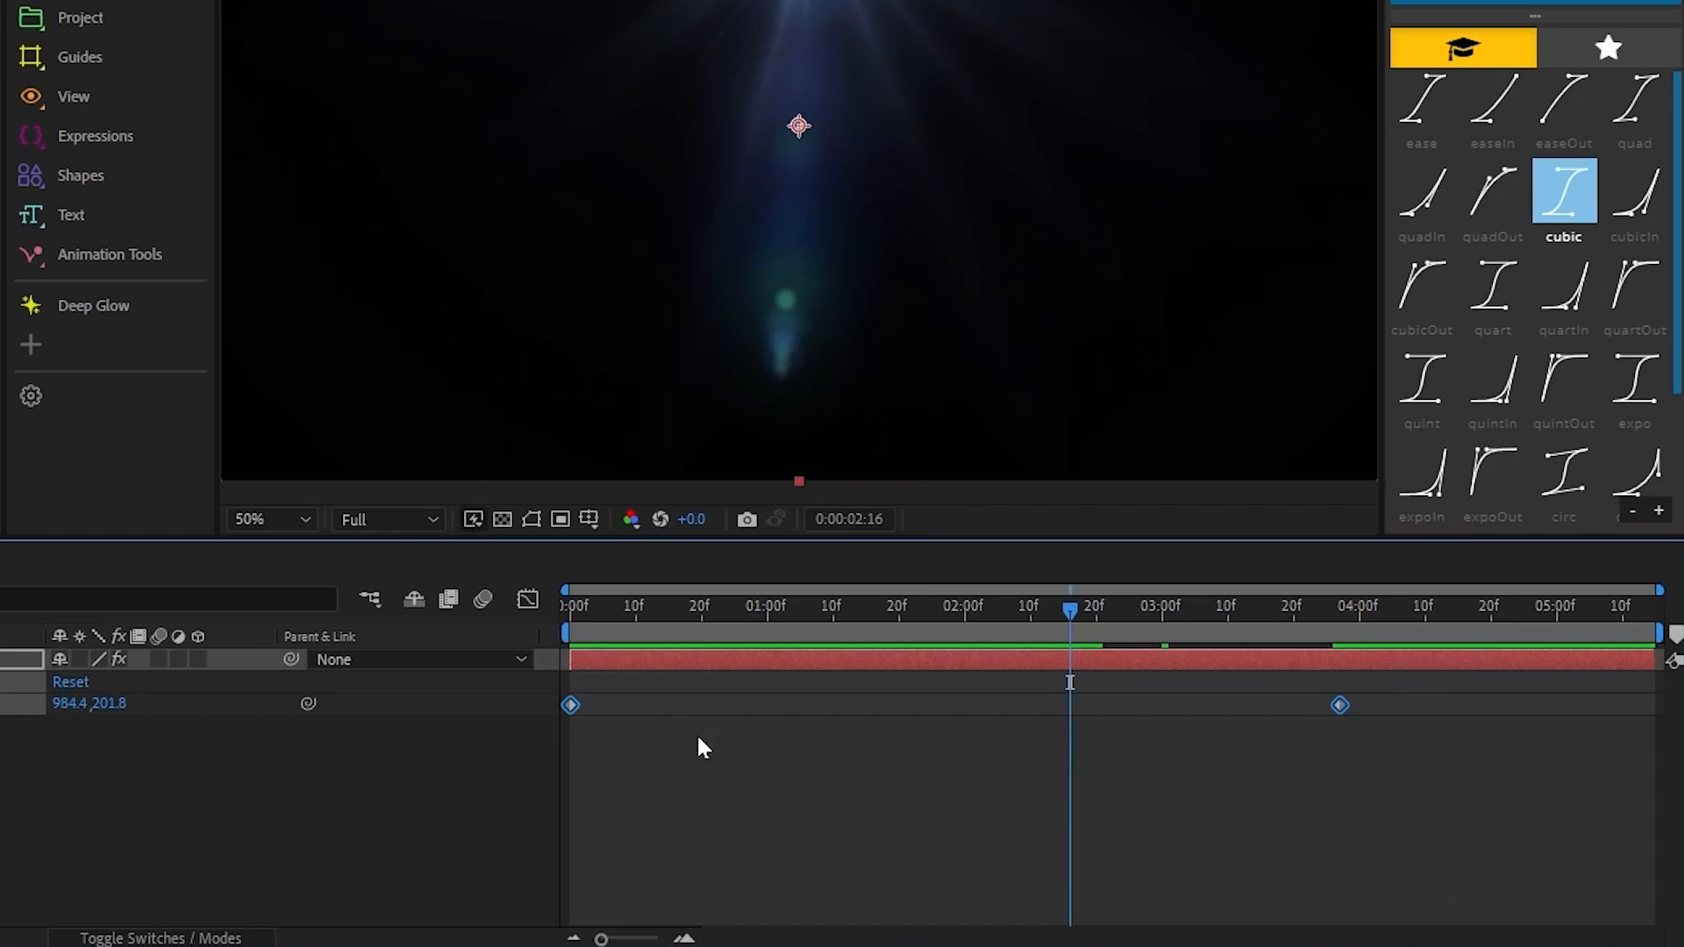
click(527, 600)
drag(1418, 658, 522, 903)
key(F9)
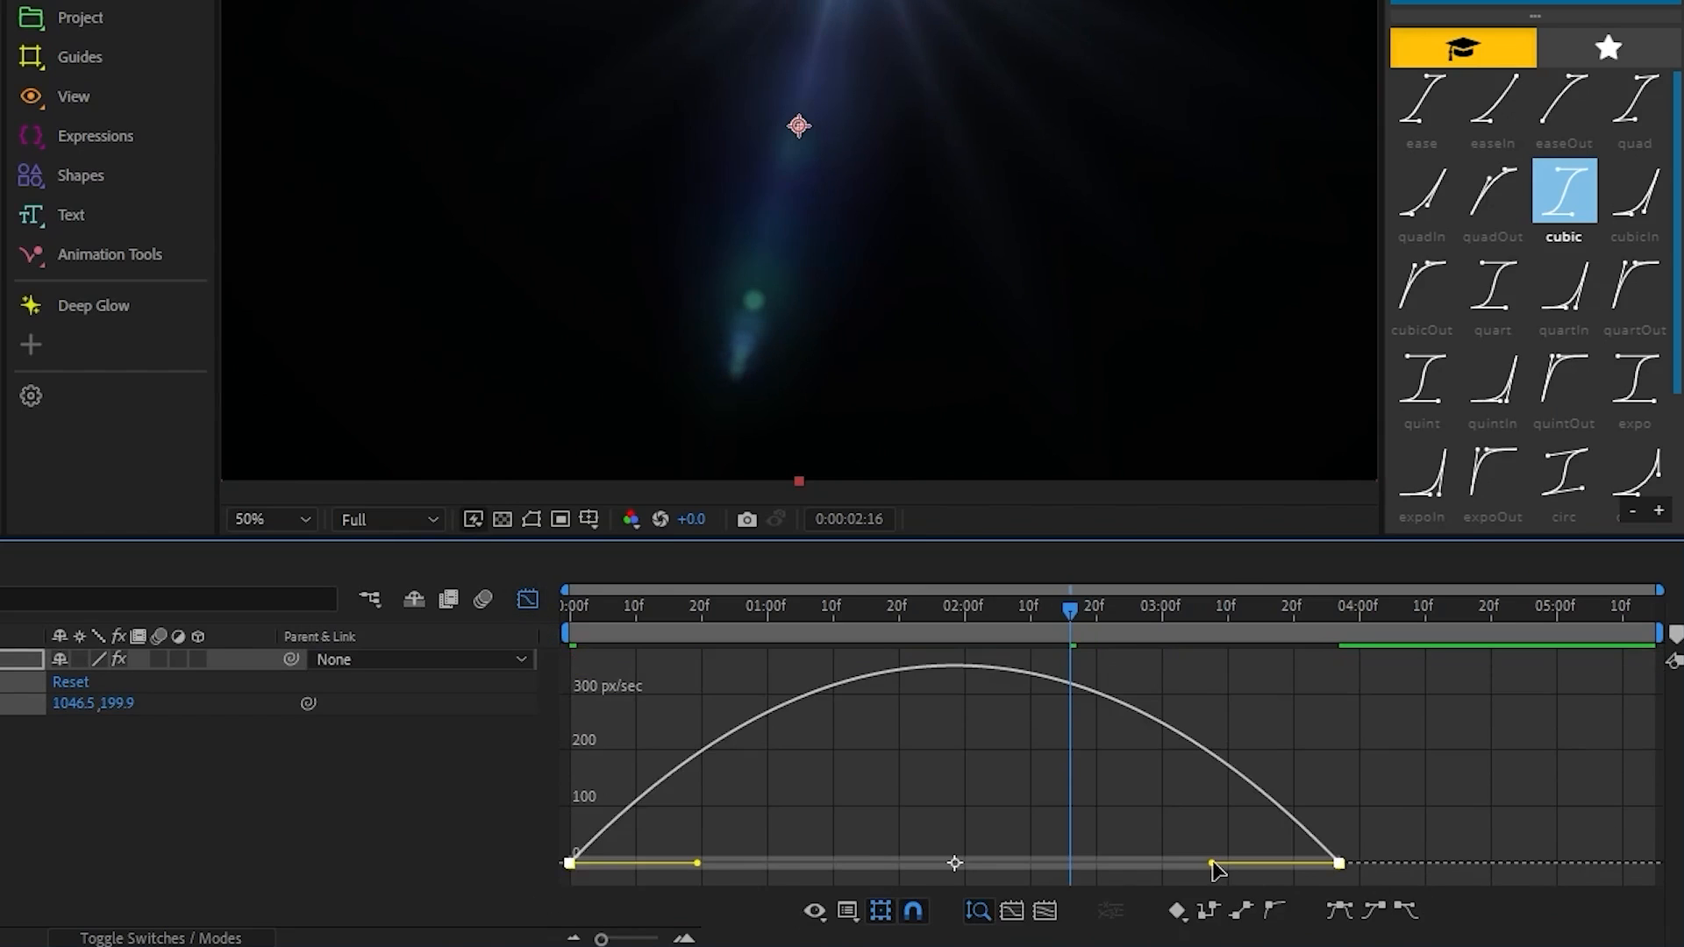
drag(1213, 863, 953, 864)
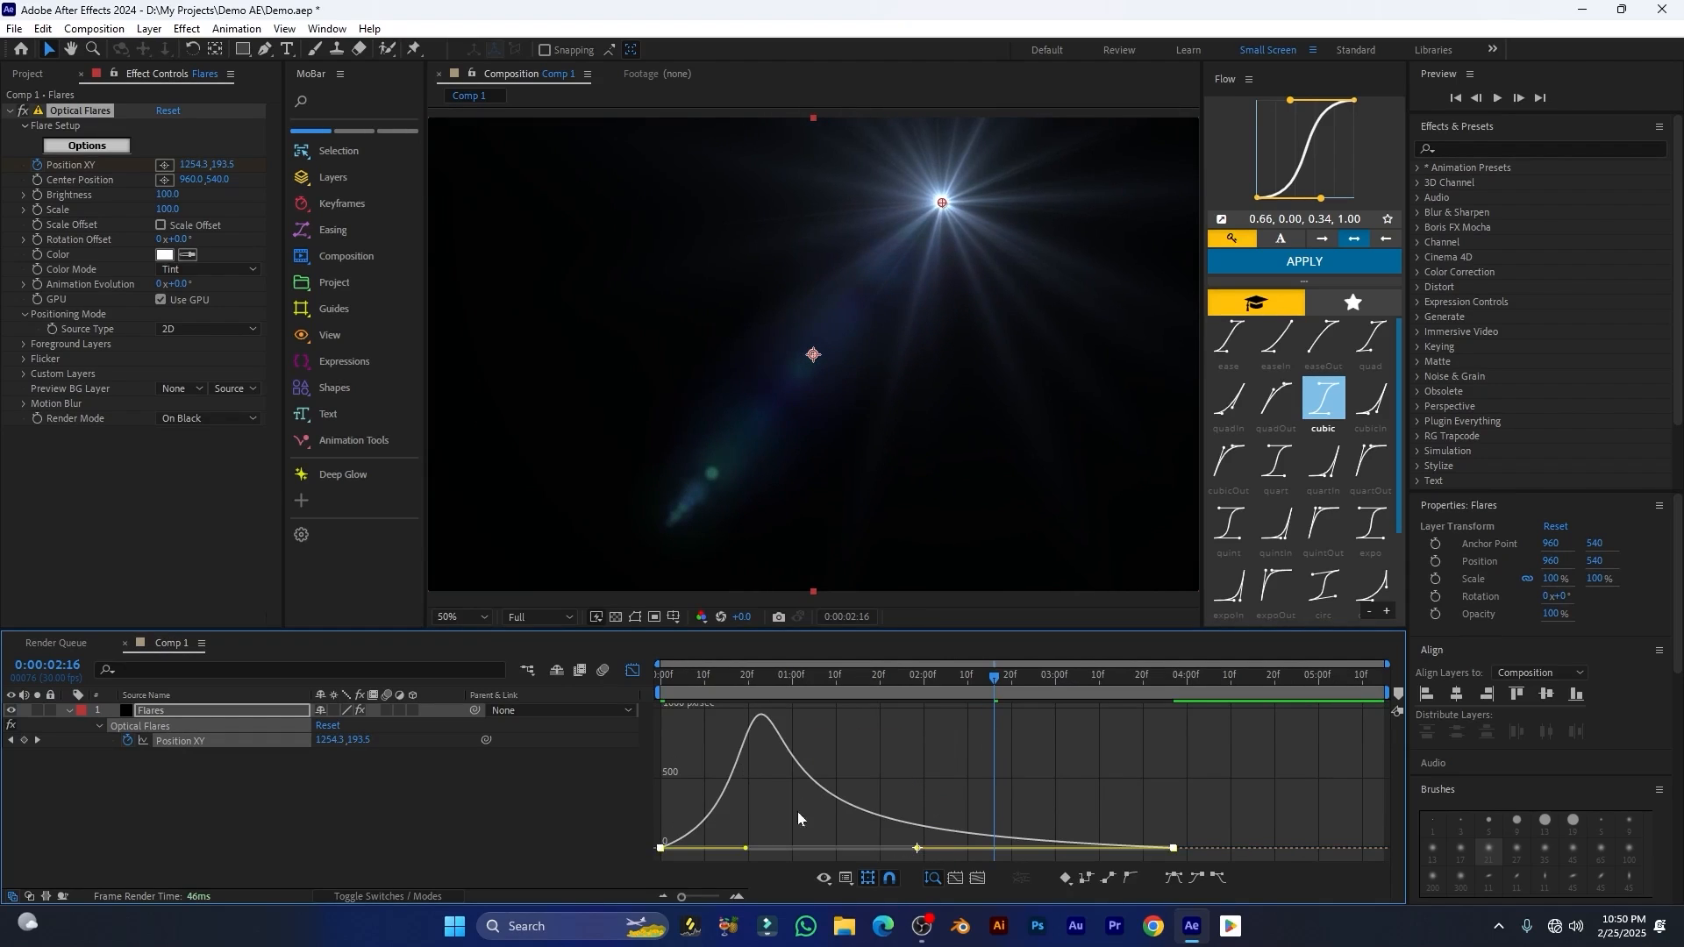
click(632, 670)
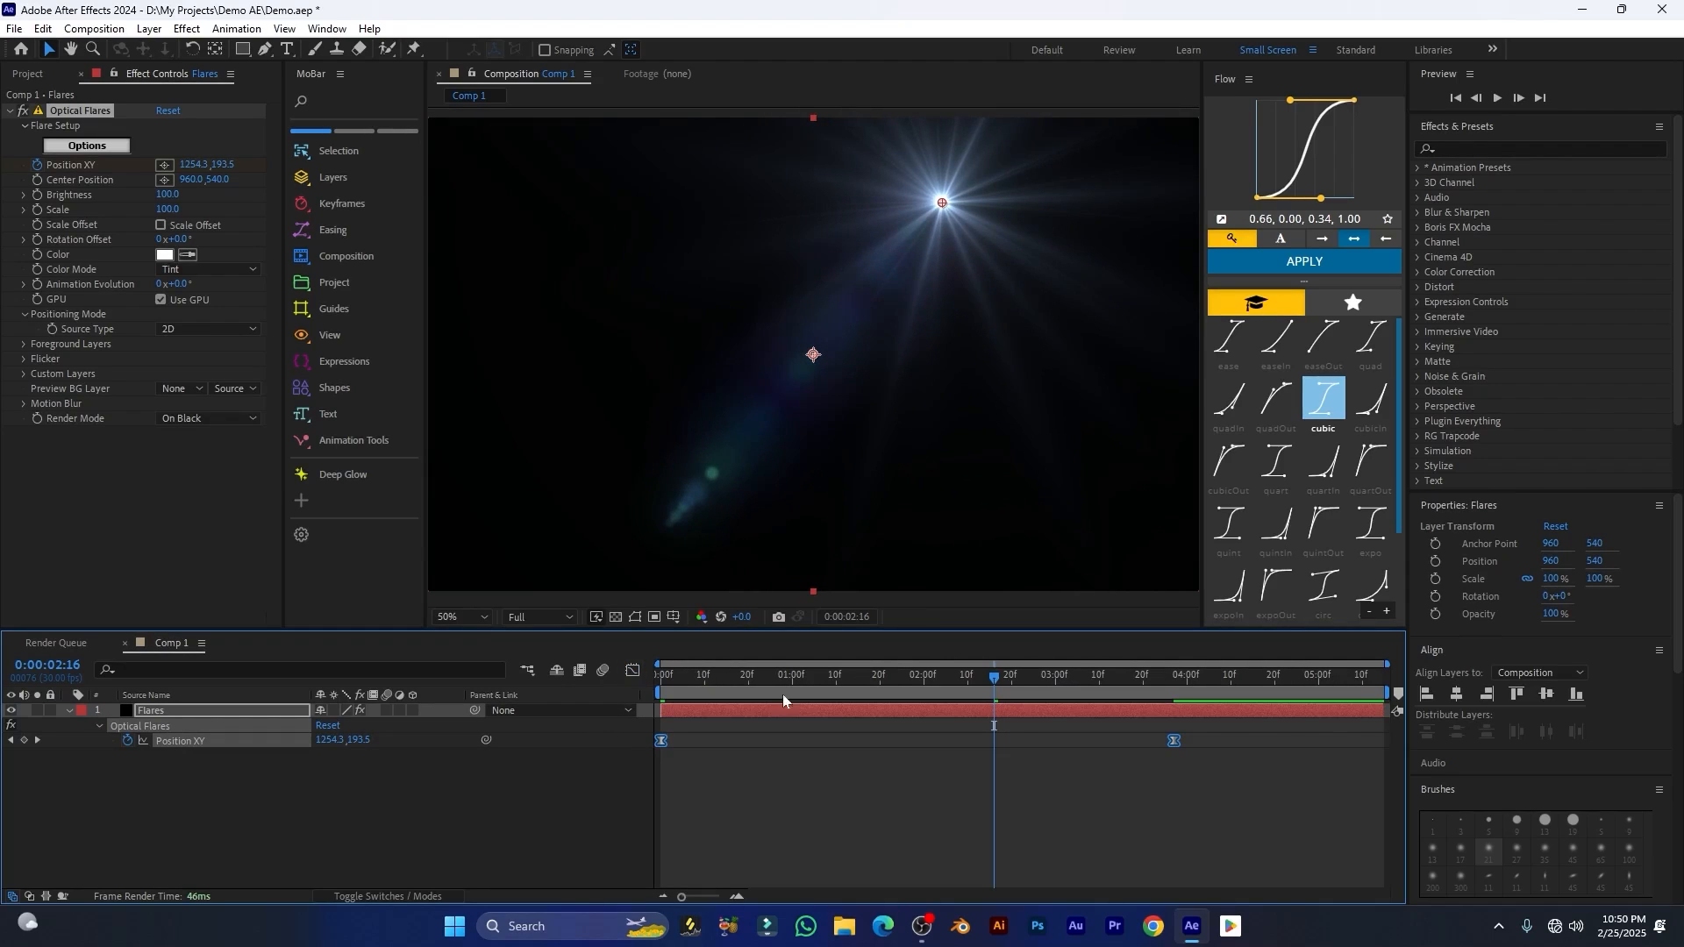
key(Home)
key(space)
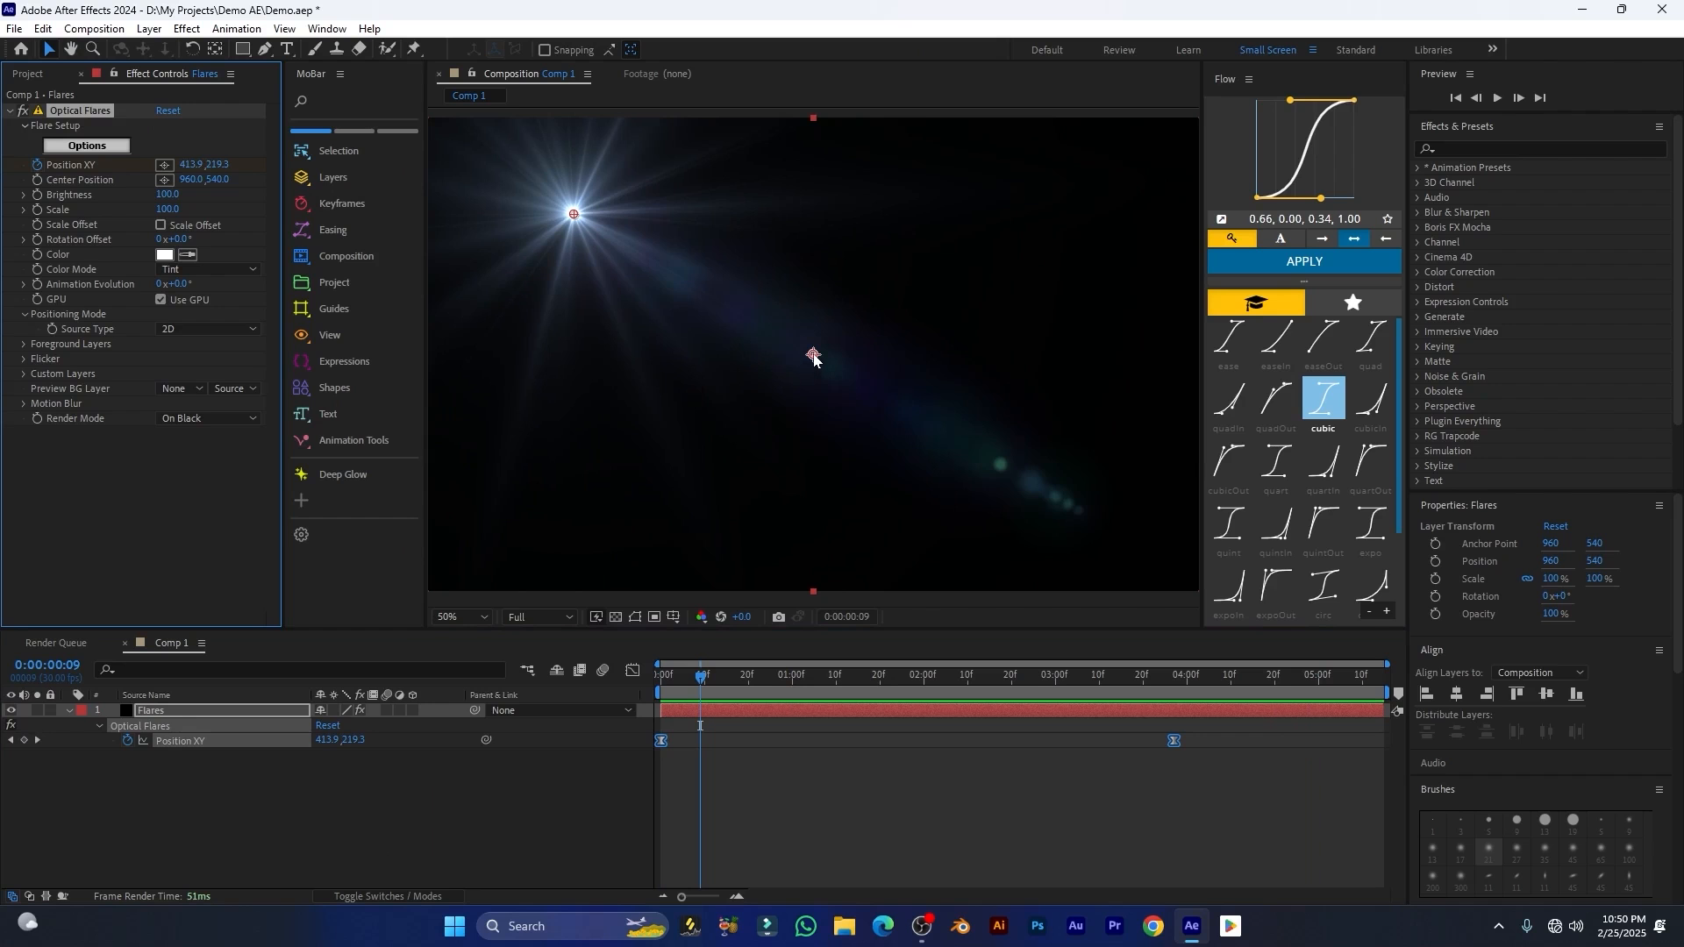
Step: Shift the flare's center position slightly to about 954, 540
mouse_move(813, 356)
mouse_down()
mouse_move(883, 239)
mouse_move(889, 264)
mouse_move(896, 243)
mouse_move(882, 329)
mouse_move(810, 355)
mouse_up()
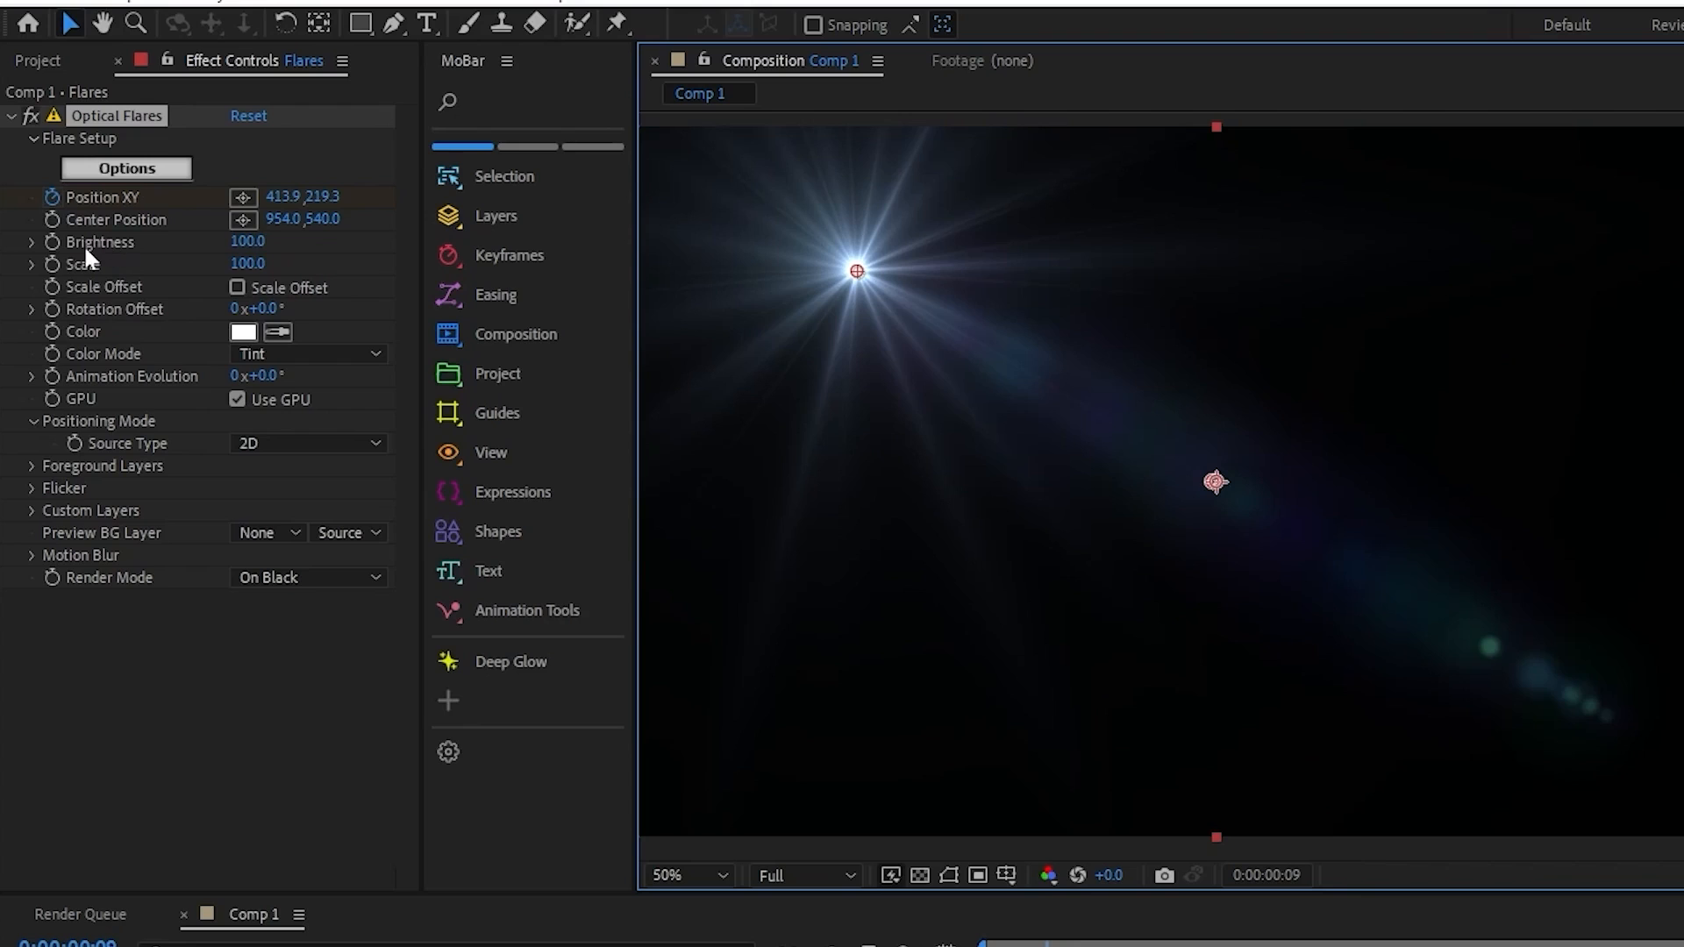
Step: Tint the flare bright magenta, and set its Brightness to 190 and Scale to 80
click(243, 332)
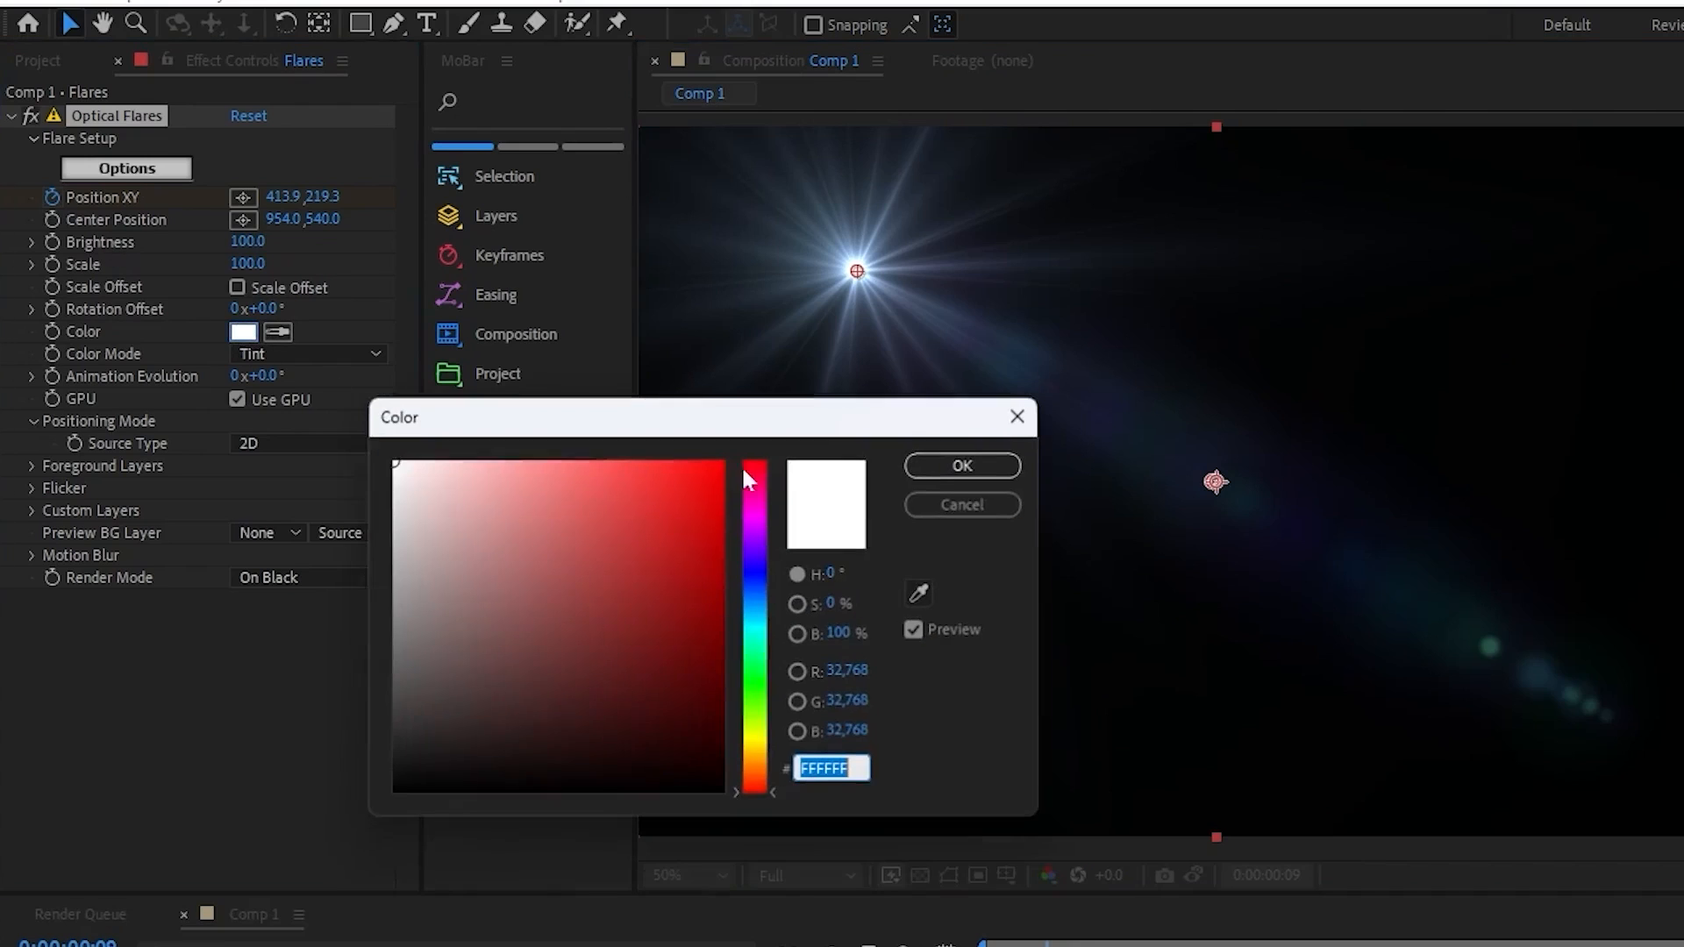
click(764, 518)
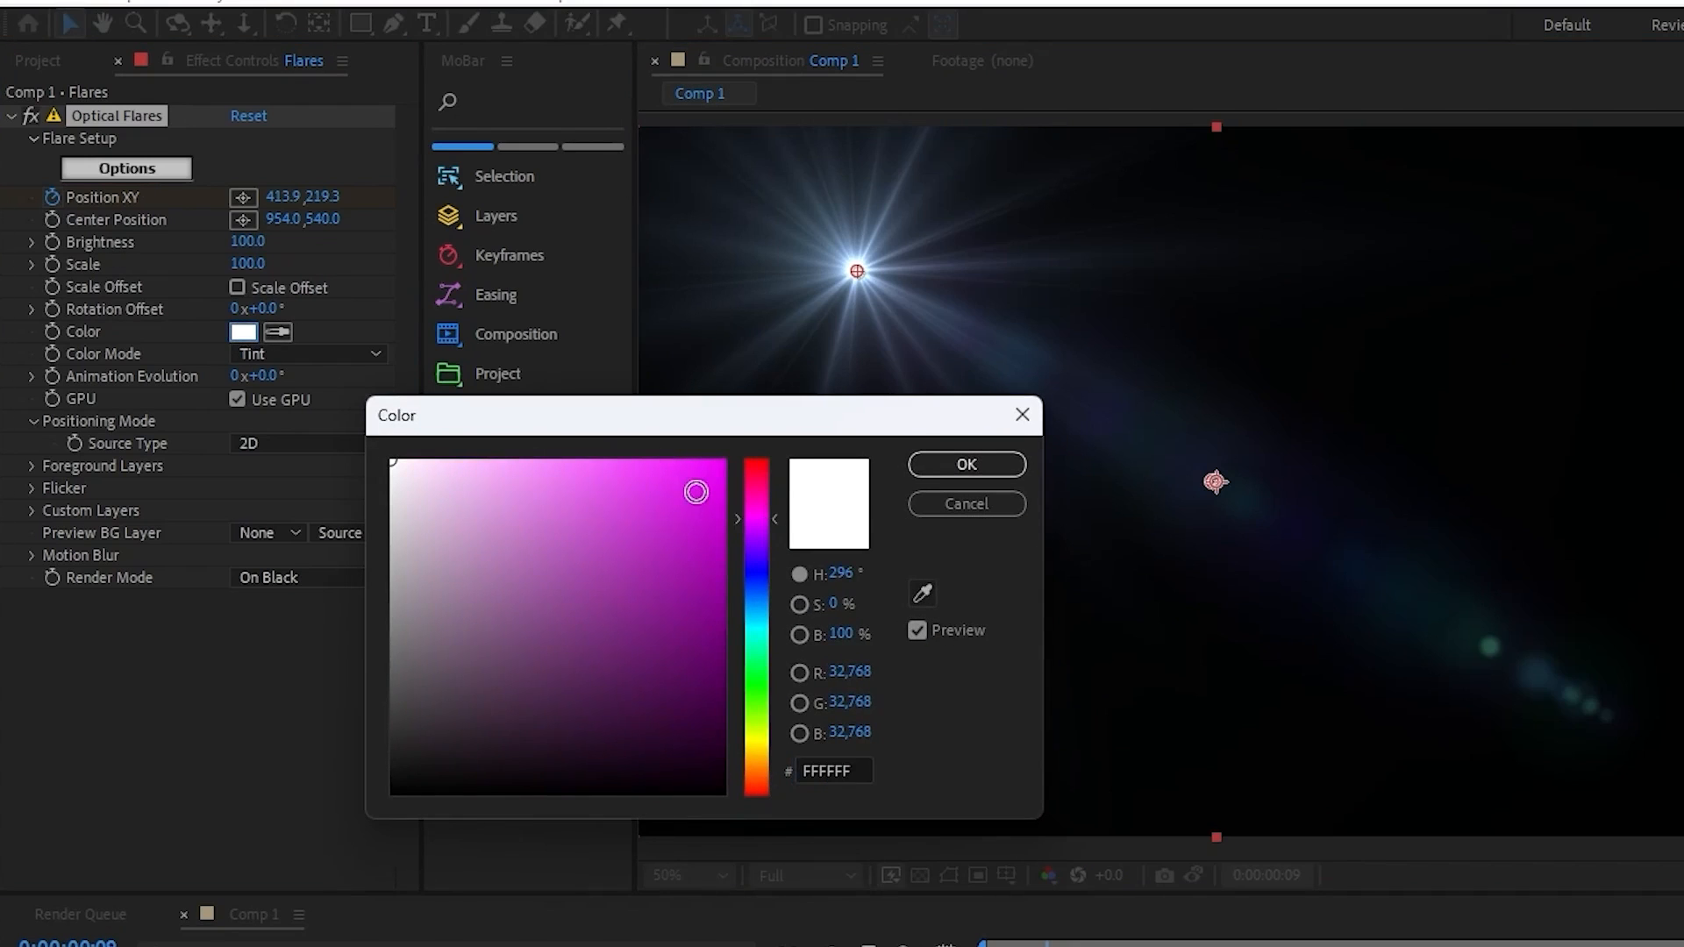
click(701, 494)
key(Return)
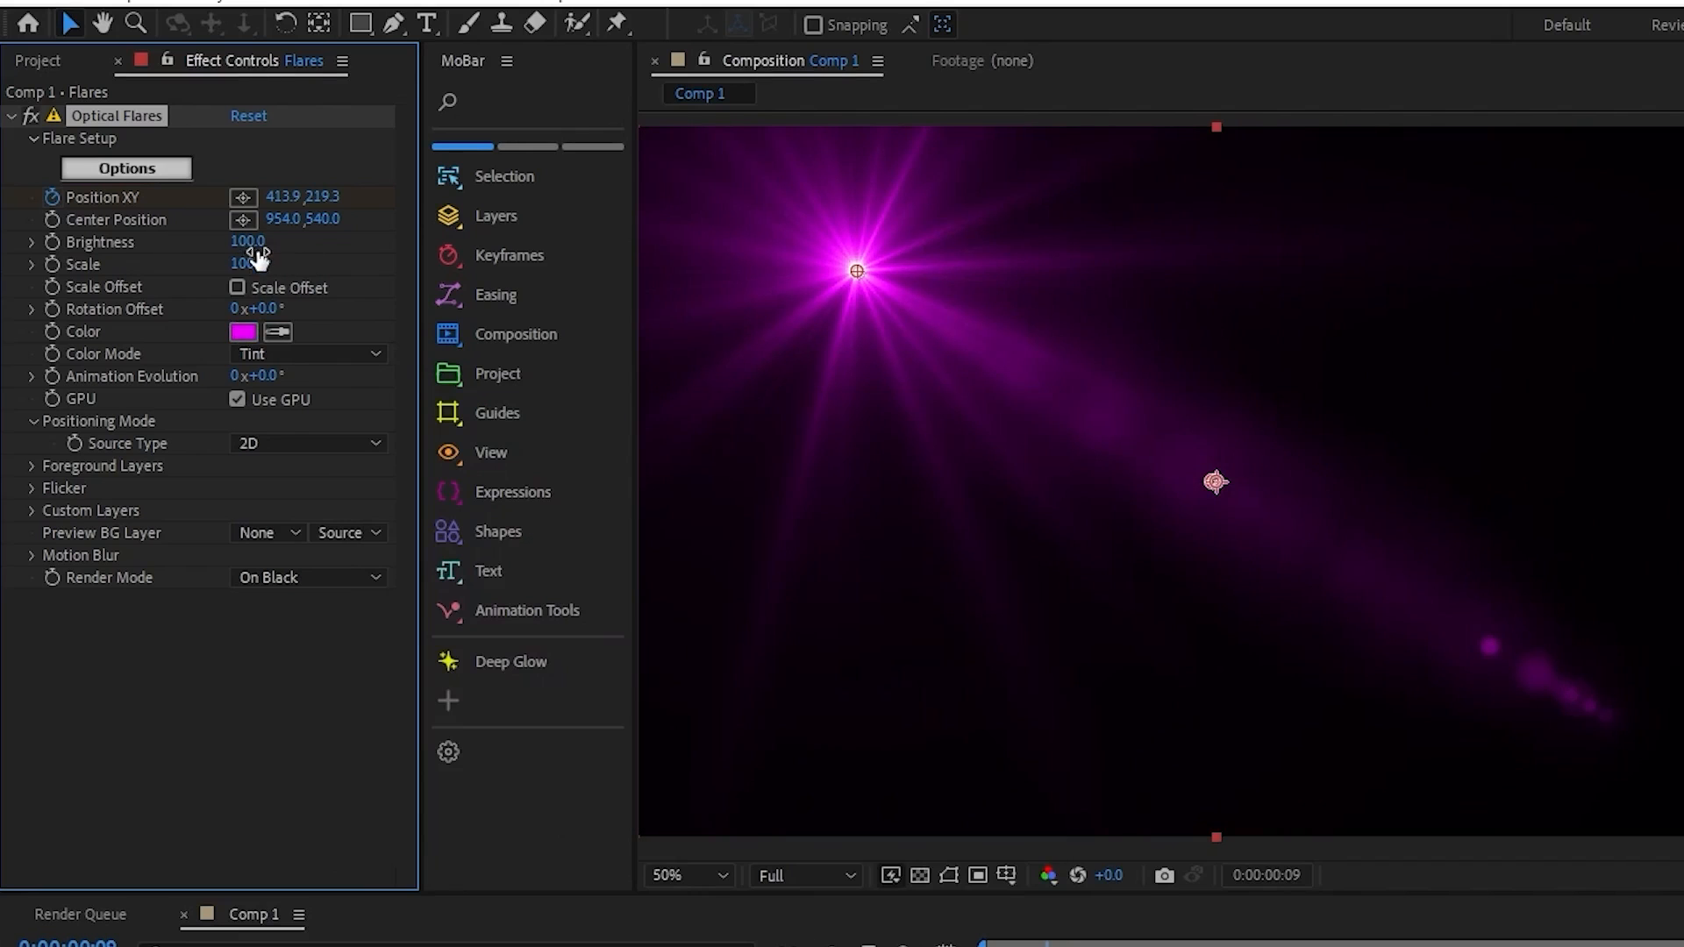
drag(246, 242, 255, 276)
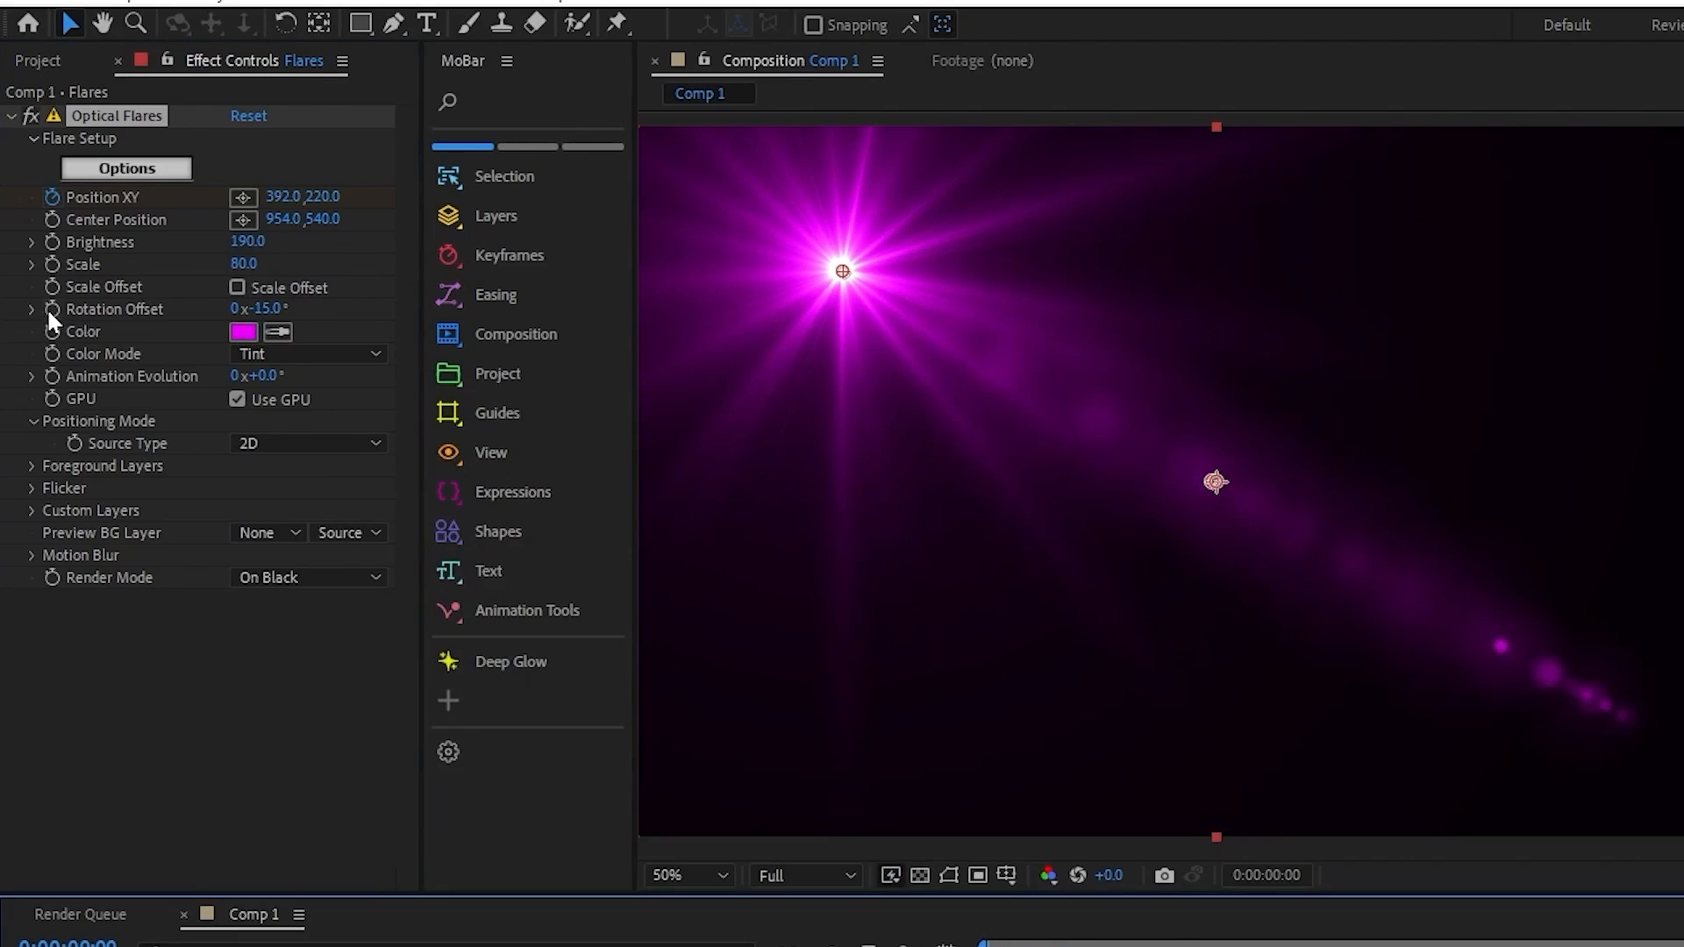
Step: Keyframe Rotation Offset from -15° at the composition start to 183° at 0:00:03:27, and preview the rotation
click(50, 313)
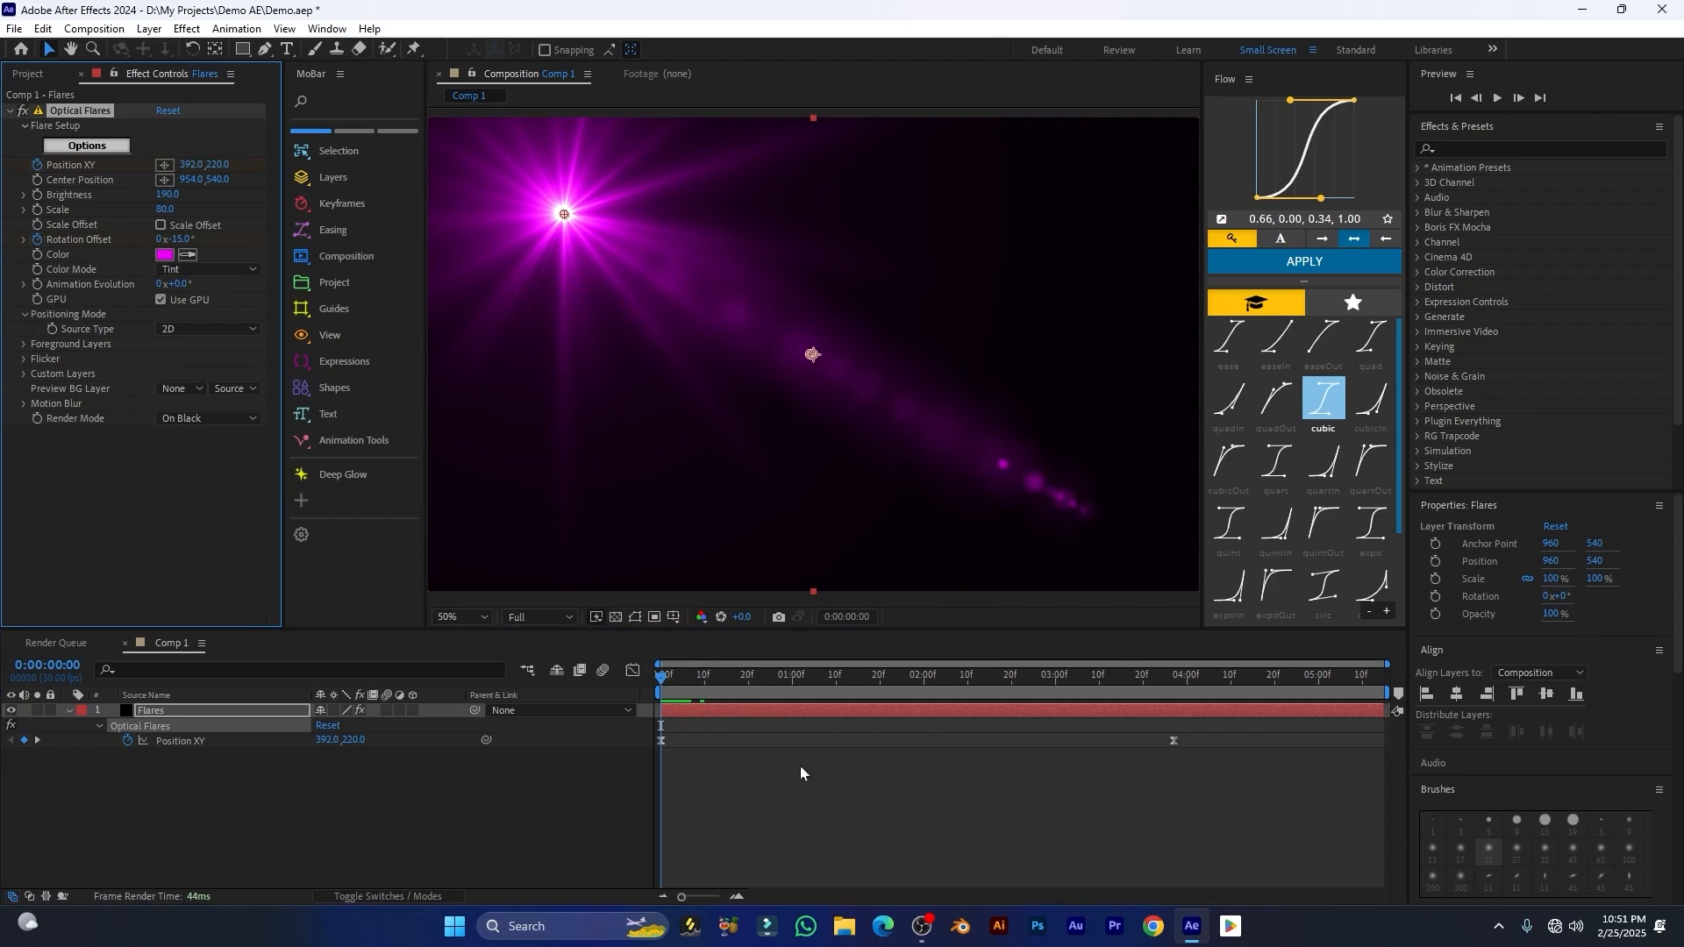
drag(664, 679, 1176, 708)
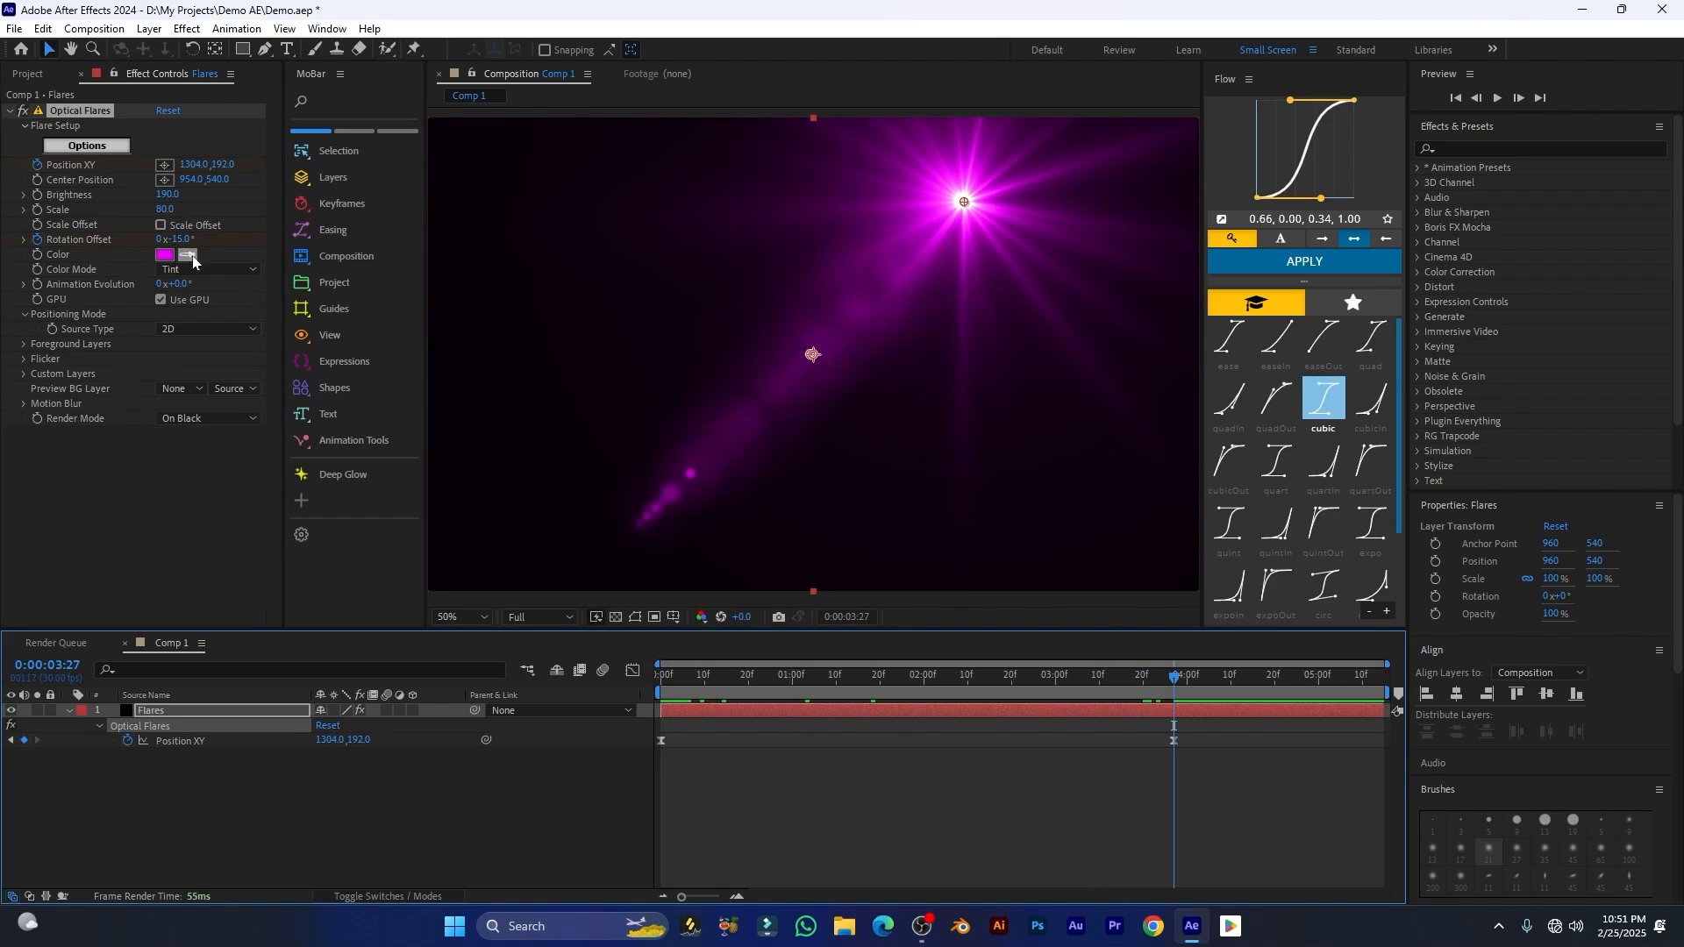
drag(174, 239, 348, 238)
drag(1034, 684, 667, 740)
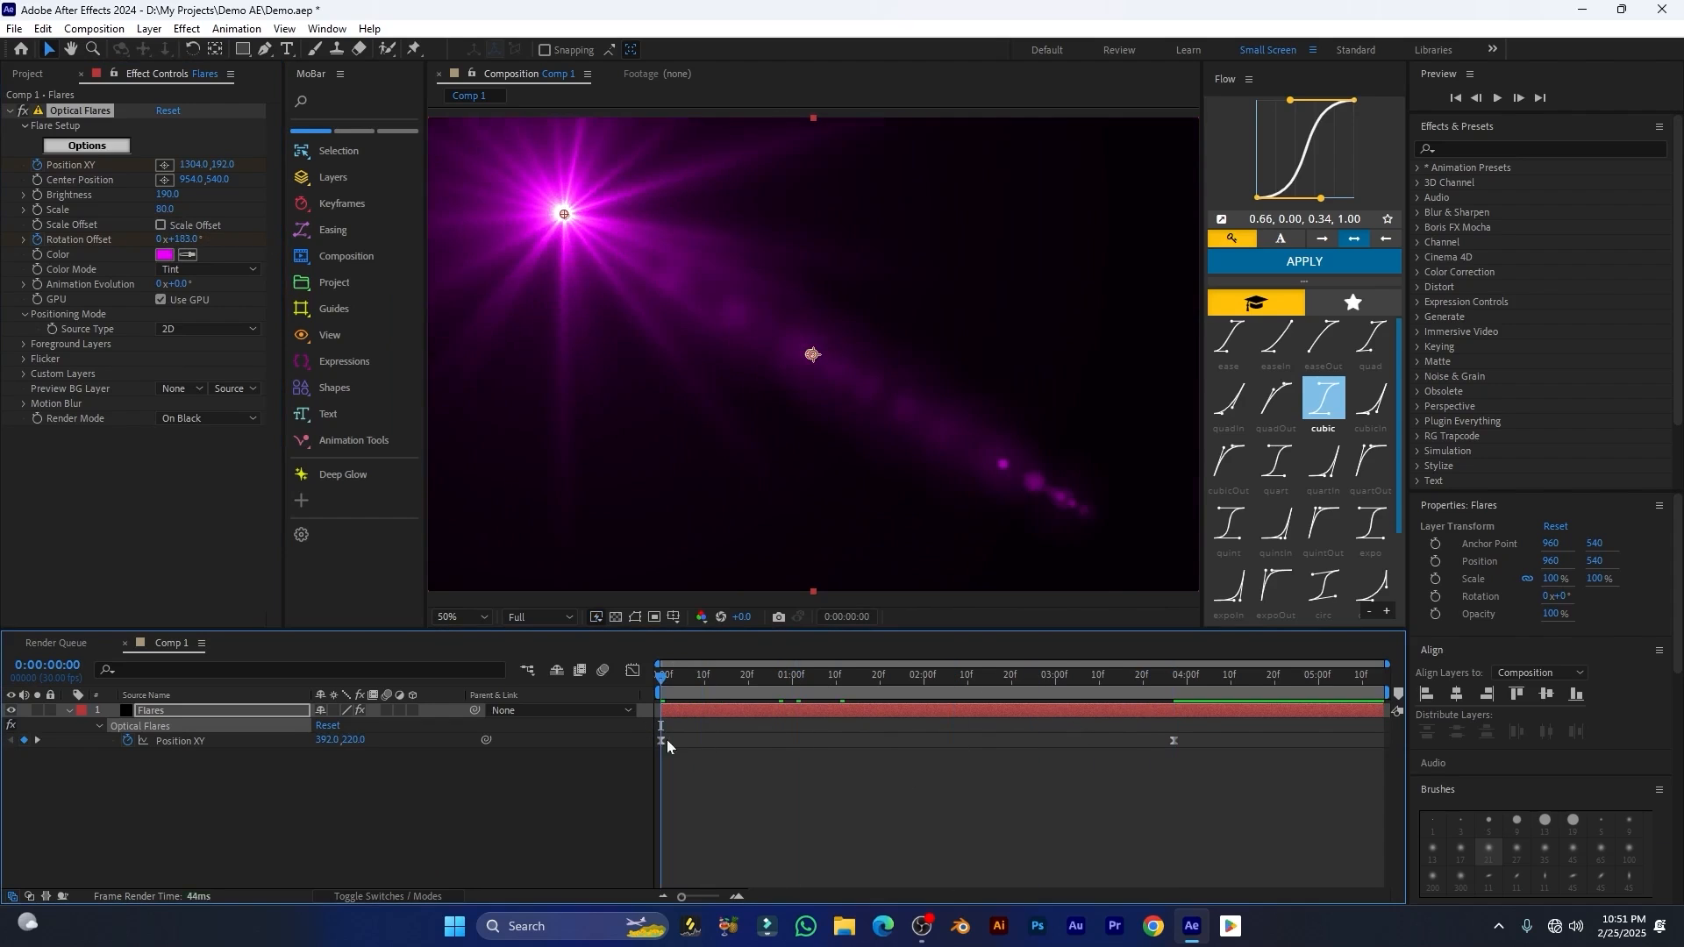
key(space)
Step: Reveal the layer's keyframes, easy-ease both Rotation Offset keyframes, and preview the motion
click(882, 710)
key(u)
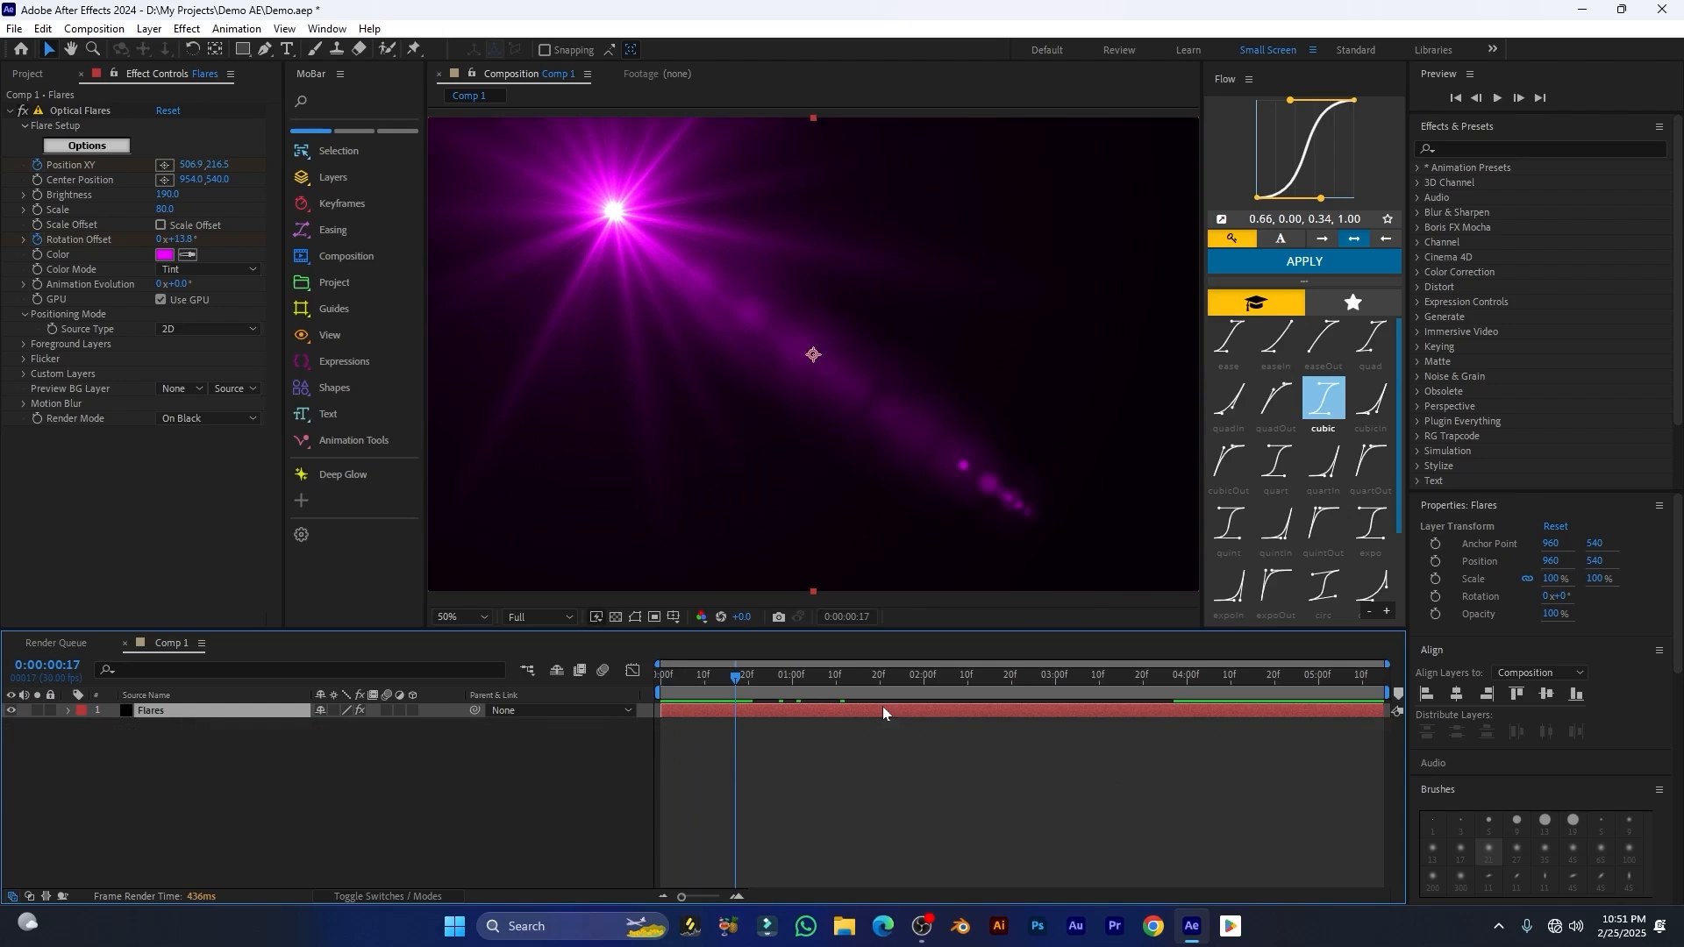
click(1202, 749)
key(u)
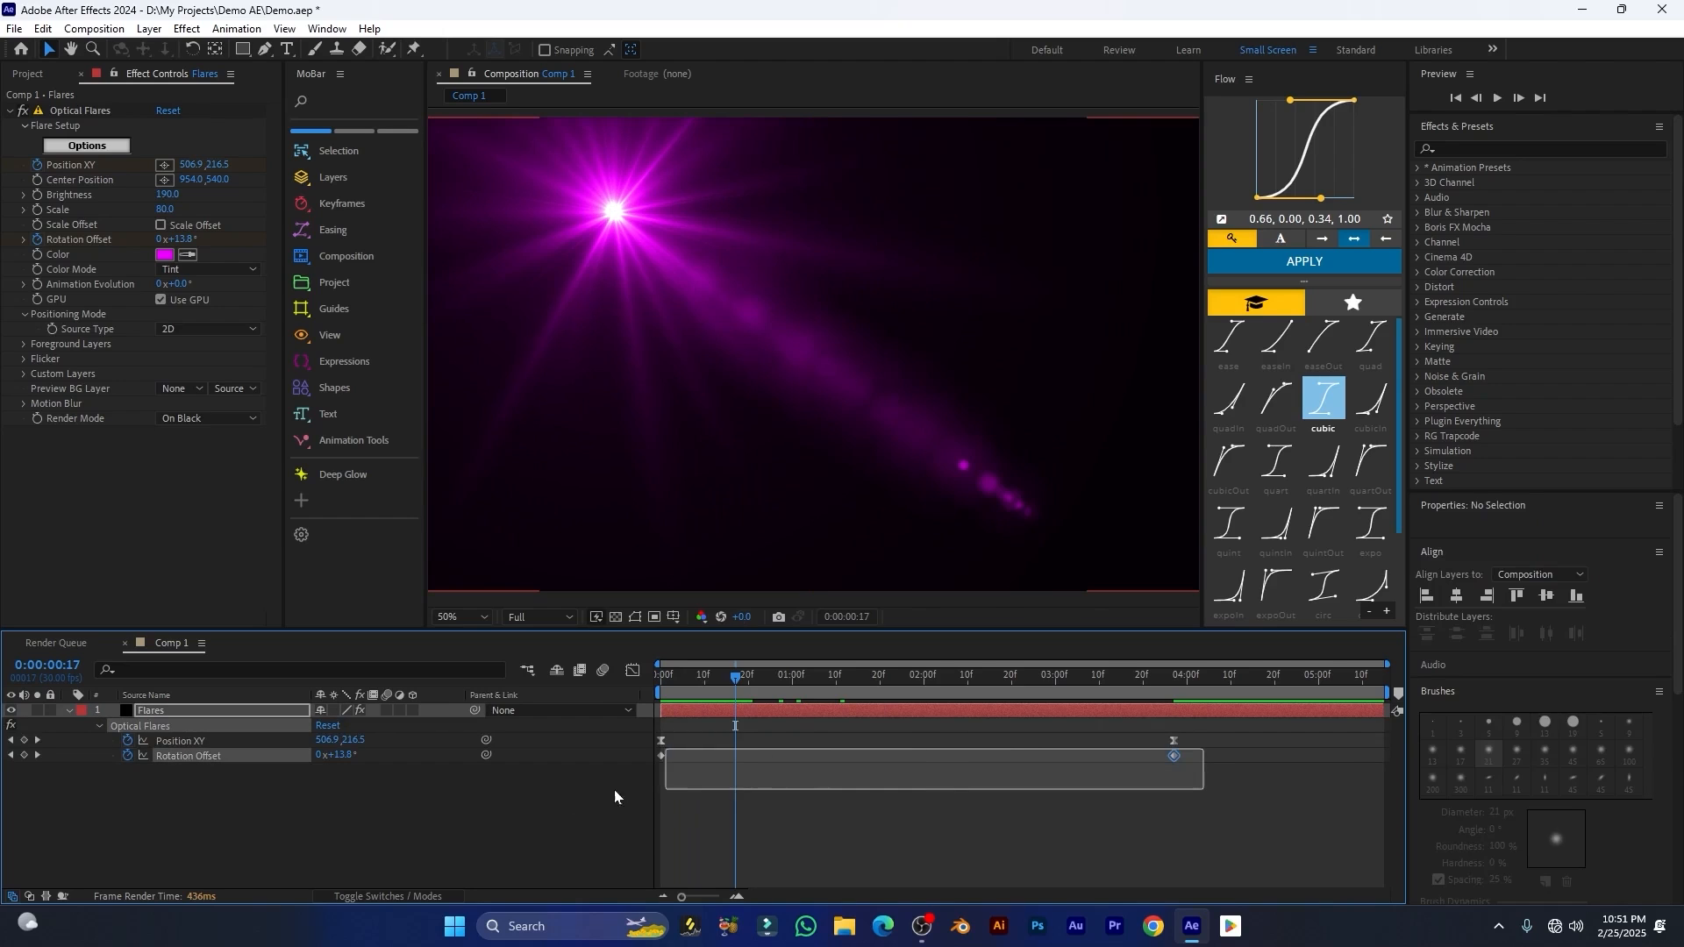
key(F9)
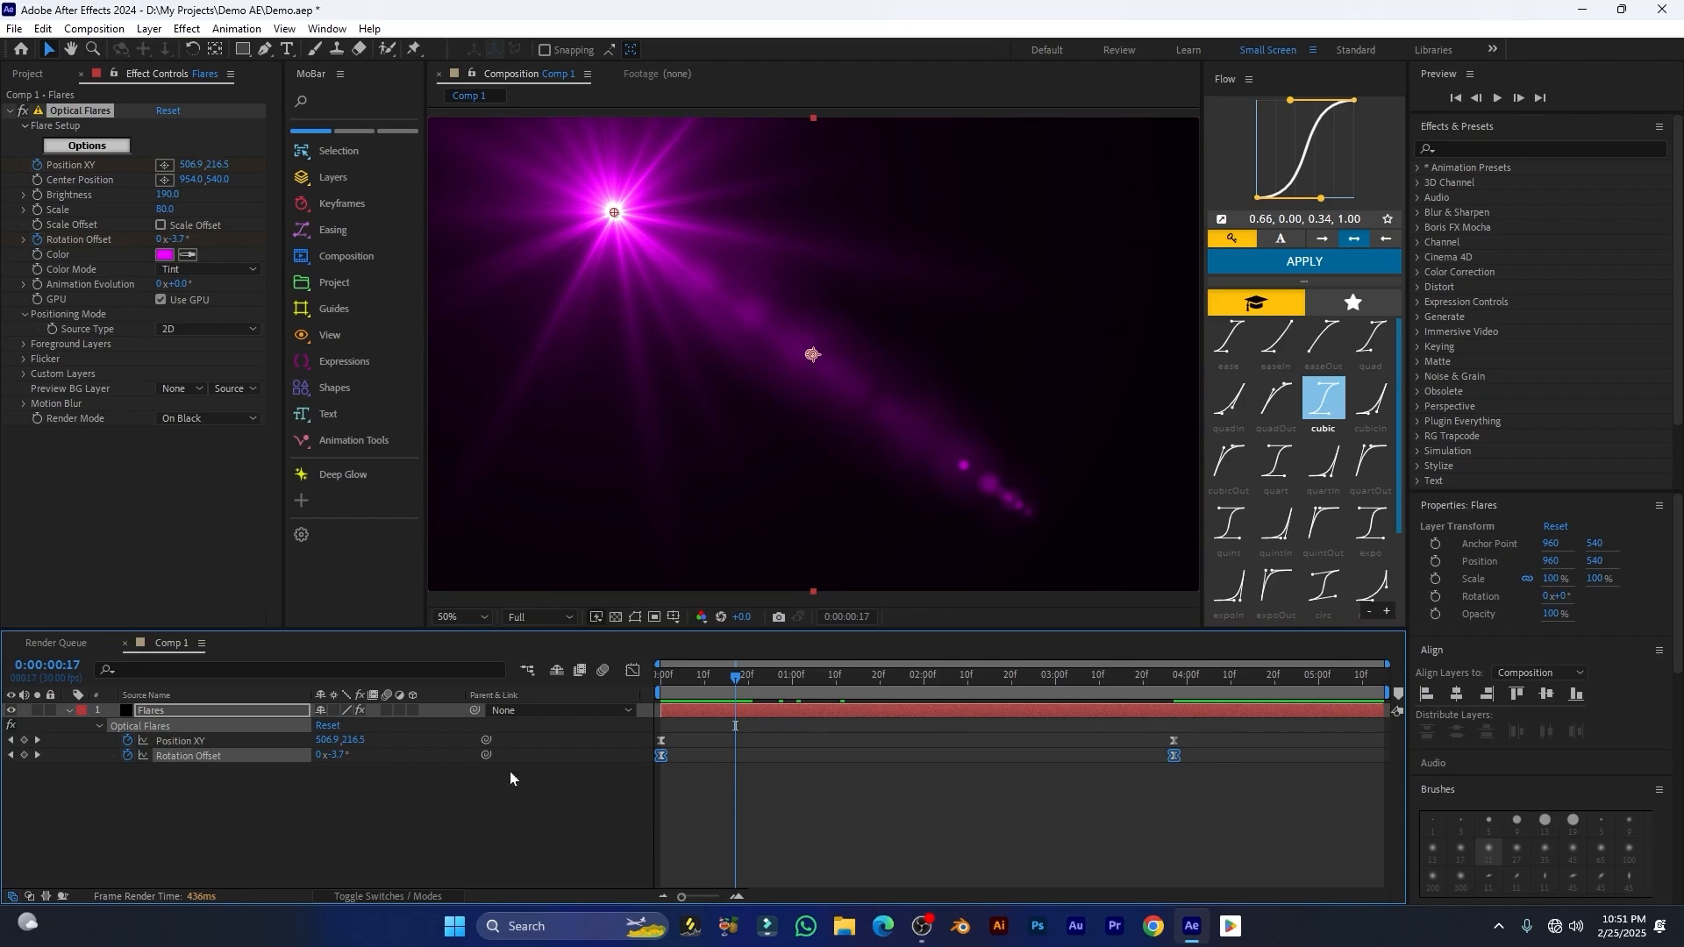
key(space)
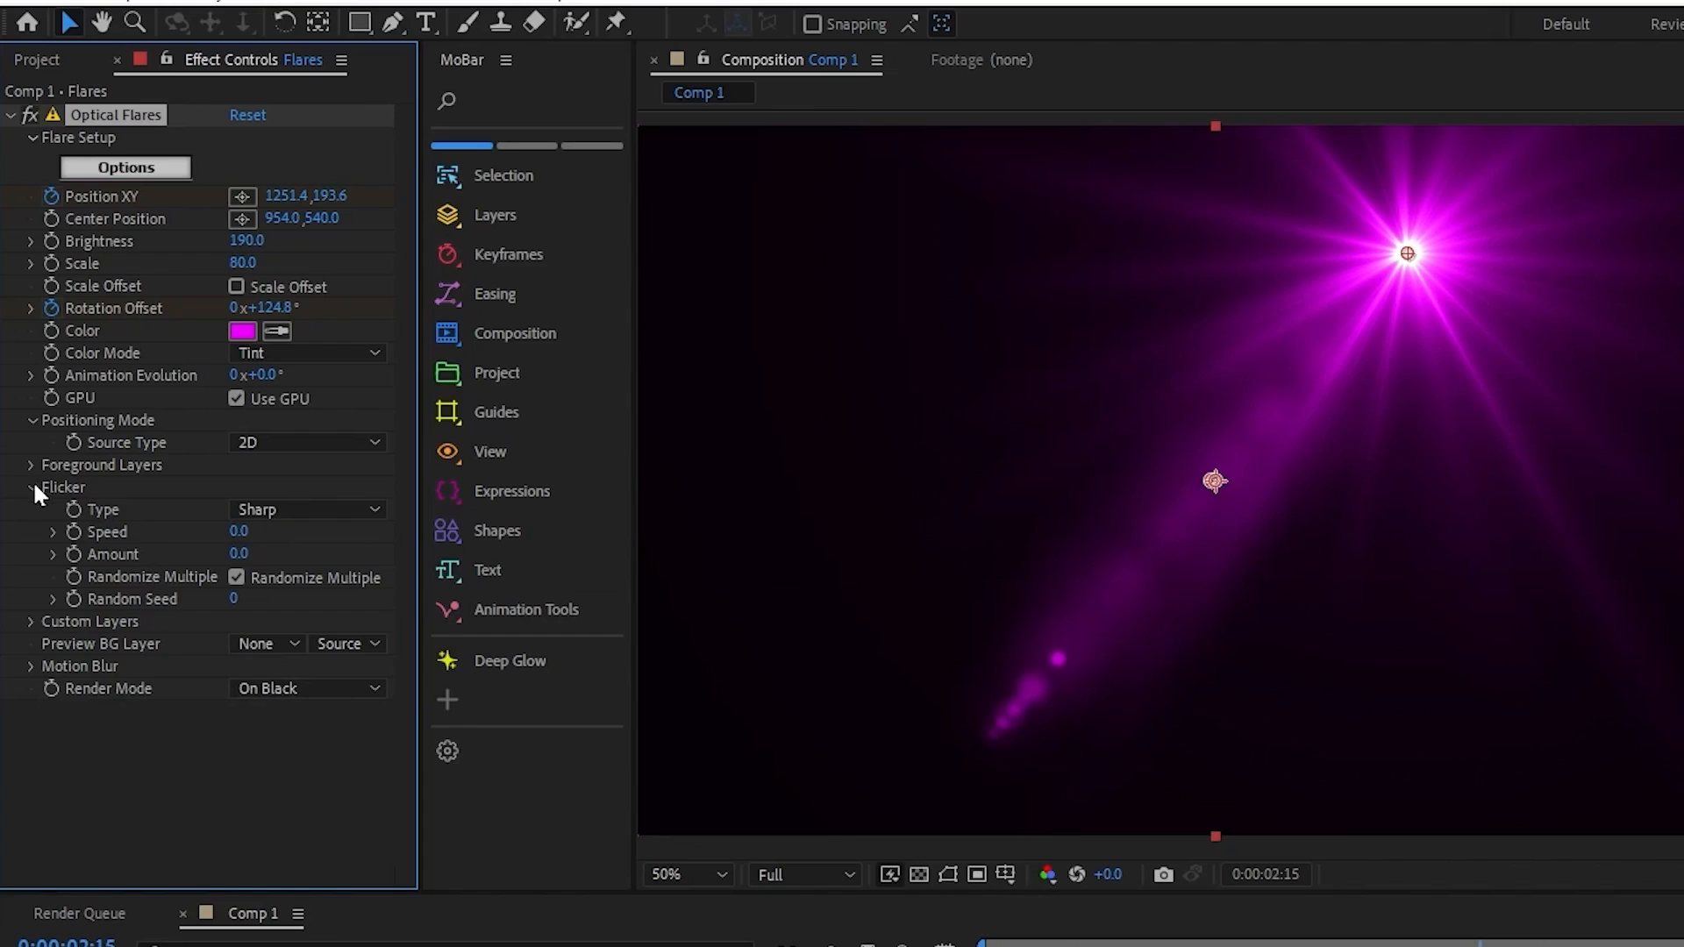
Step: Collapse the Flicker settings, open the Optical Flares options in a maximized window, and look through the stack of lens objects
click(33, 488)
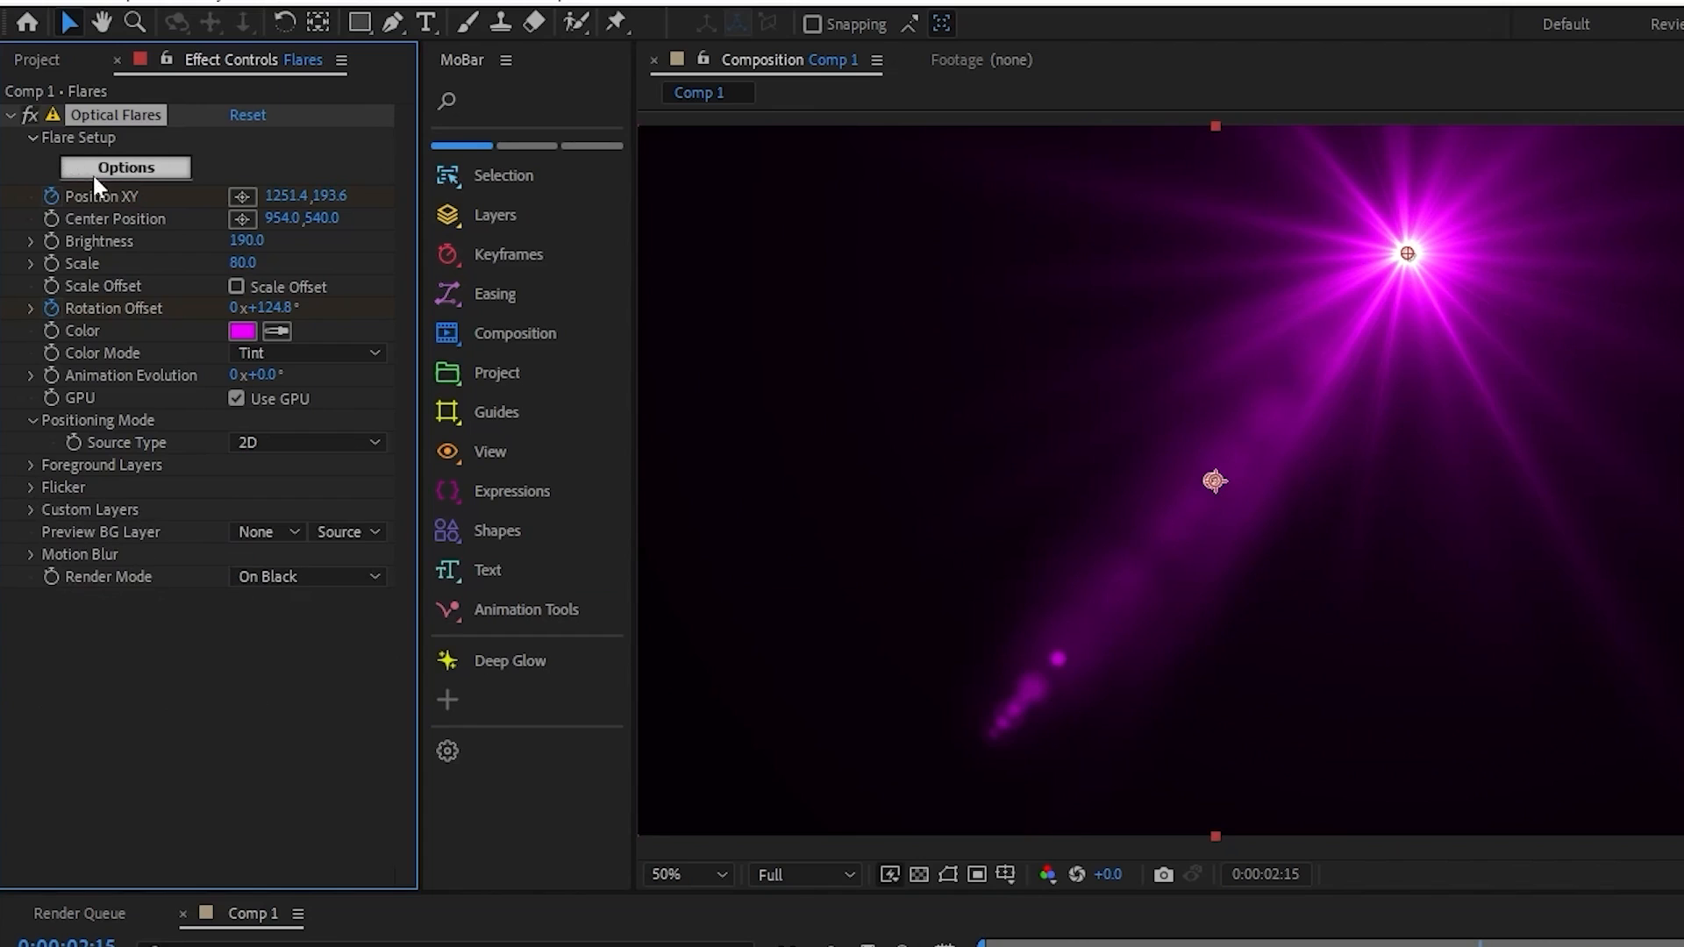
click(123, 168)
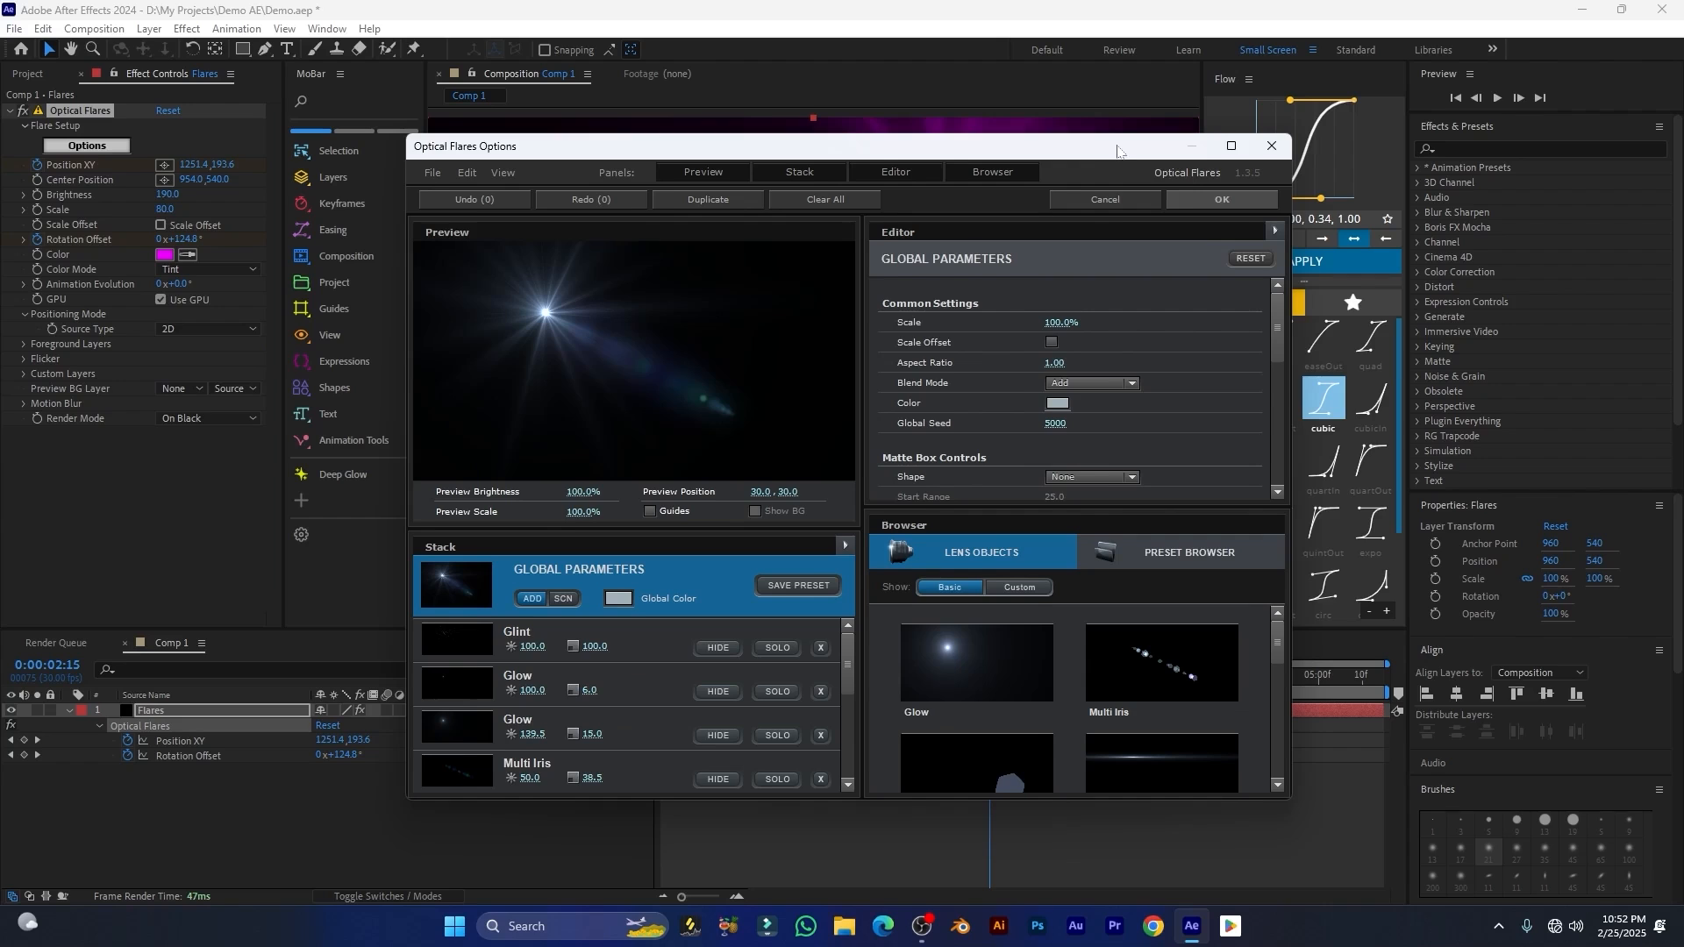
click(1249, 142)
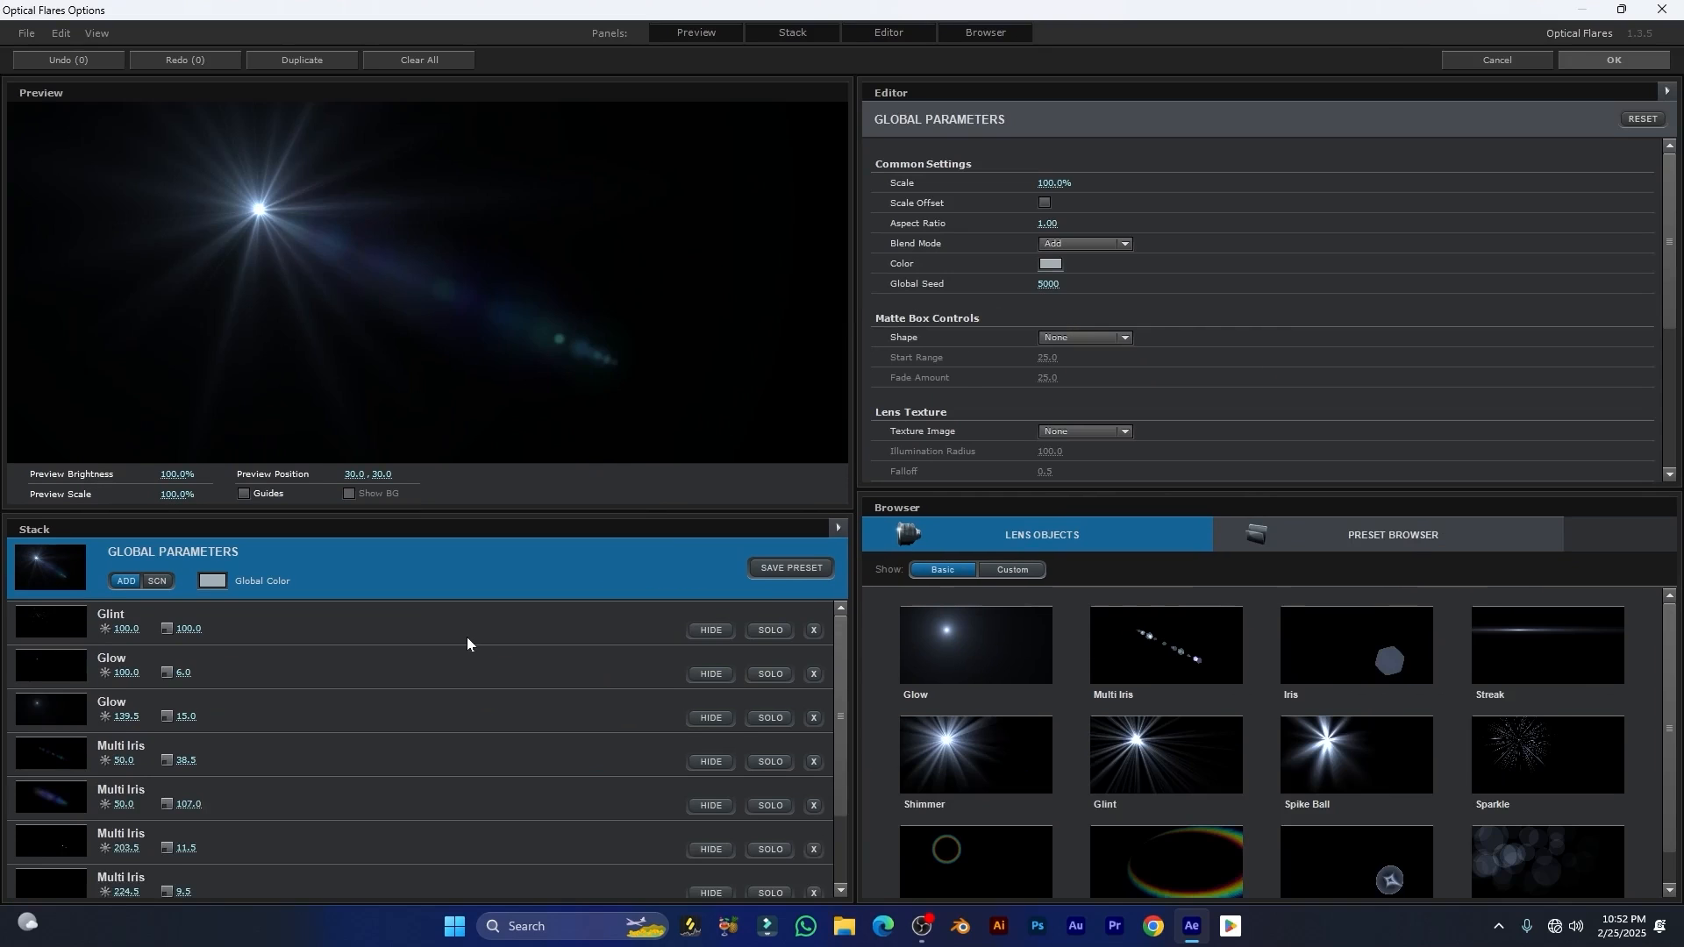
scroll(468, 638, down, 2)
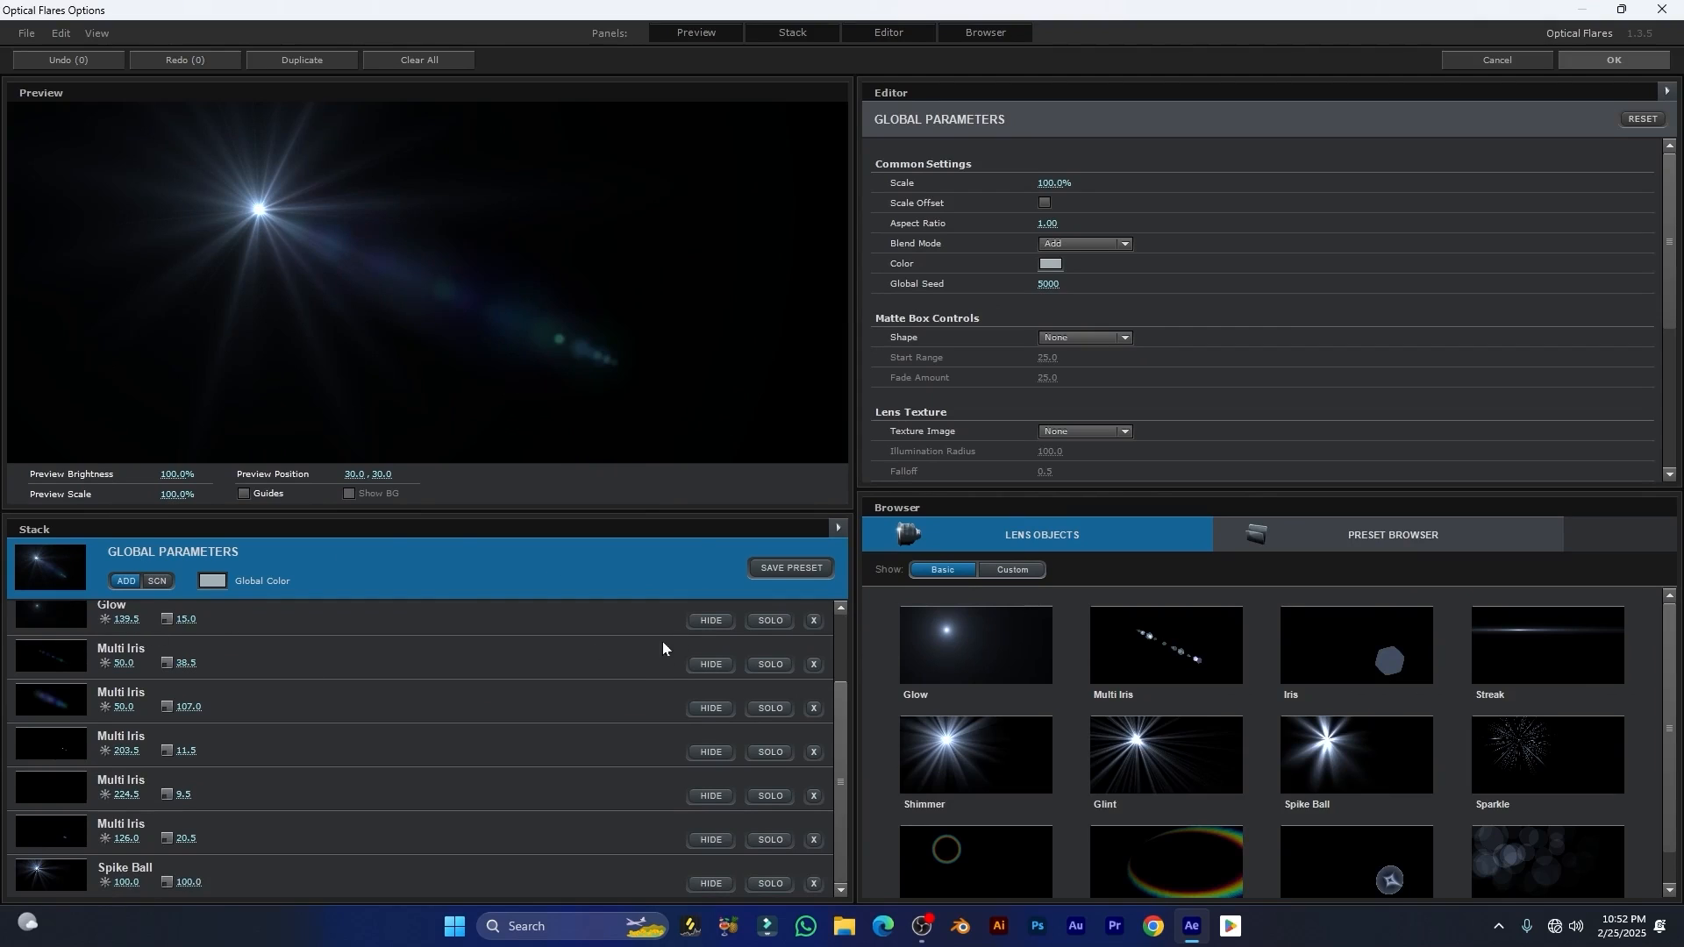
scroll(214, 658, up, 2)
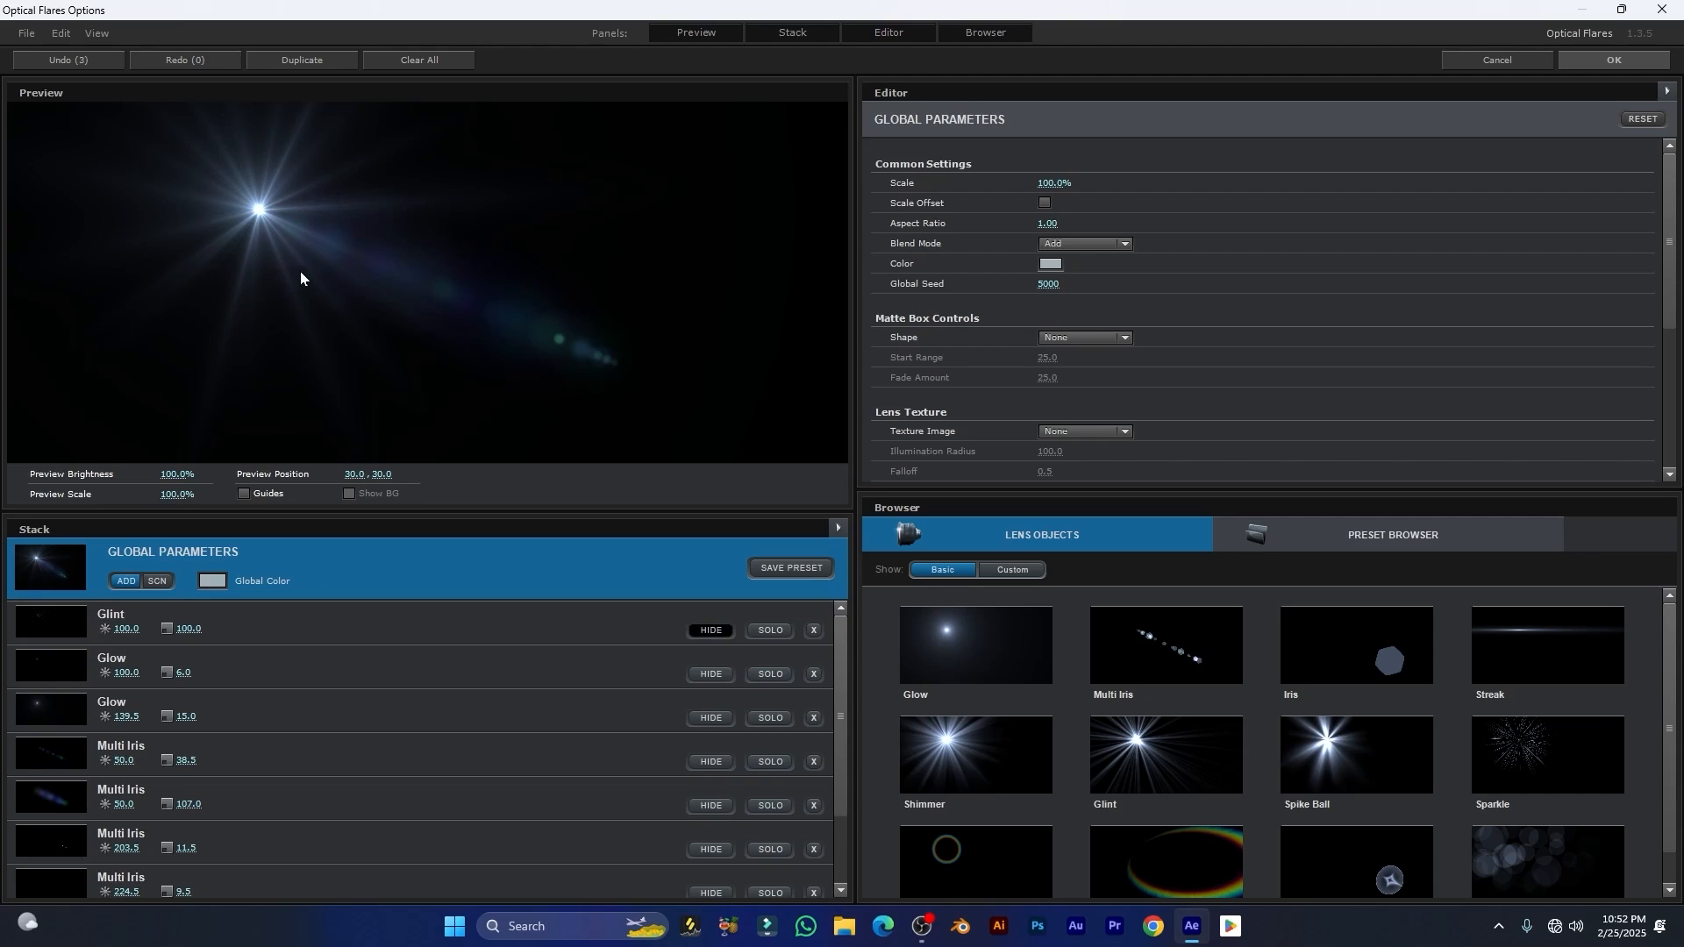
Step: Temporarily hide the Glow and Multi Iris elements one after another to examine what each contributes, and show them all again
click(709, 675)
click(712, 718)
click(717, 760)
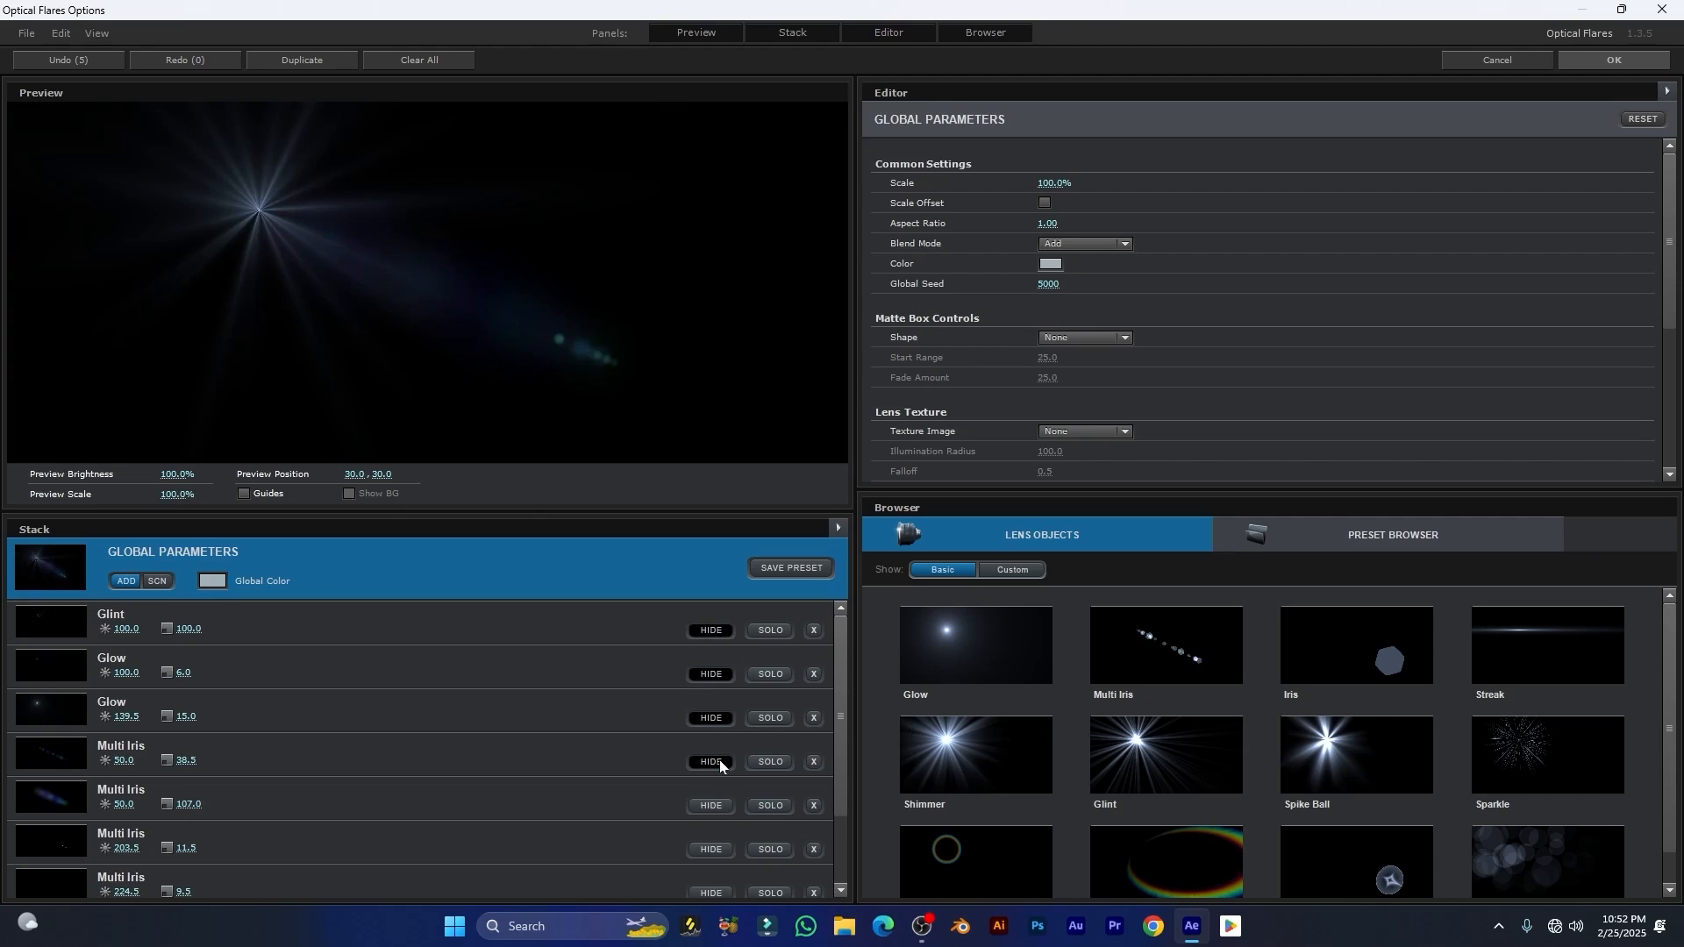
click(727, 807)
click(705, 847)
click(711, 886)
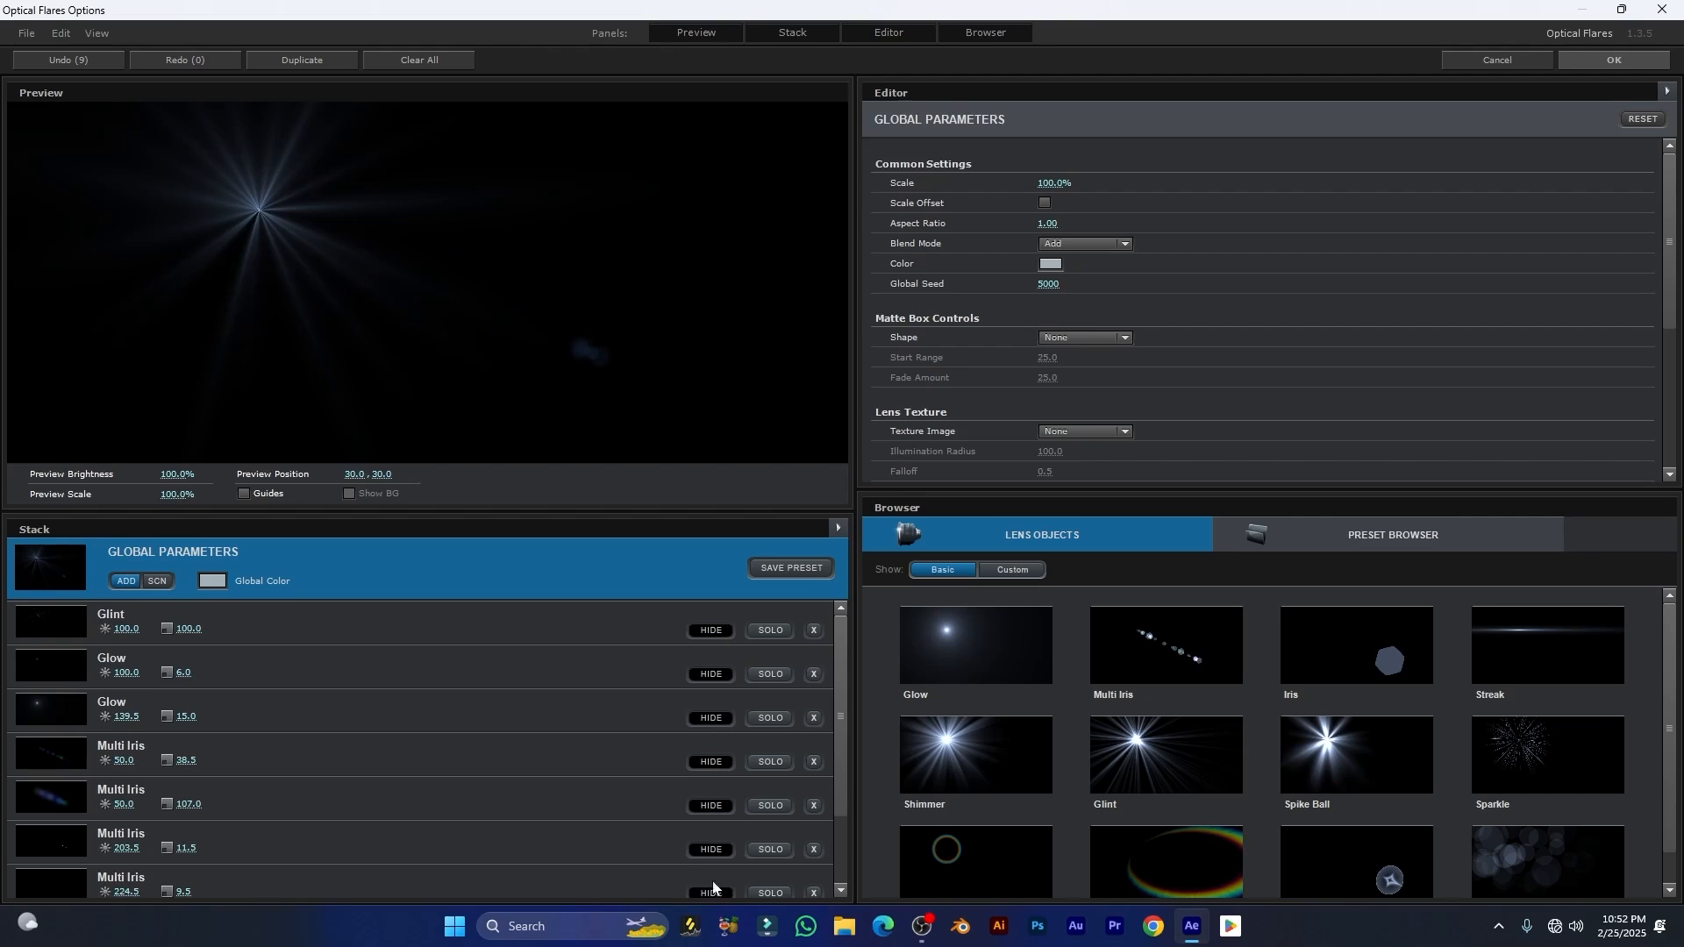
scroll(645, 791, down, 2)
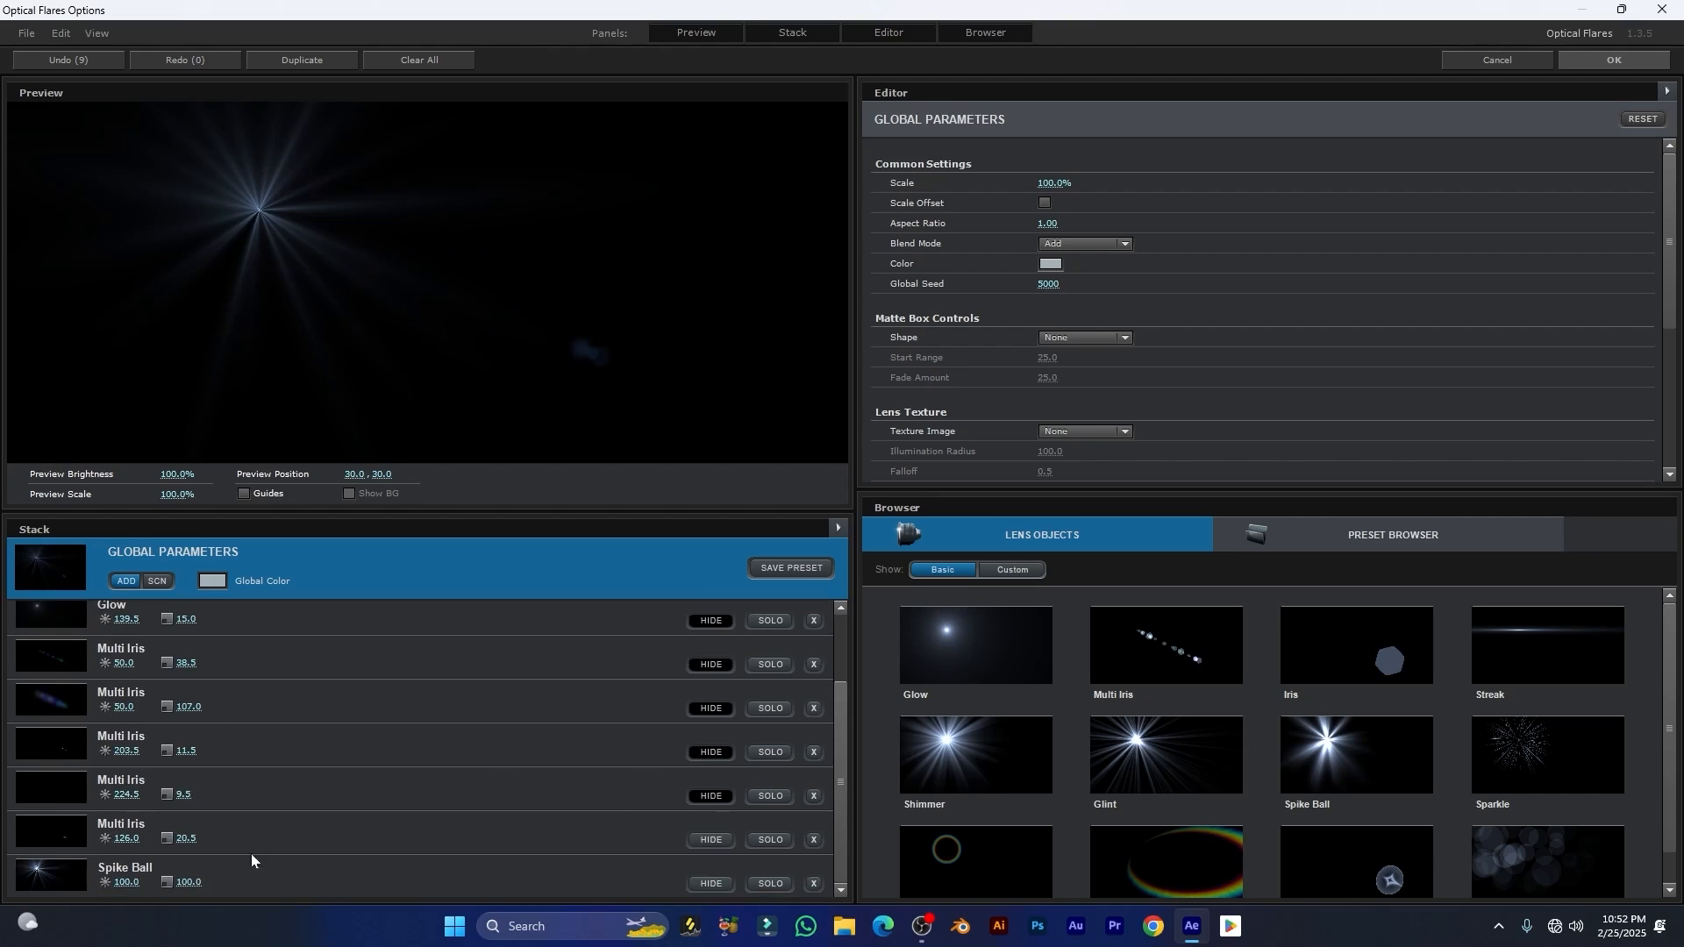
scroll(731, 738, up, 3)
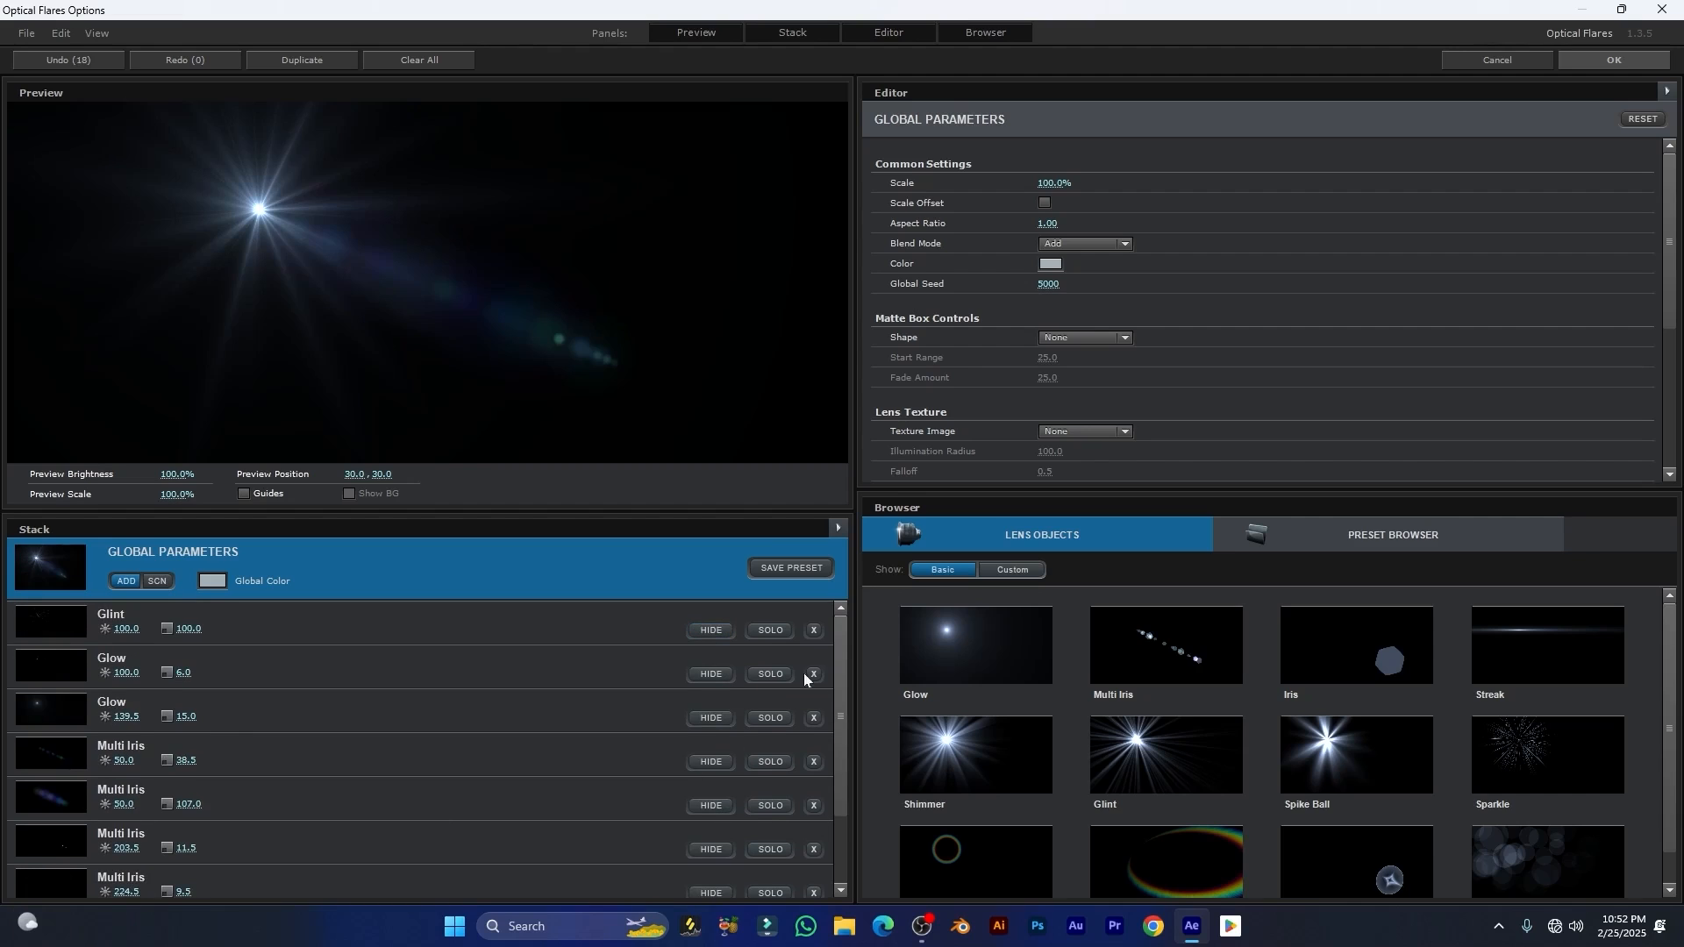
Step: Solo the Glint, the larger Glow and the first two Multi Iris elements in turn to inspect each one, and restore the full flare
click(771, 632)
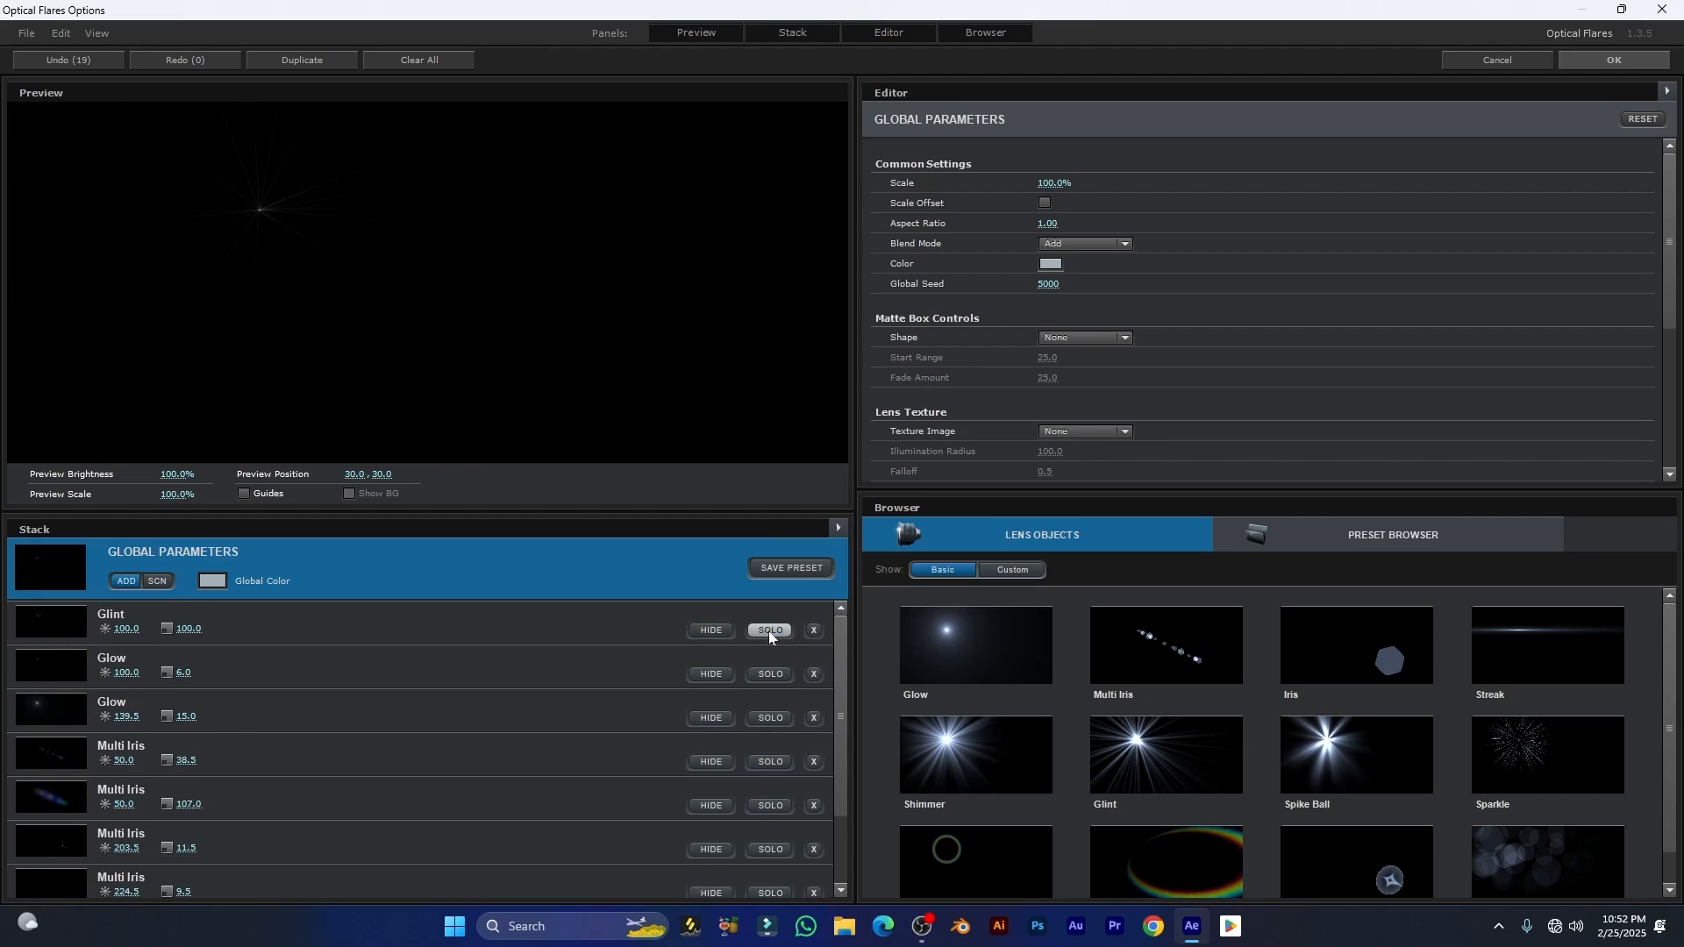
click(770, 631)
click(771, 724)
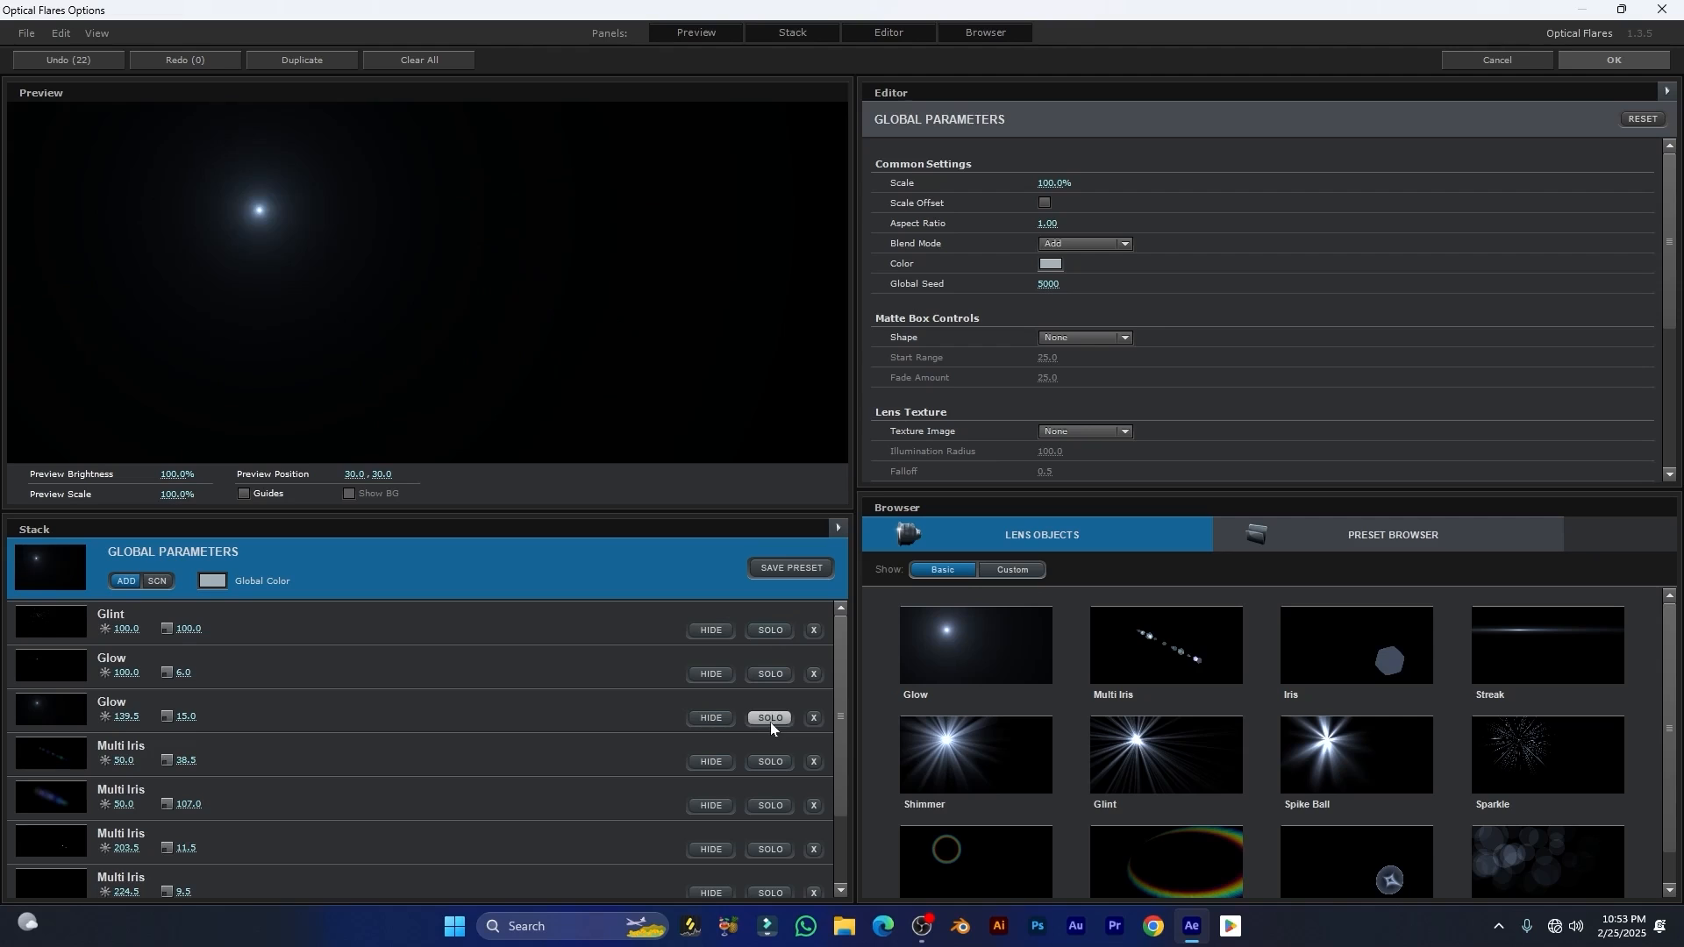
click(770, 722)
click(768, 762)
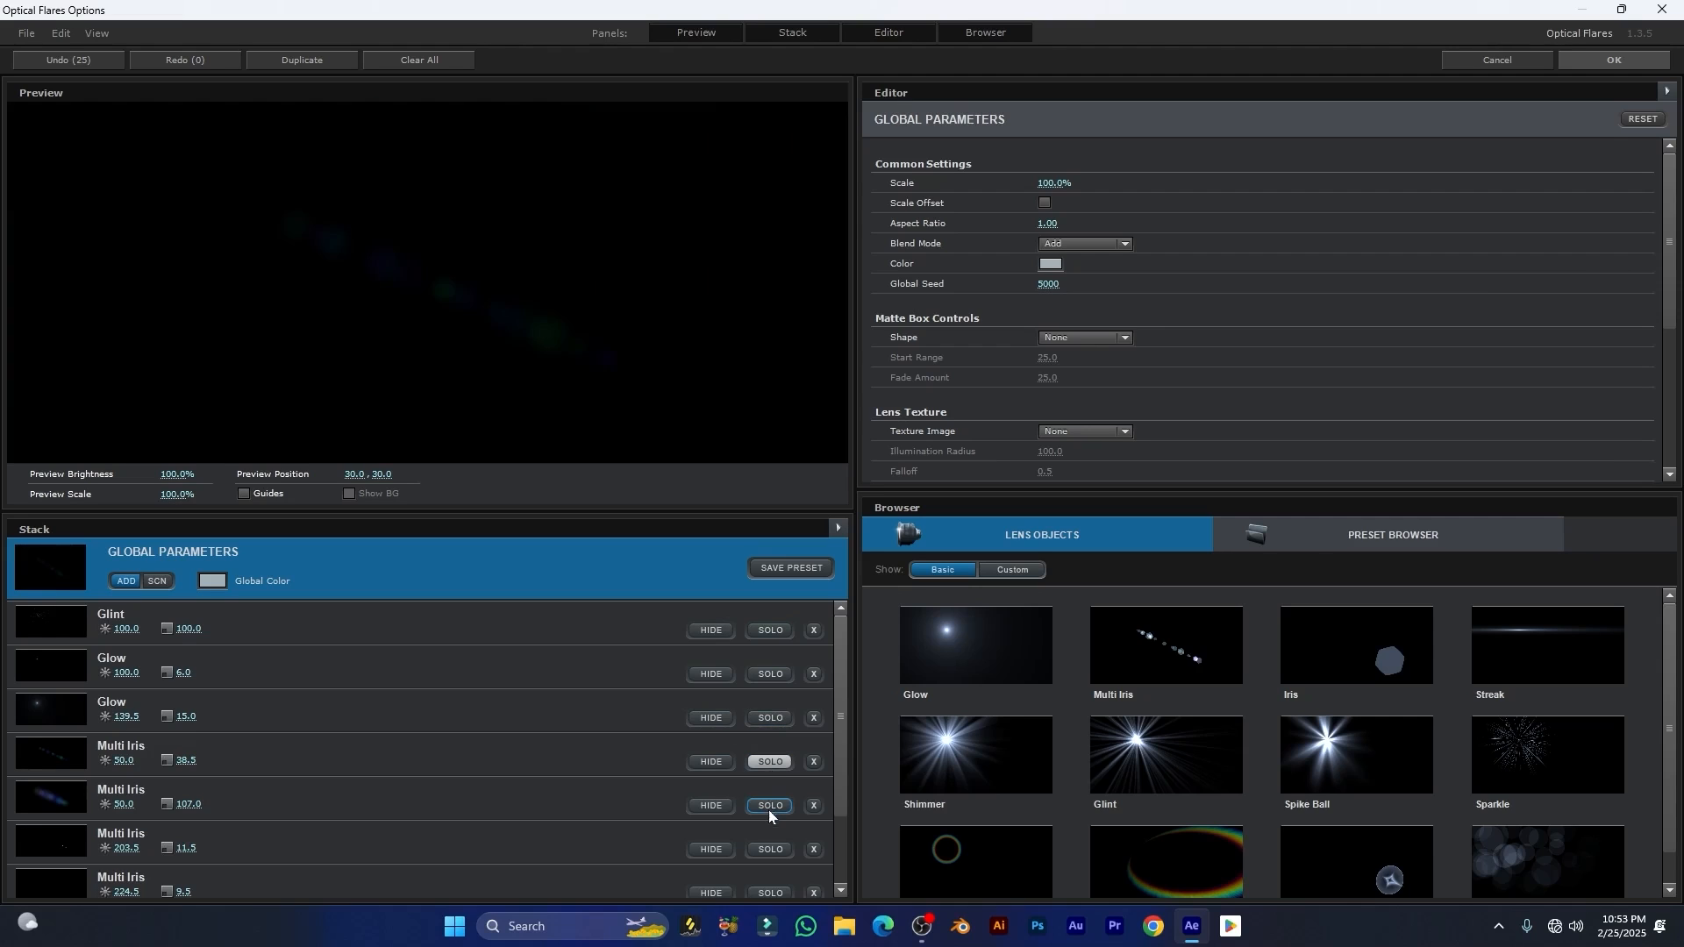
click(769, 805)
click(761, 765)
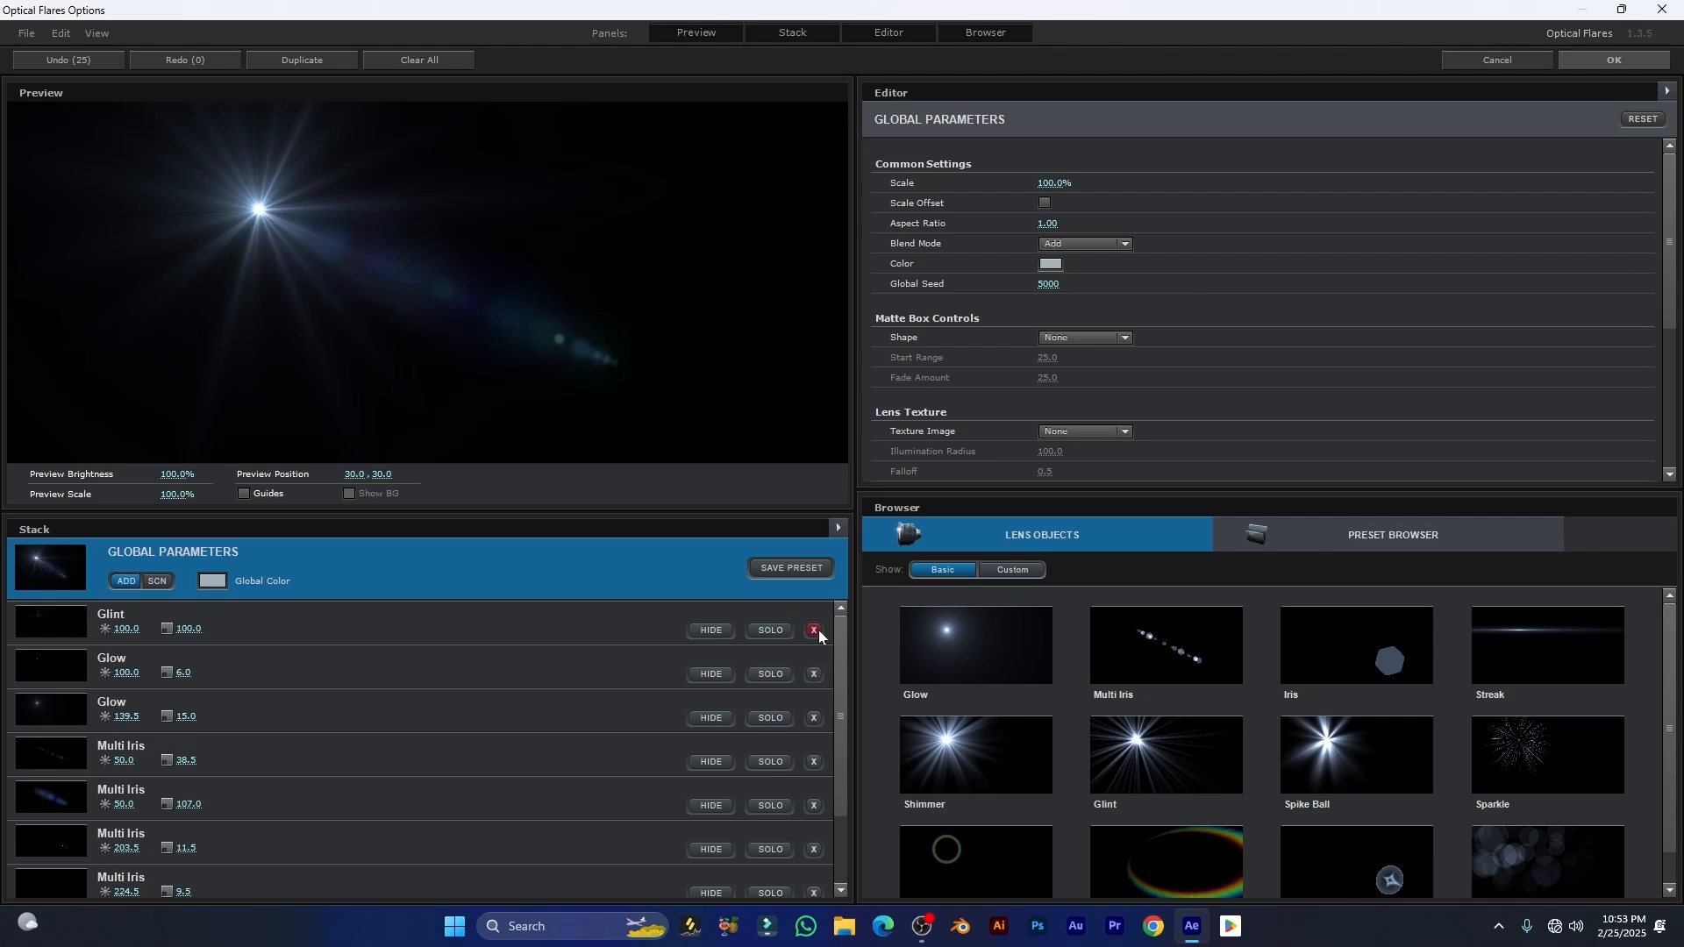
Step: Delete every lens object from the flare's stack
click(813, 631)
click(812, 631)
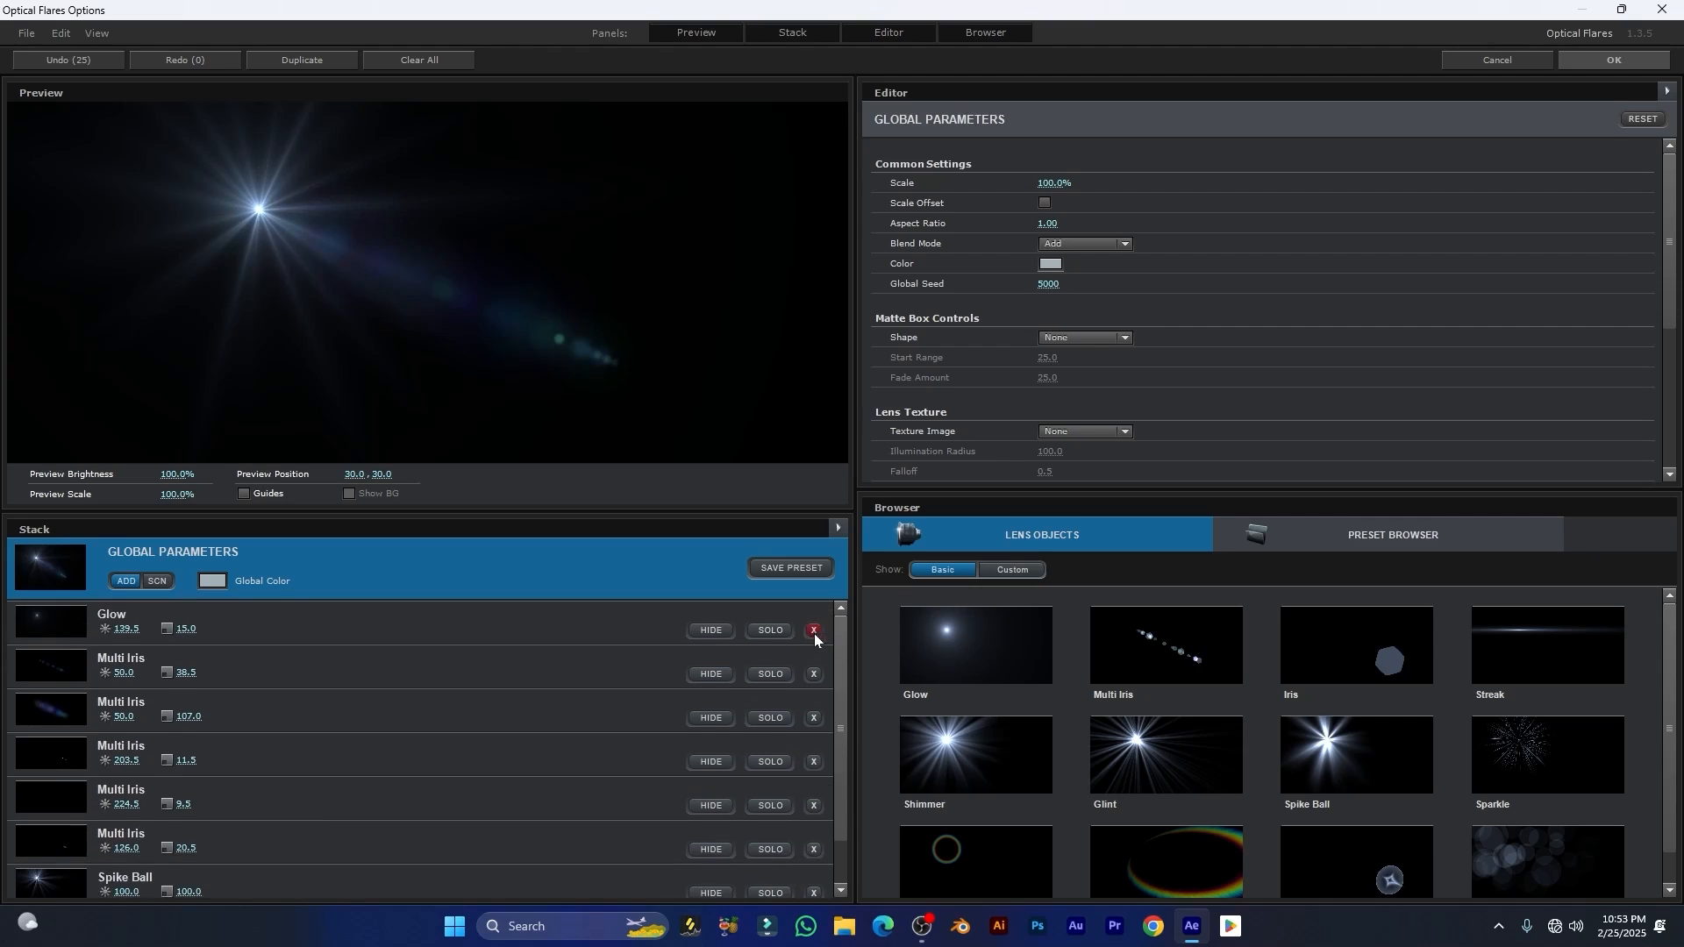
click(814, 632)
click(816, 633)
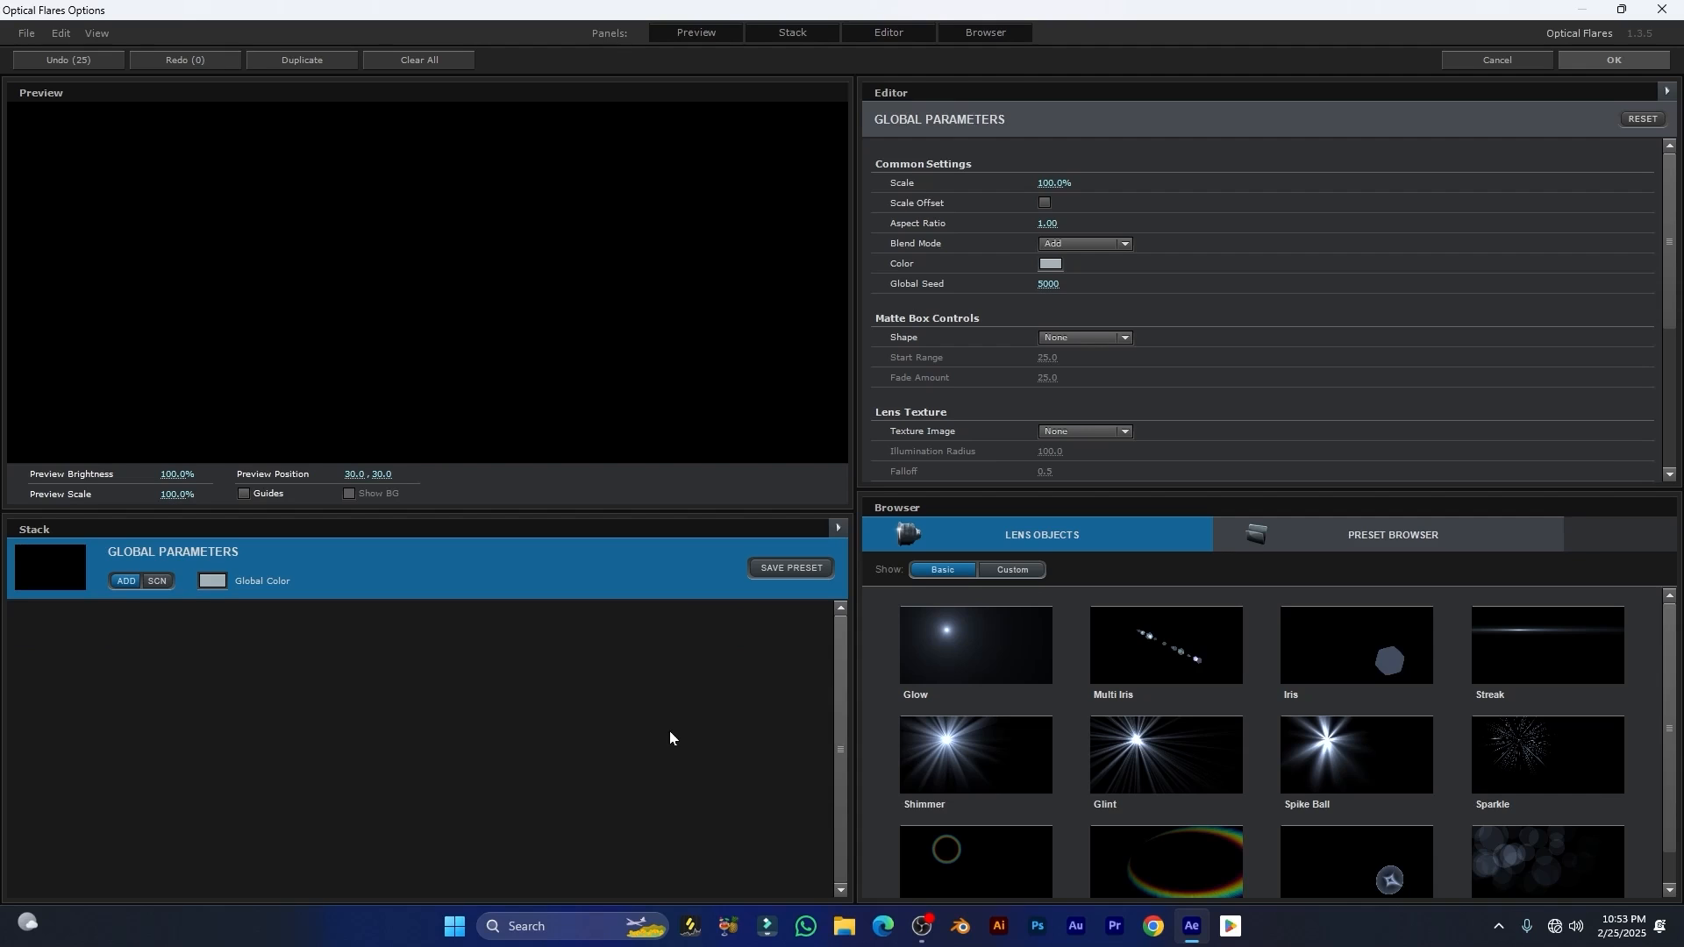
Step: Build a new stack from Glow, Multi Iris, Iris and Streak, and move the preview flare to about 40.4, 27.4
click(956, 648)
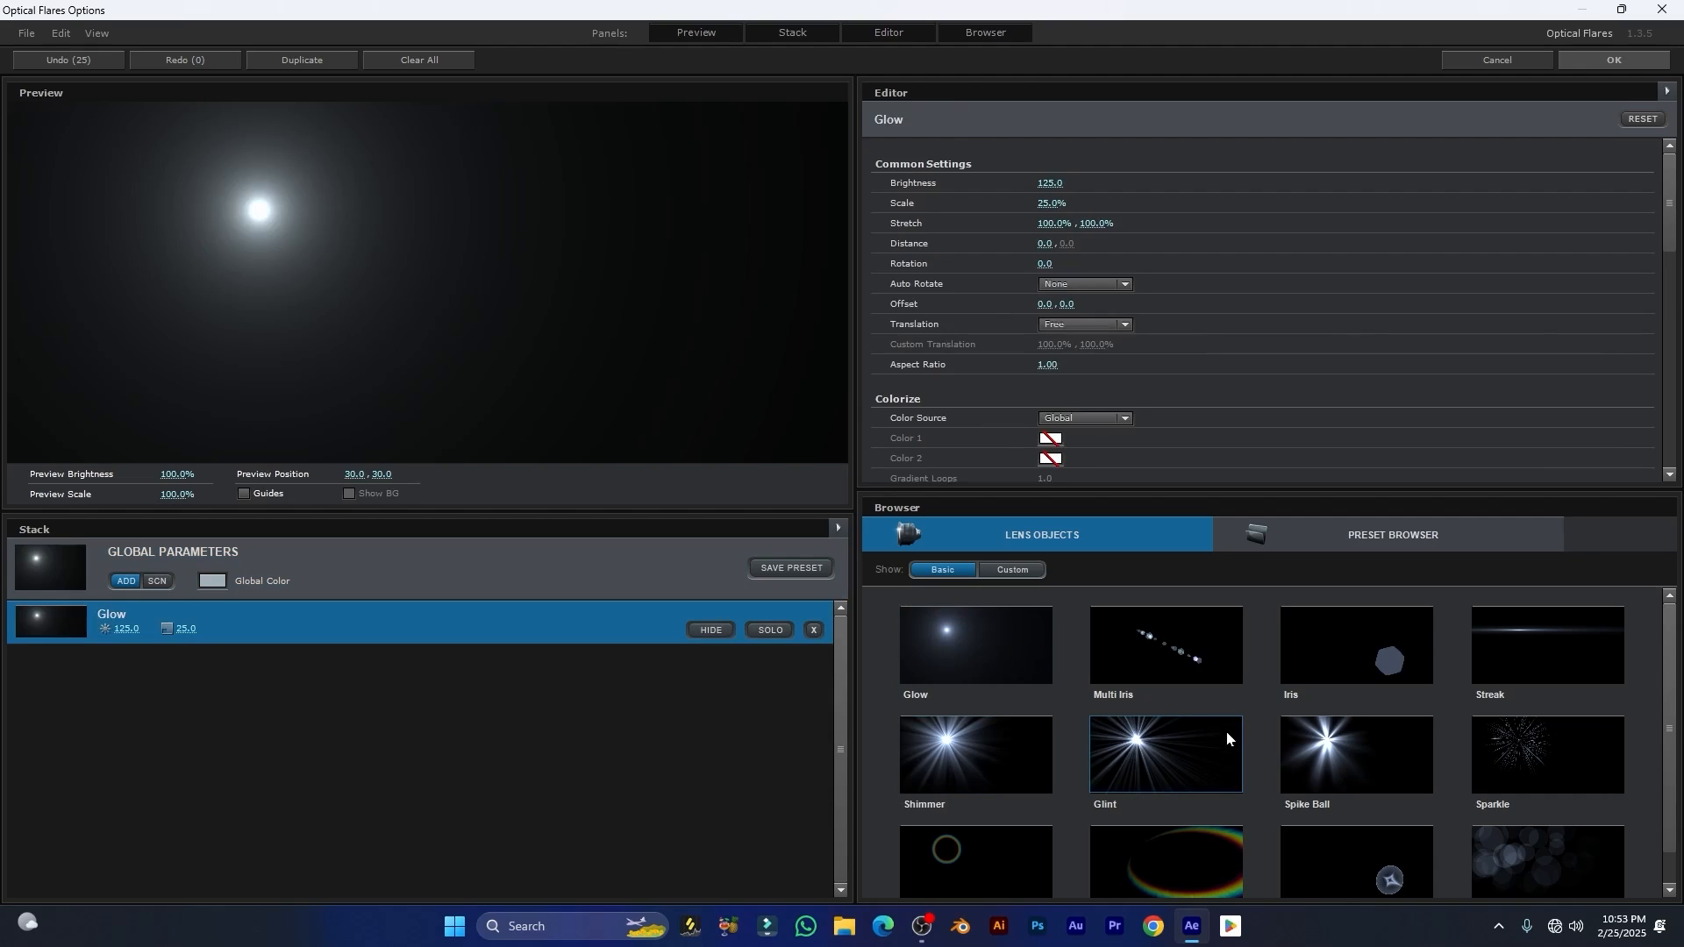
click(1163, 642)
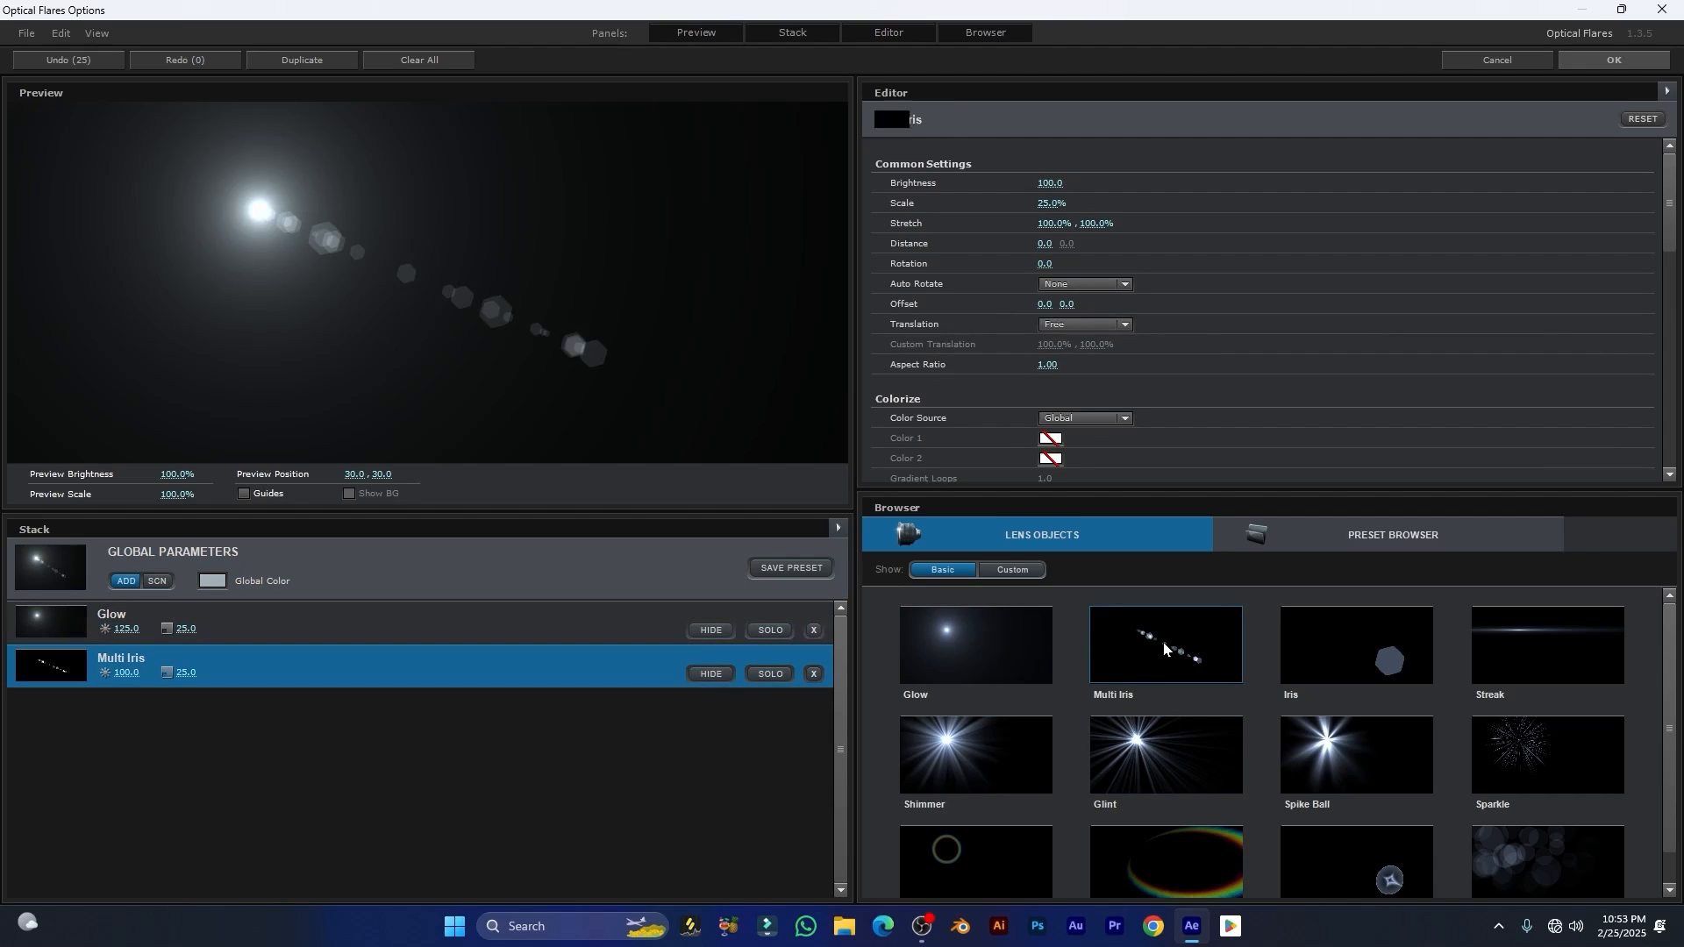
click(1376, 637)
click(1556, 643)
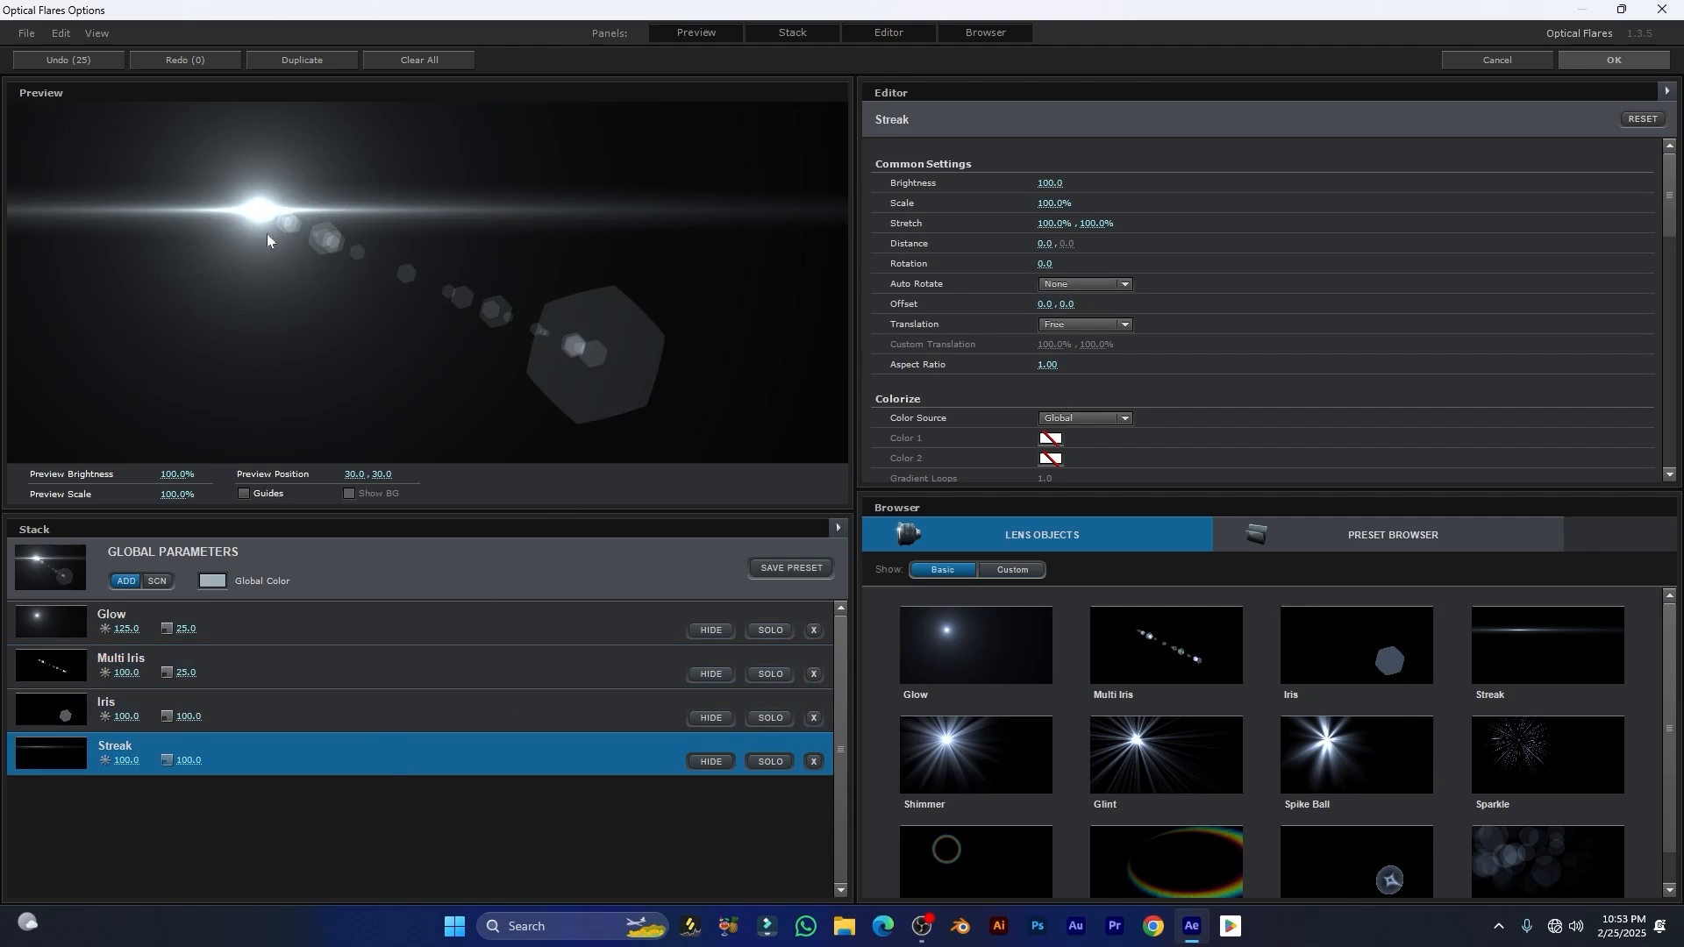
drag(253, 214, 388, 204)
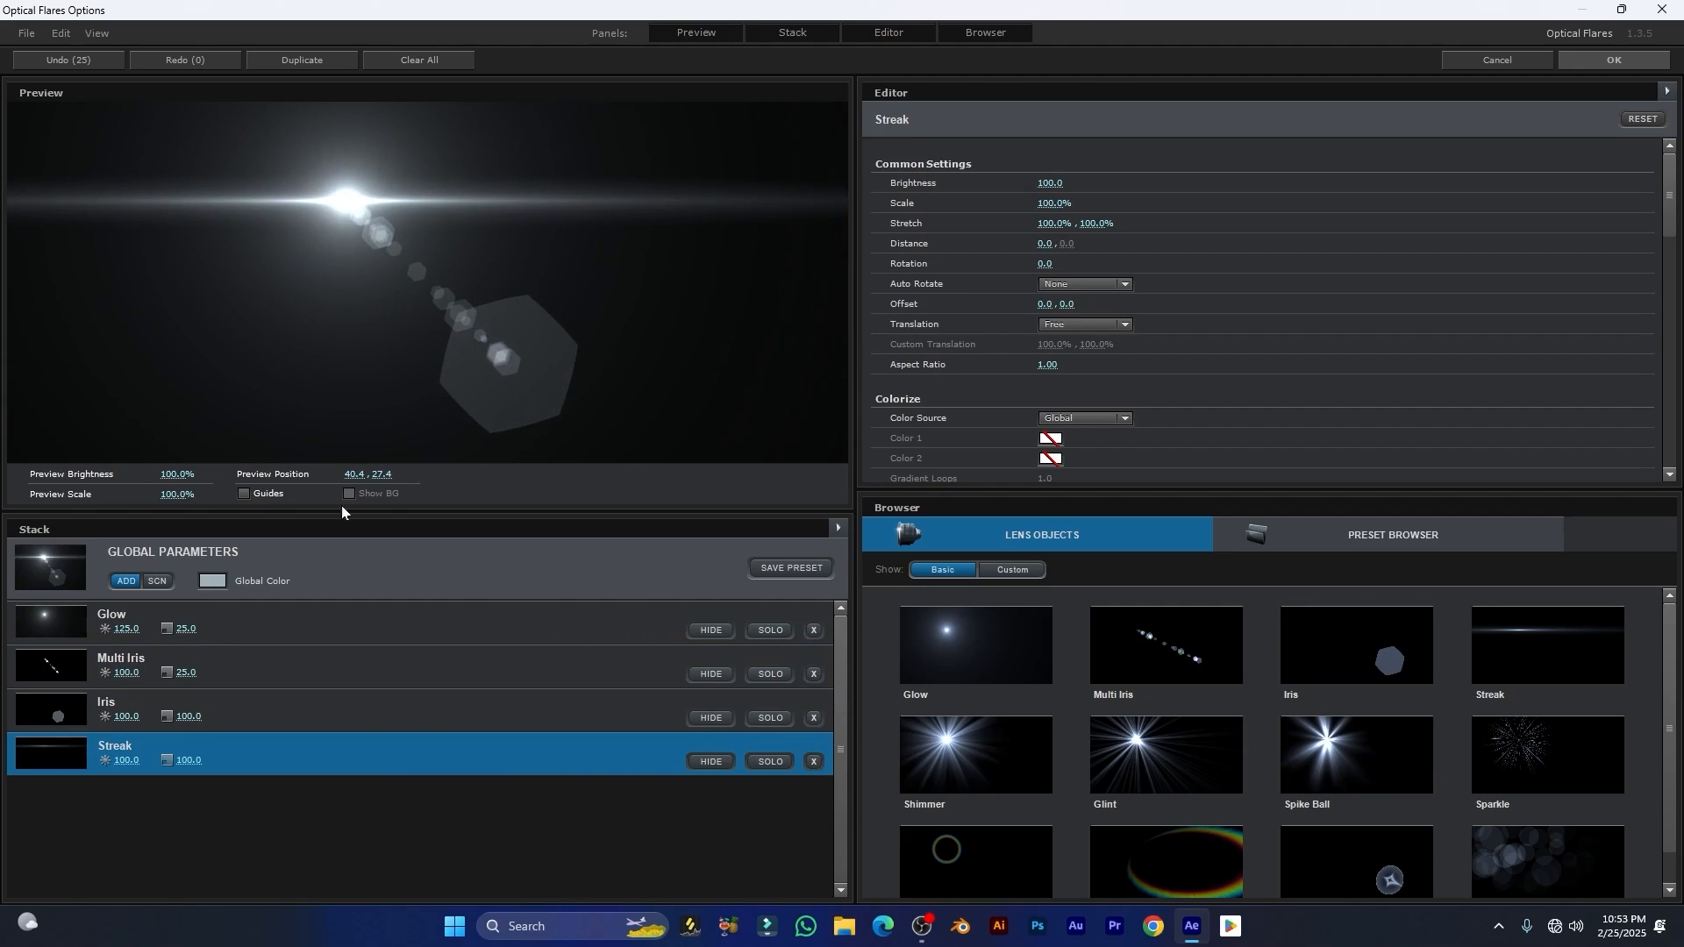
Step: Set the flare's Global Color to a vivid violet
click(210, 583)
click(281, 491)
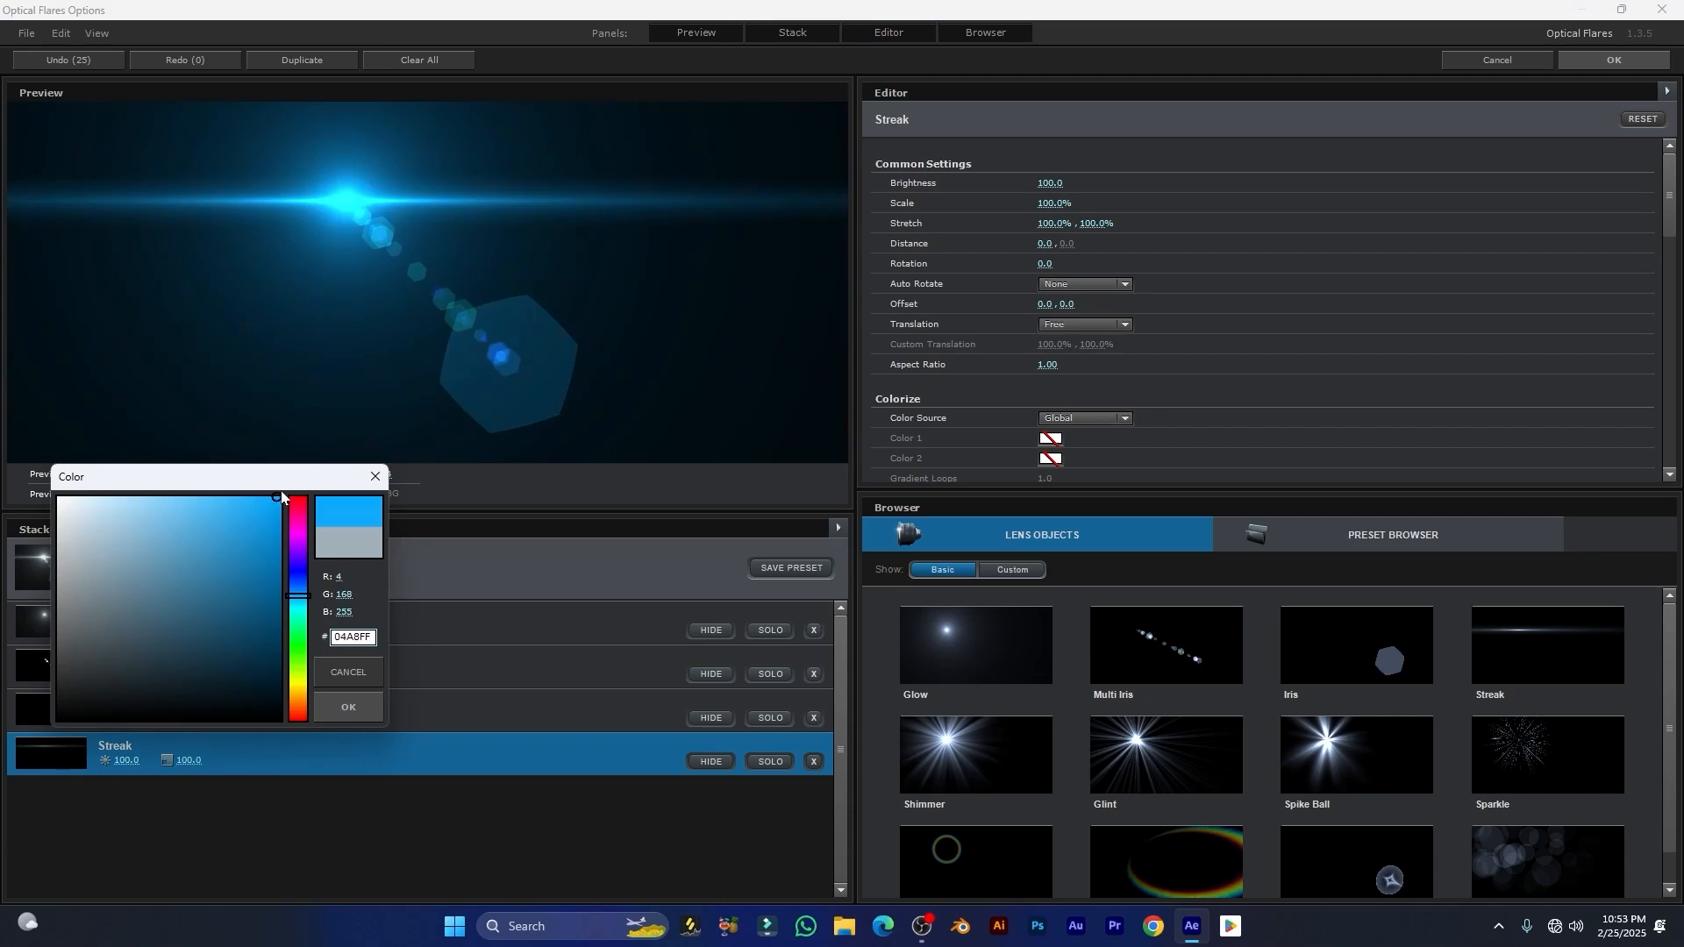
click(265, 498)
click(273, 499)
mouse_move(296, 568)
mouse_down()
mouse_move(291, 530)
mouse_move(298, 548)
mouse_up()
key(Return)
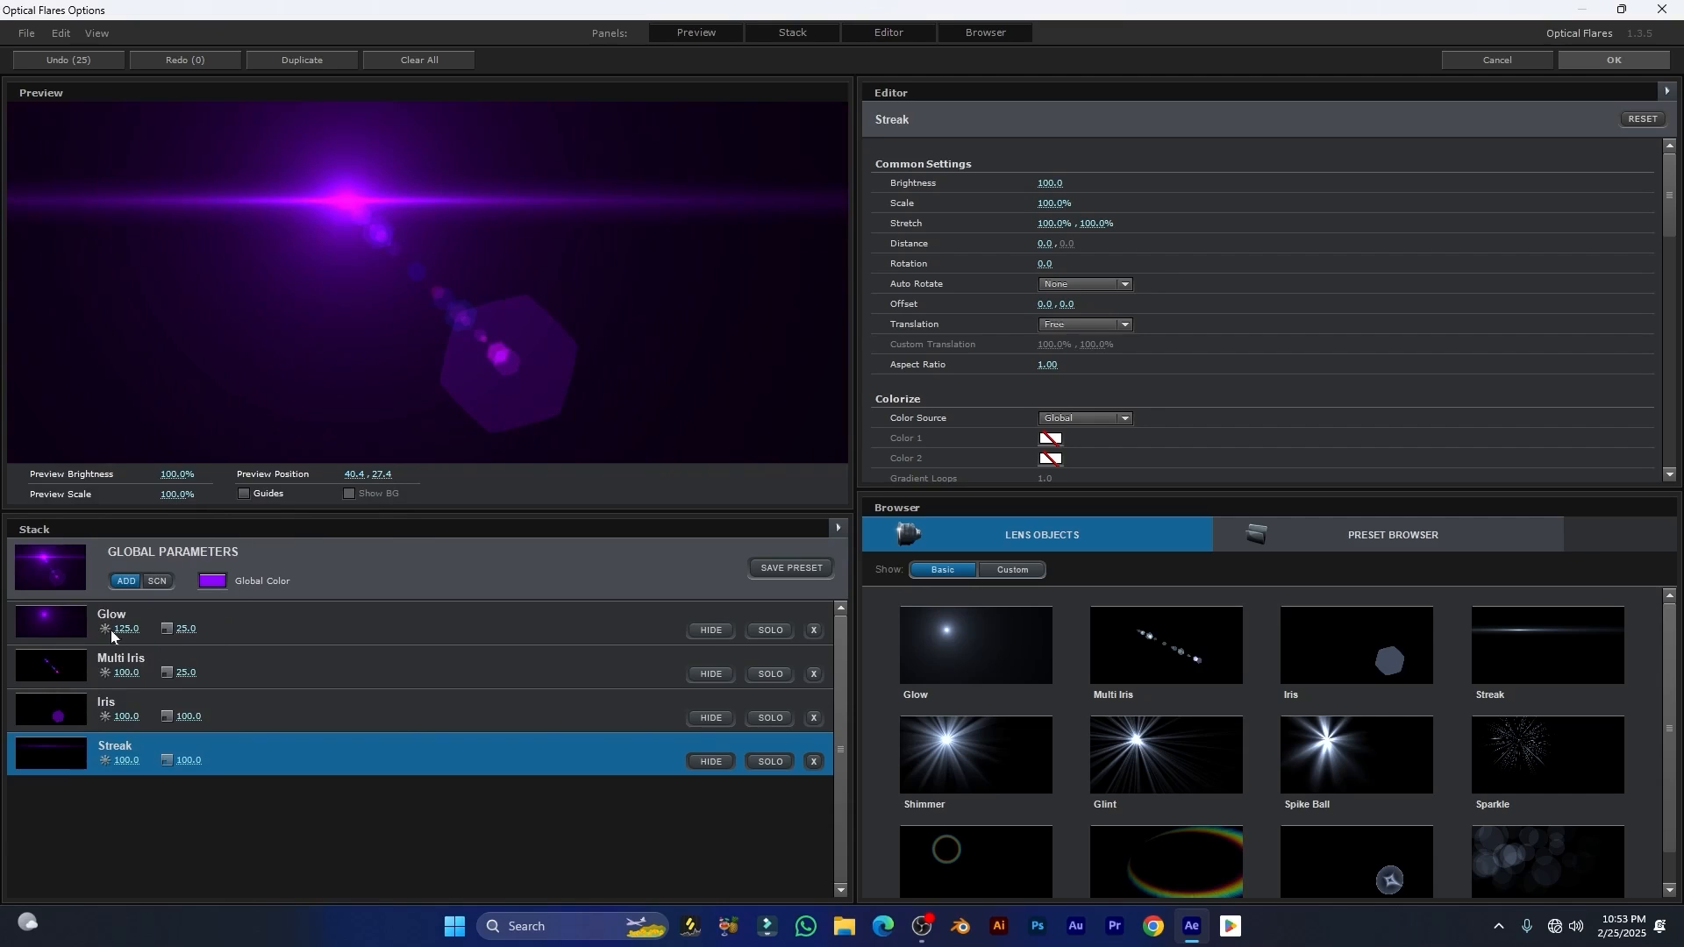
Step: Add Shimmer, Glint and Spike Ball lens objects to the stack
scroll(1177, 775, down, 1)
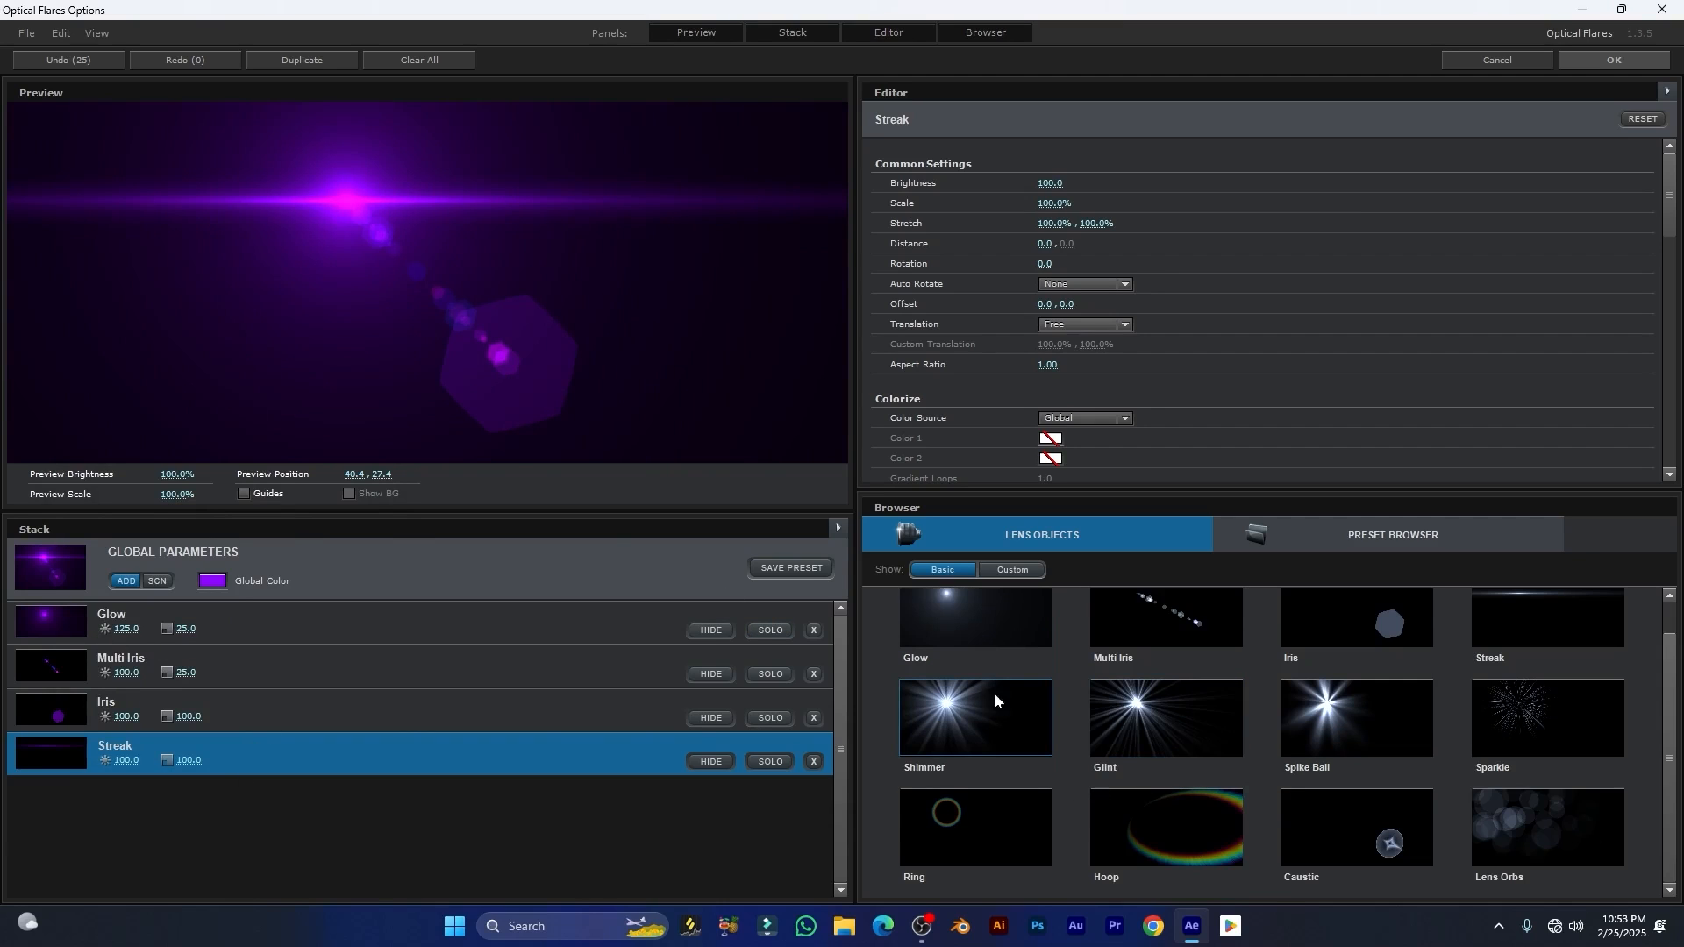
click(1012, 728)
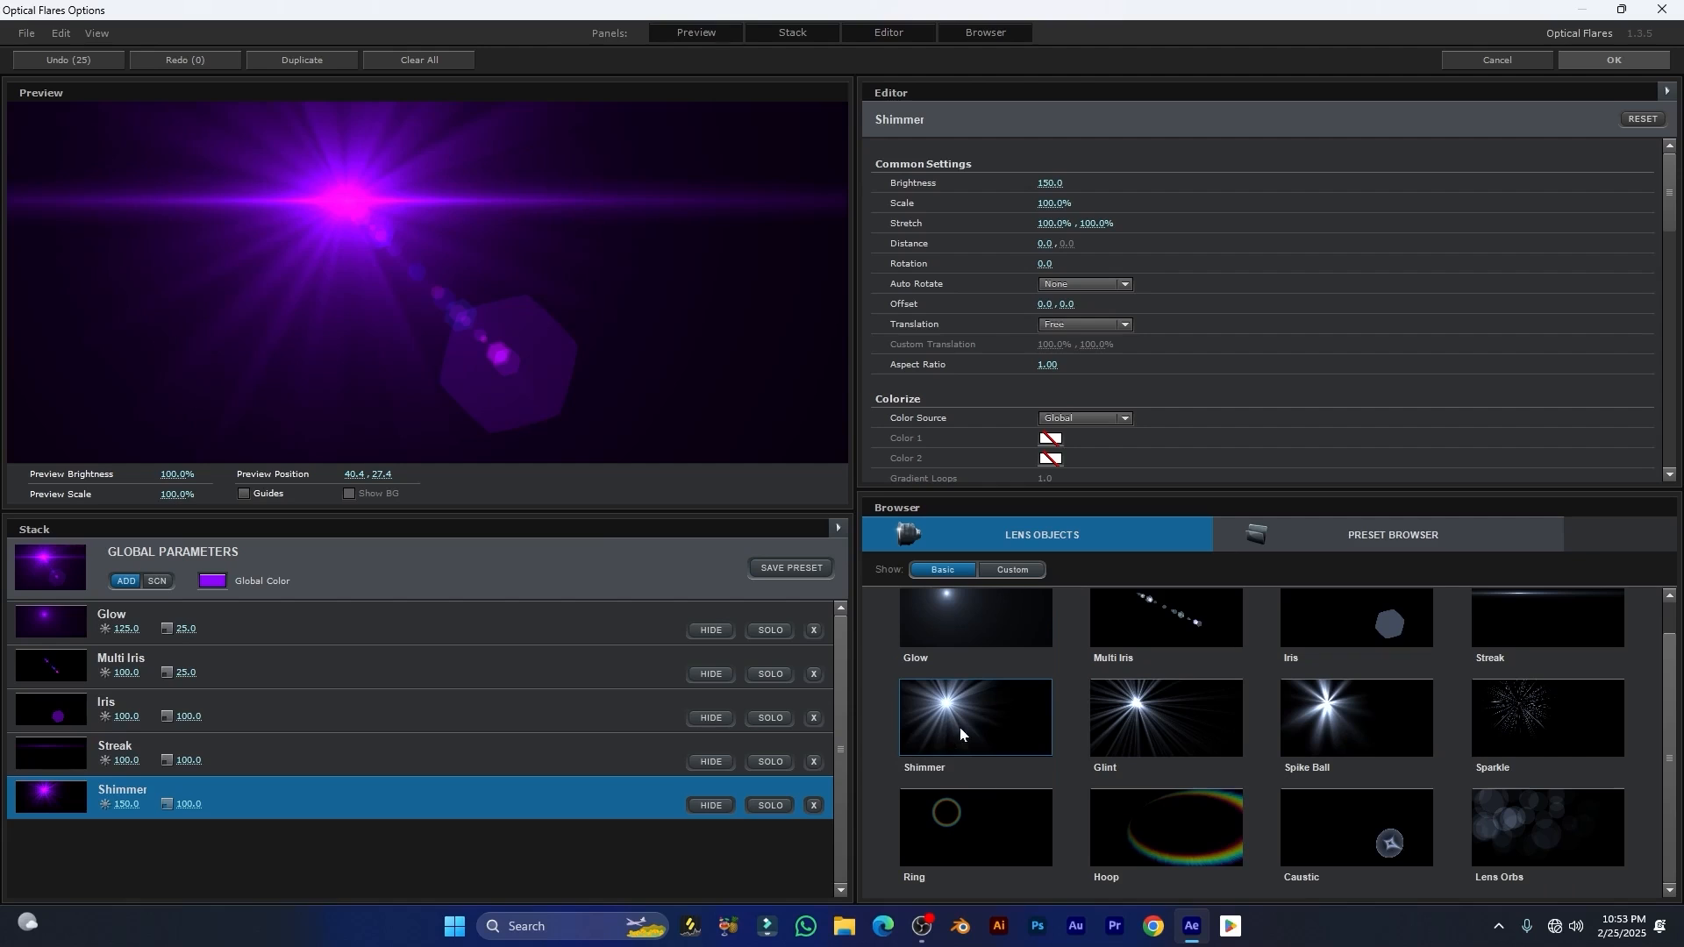
click(1156, 737)
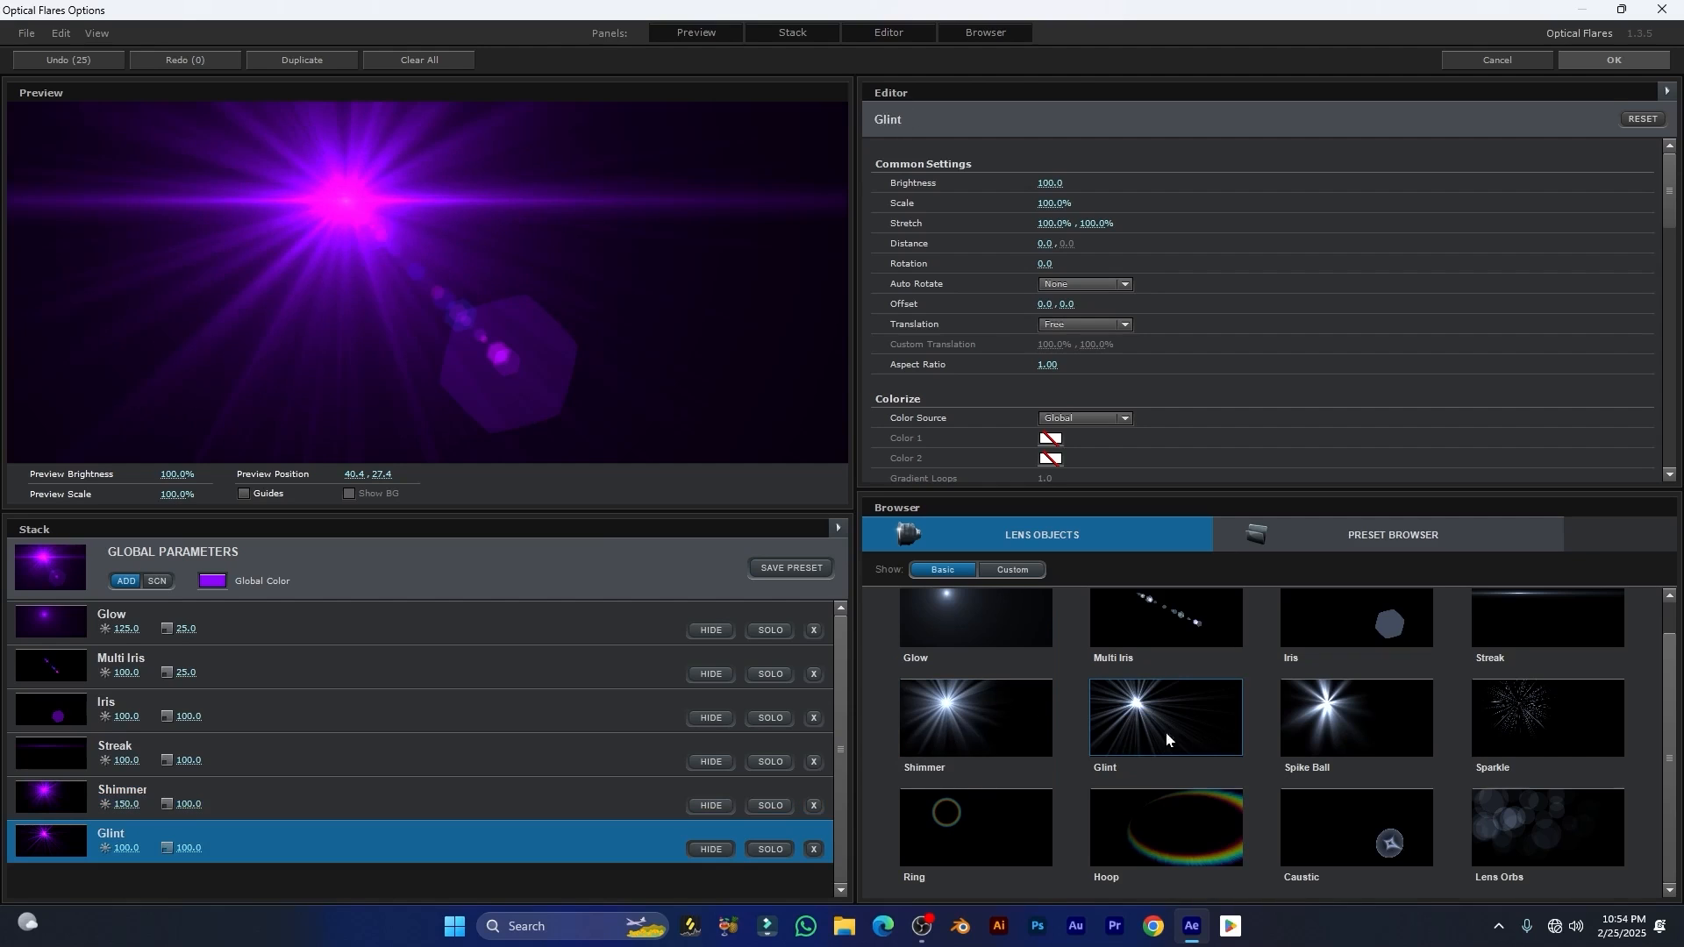
click(1348, 712)
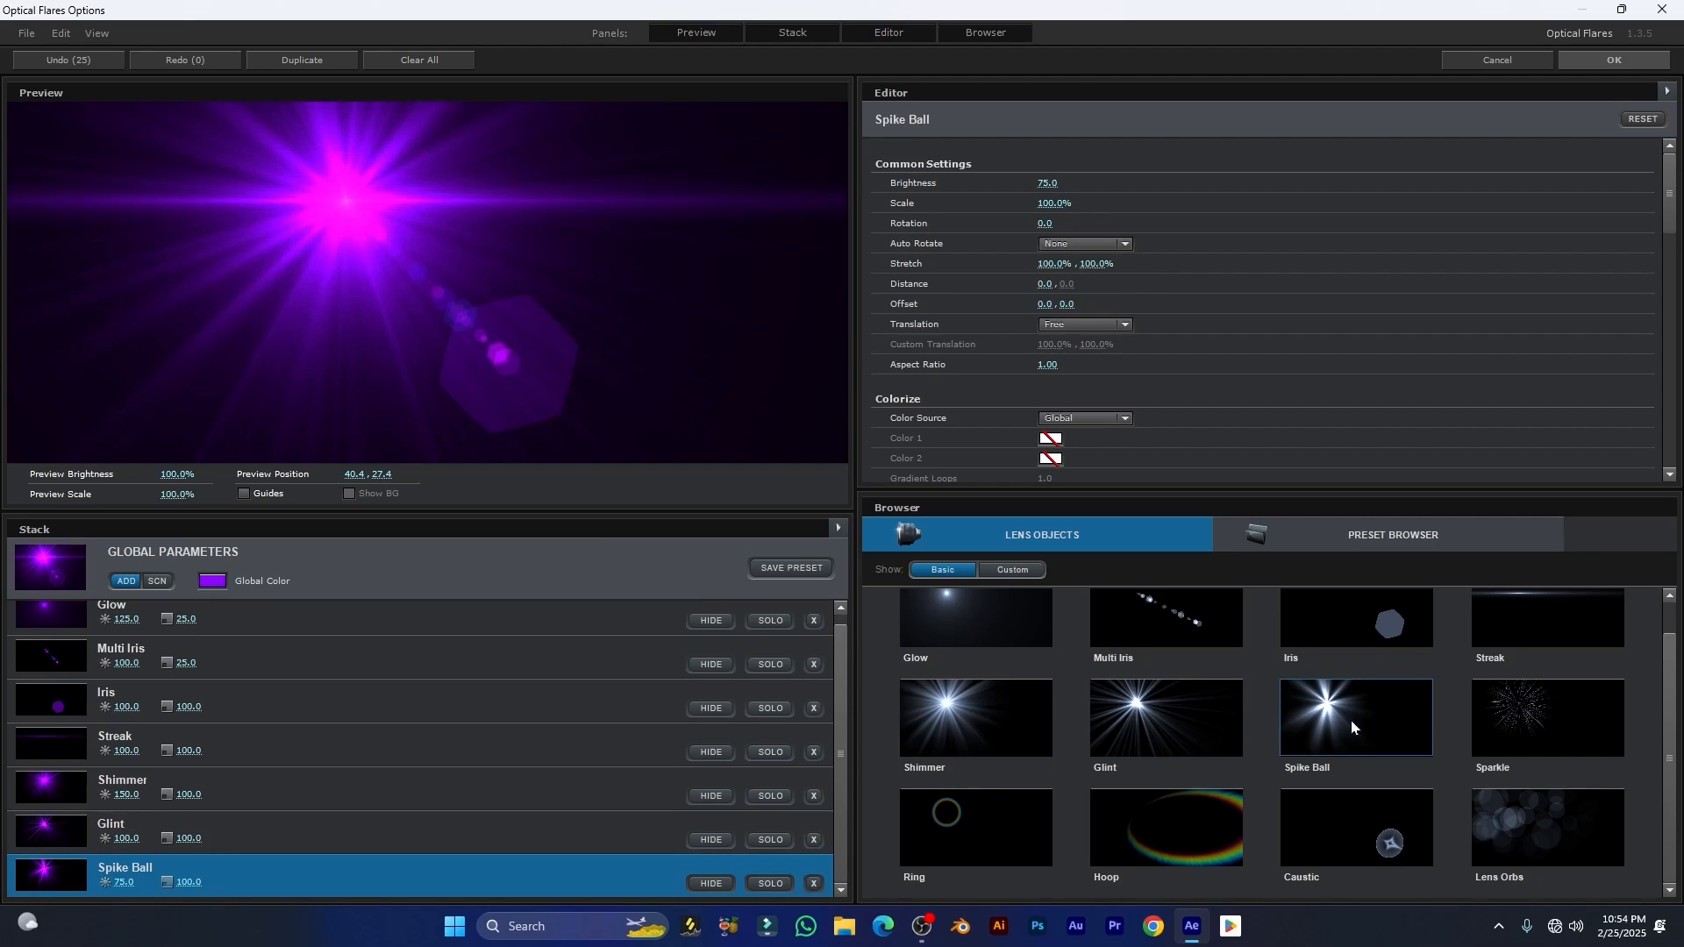
Step: Delete all the lens objects, from Glow to Spike Ball, so that the flare's stack is empty
click(170, 619)
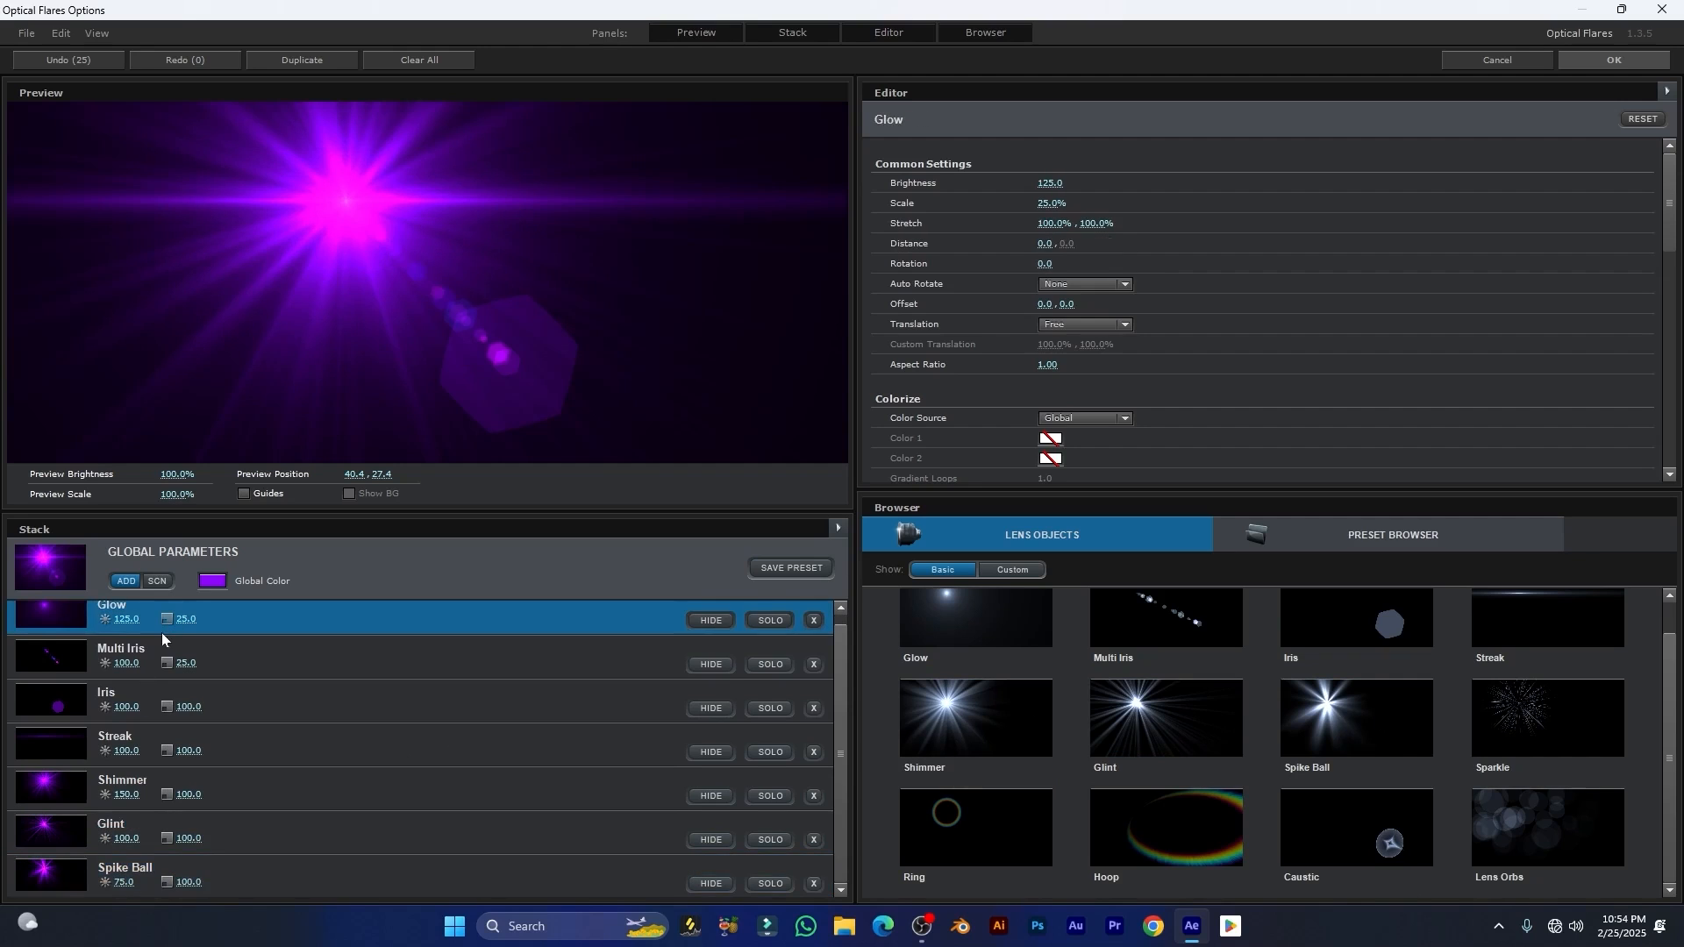
scroll(526, 754, up, 1)
click(814, 633)
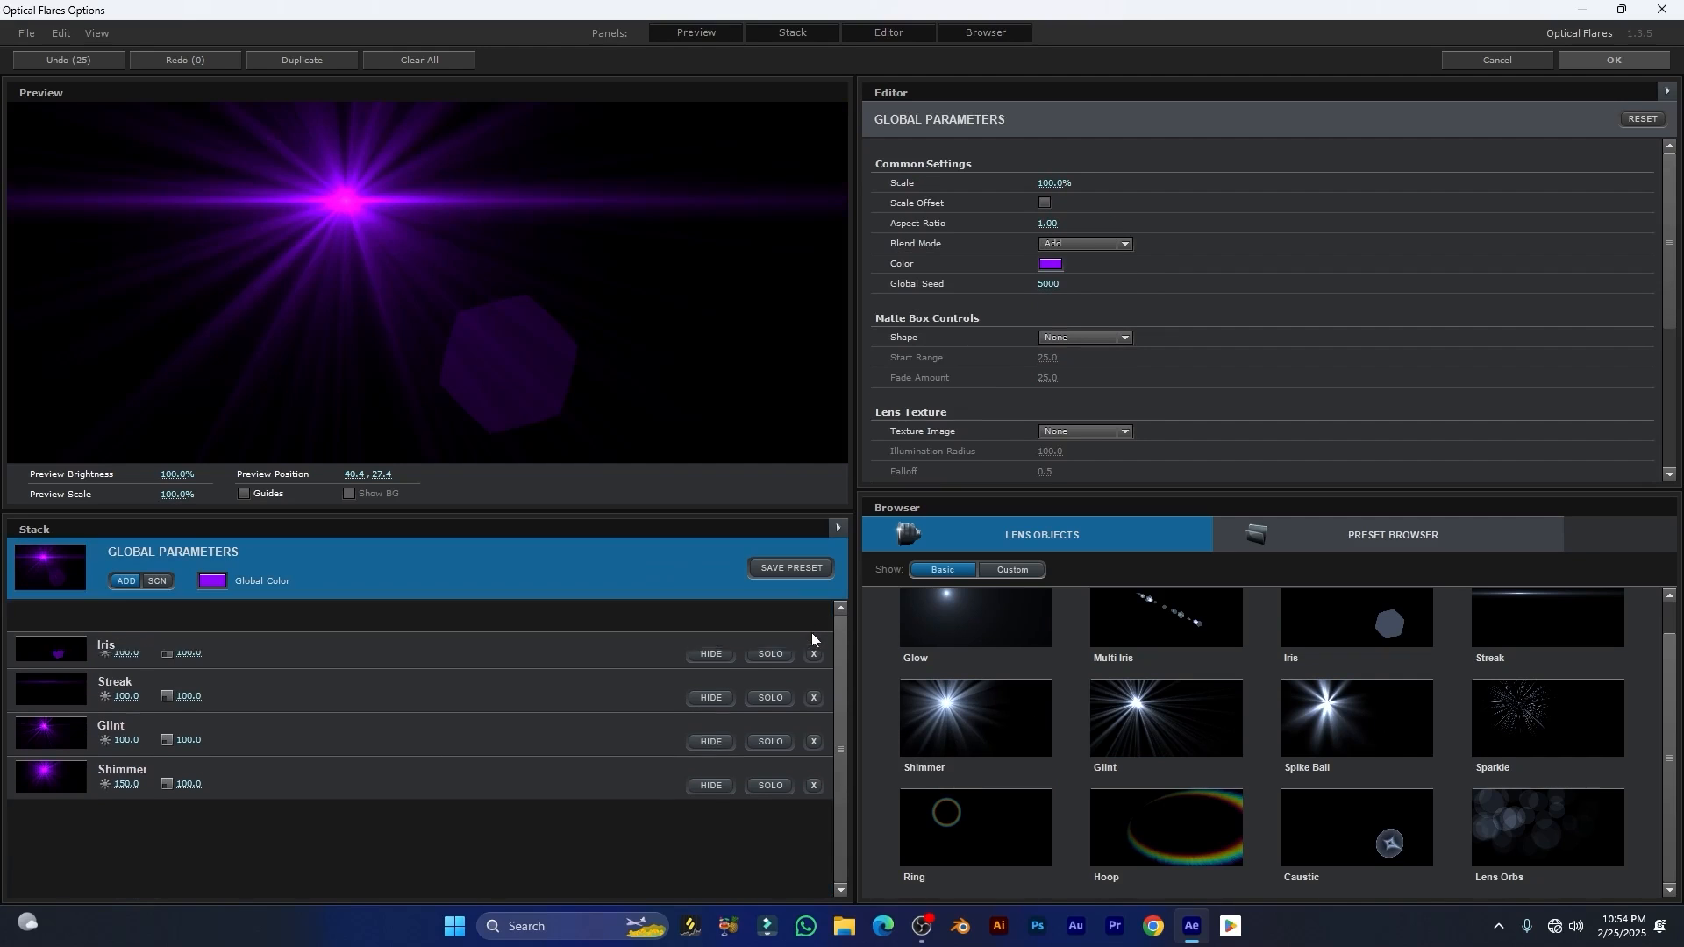
click(807, 646)
click(815, 632)
click(814, 630)
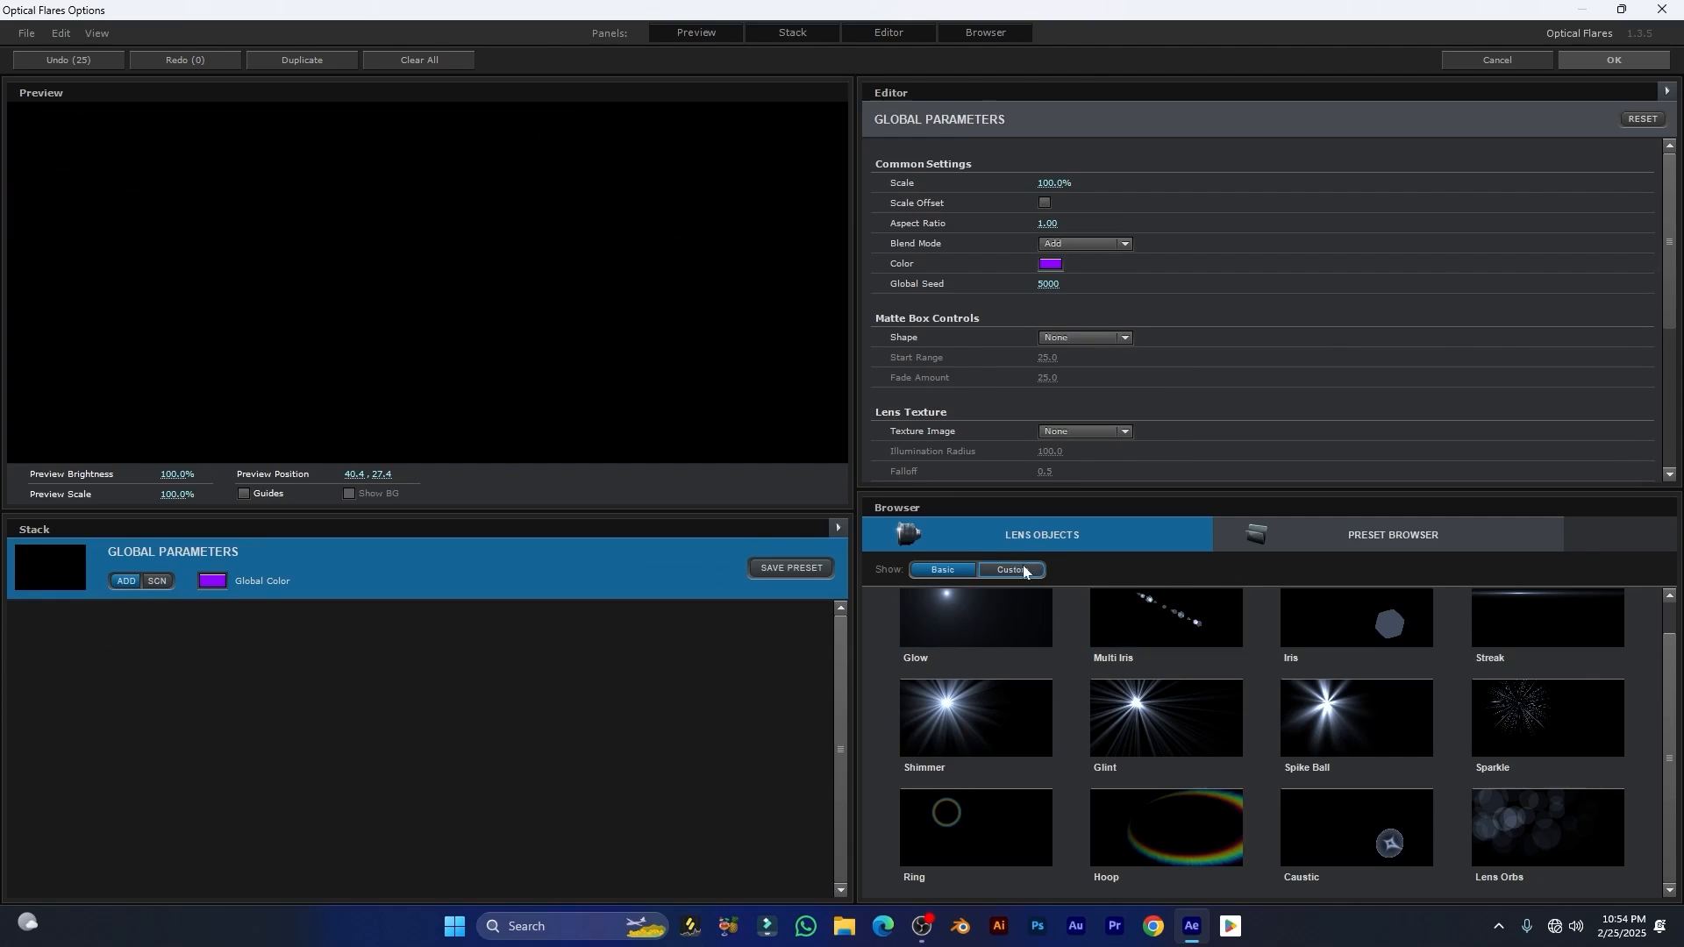
Step: Look at the custom lens objects, and browse the flares in the _Custom Presets folder of the preset library
click(1020, 570)
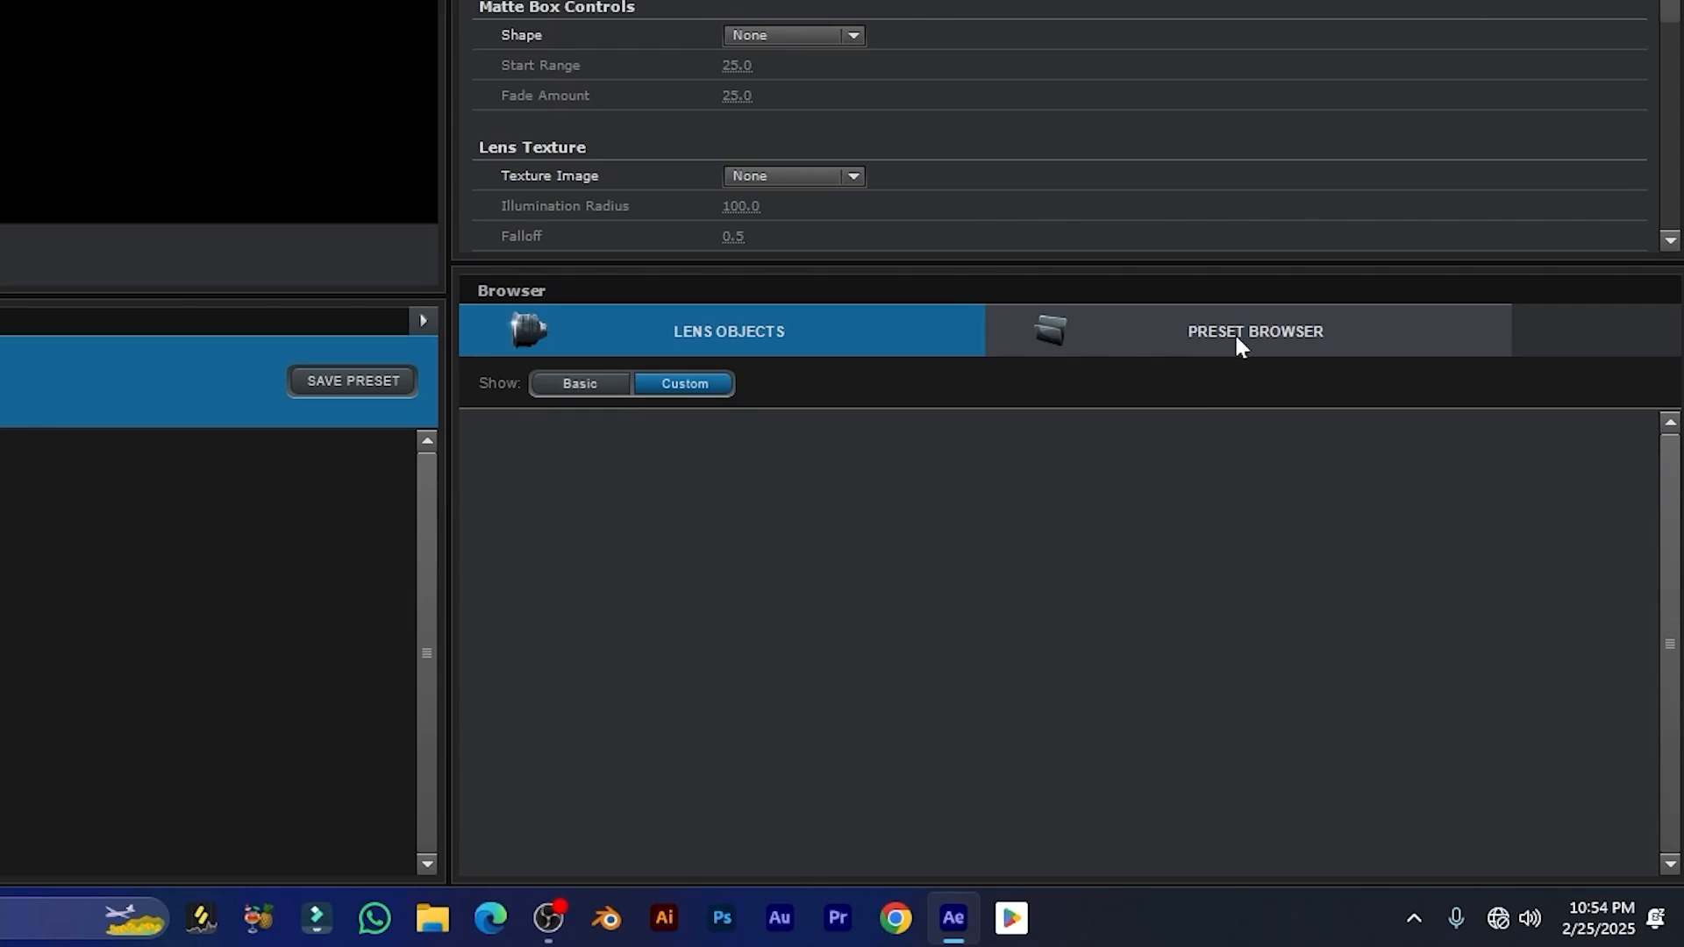
click(1379, 537)
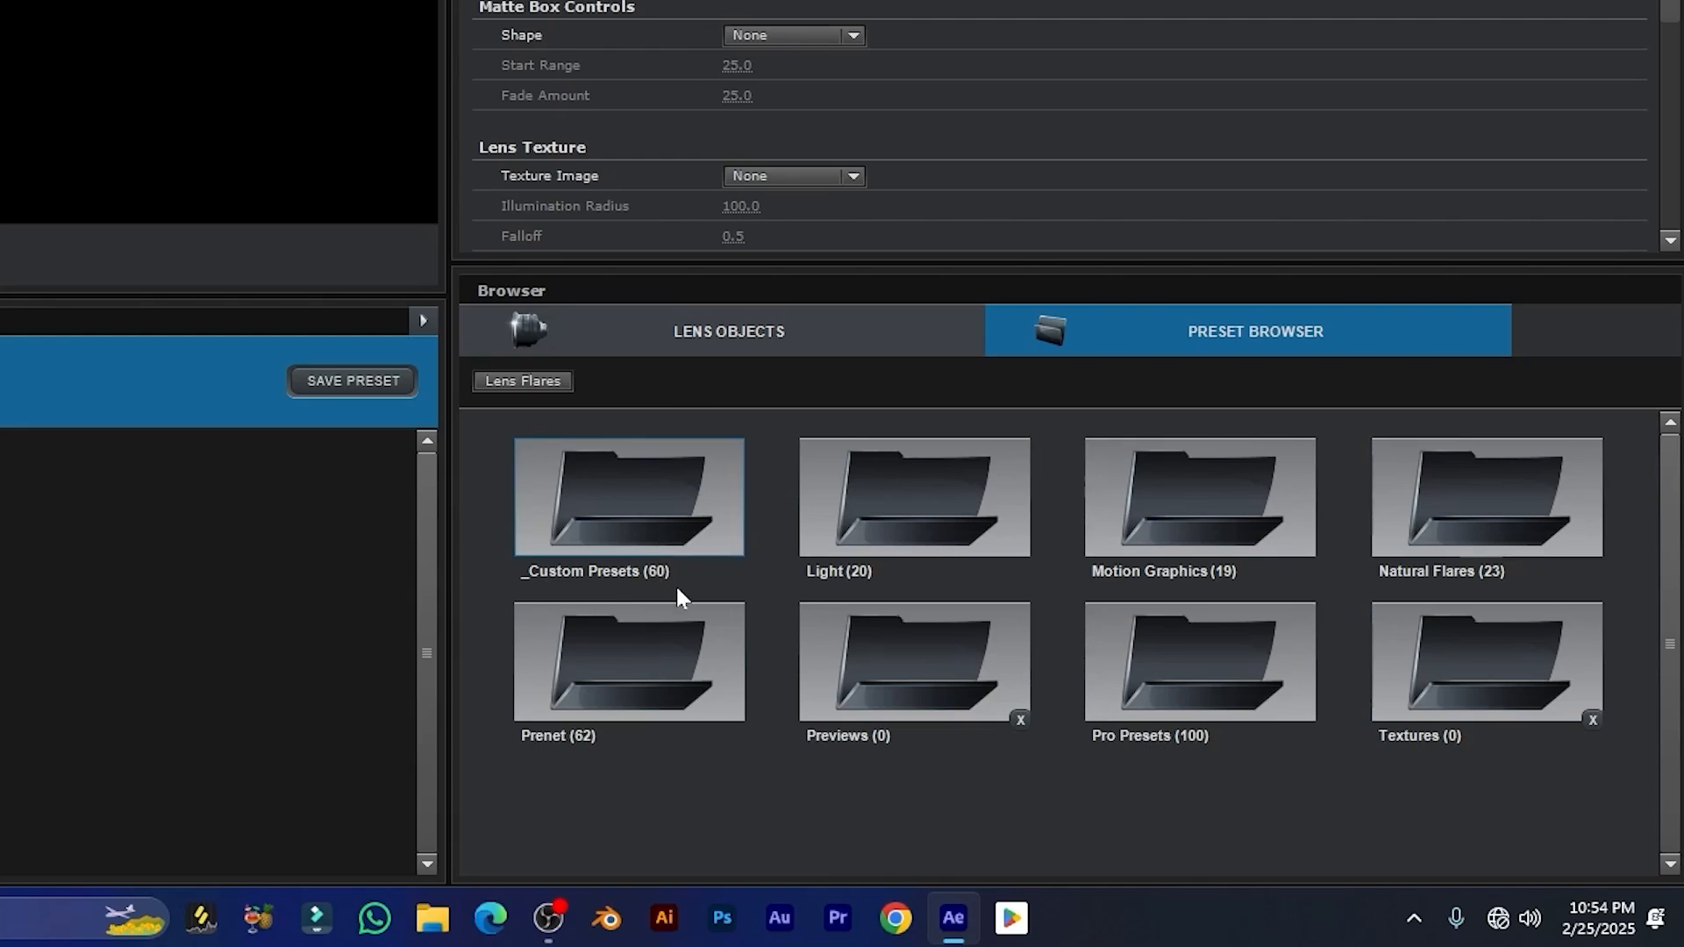
double_click(663, 519)
scroll(752, 538, down, 10)
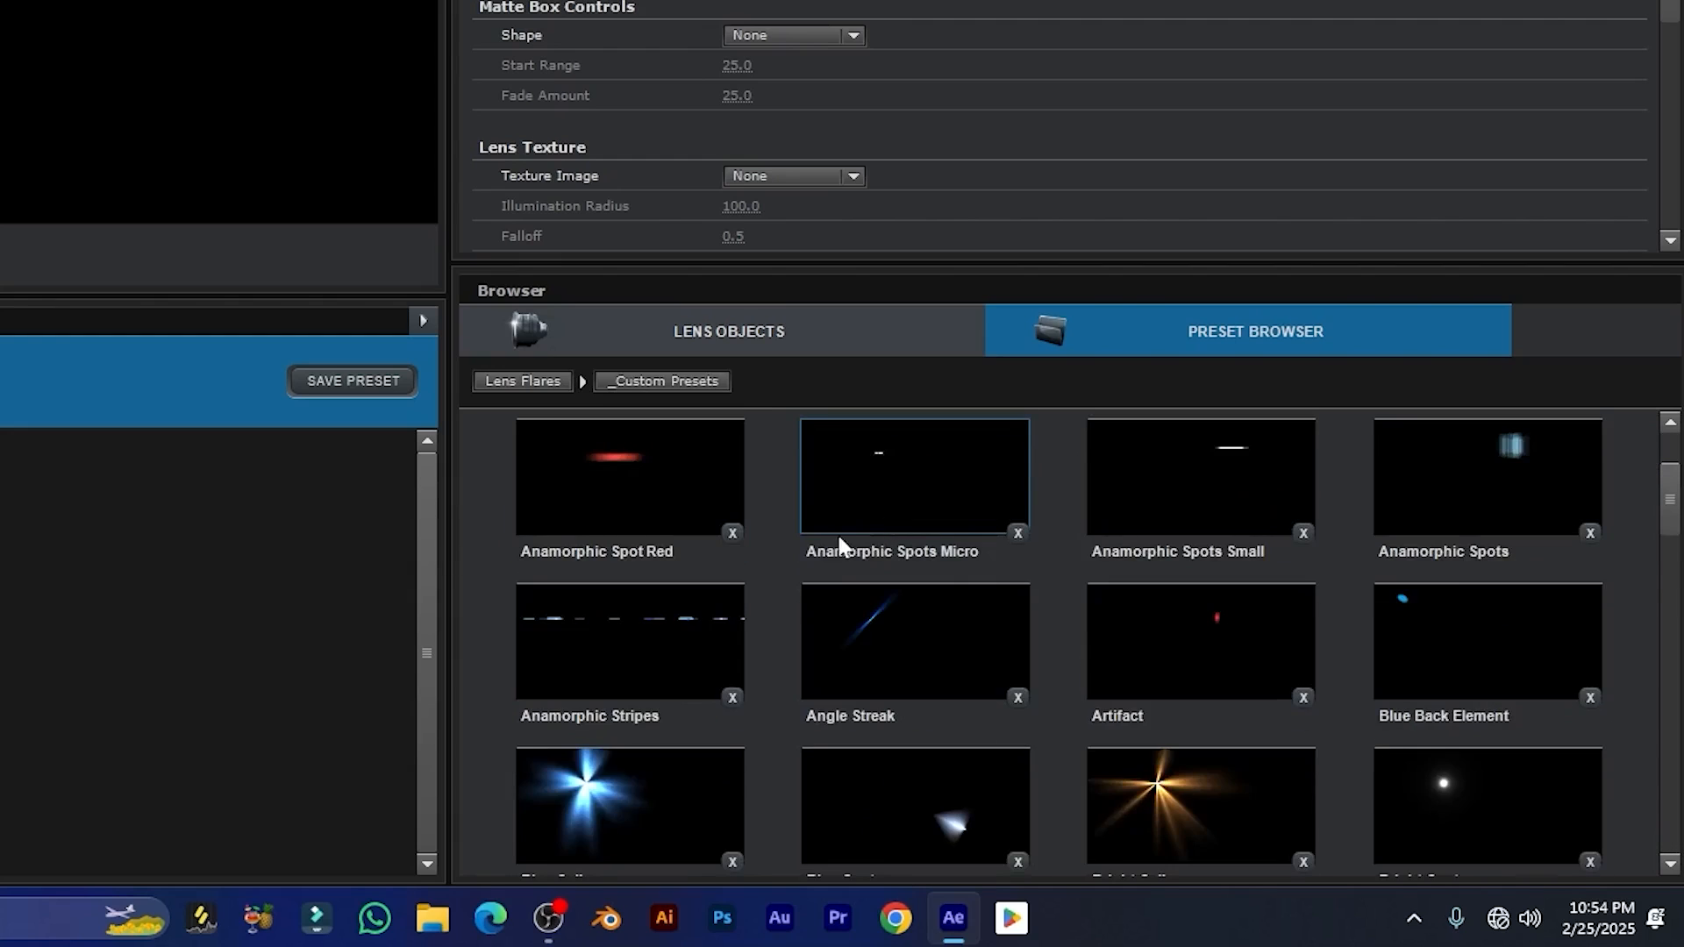
scroll(931, 561, down, 5)
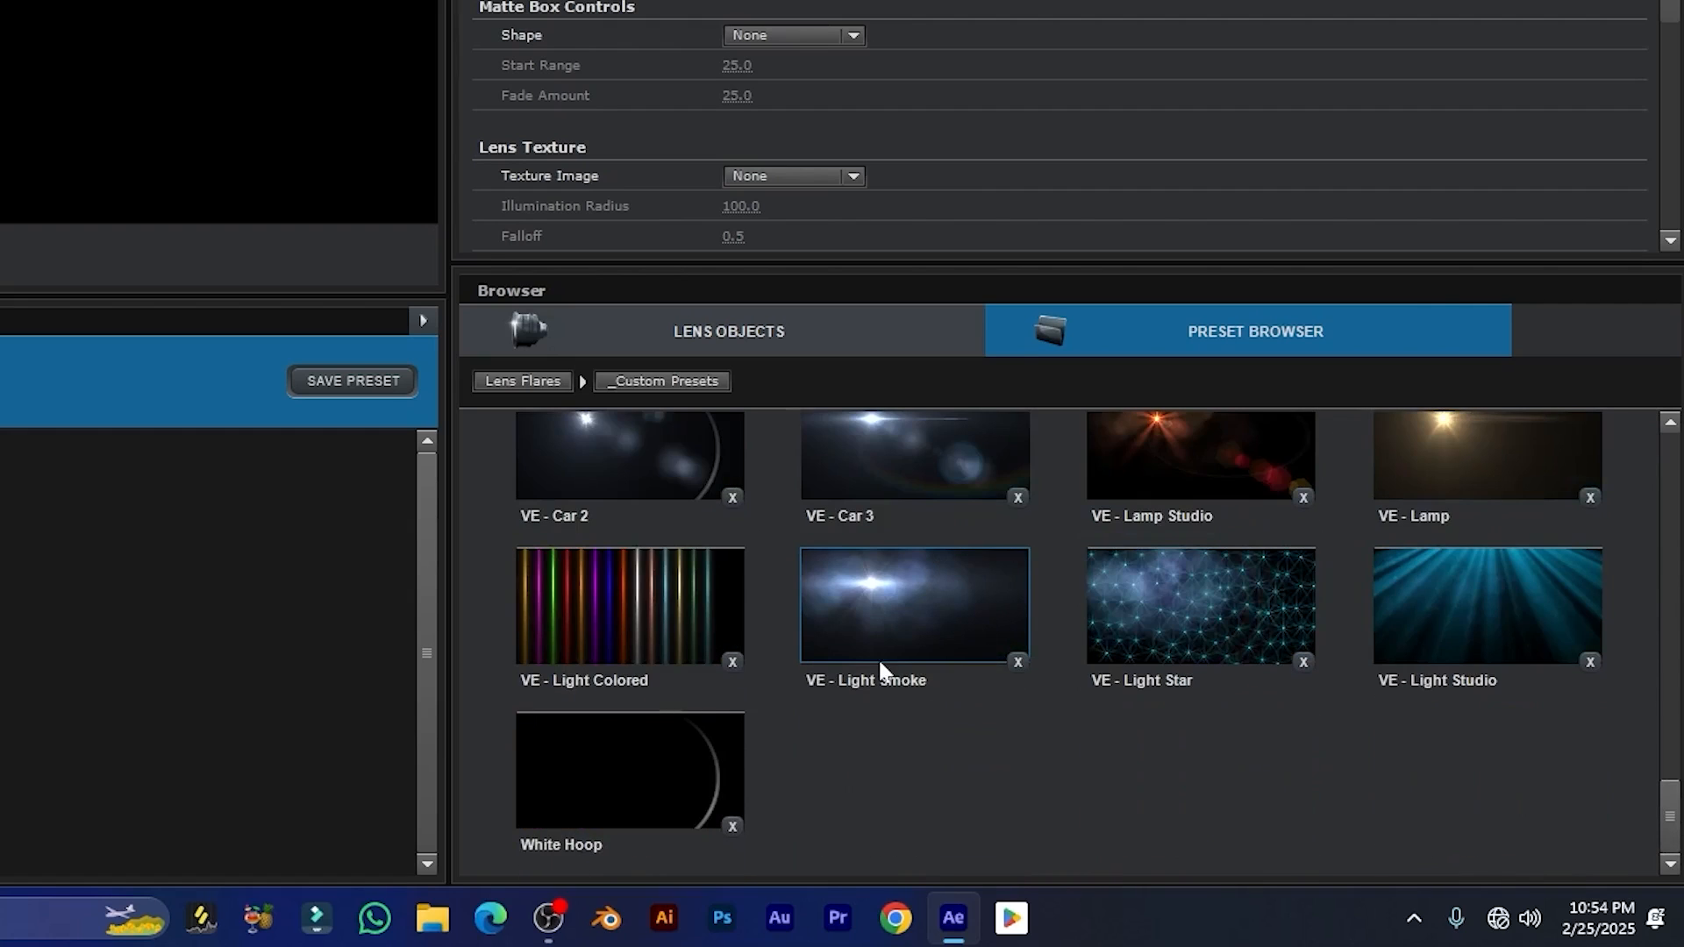
scroll(965, 618, up, 6)
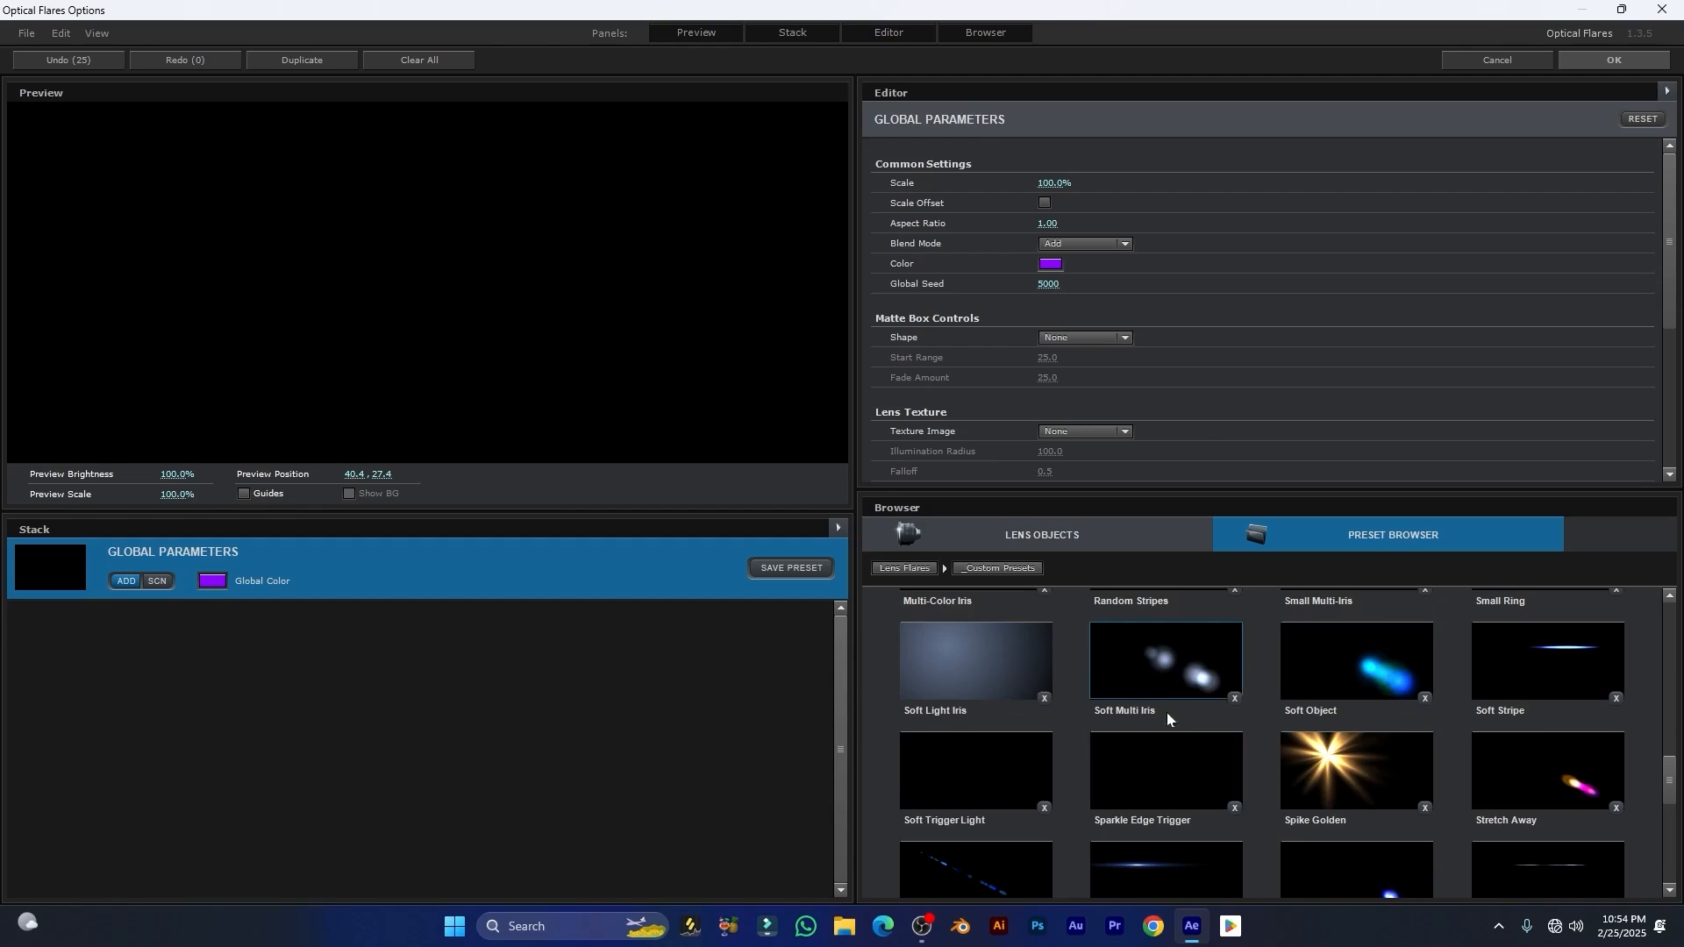
Step: Try several custom presets one after another, including Soft Multi Iris, Soft Object, Taper Streak, Stretch Multi Iris and Soft Stripe
click(1167, 713)
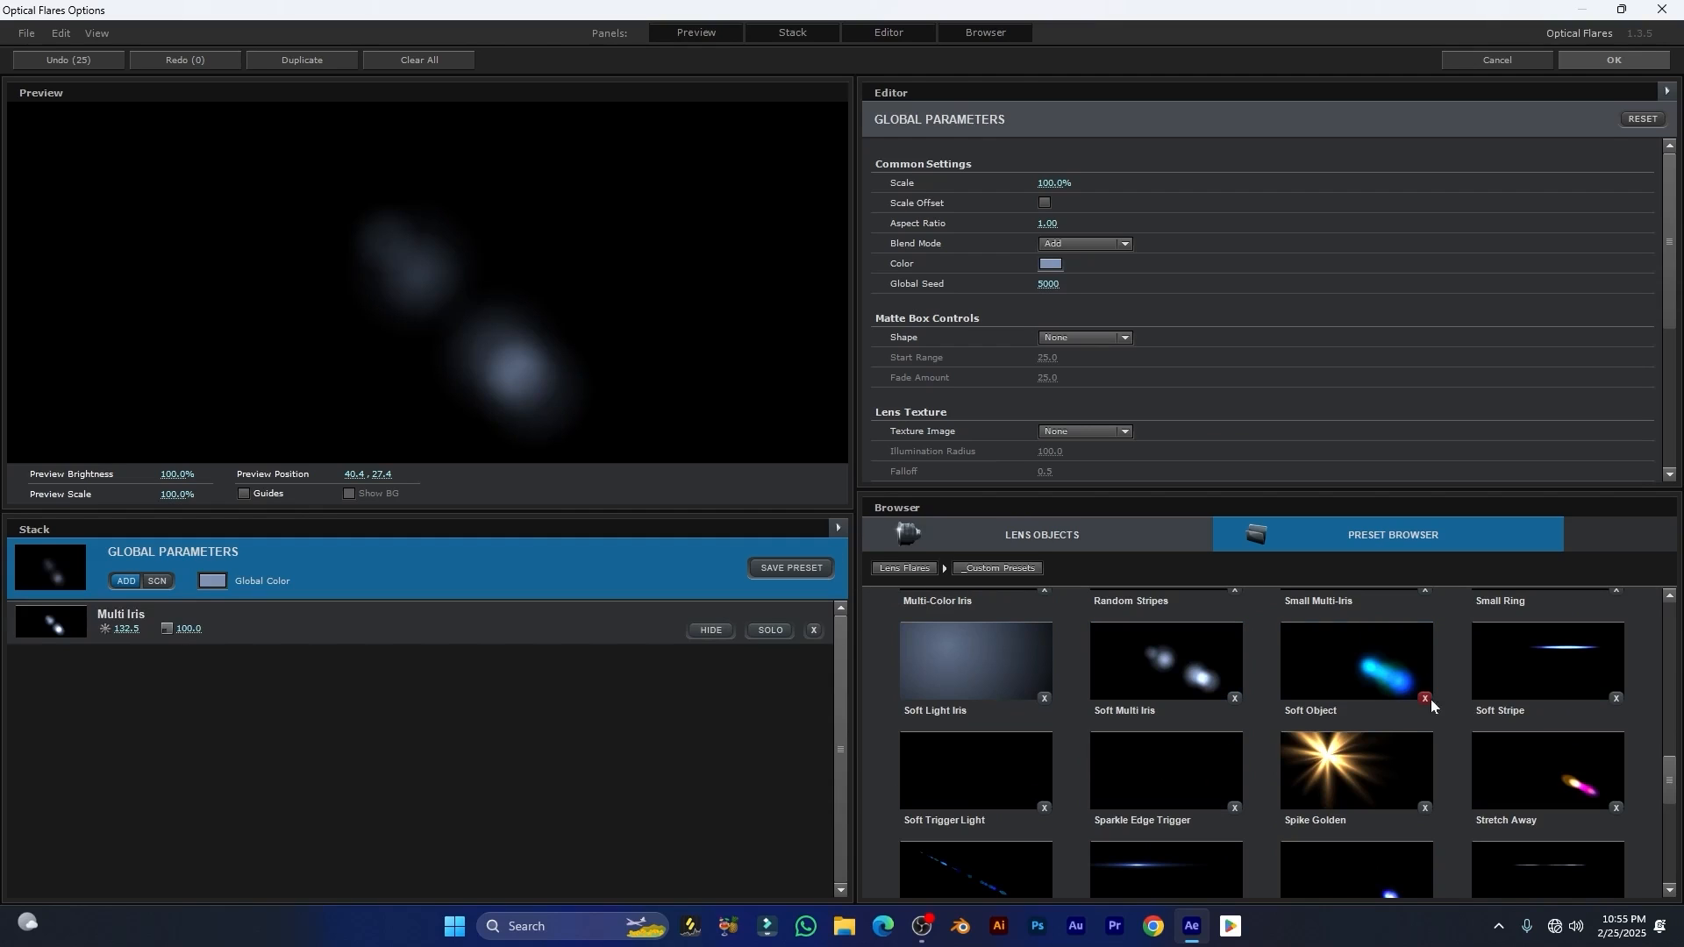
click(1351, 673)
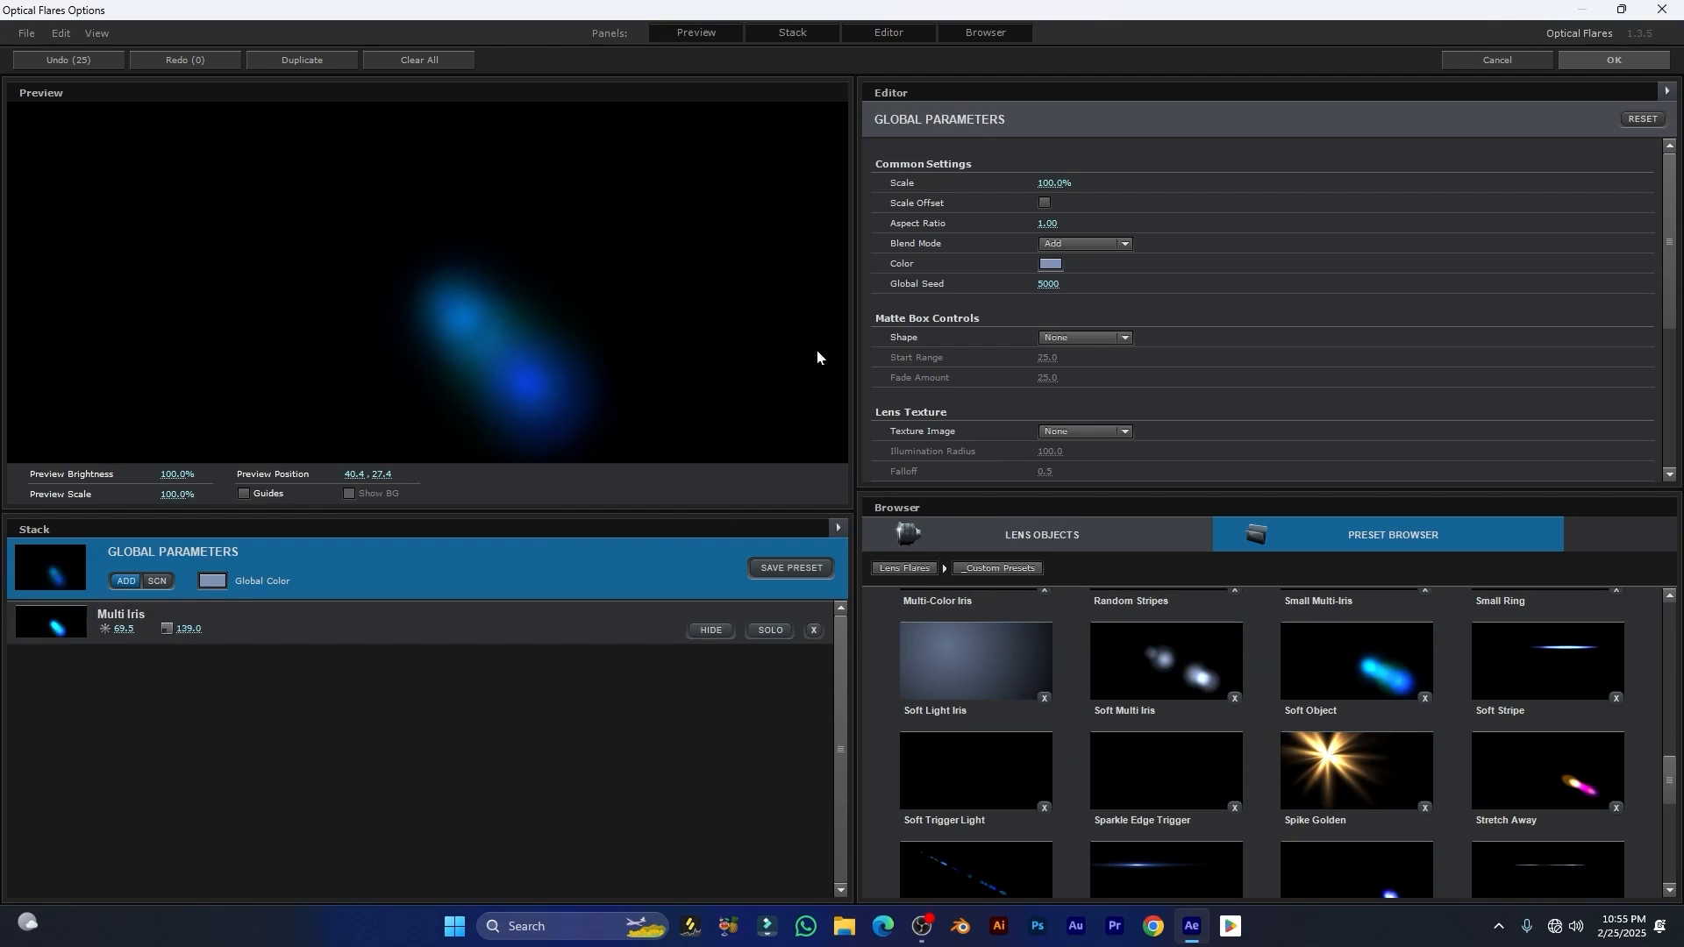
click(1351, 772)
scroll(1182, 756, down, 1)
click(1181, 756)
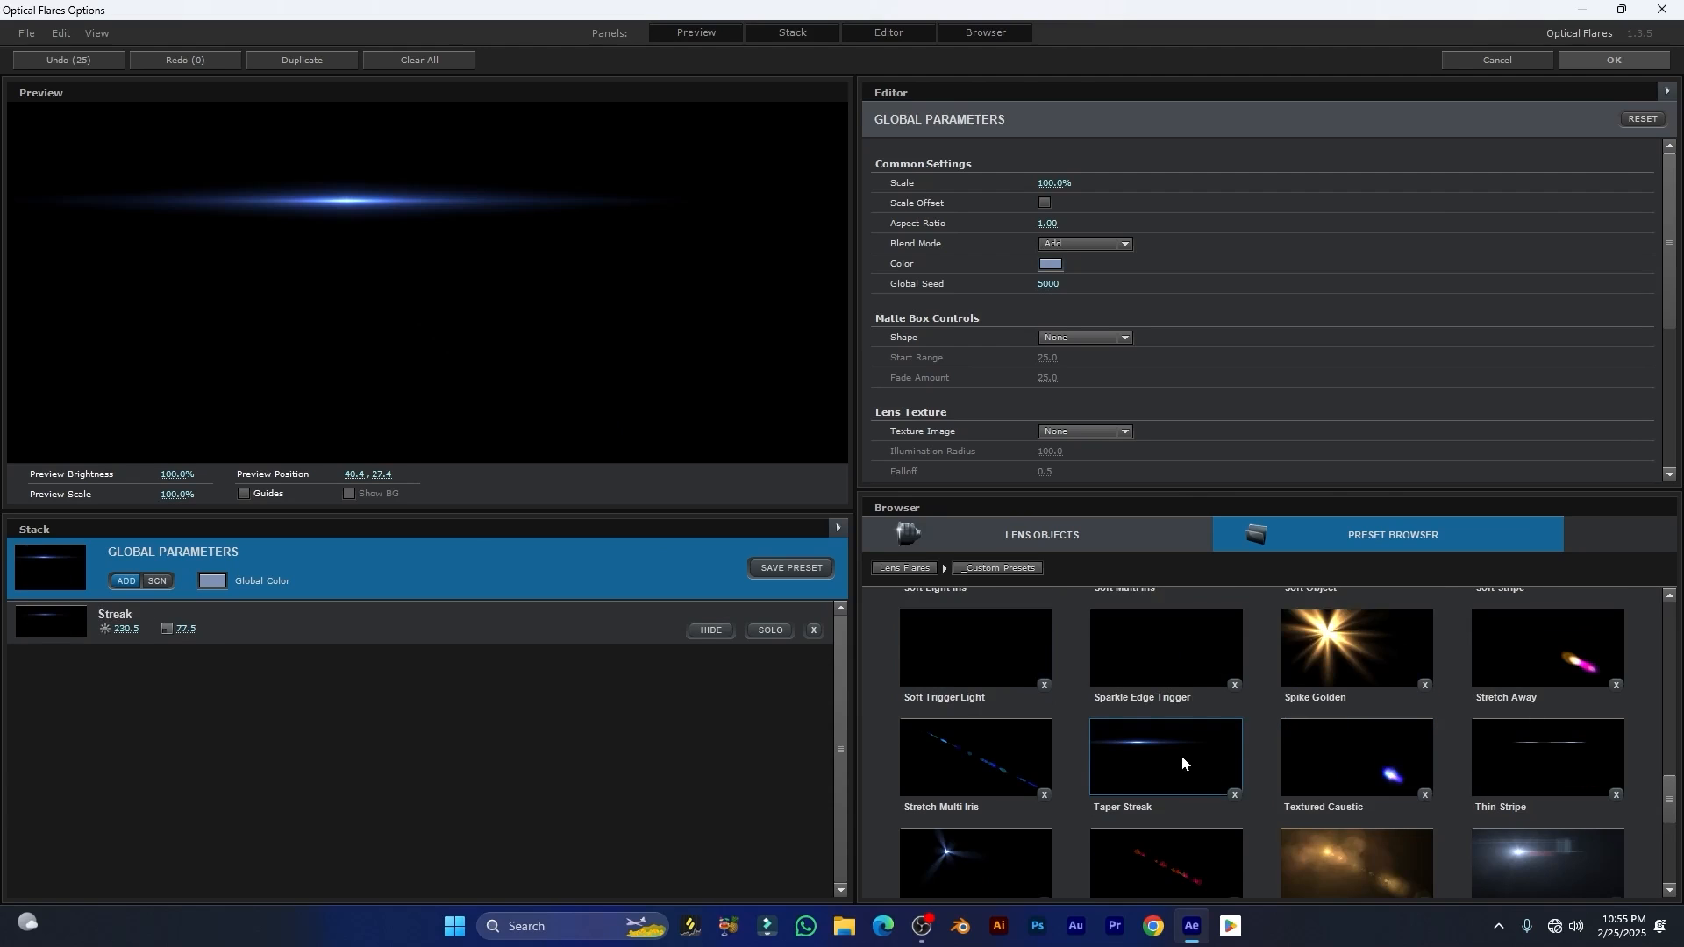
click(1015, 755)
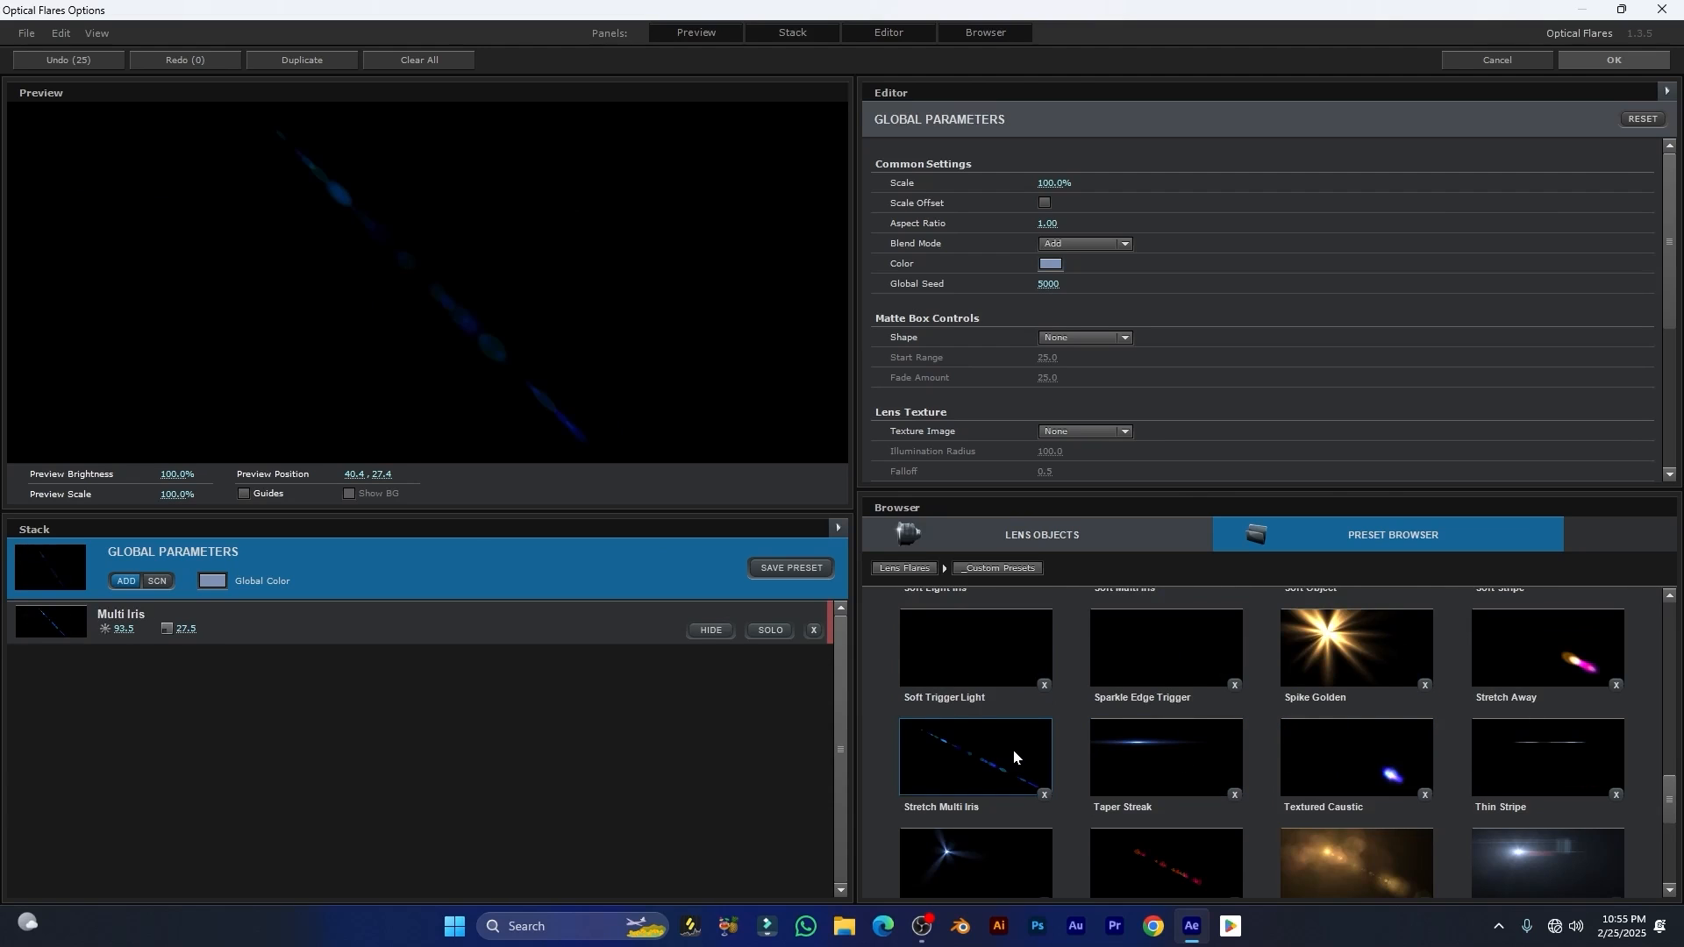
scroll(1203, 686, up, 1)
click(1203, 686)
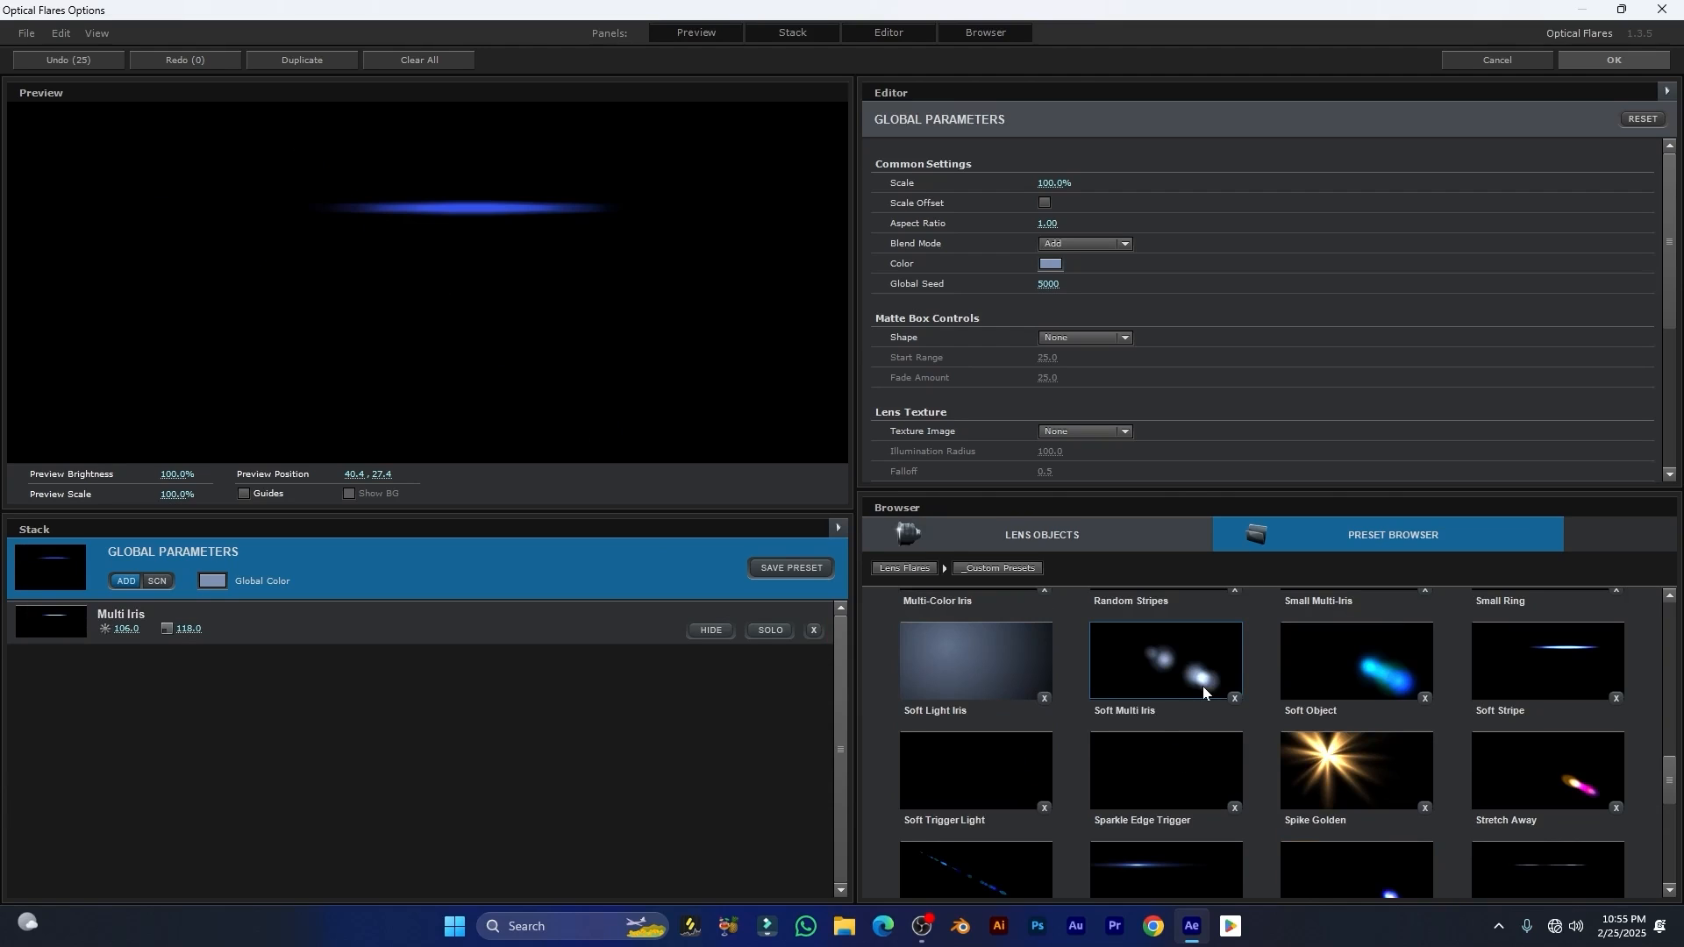
Step: Load the Soft Multi Iris preset and add the Soft Object preset to the current flare
click(1203, 707)
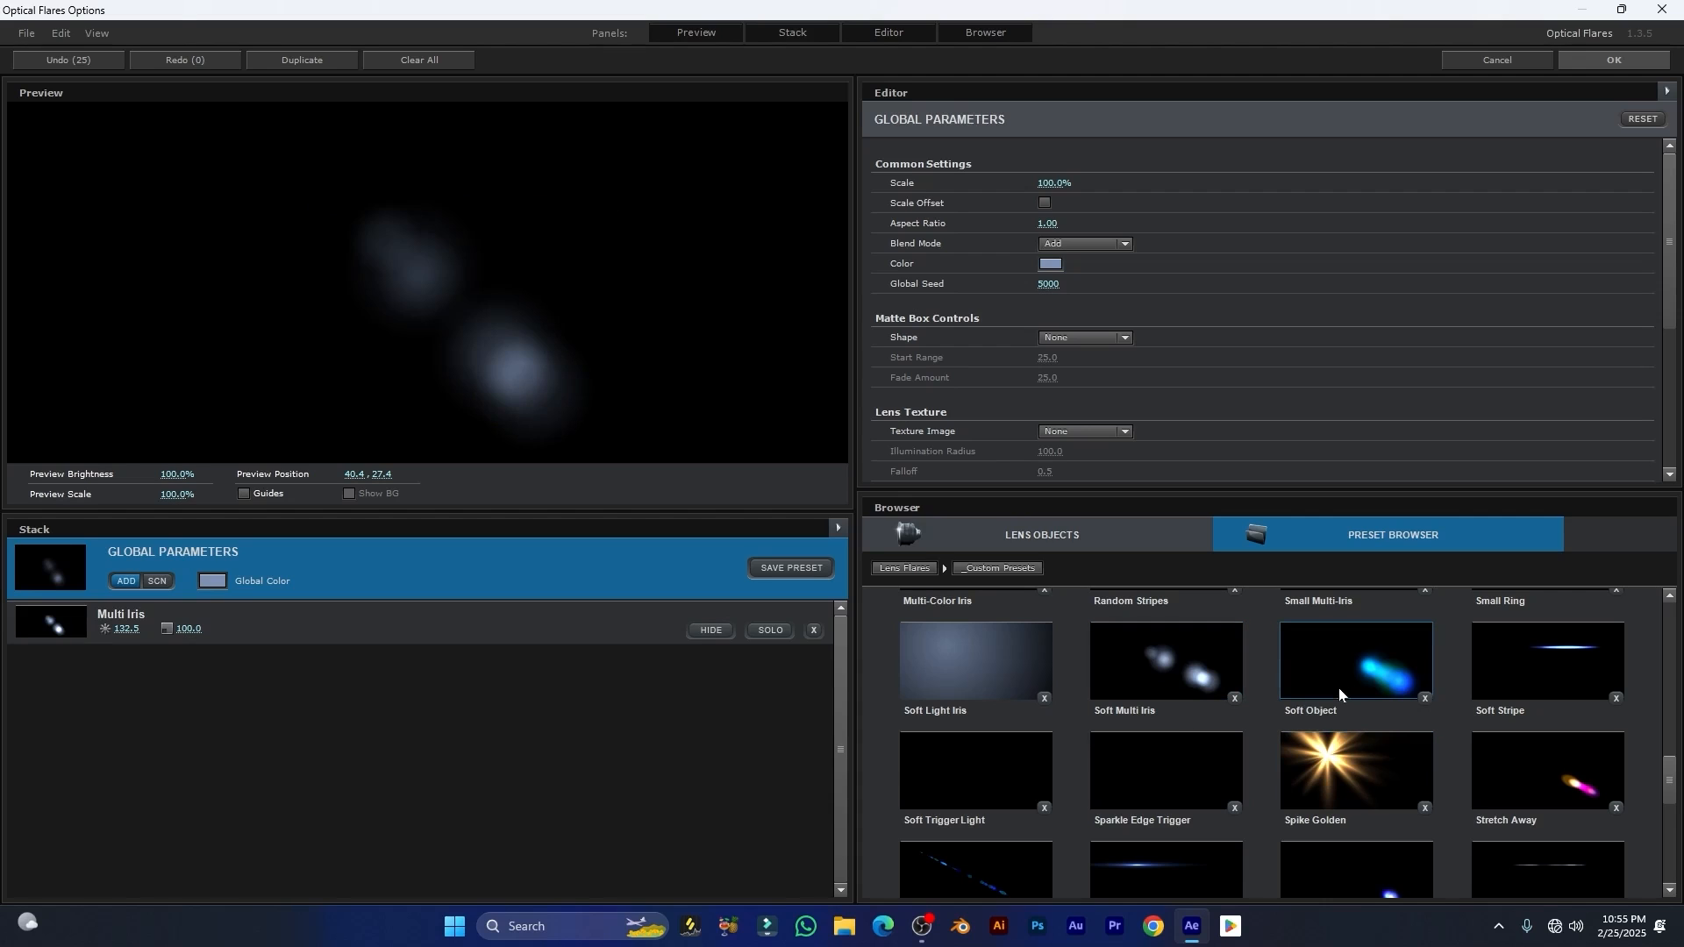
right_click(1334, 648)
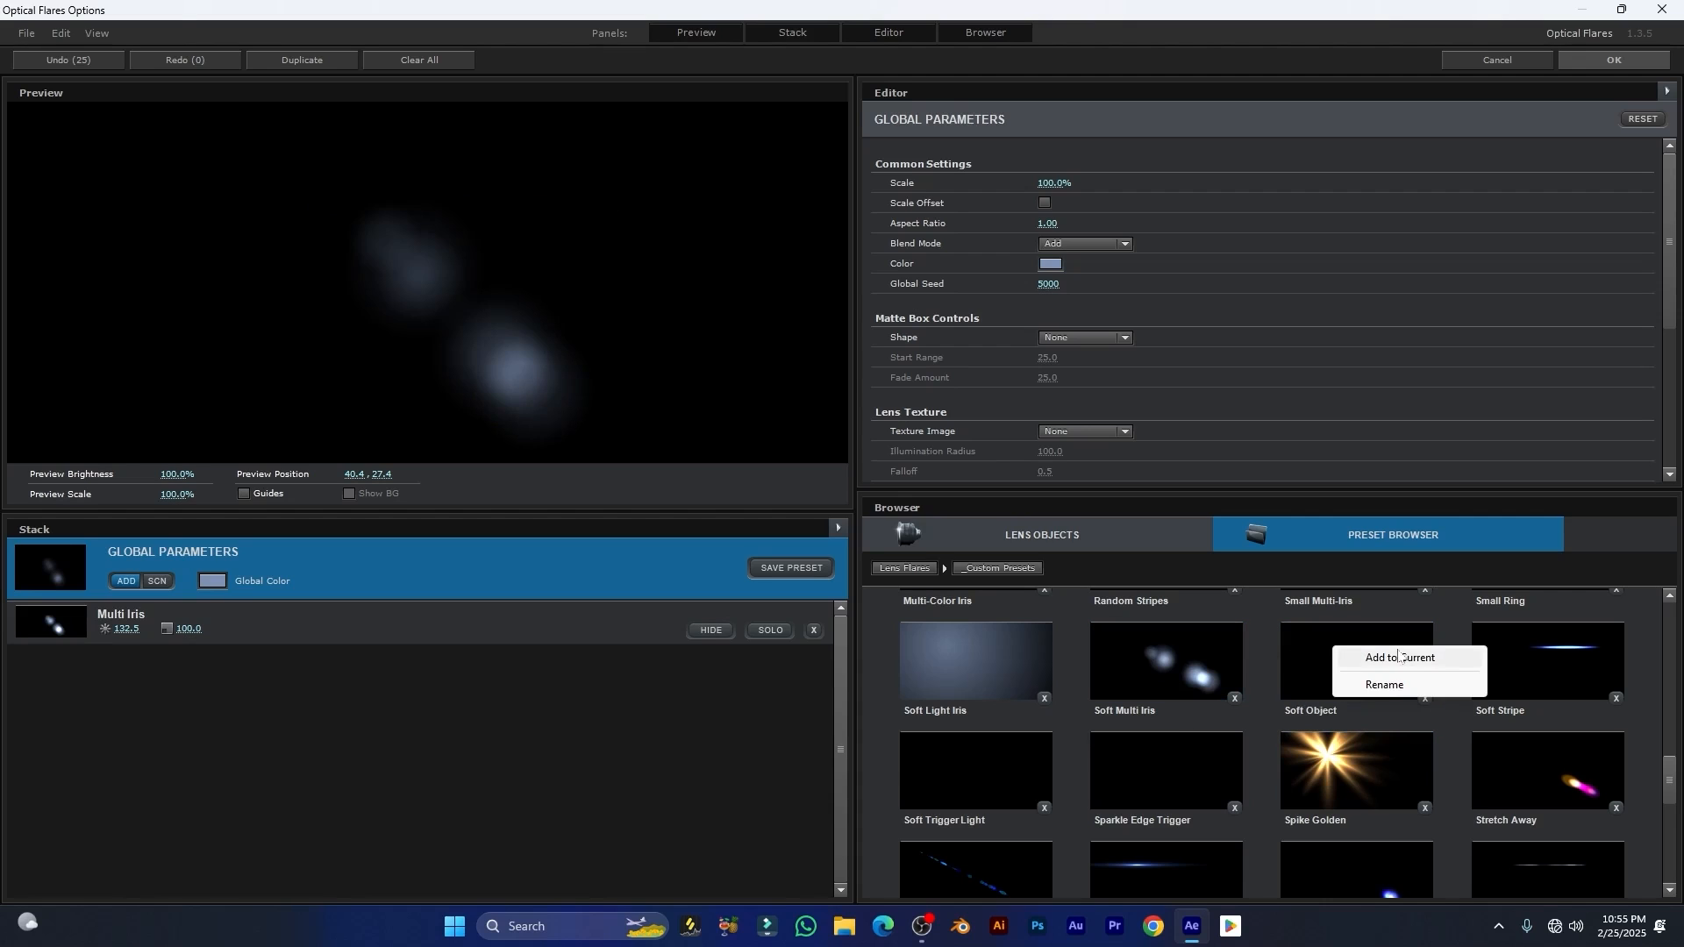
click(1395, 658)
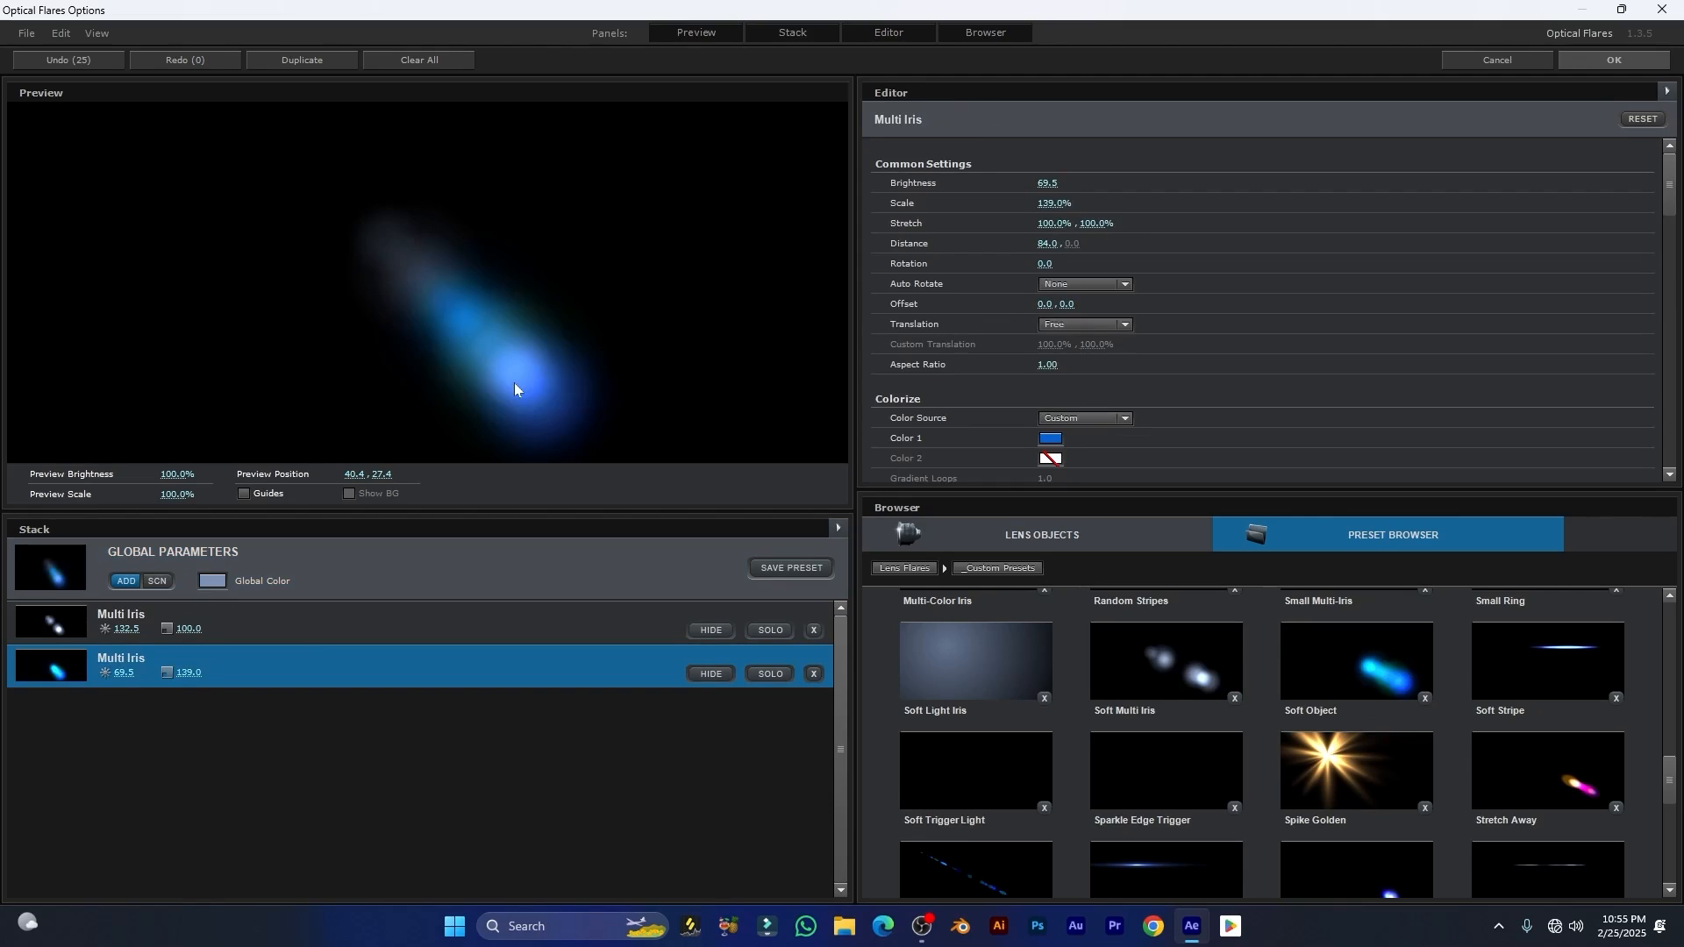
Step: Load the Soft Stripe preset, and add a second Soft Stripe and the Spike Golden preset to the current flare
click(1517, 660)
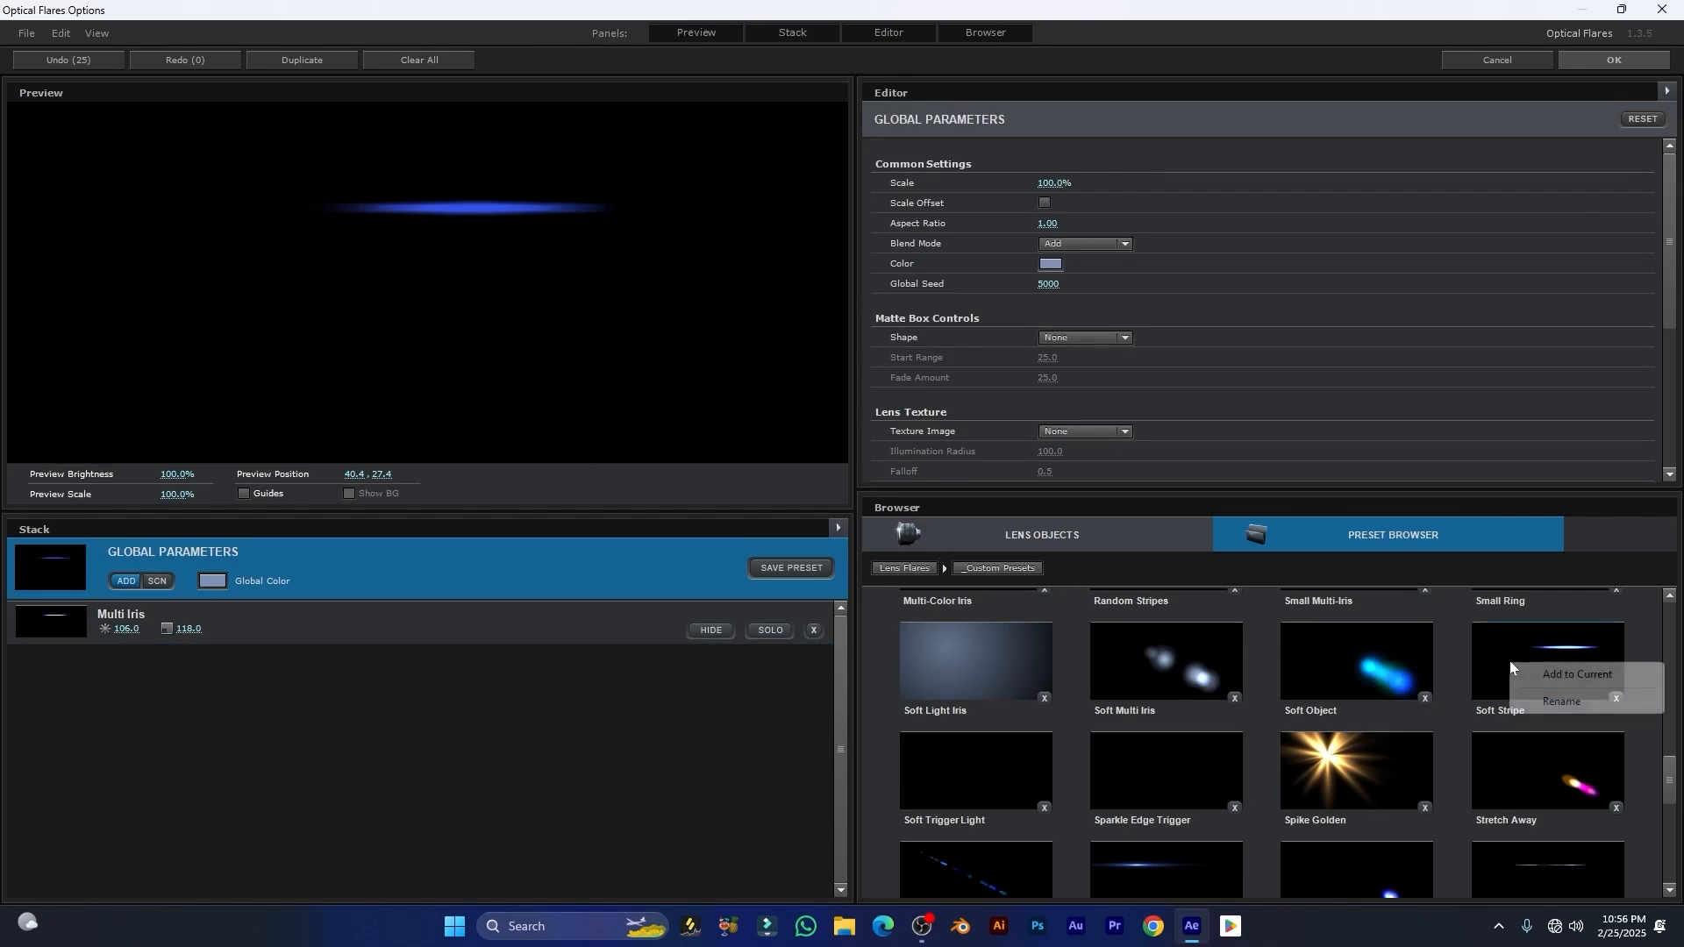
right_click(1510, 669)
click(1544, 677)
right_click(1365, 755)
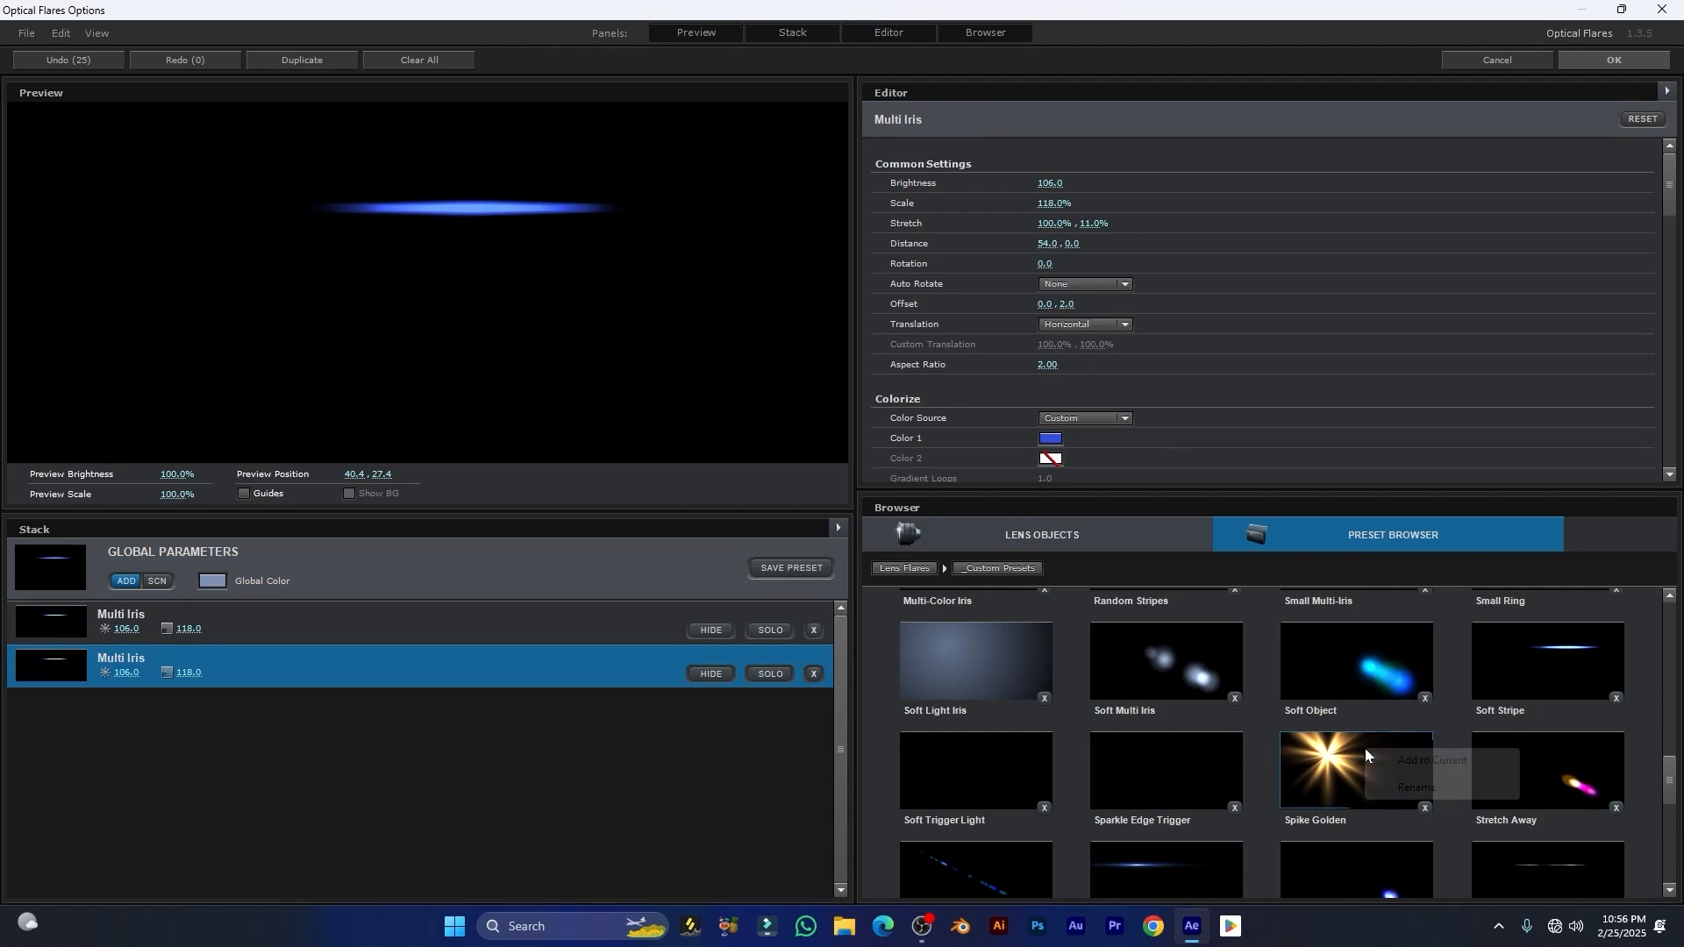
click(1395, 761)
Step: Add the Stretch Multi Iris and VE - Light Studio presets to the current flare, and move the preview flare to about 39.7, 59.2
scroll(1165, 753, down, 1)
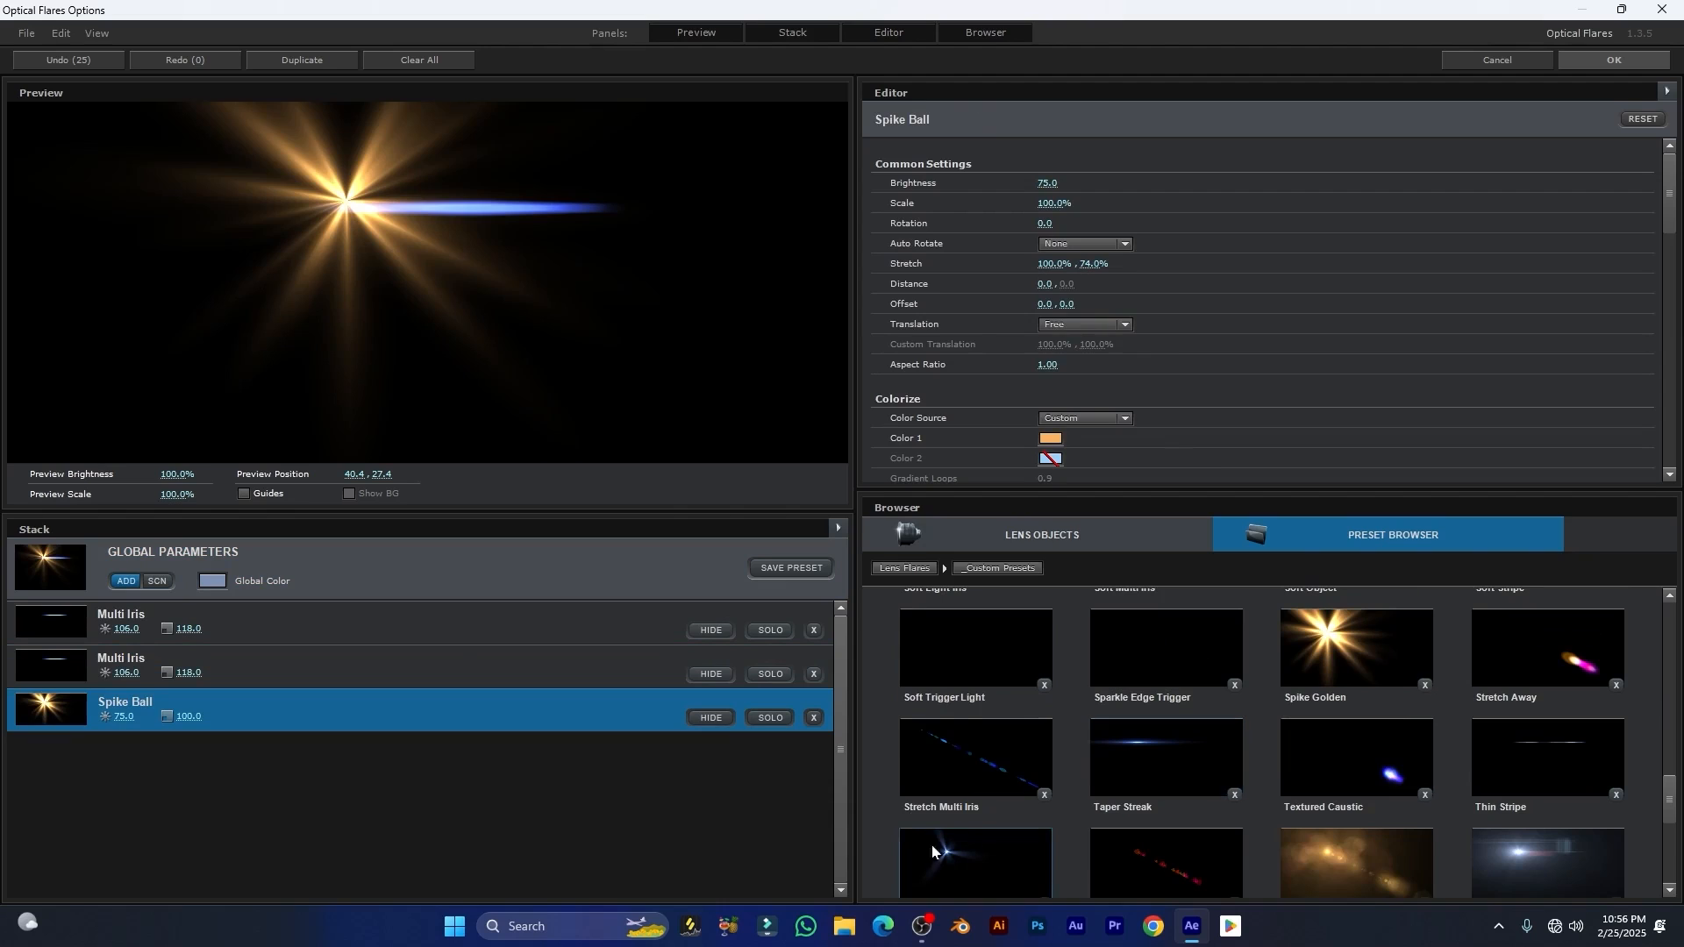
right_click(972, 760)
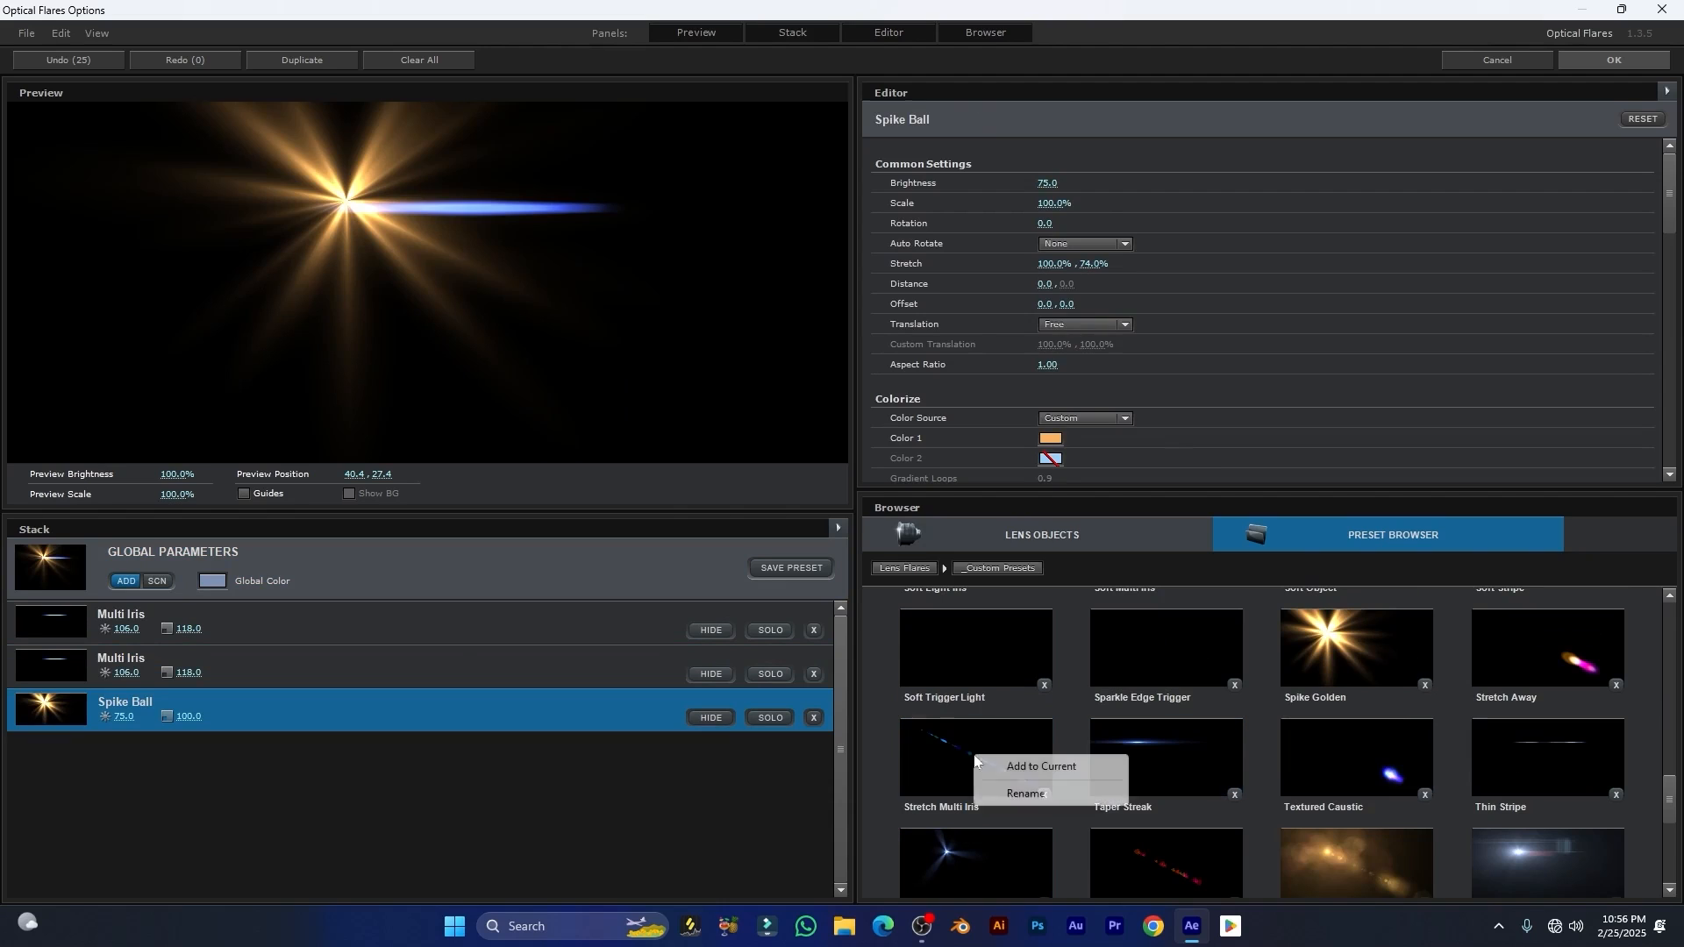
click(1031, 768)
scroll(1568, 755, down, 5)
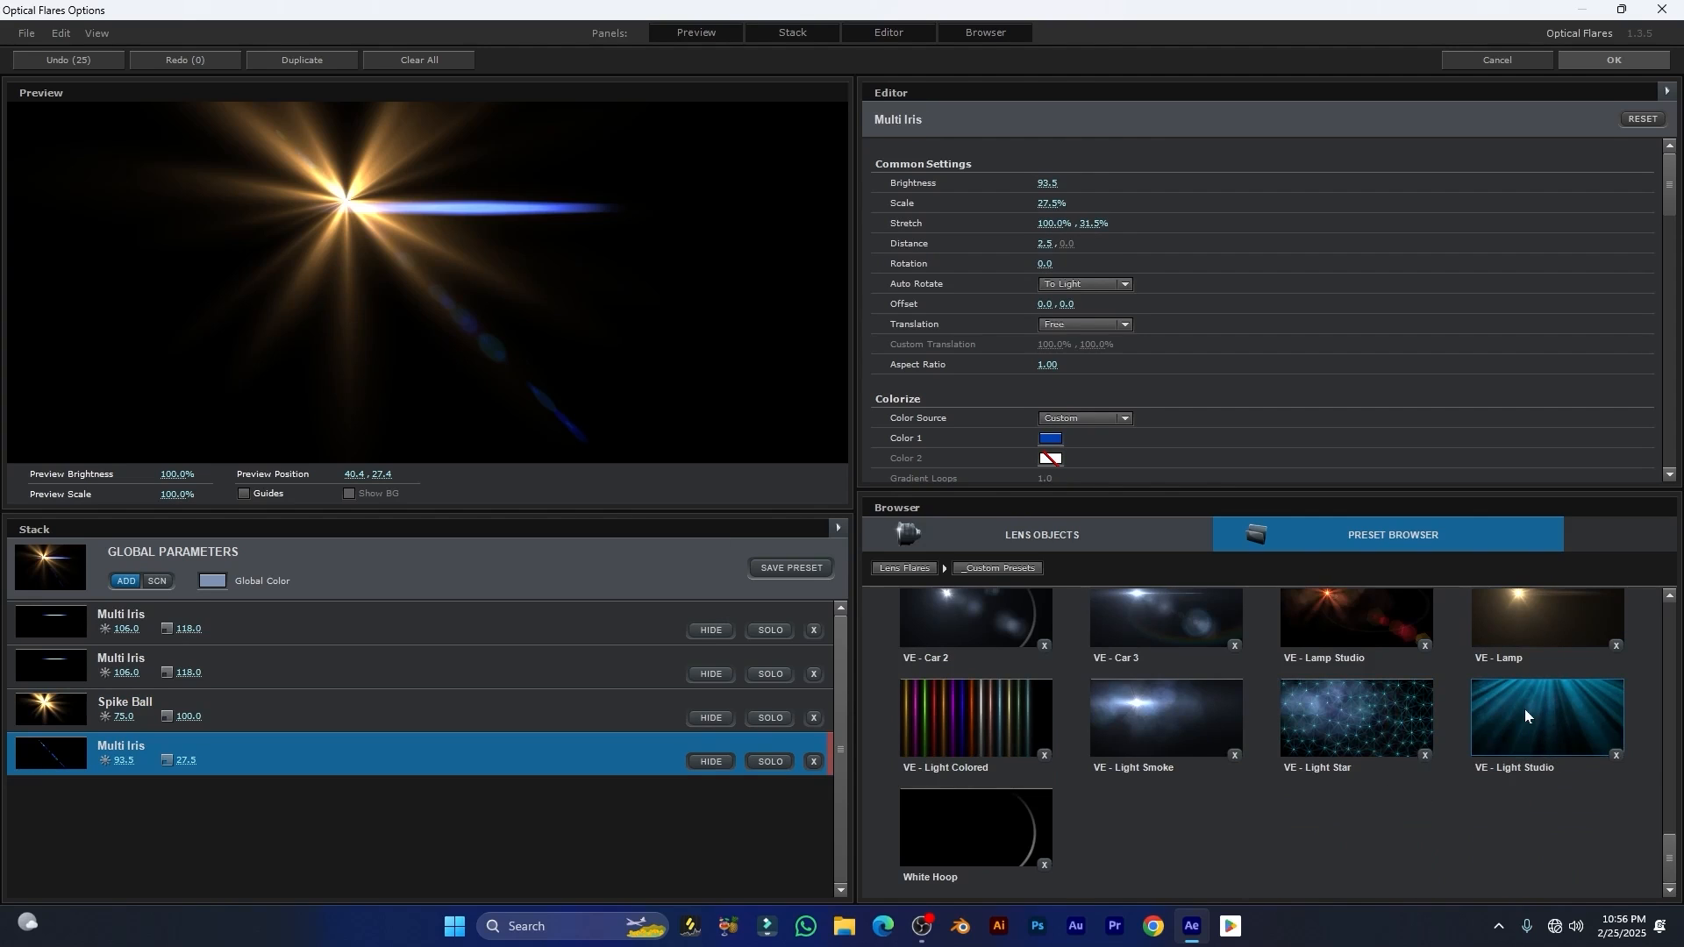
right_click(1524, 715)
click(1561, 722)
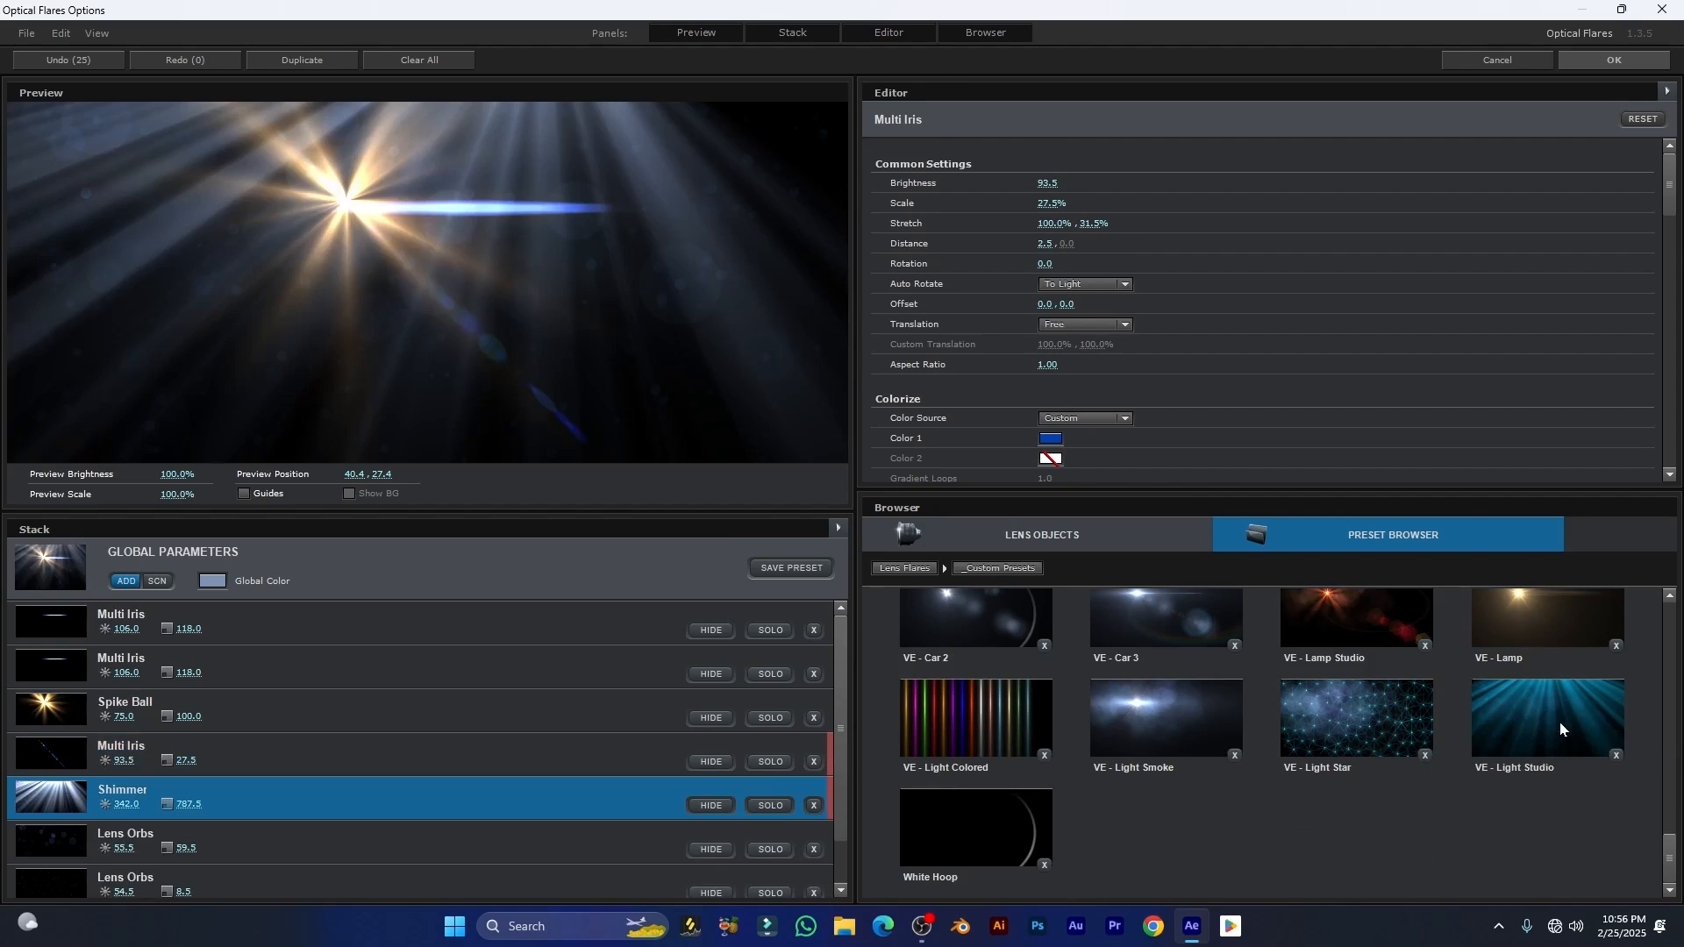
drag(402, 151, 307, 314)
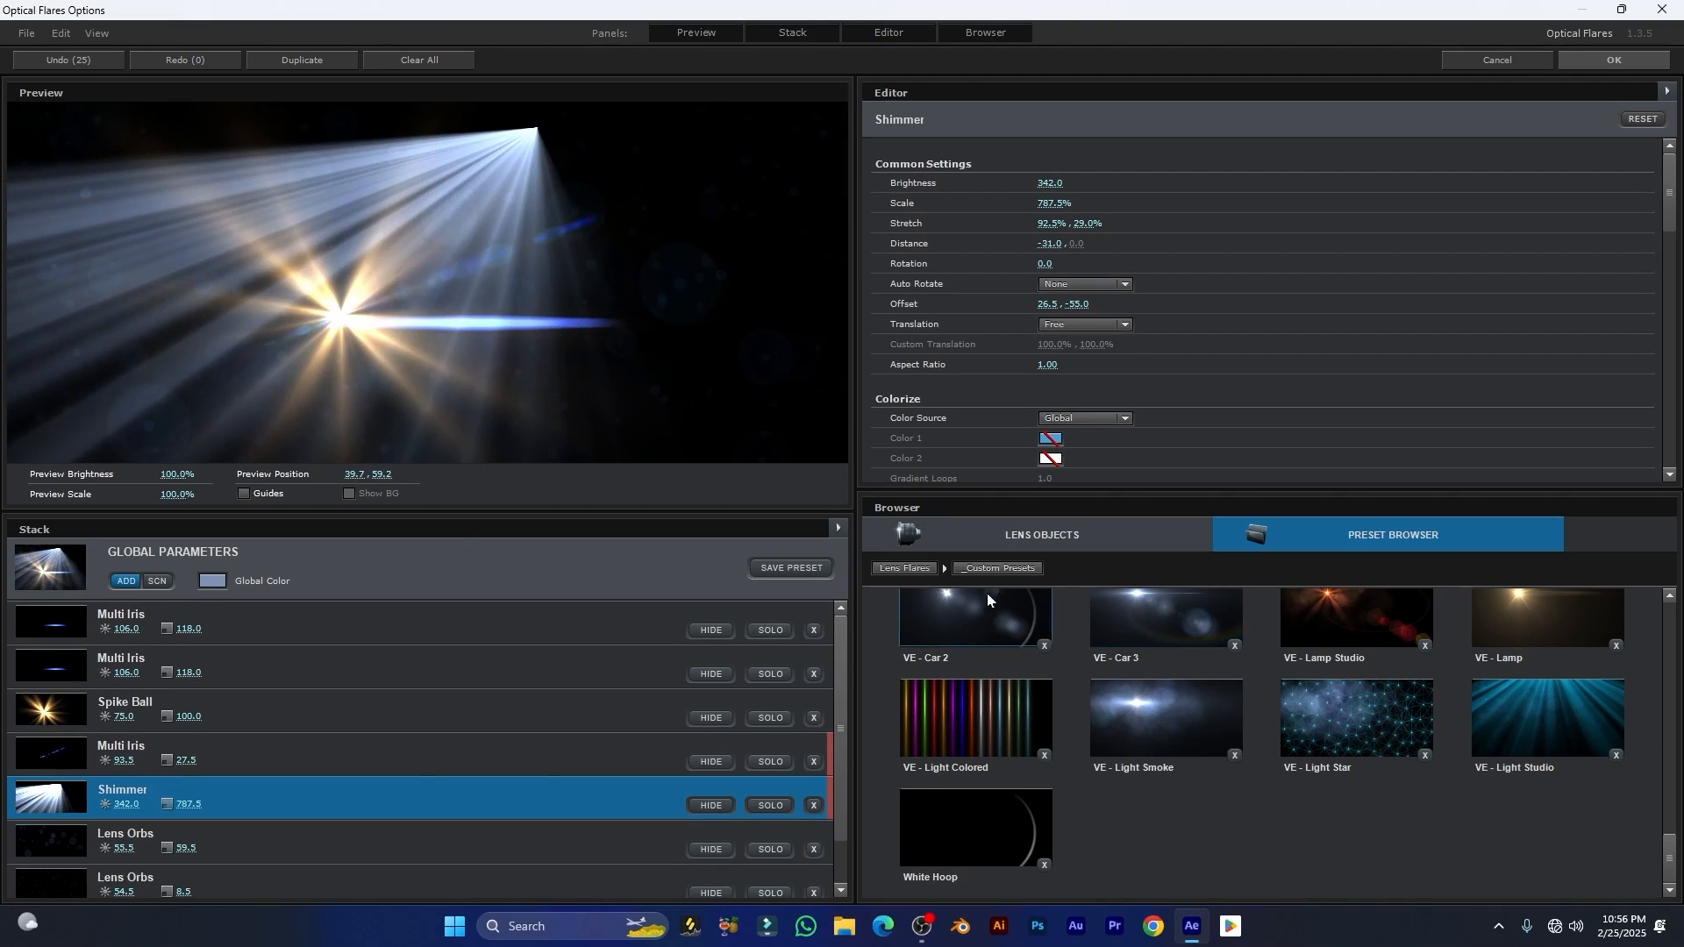
Step: Try the Beached preset and another flare from the Light presets folder, repositioning the flare in the preview
click(902, 568)
click(1168, 655)
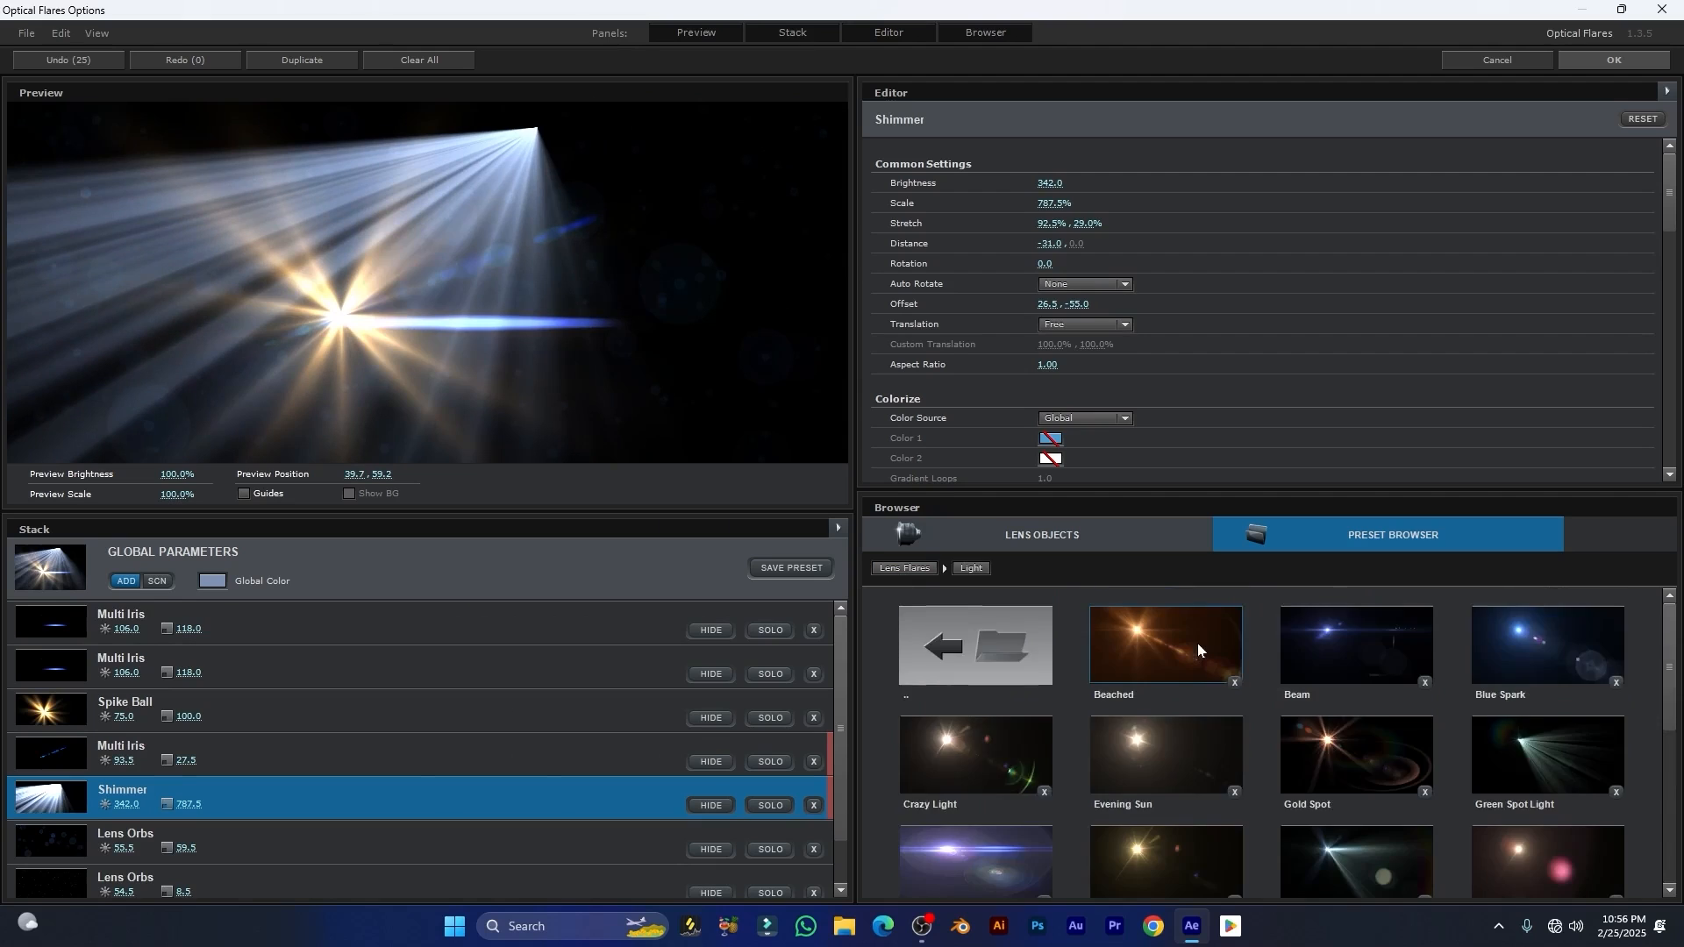
scroll(1148, 658, down, 3)
scroll(1150, 676, up, 5)
click(1196, 638)
drag(312, 287, 303, 254)
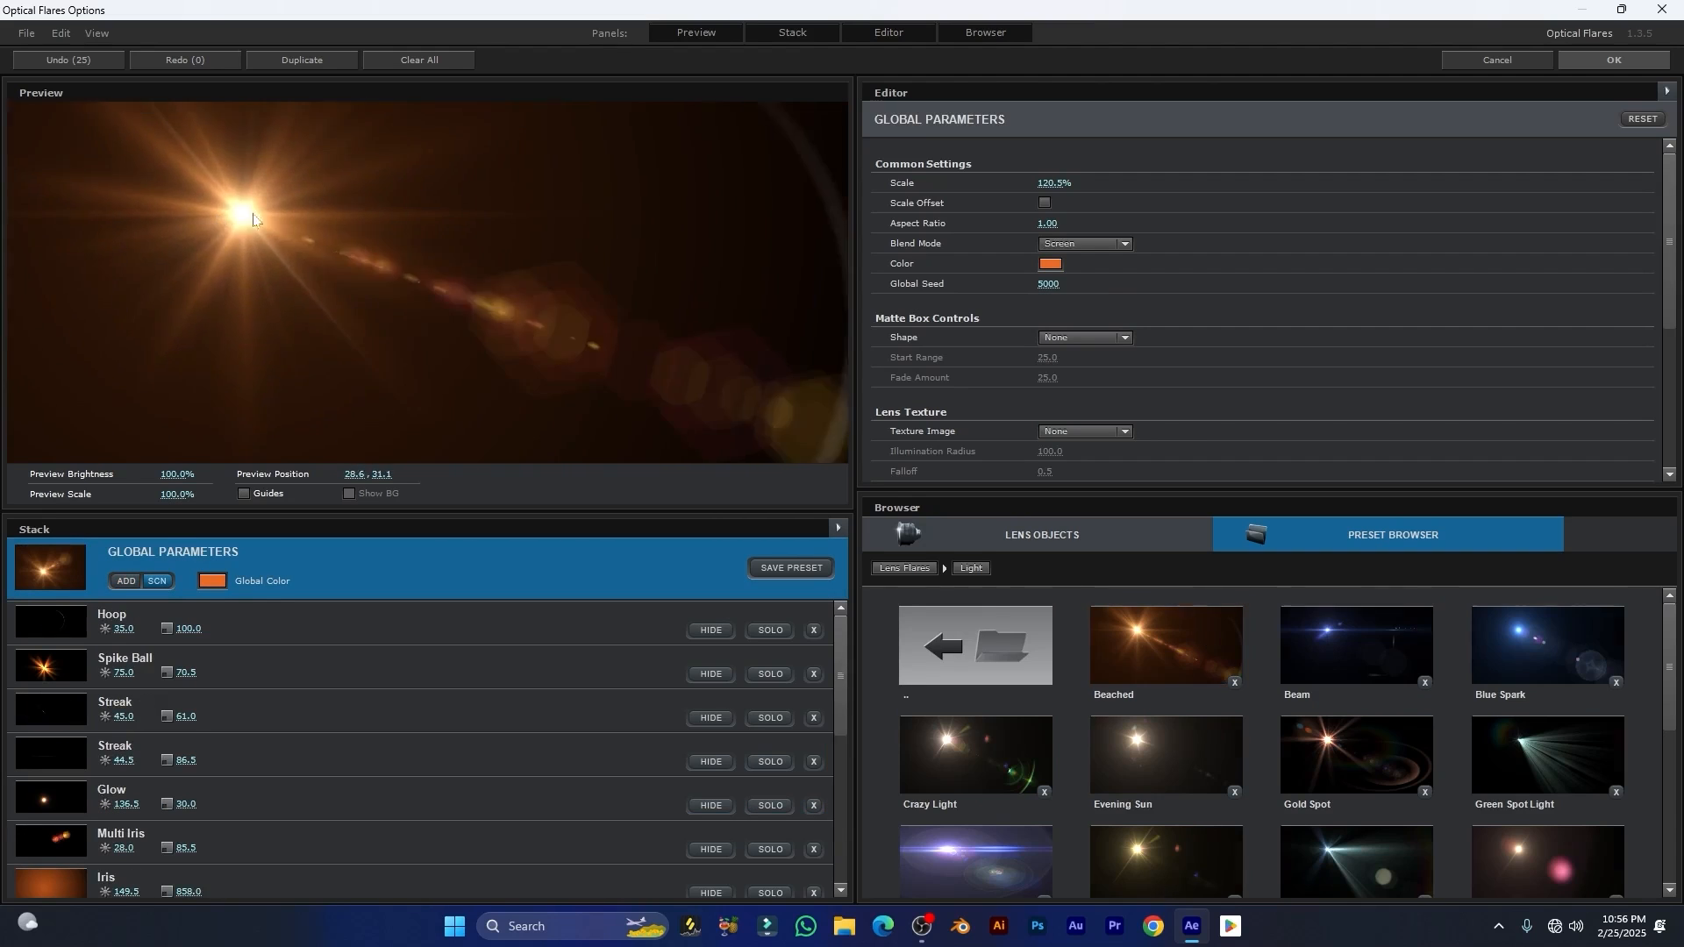
click(977, 754)
Step: Load Red Triangles from the Motion Graphics presets, move the preview flare to about 34.1, 43.2, and look through its stack
click(904, 569)
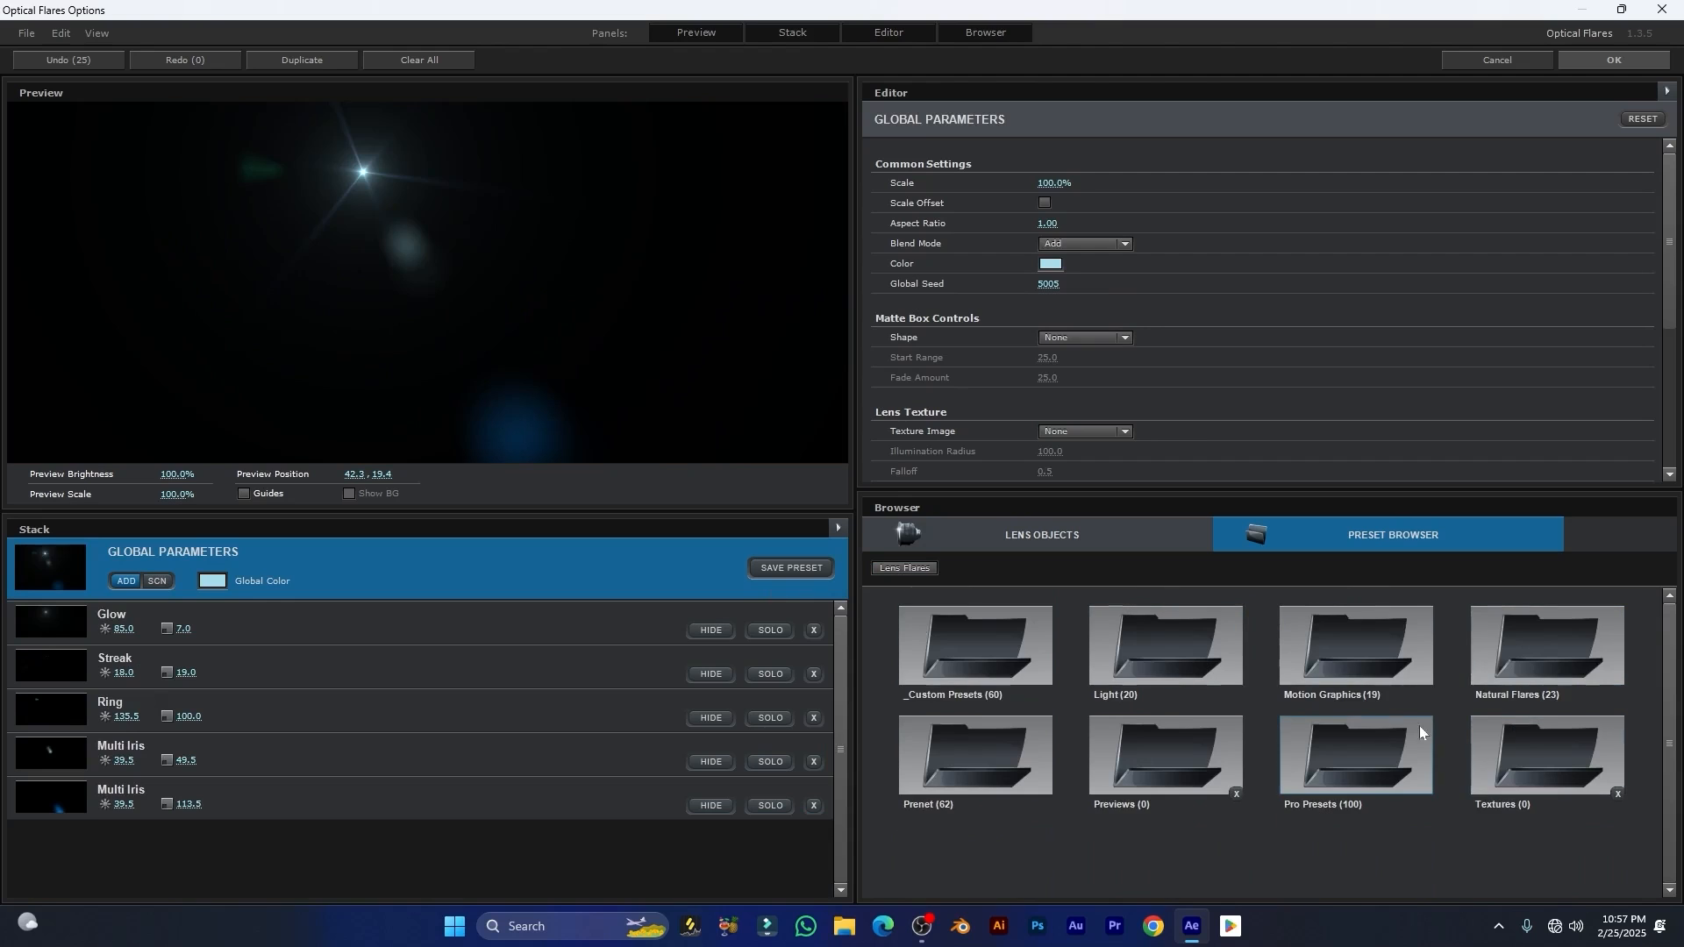
click(1356, 660)
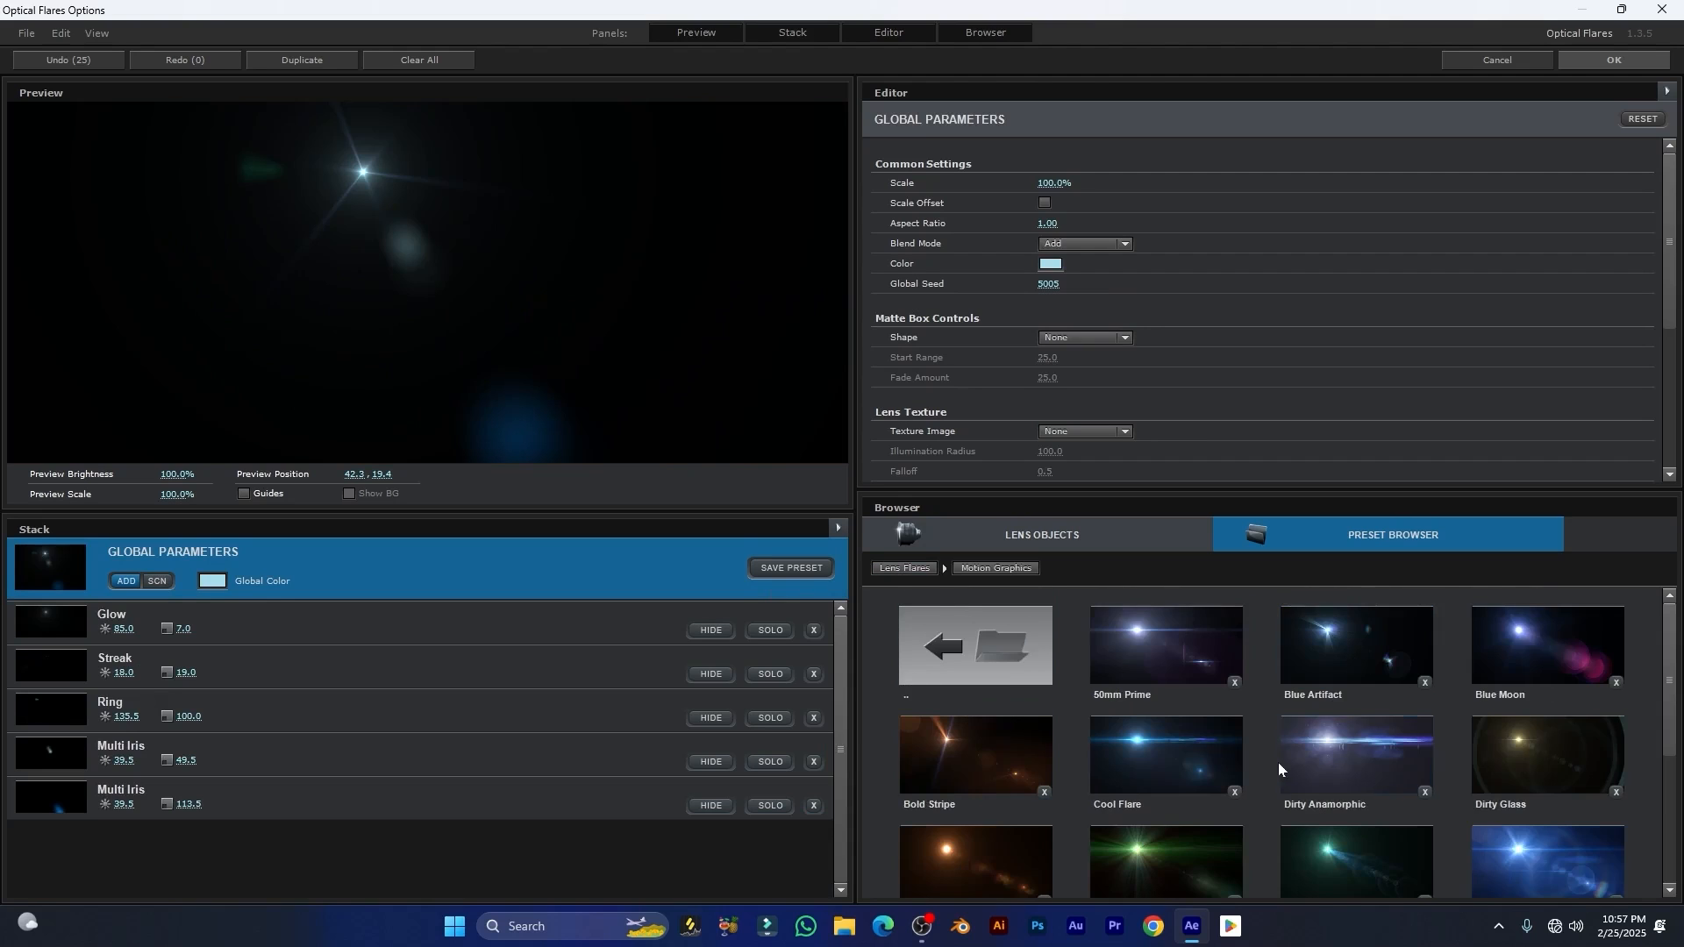
scroll(1277, 761, down, 3)
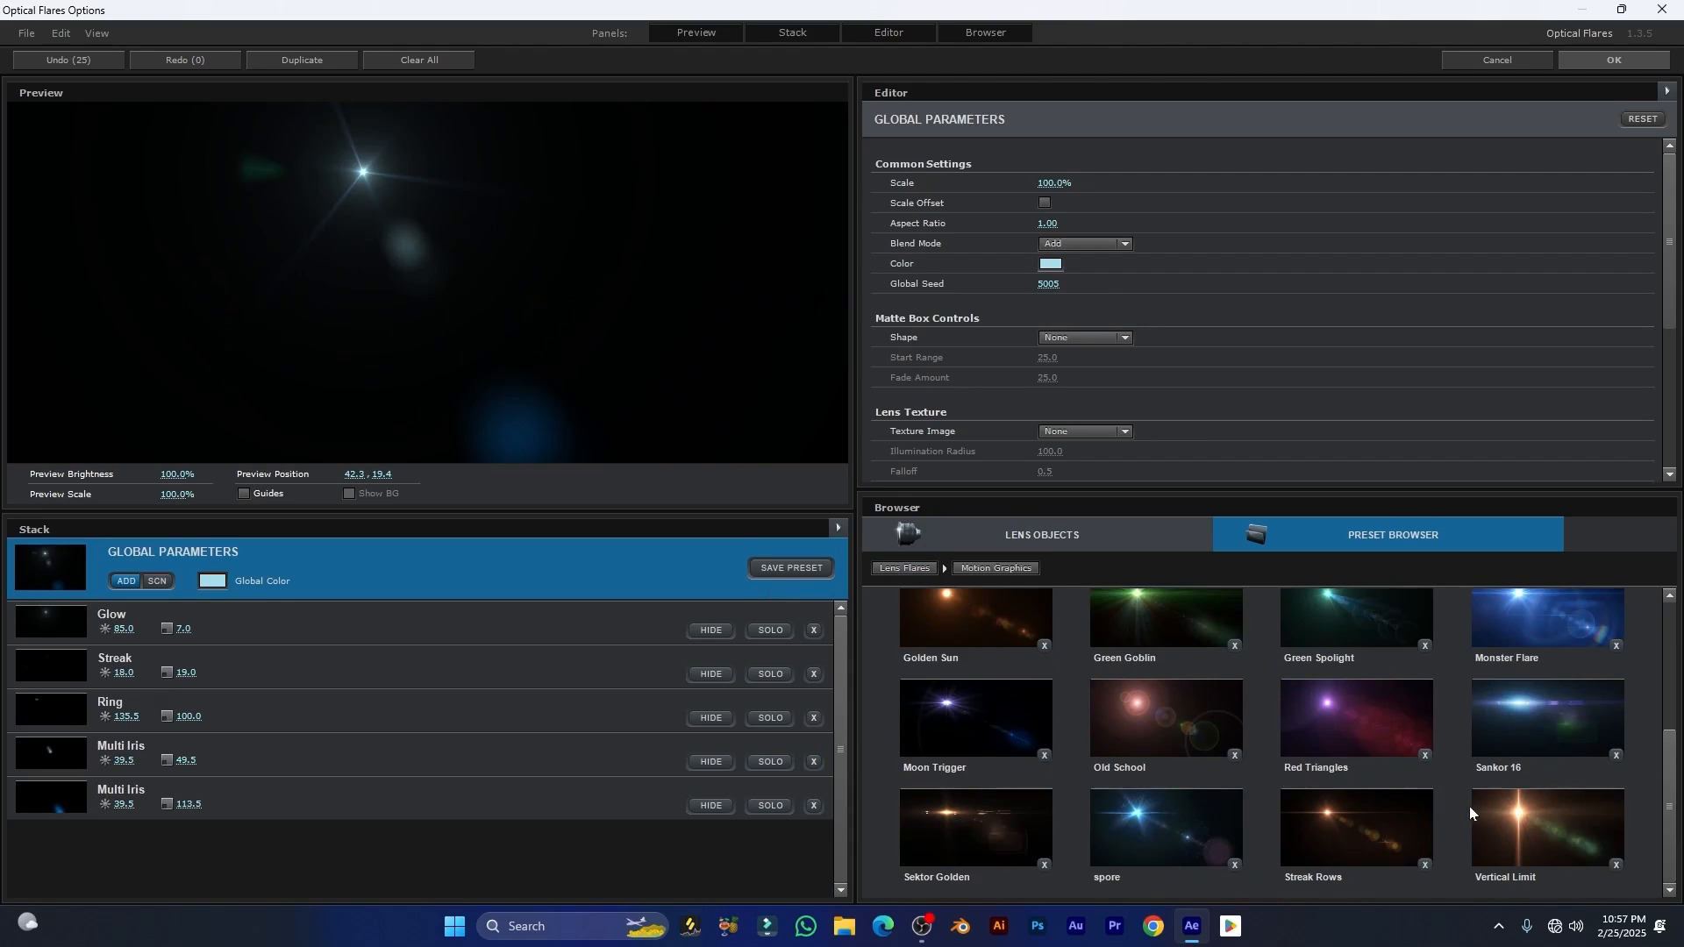
click(1372, 761)
drag(492, 218, 294, 257)
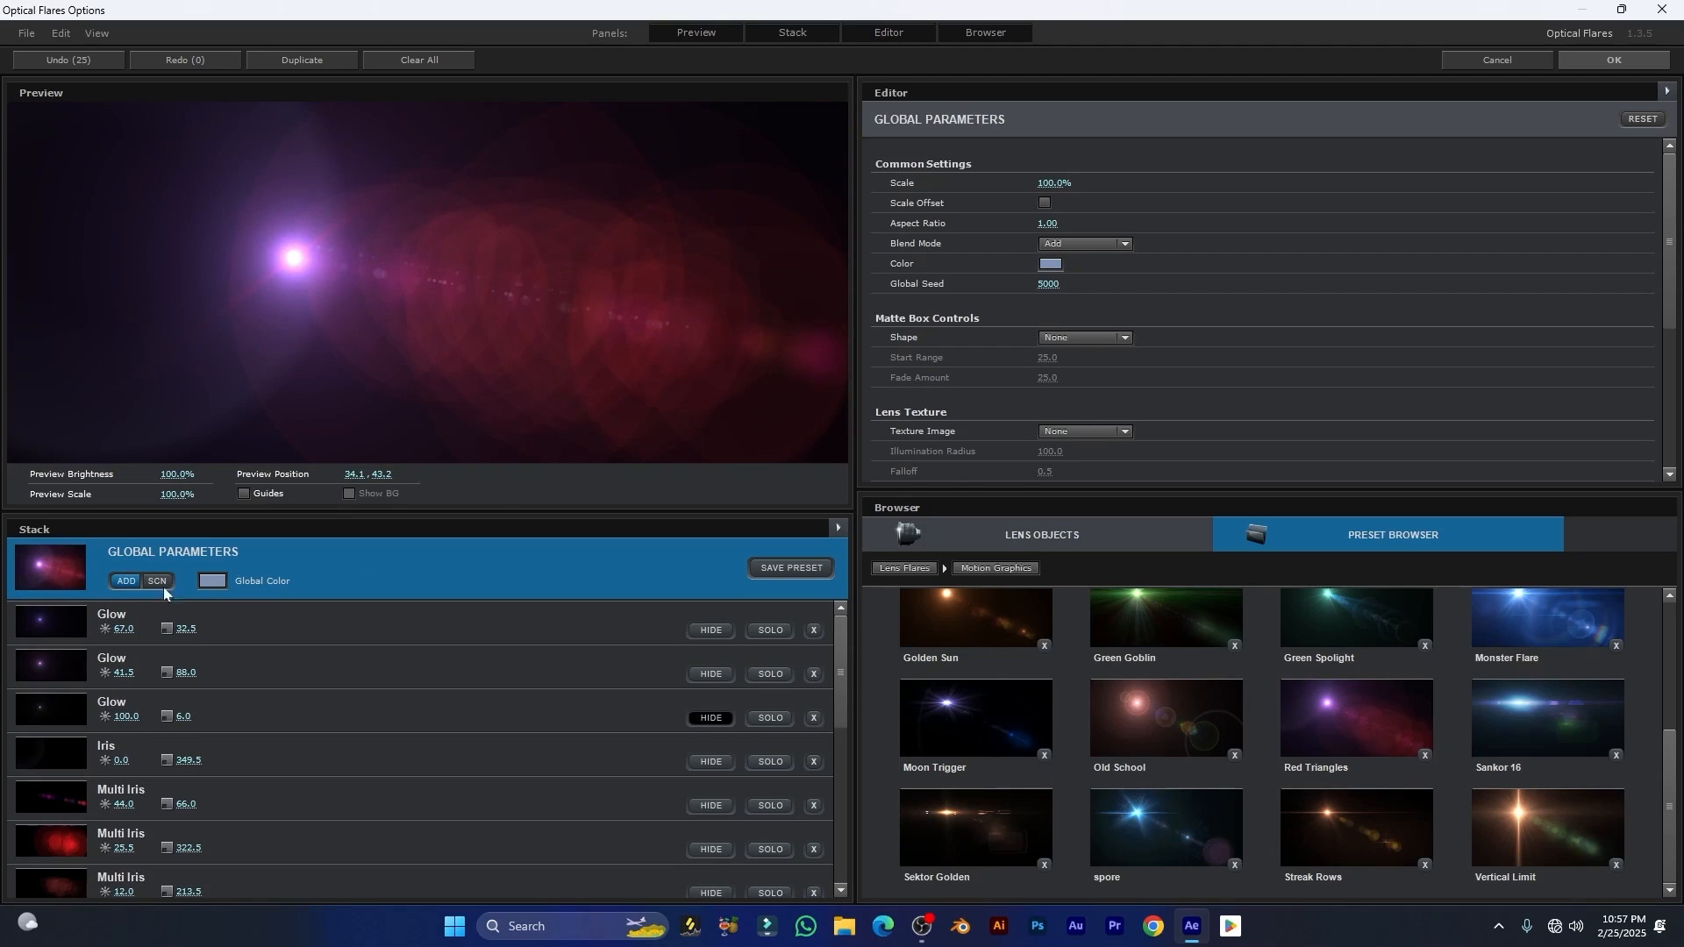
scroll(210, 756, down, 5)
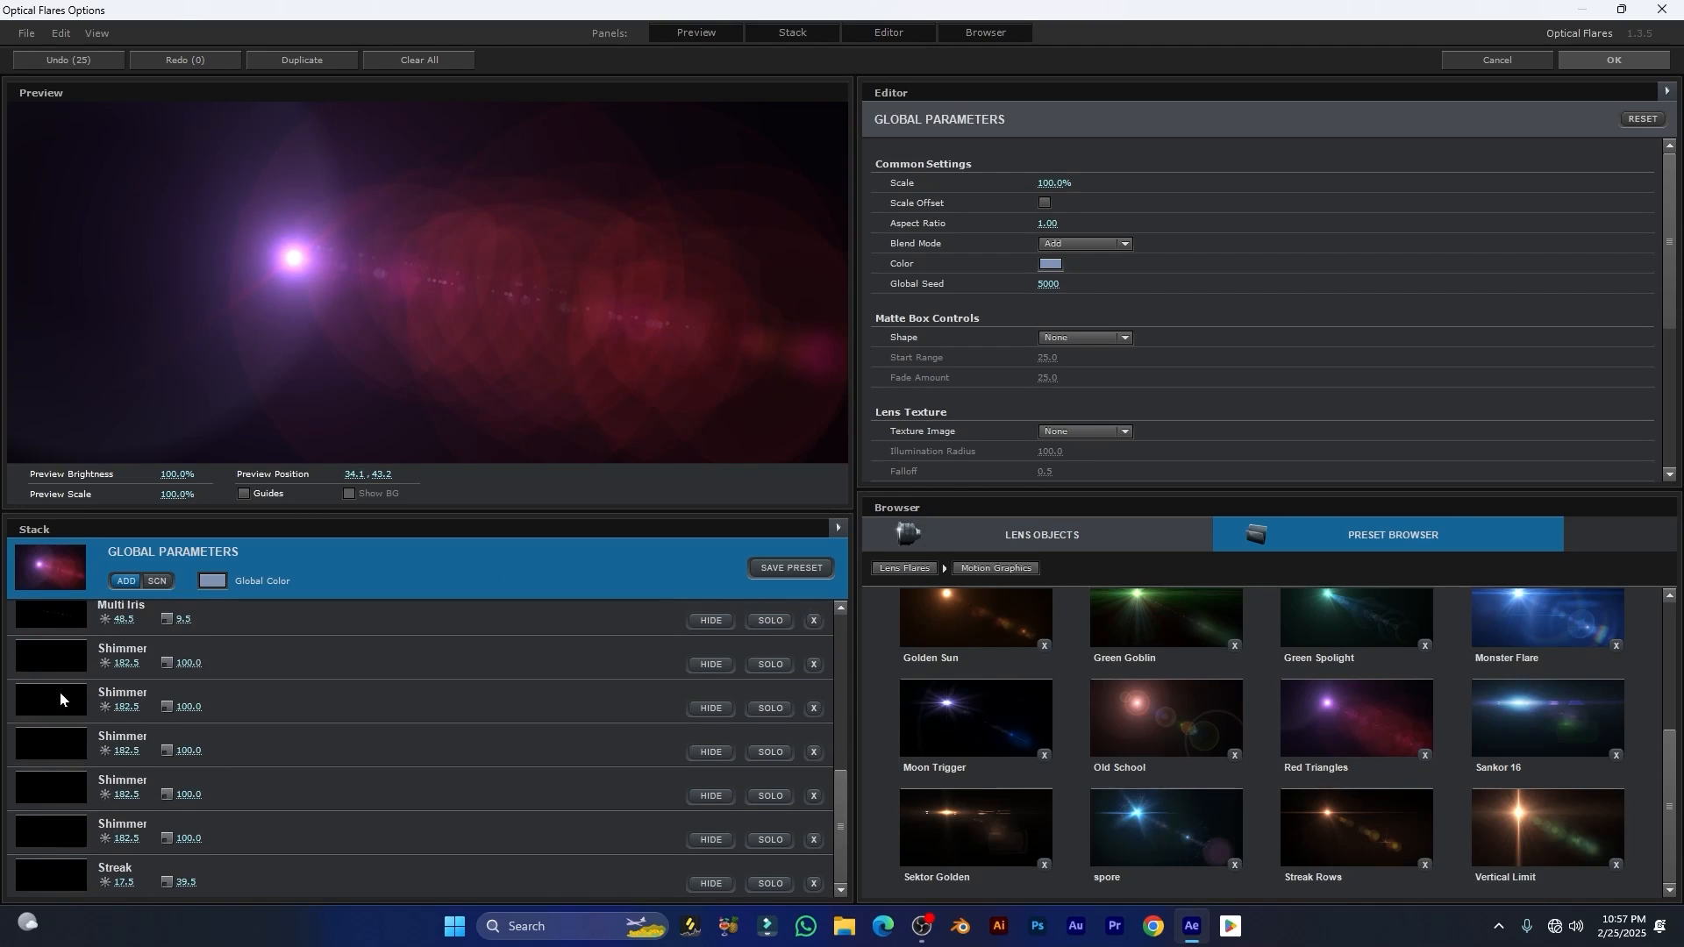
scroll(60, 699, up, 5)
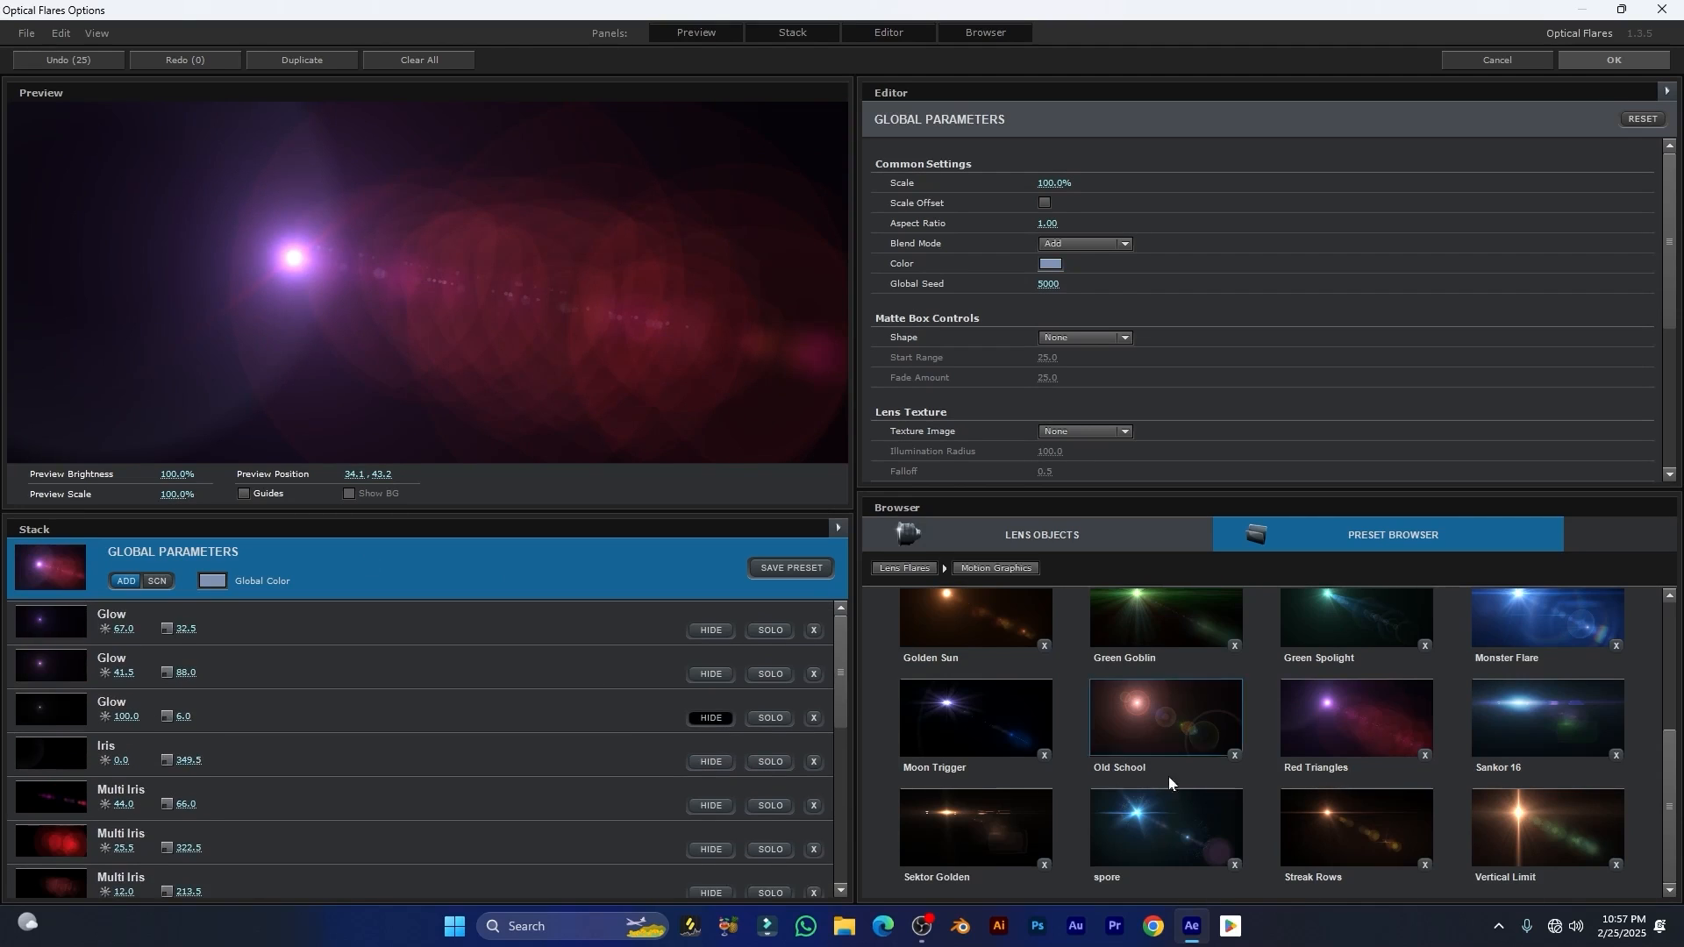
Step: Load the Side Anamorphic preset from the Natural Flares folder
click(903, 570)
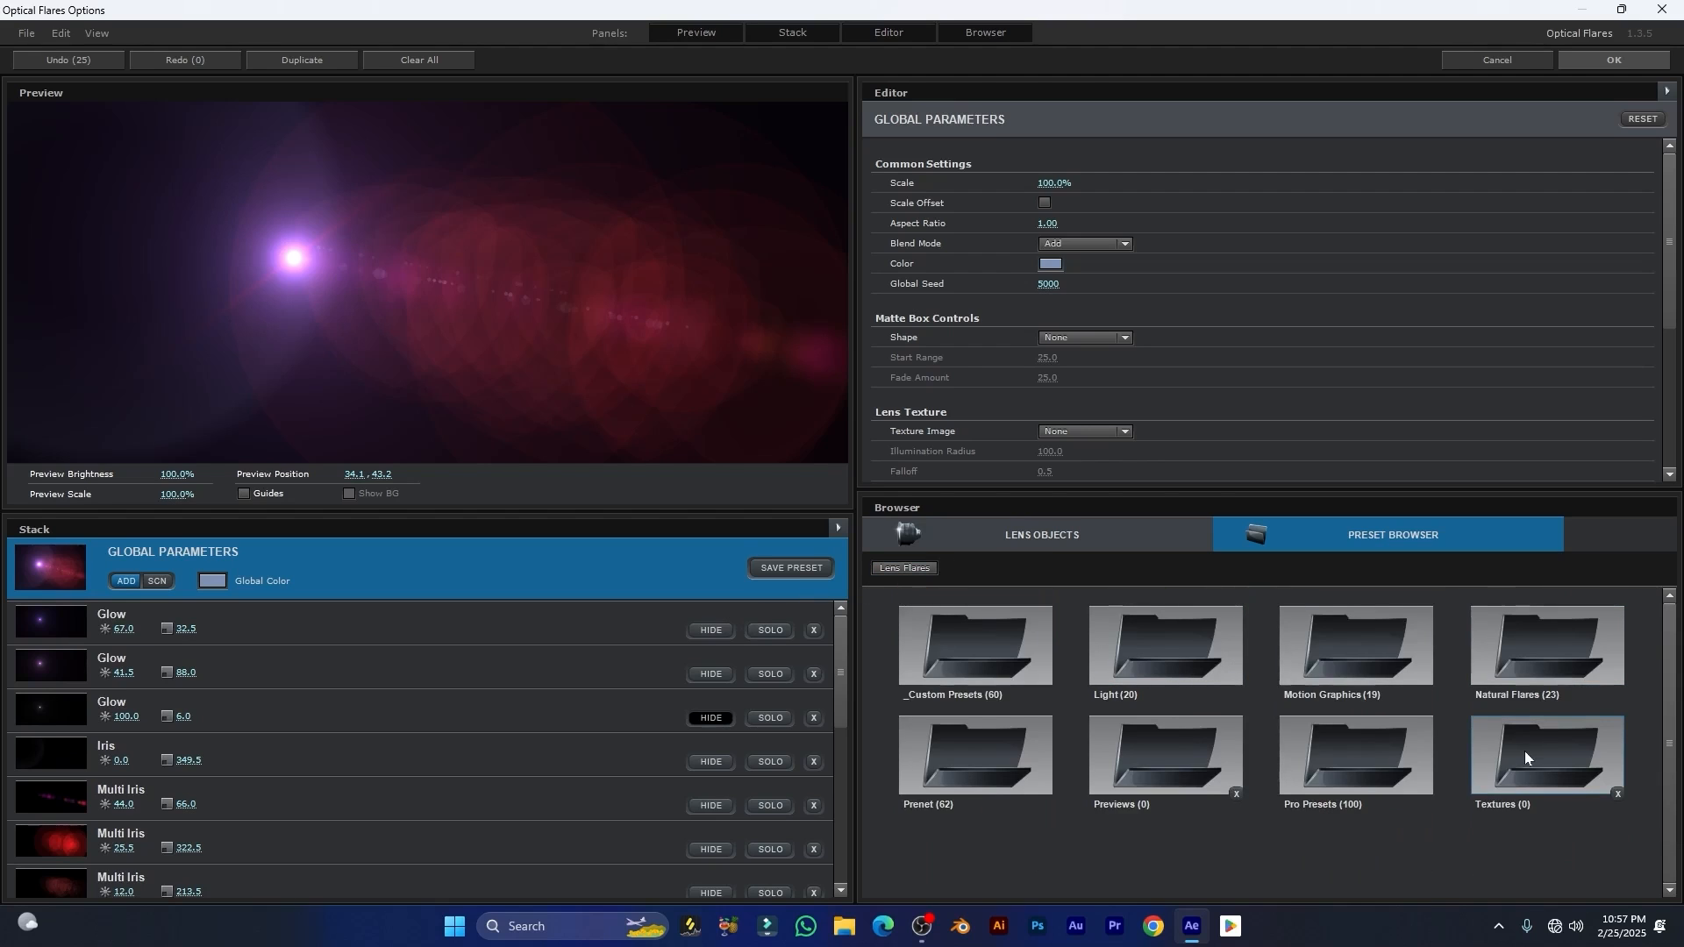
click(1535, 686)
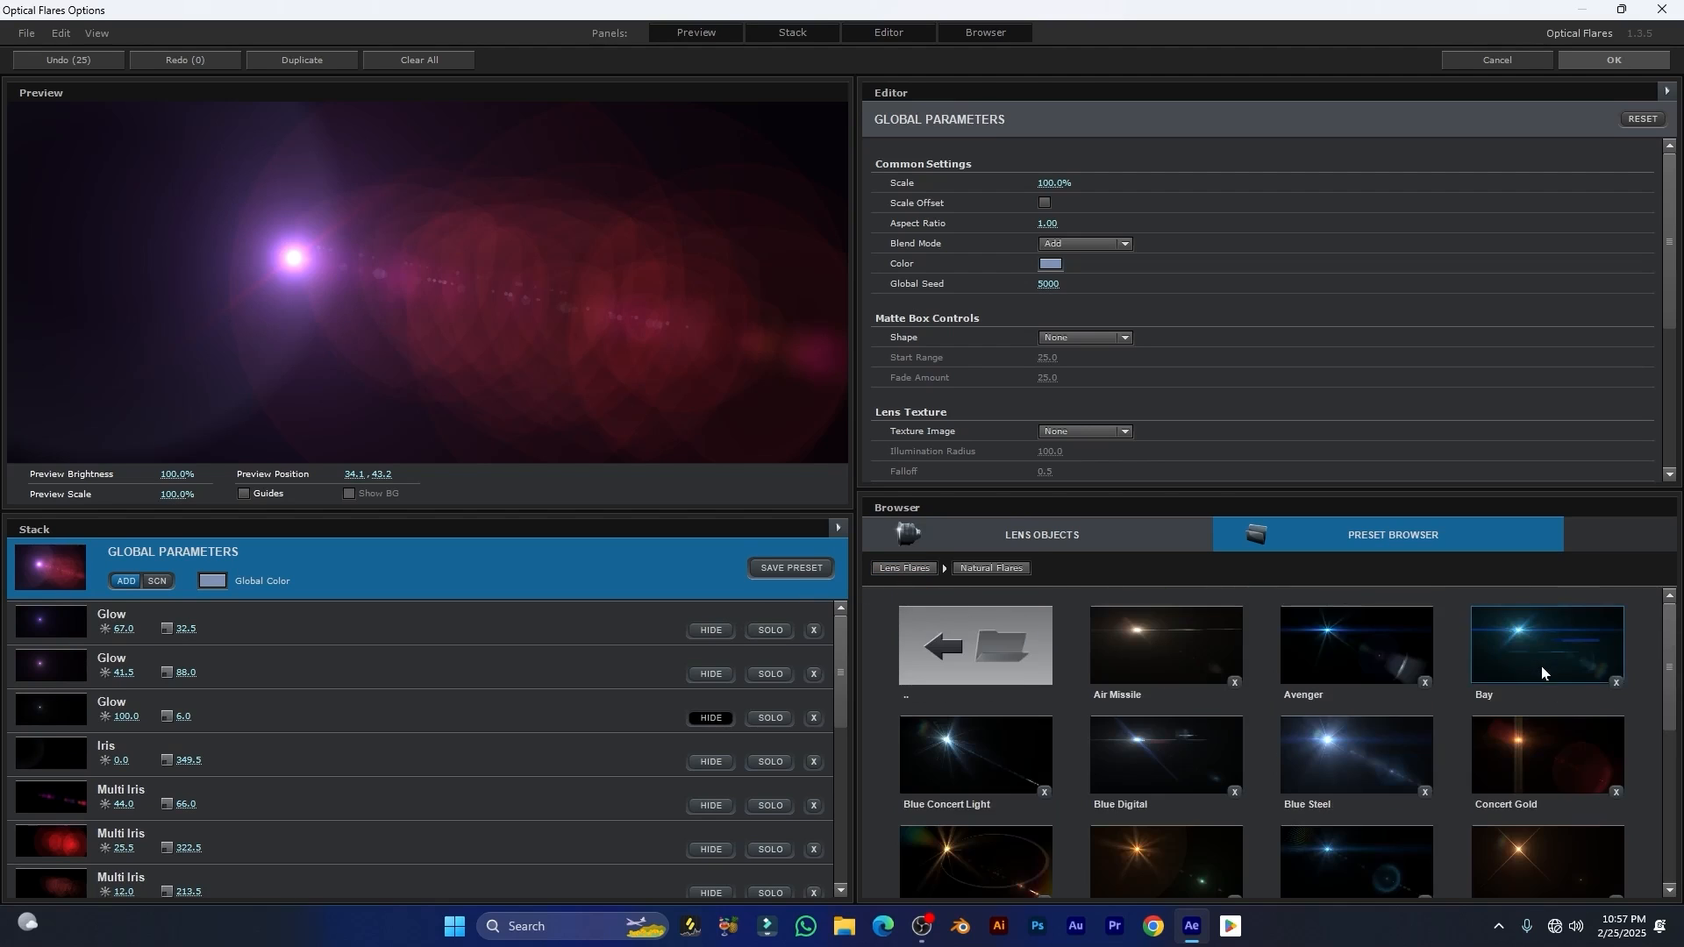
scroll(1312, 771, down, 3)
scroll(1312, 771, down, 1)
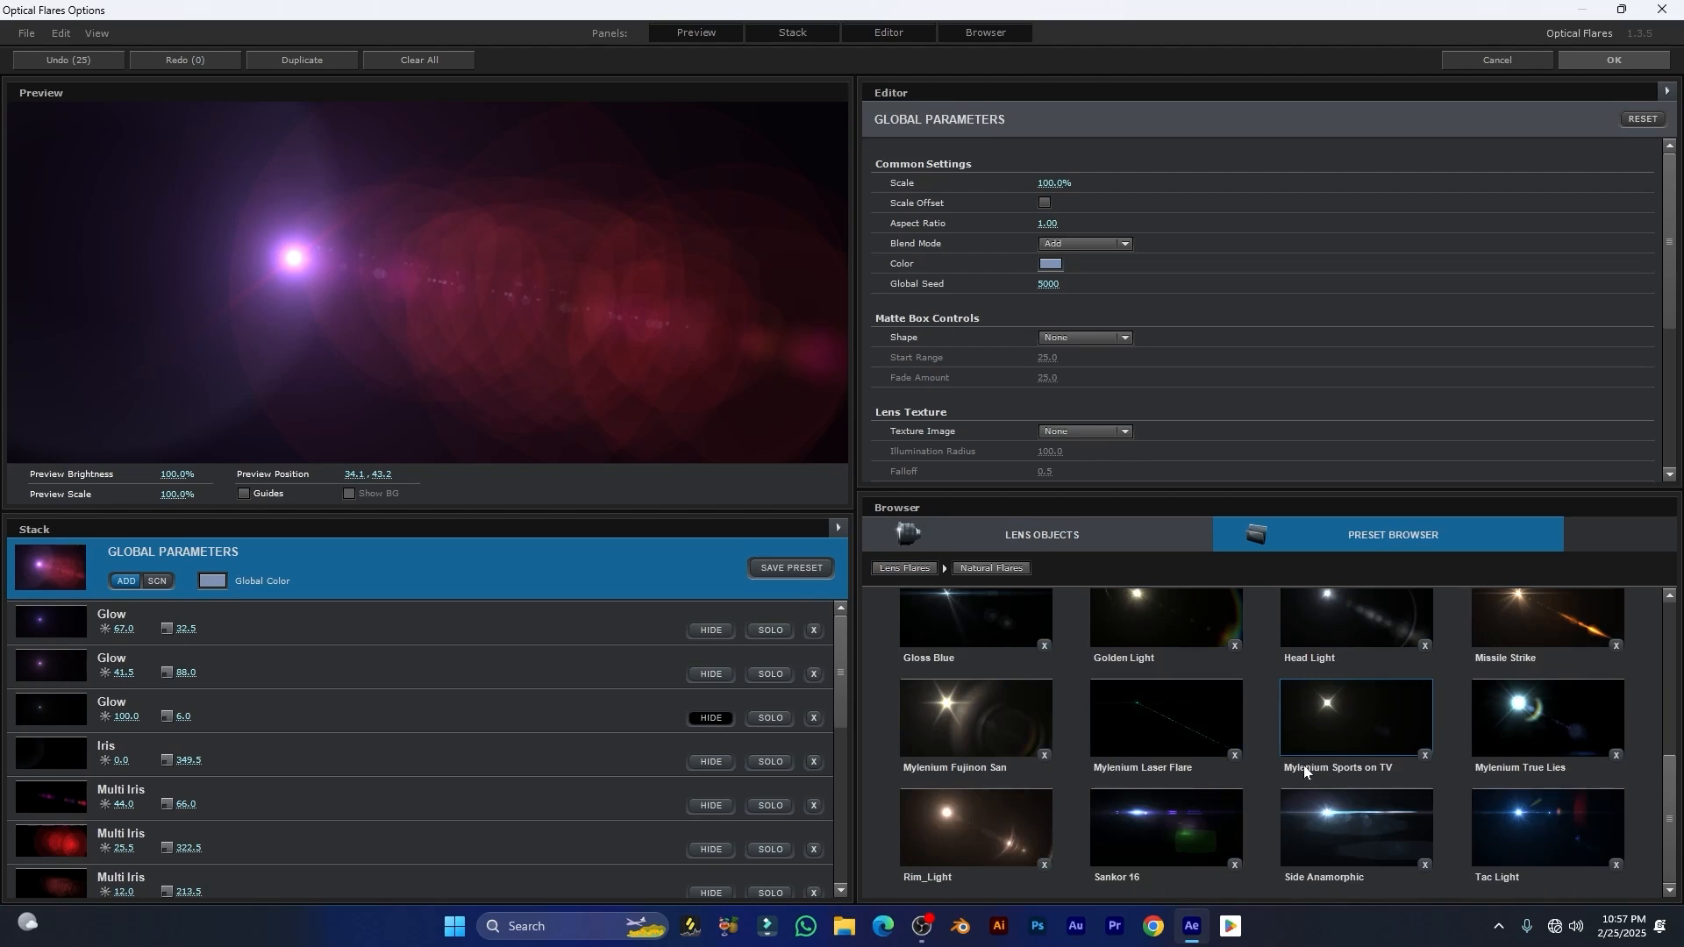
click(1372, 829)
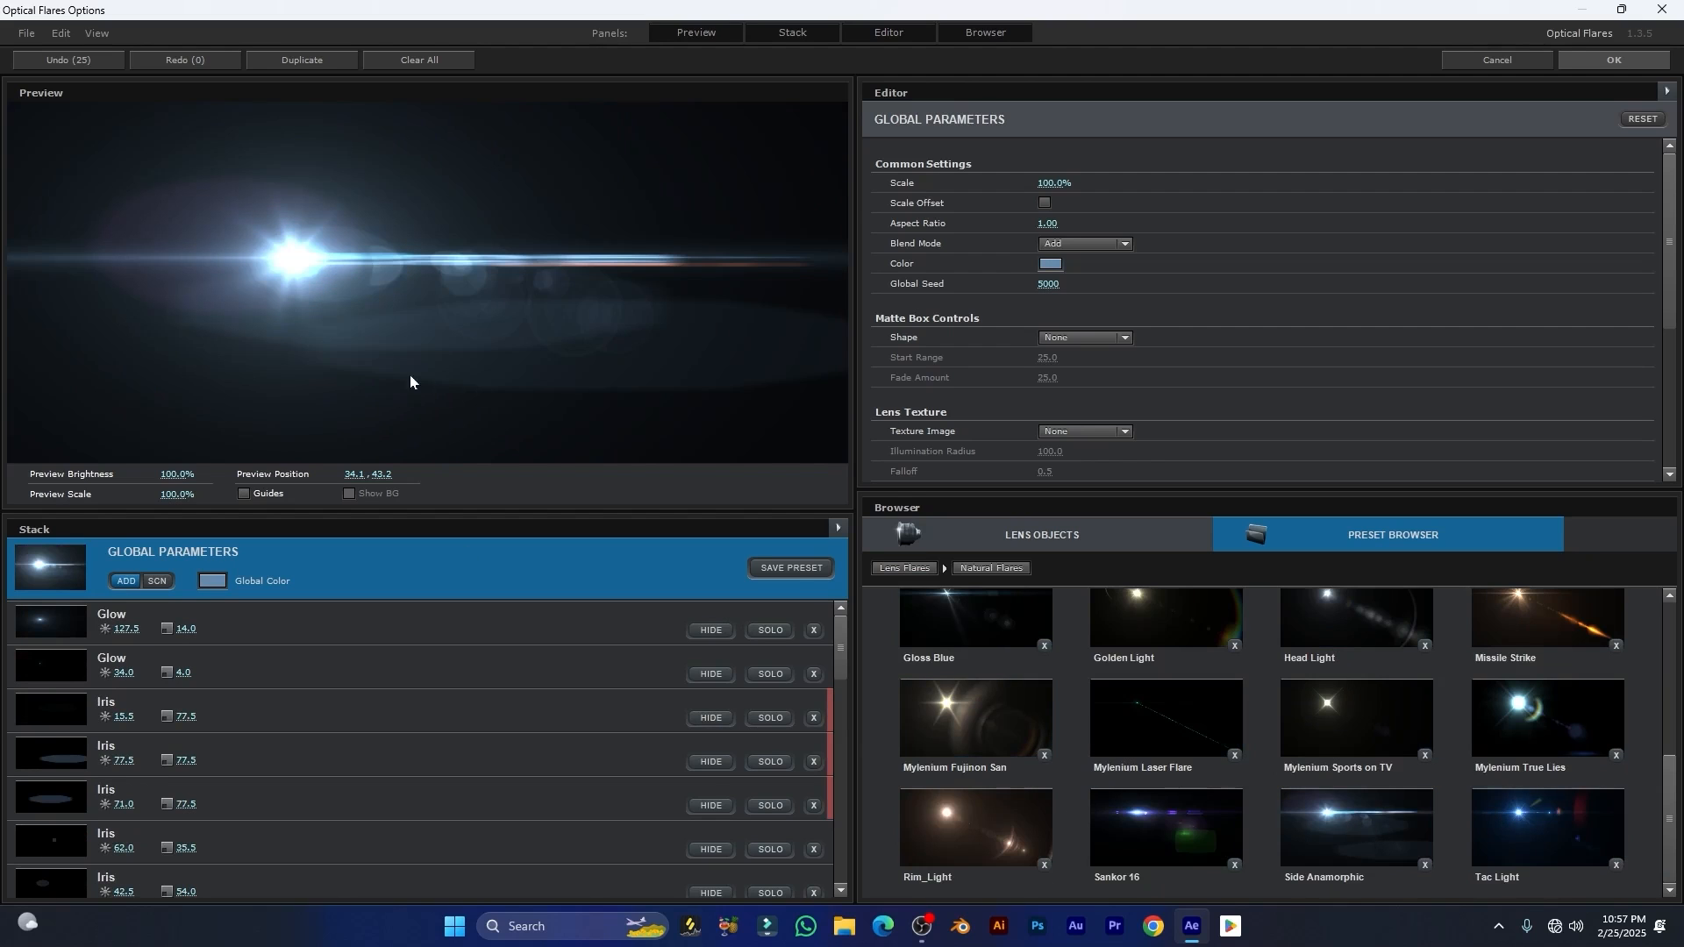
Step: Try the running_clown and ultimate_nightlife presets, repositioning the flare in the preview to about 58.8, 31.3 and finally about 21.9, -3.2
drag(288, 266, 555, 188)
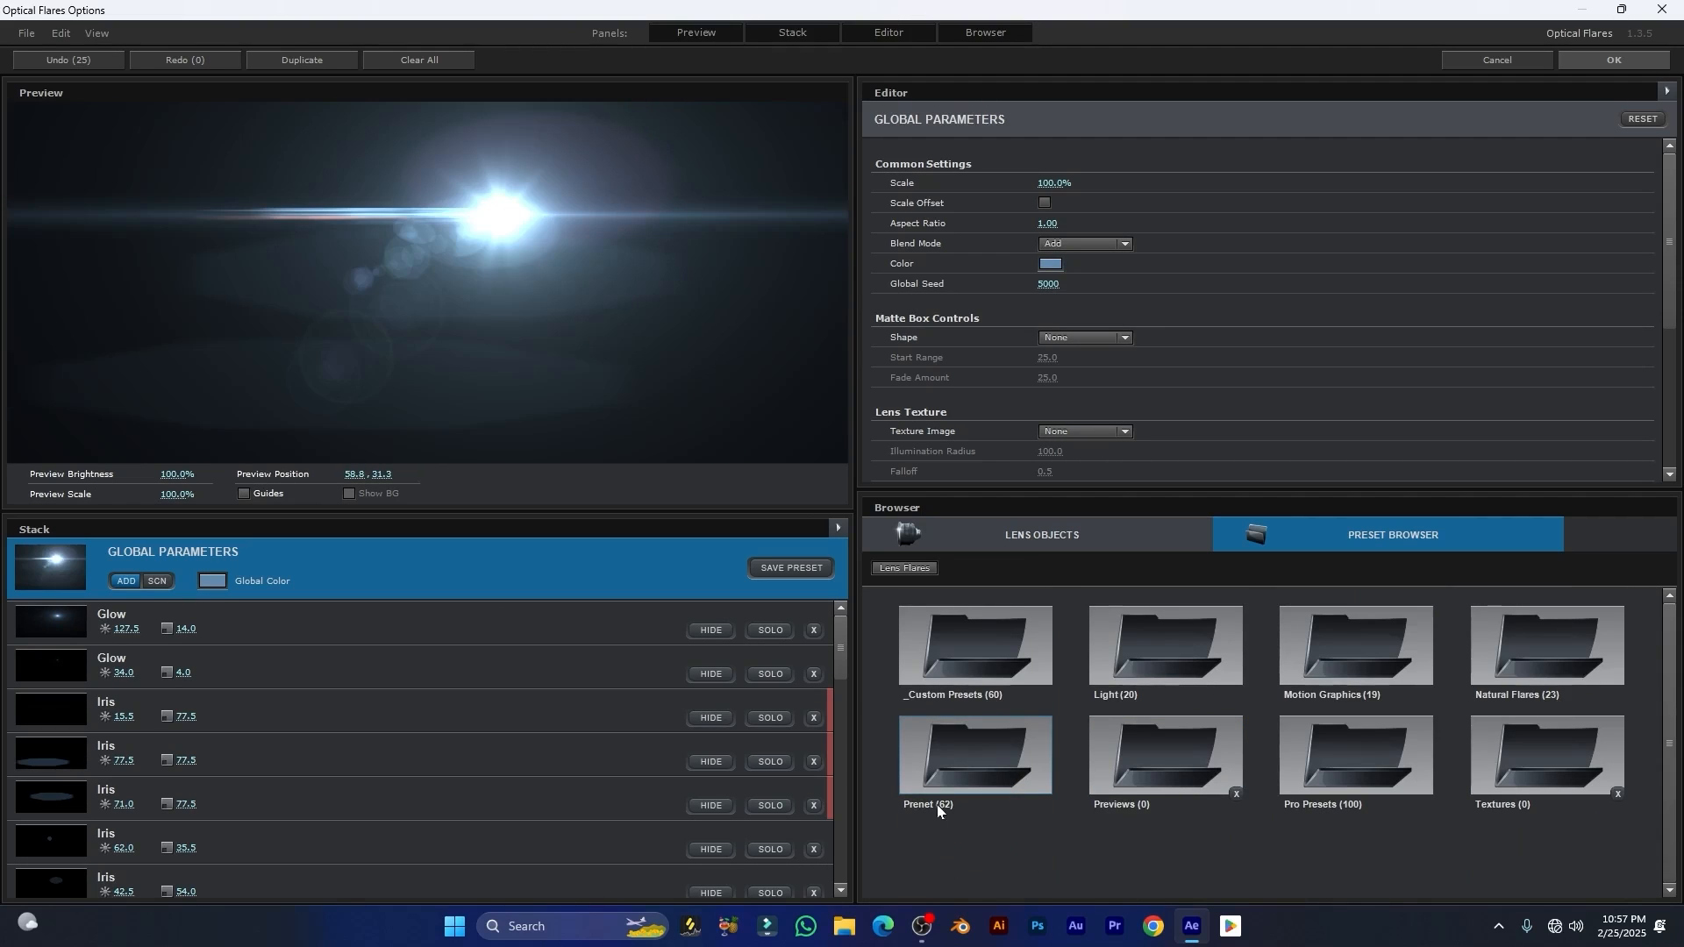
double_click(947, 769)
click(1177, 623)
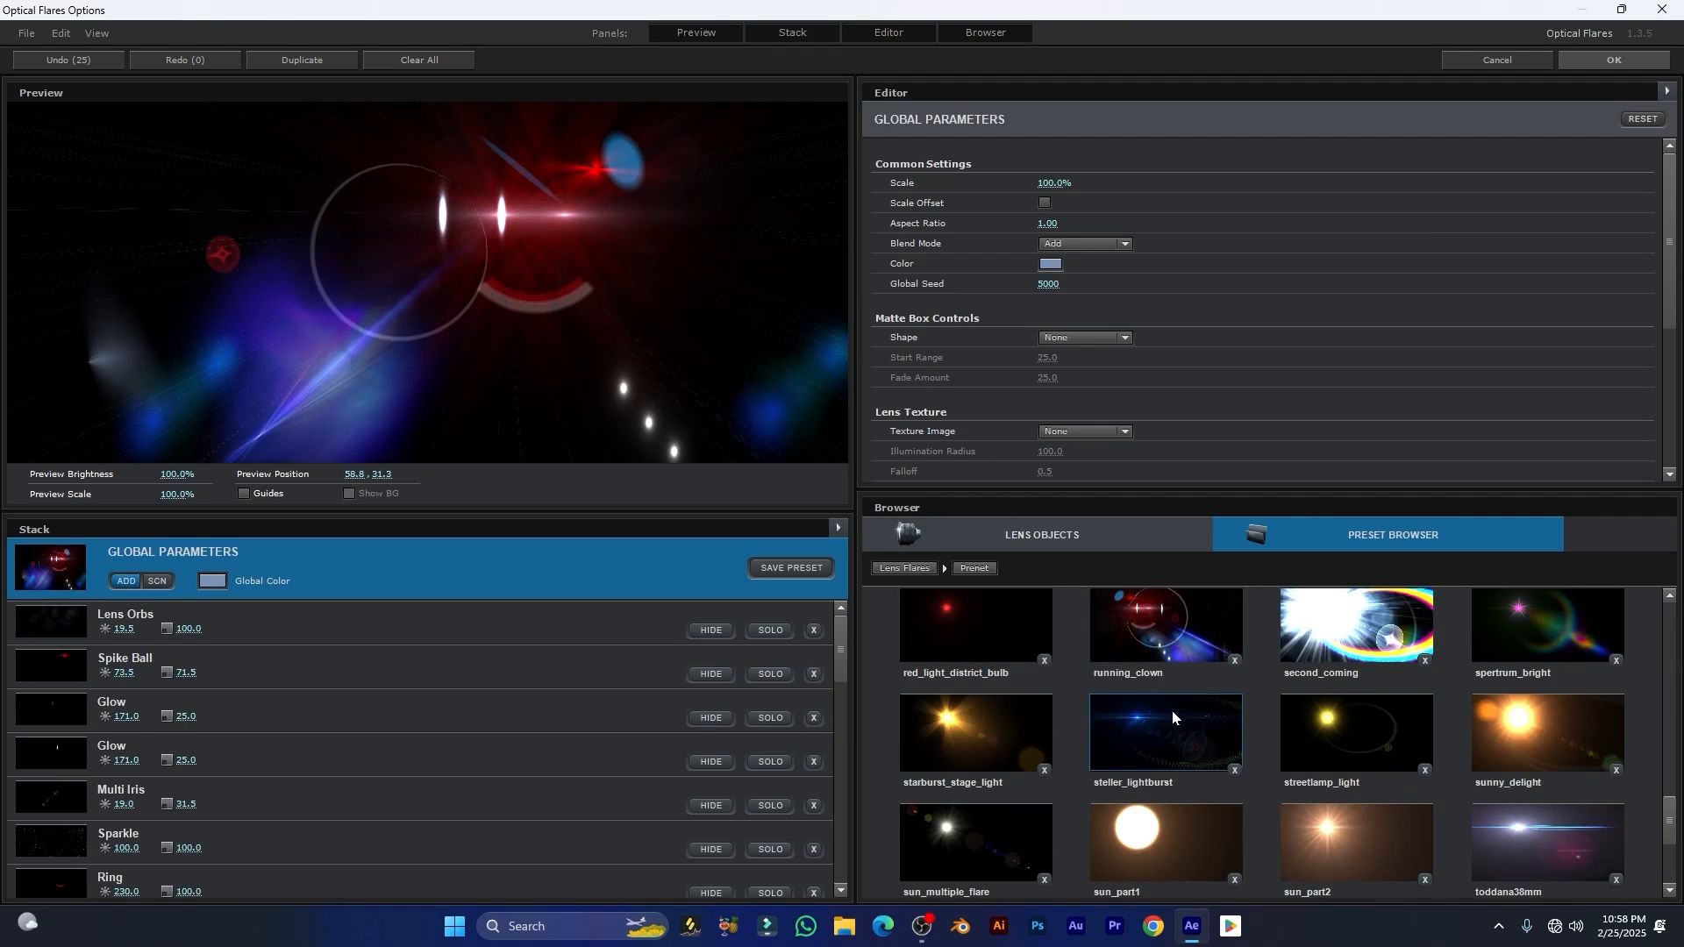
drag(484, 253, 337, 342)
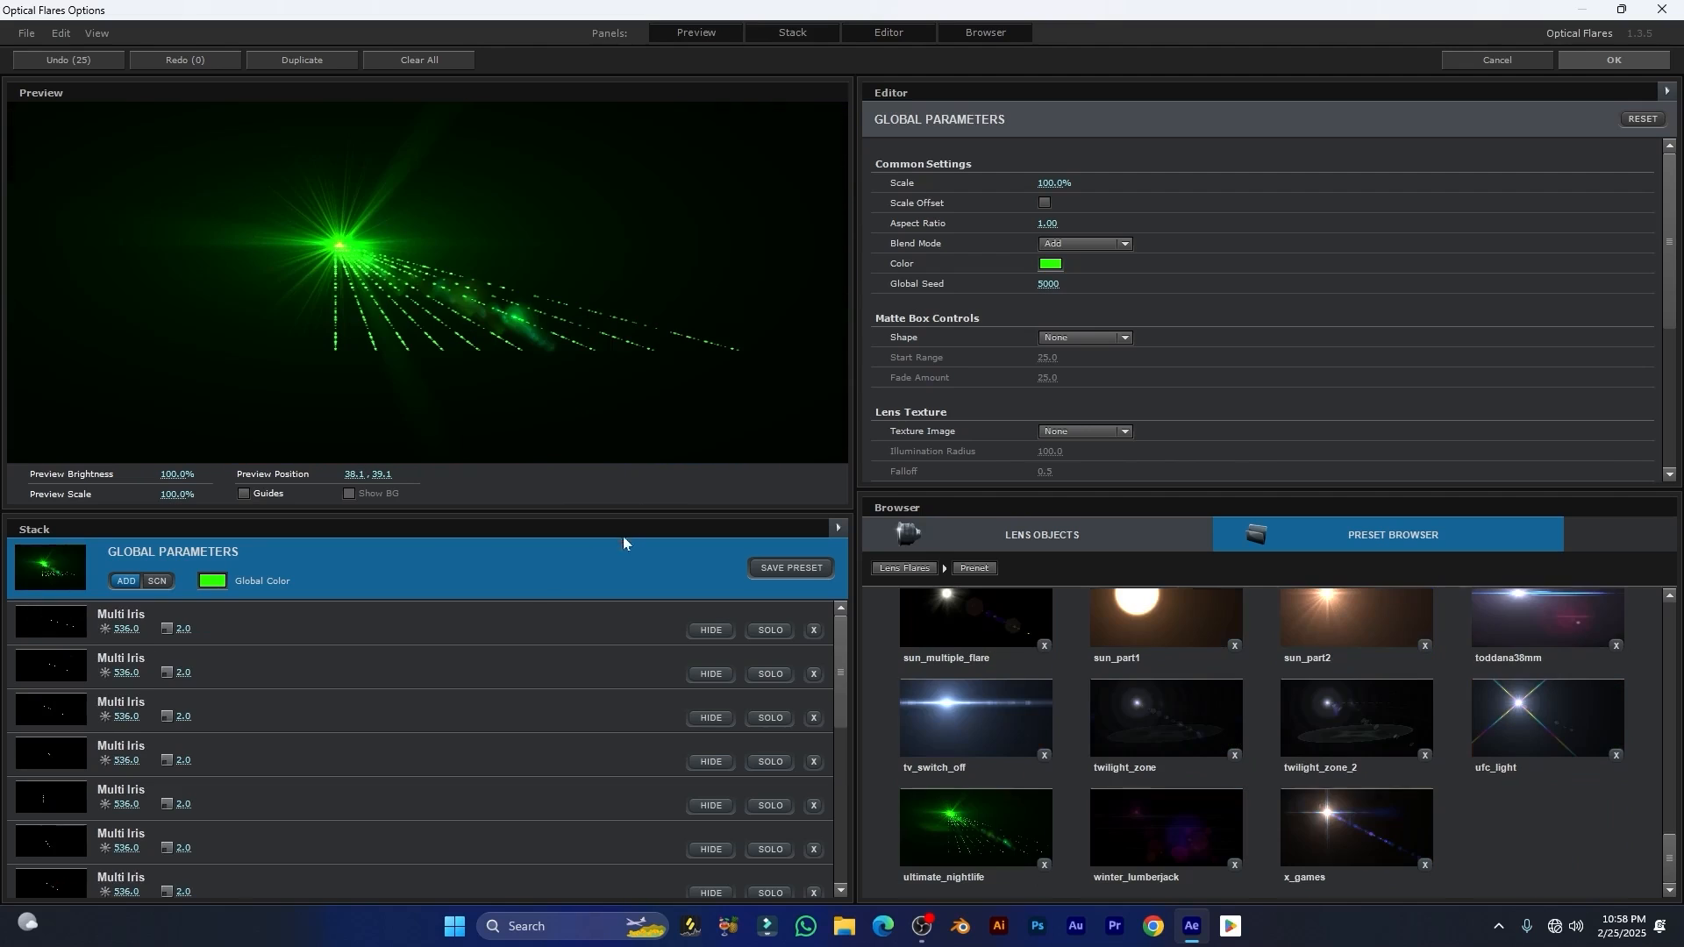
drag(338, 245, 191, 90)
Step: Load the Wasteland preset from the Pro Presets folder, move the preview flare to about 57.5, 28.9, and apply the flare to the composition
click(906, 568)
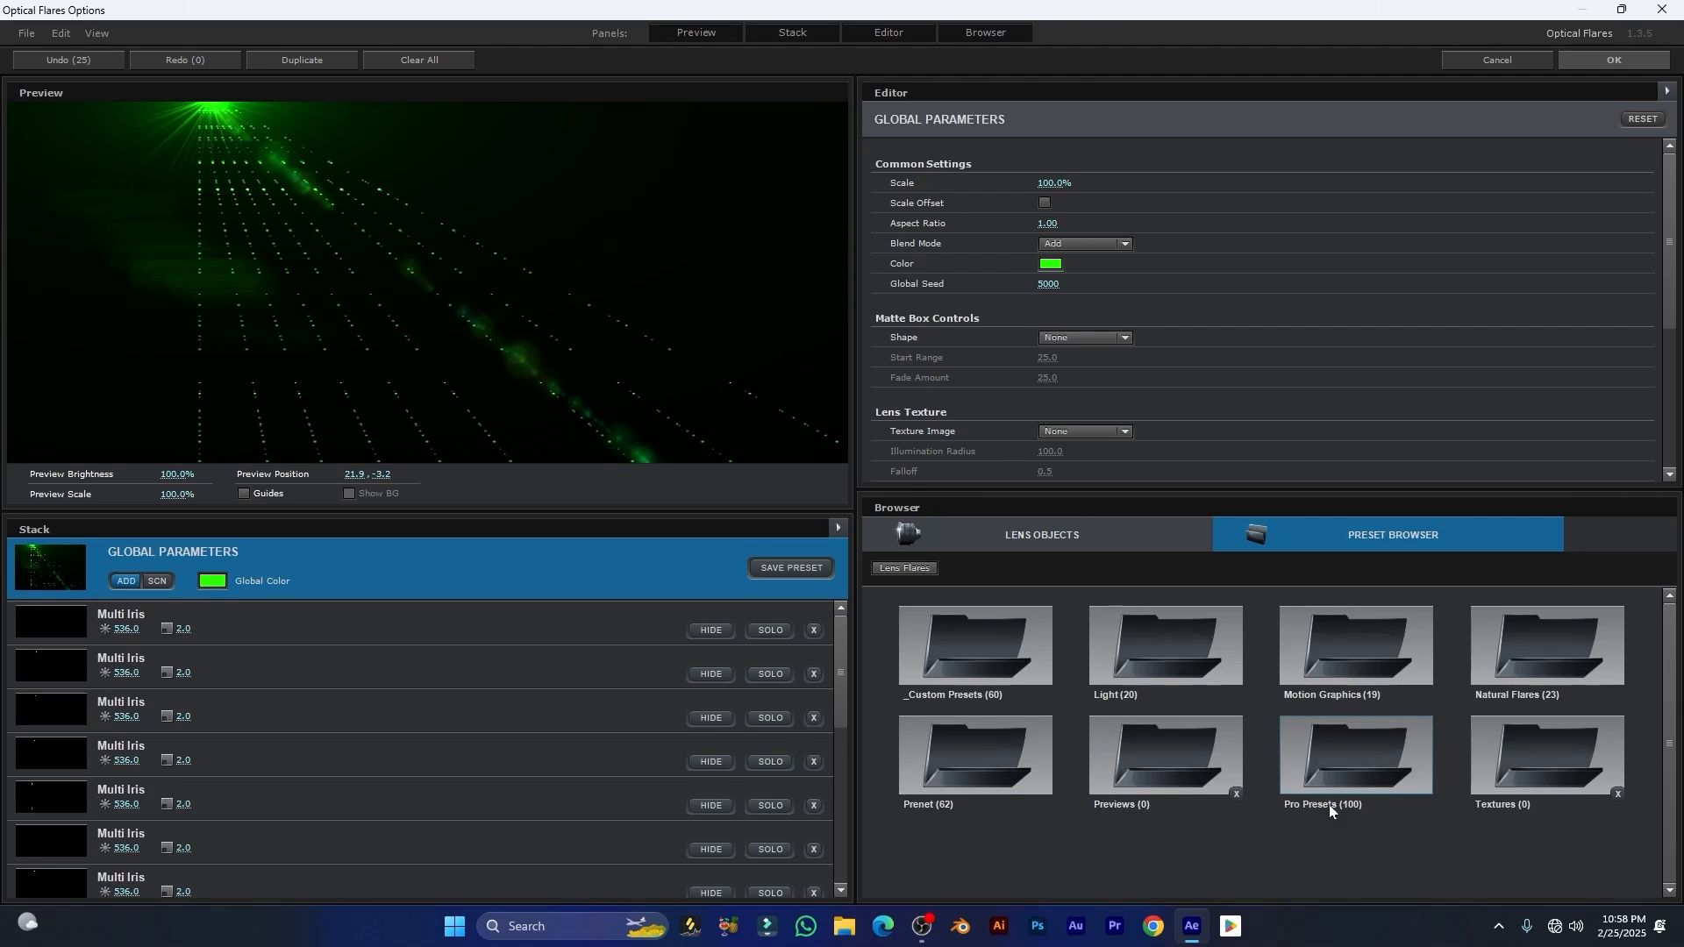
double_click(1351, 772)
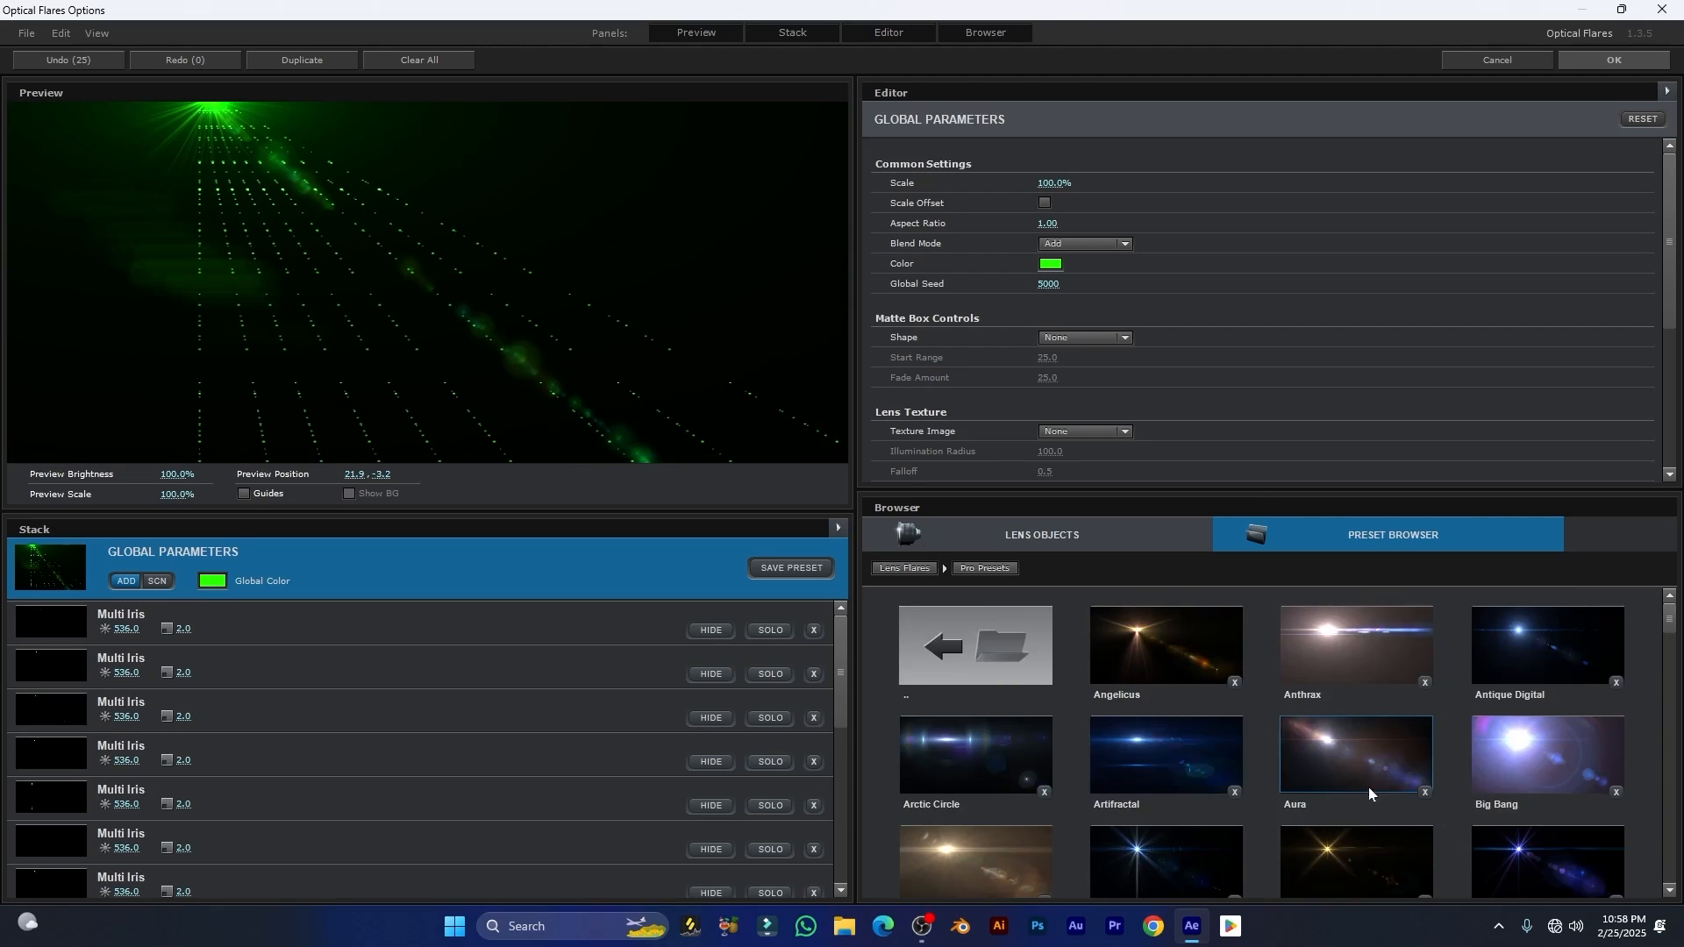
scroll(1368, 764, down, 15)
scroll(1419, 751, down, 3)
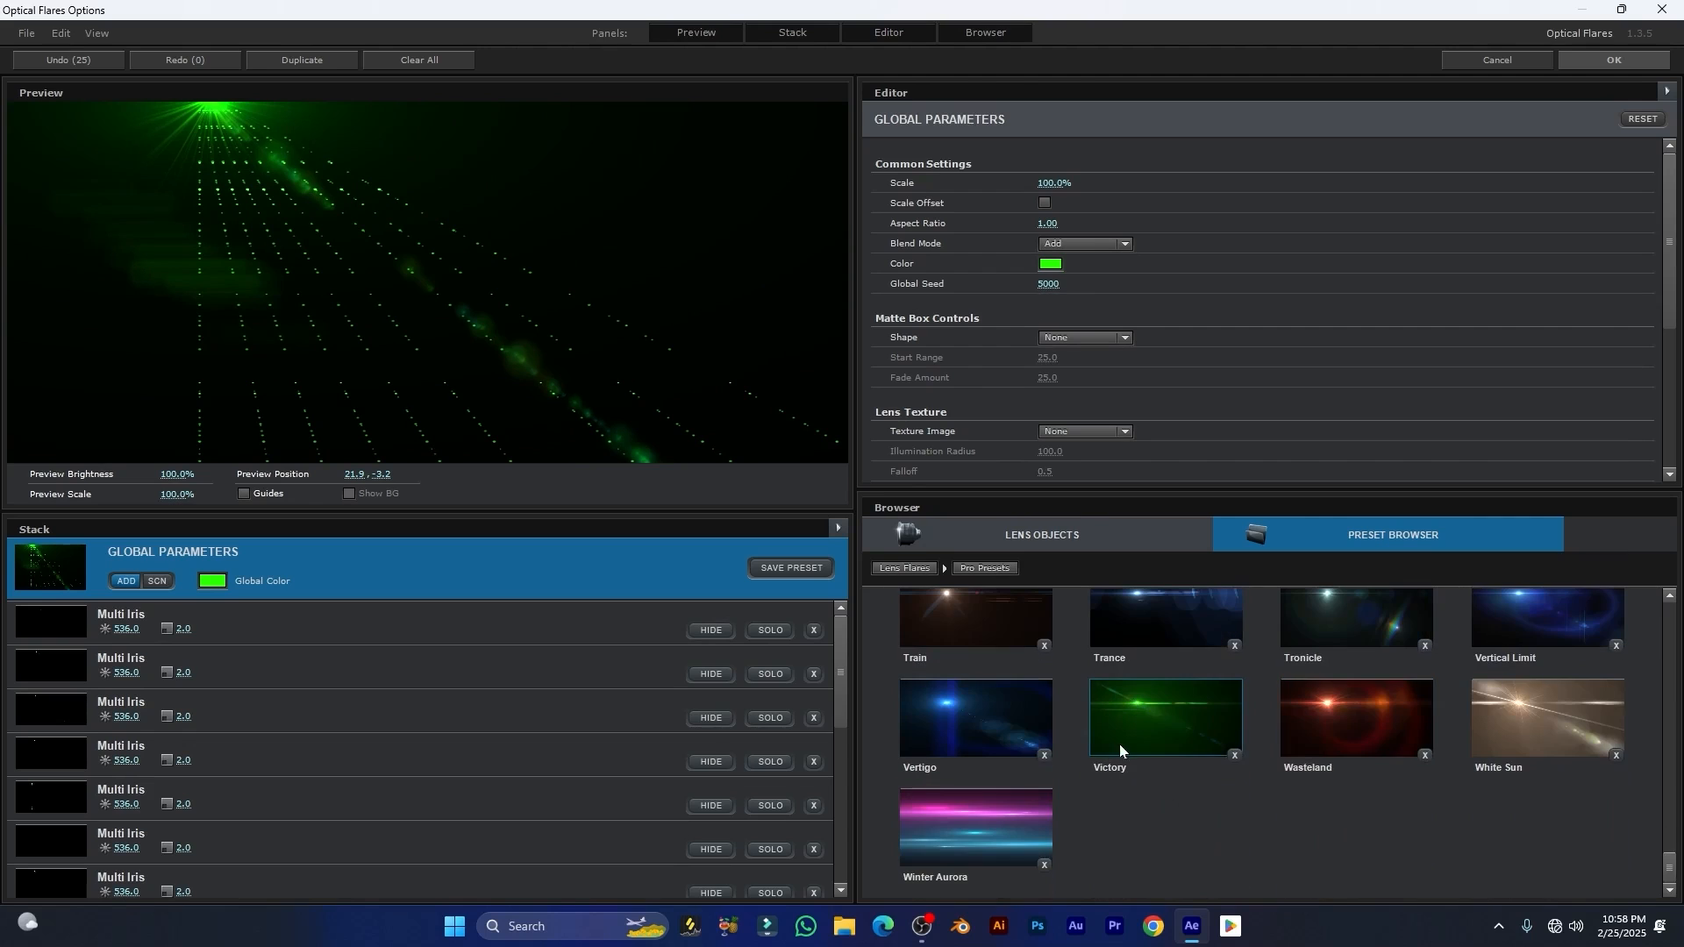
click(1363, 721)
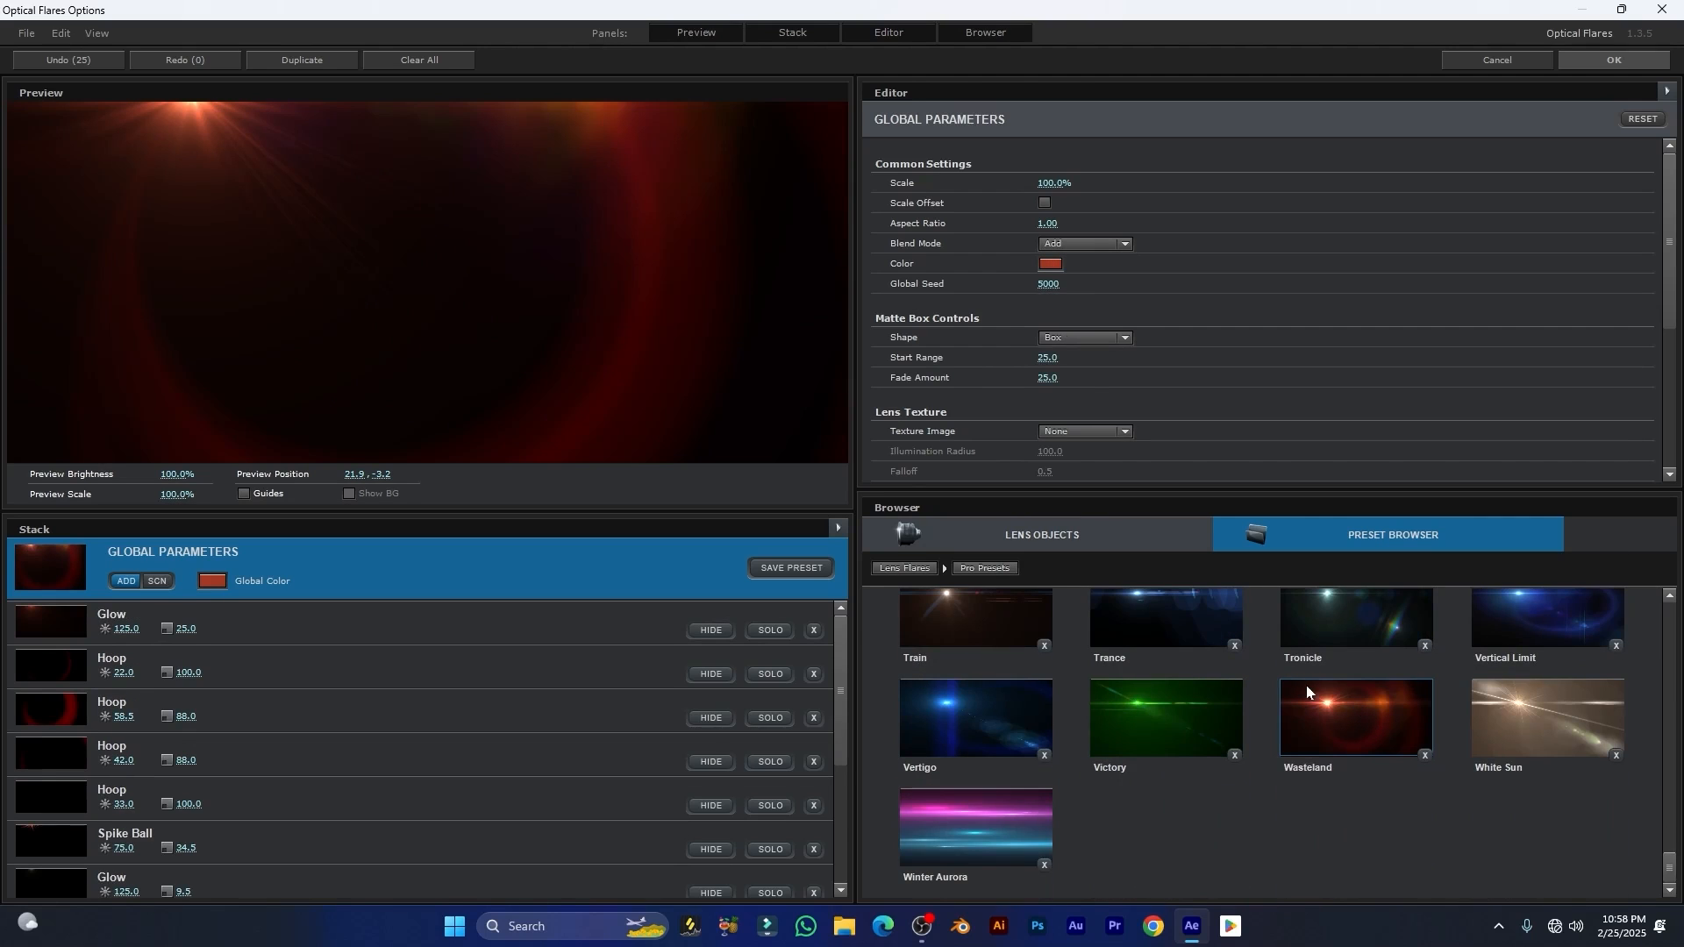
drag(181, 135, 577, 264)
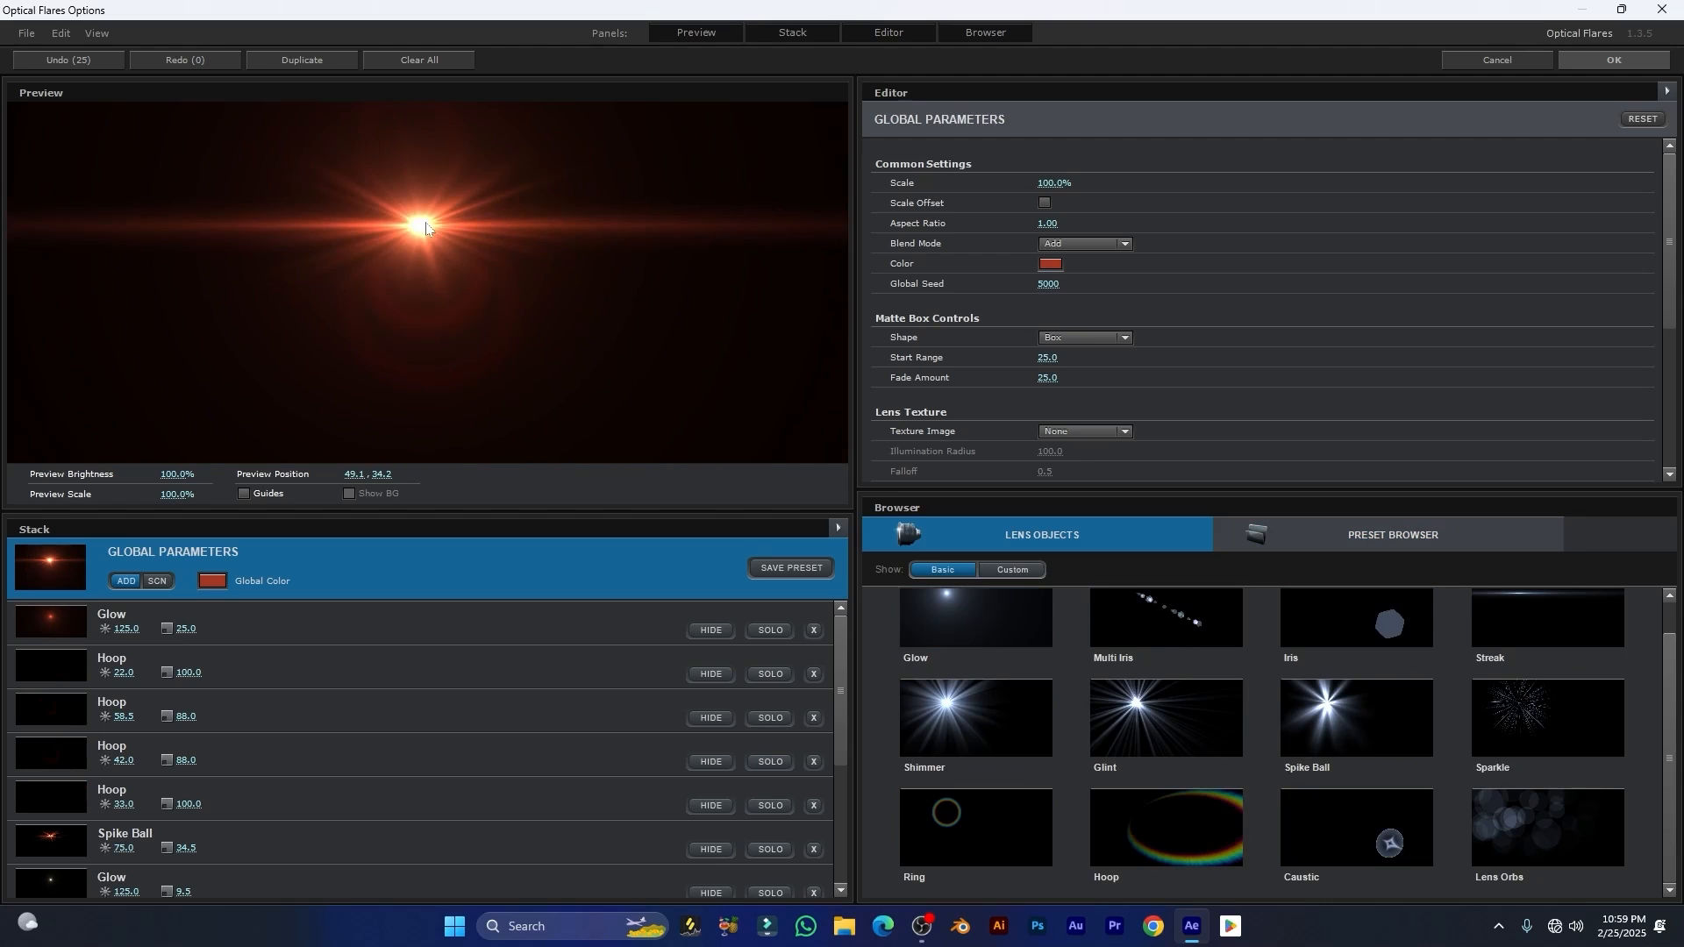
drag(425, 228, 436, 215)
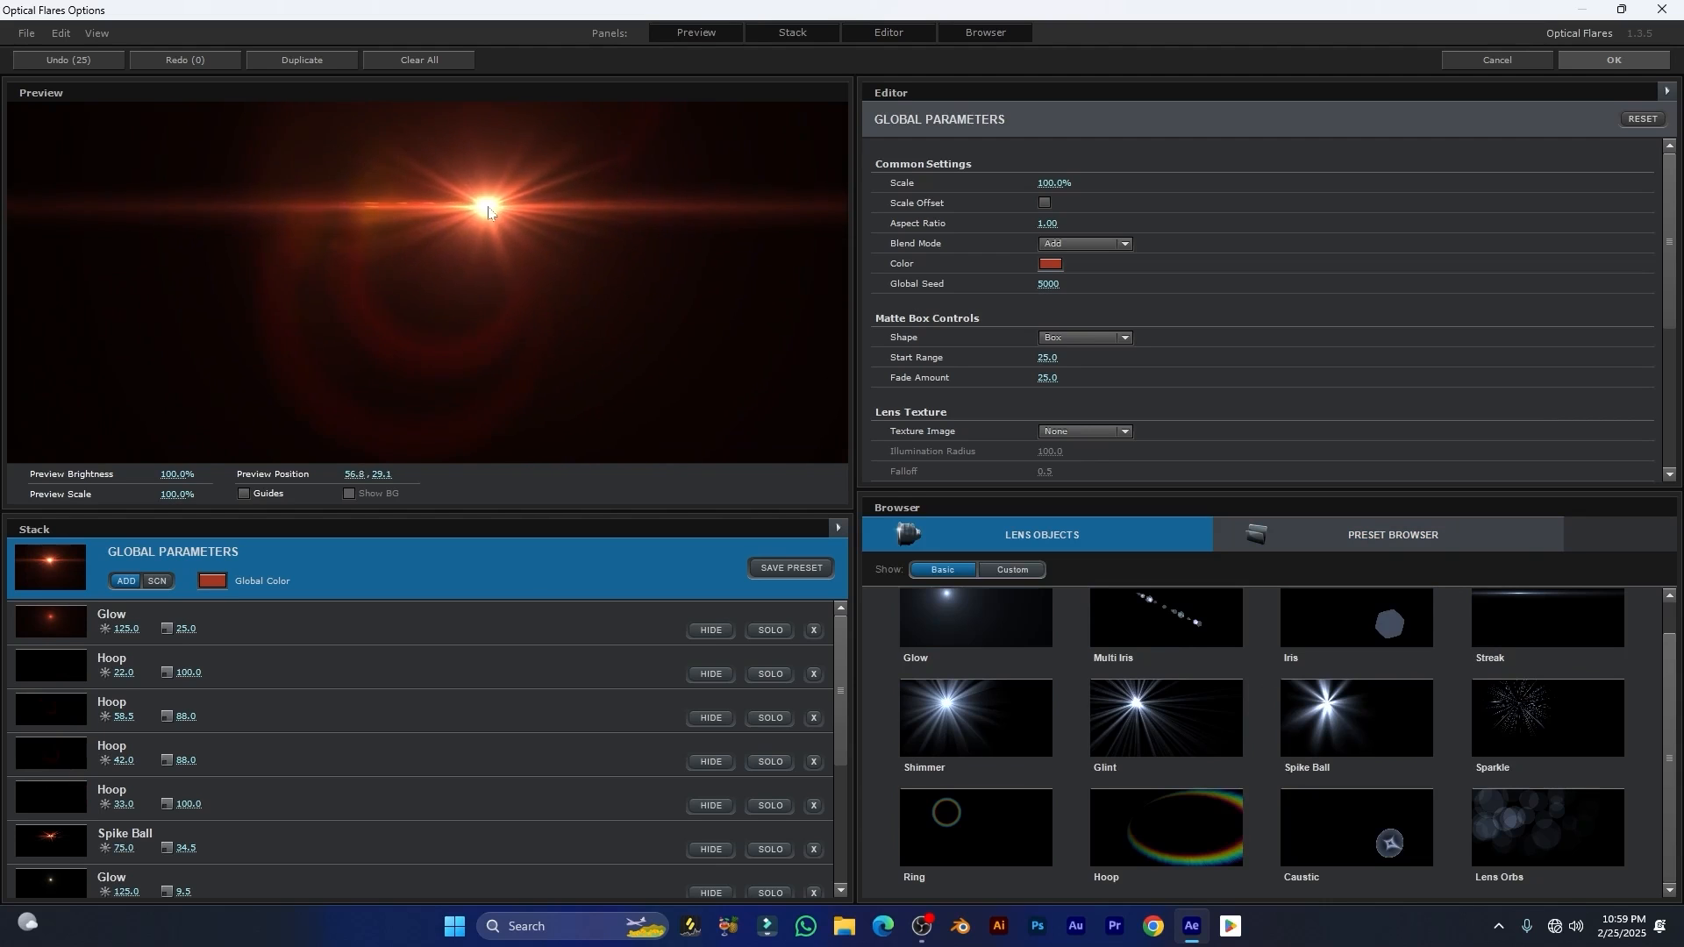
click(1612, 60)
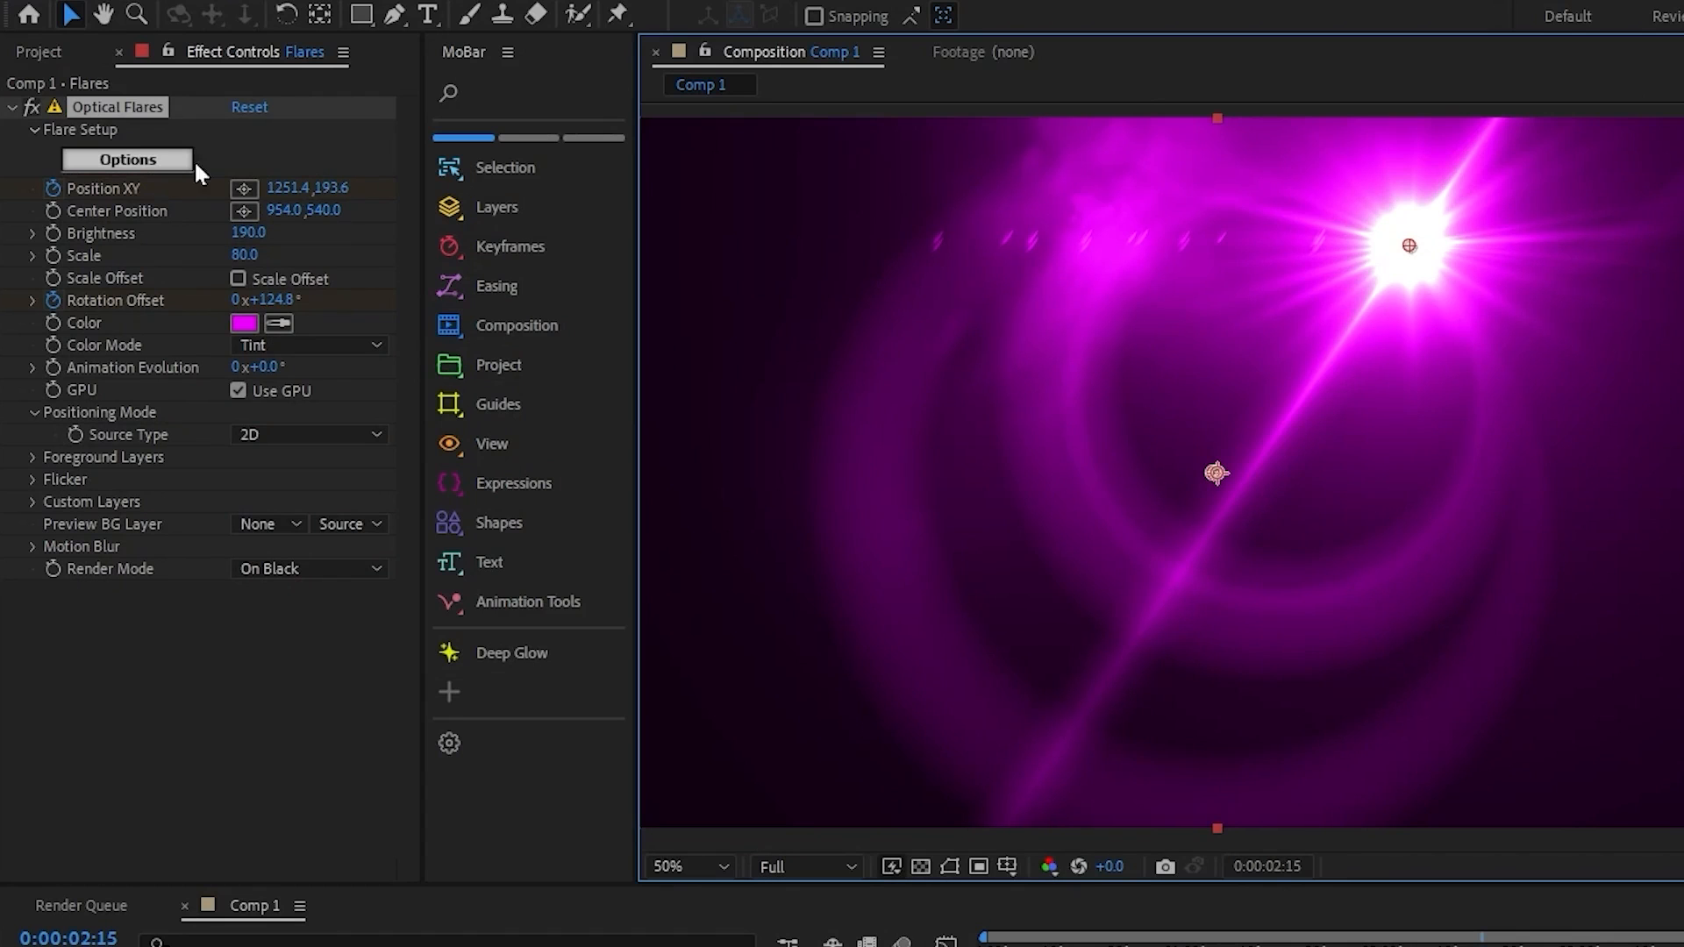
Step: Move the flare in the composition to about 499.4, 365.6 and set its colour to the lighter magenta F665FF
click(116, 108)
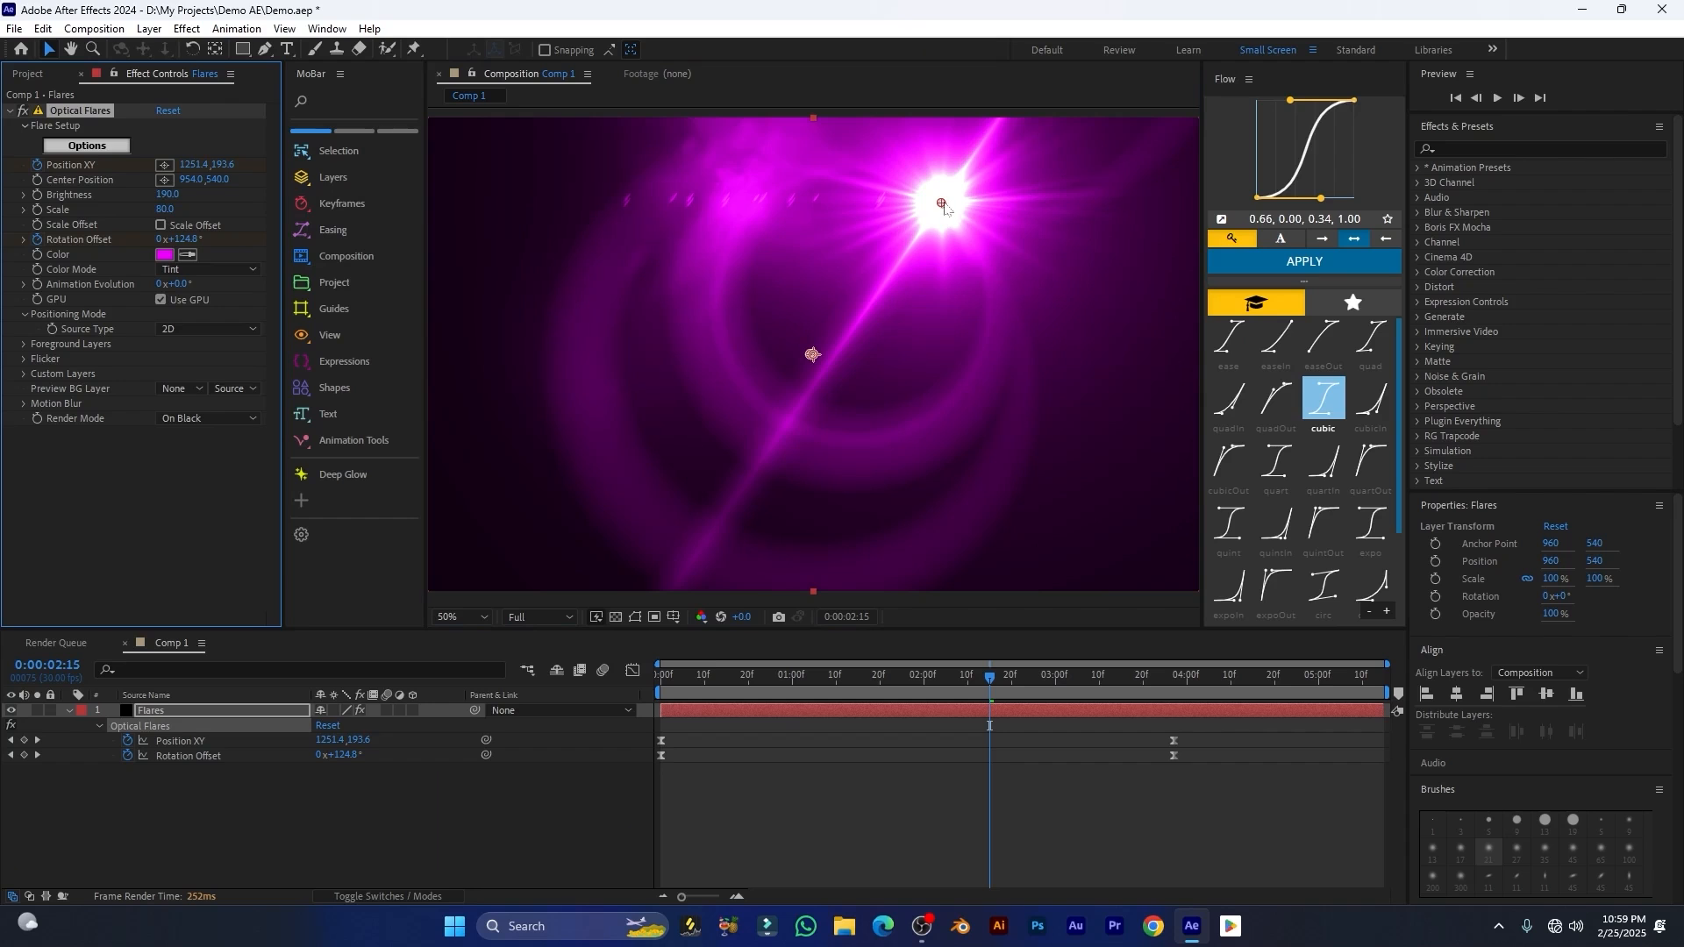
drag(945, 207, 610, 278)
click(164, 256)
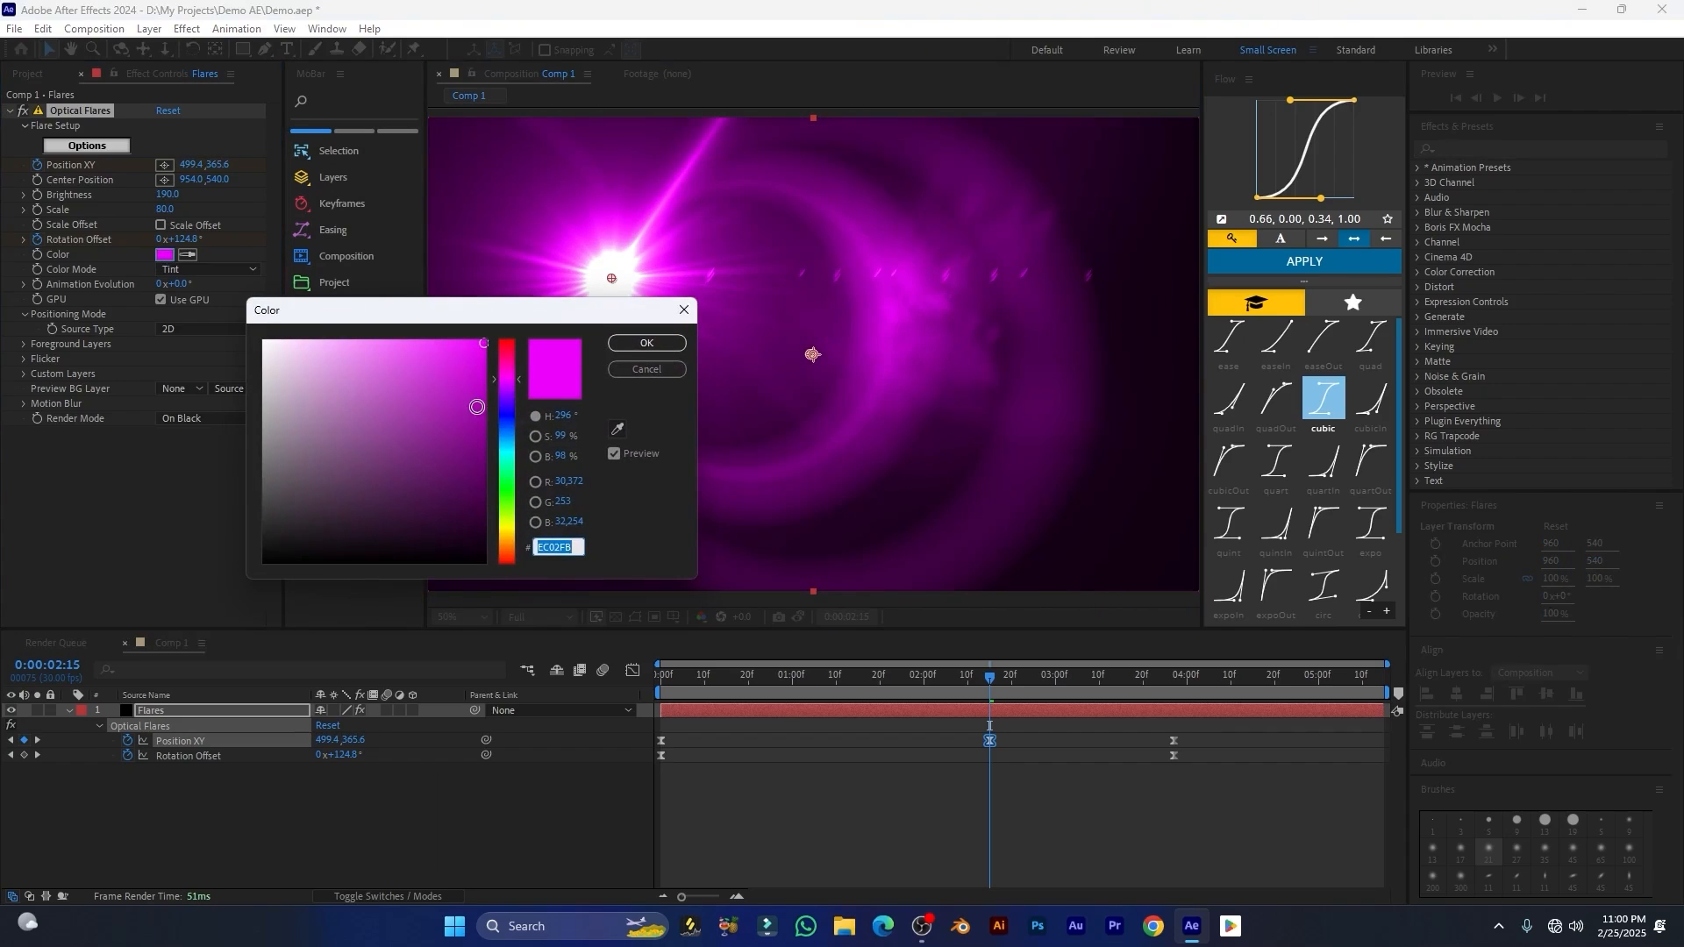
click(396, 337)
click(645, 343)
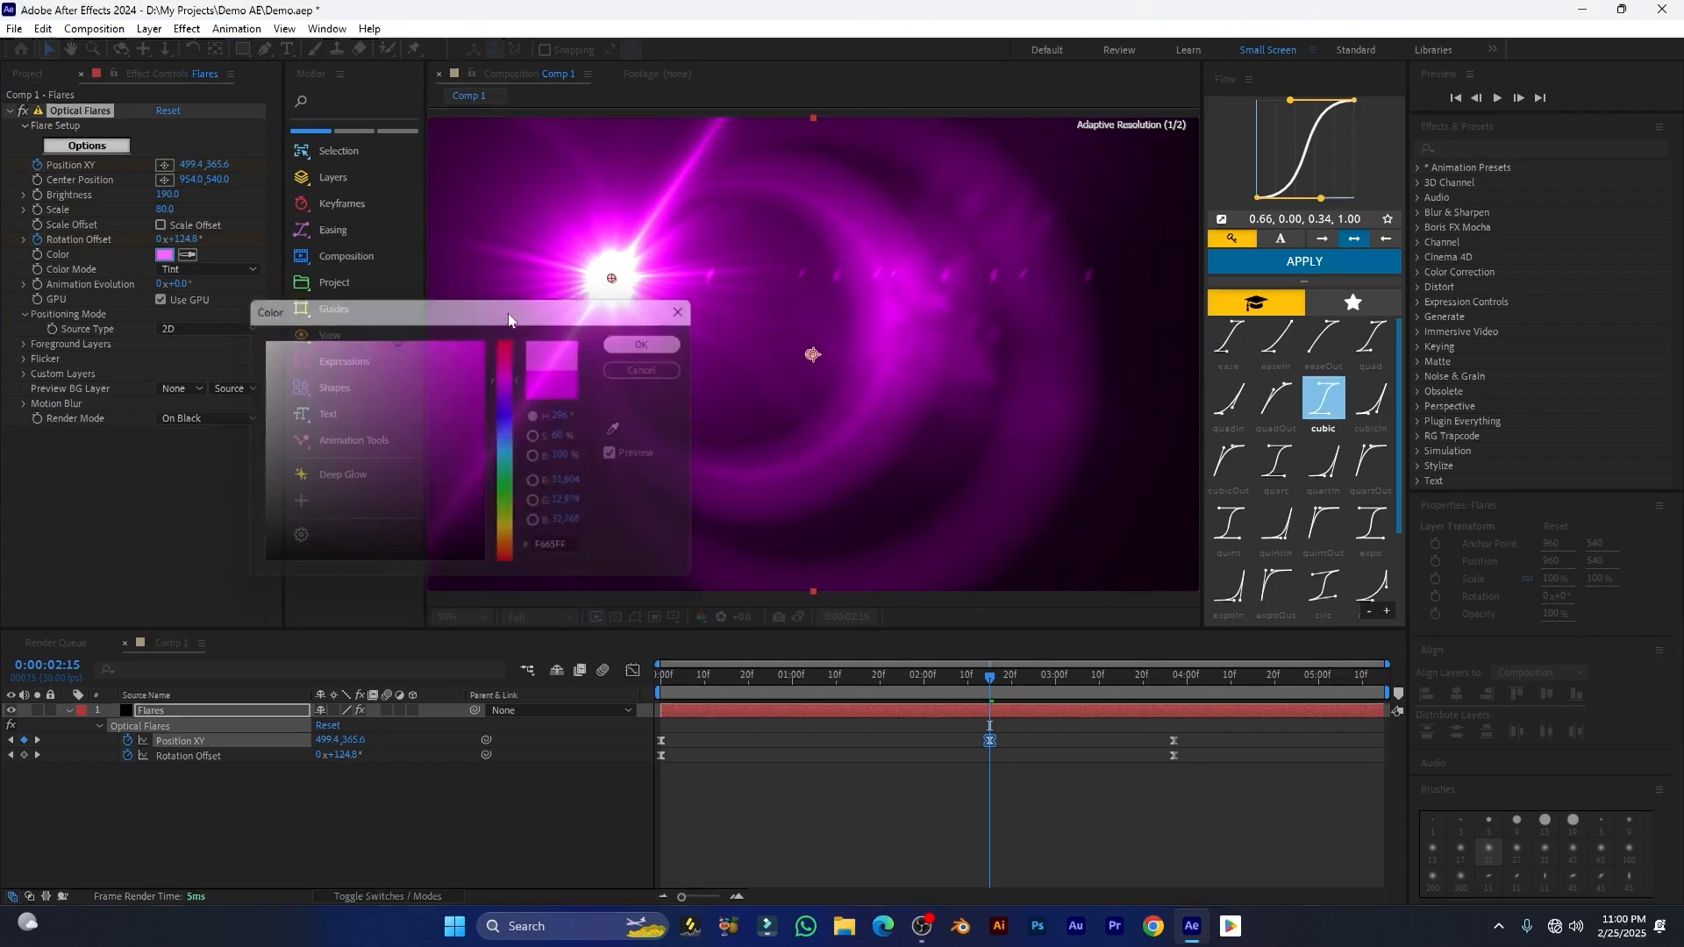
Step: Reset the Optical Flares effect on the Flares layer to its defaults and make the Flow easing extension wider
click(168, 111)
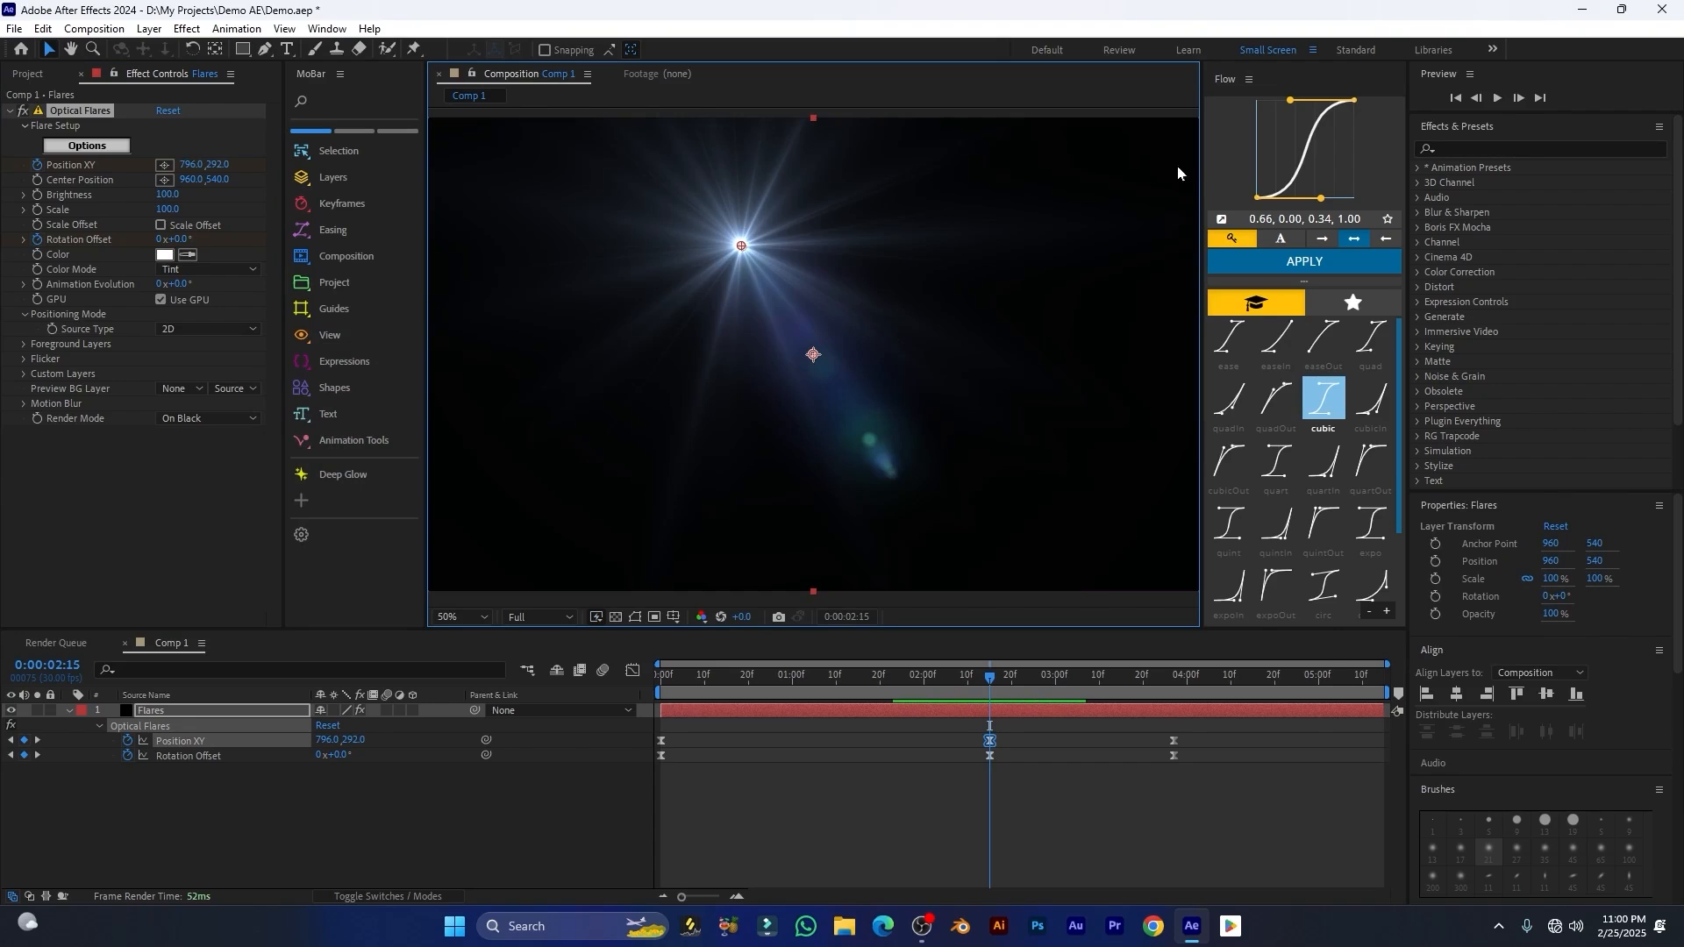
drag(1203, 173, 1035, 171)
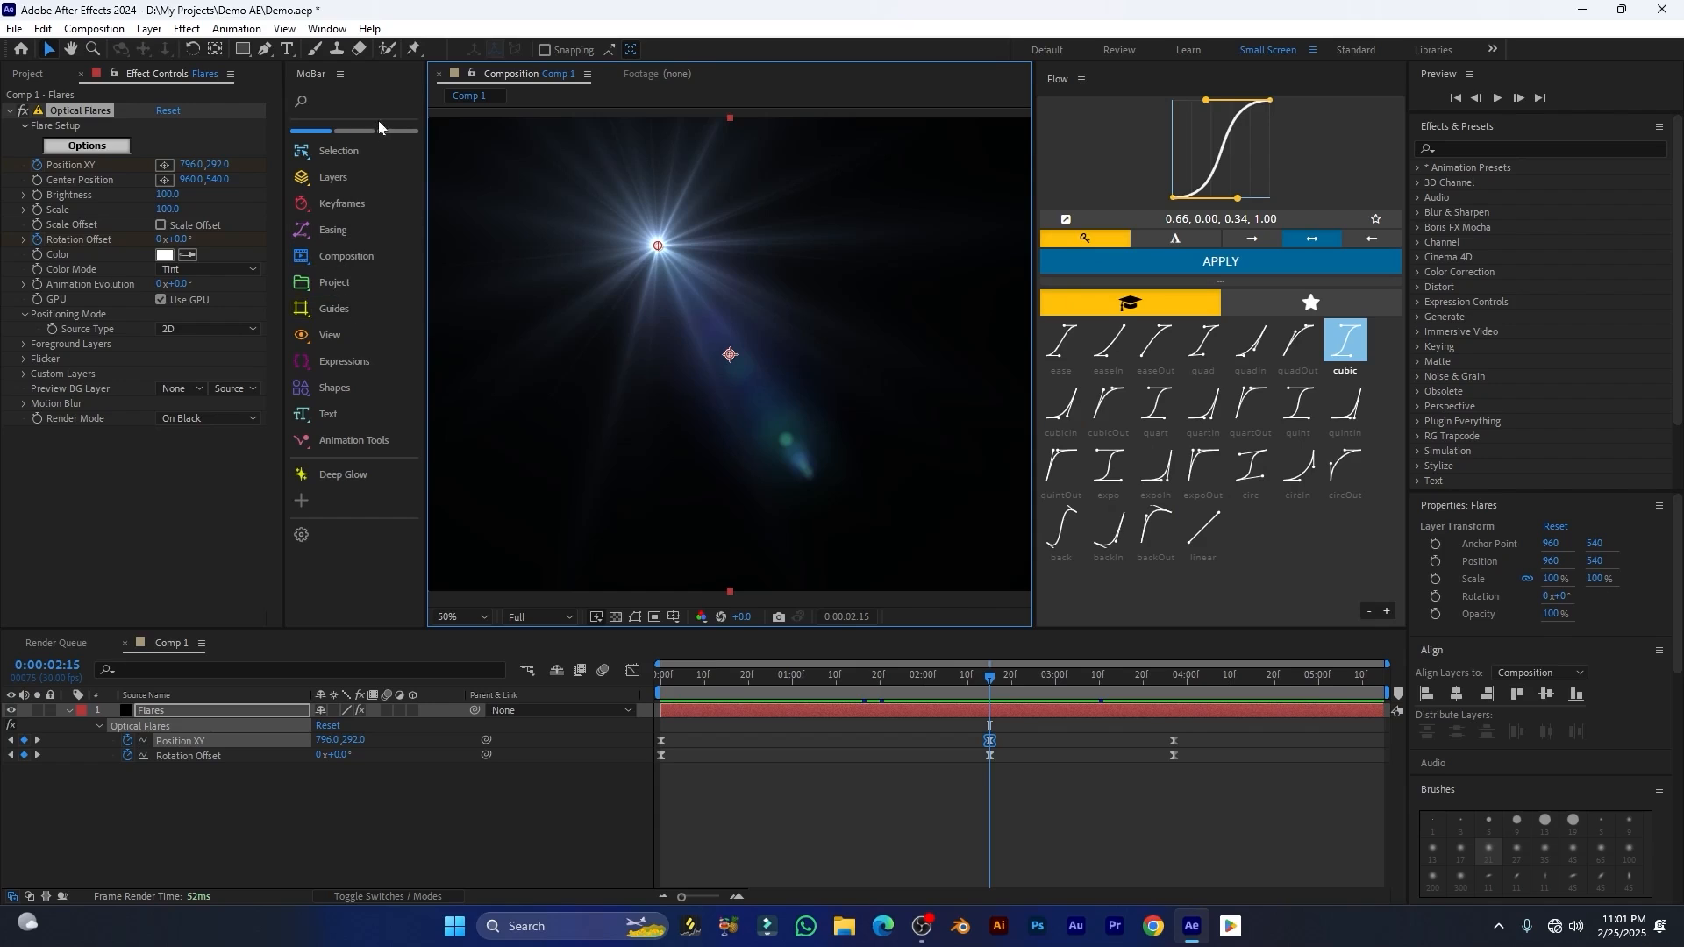
Step: Look through MoBar's Selection, Layers, Keyframes, Easing, Composition, Project and Guides command sets
click(305, 156)
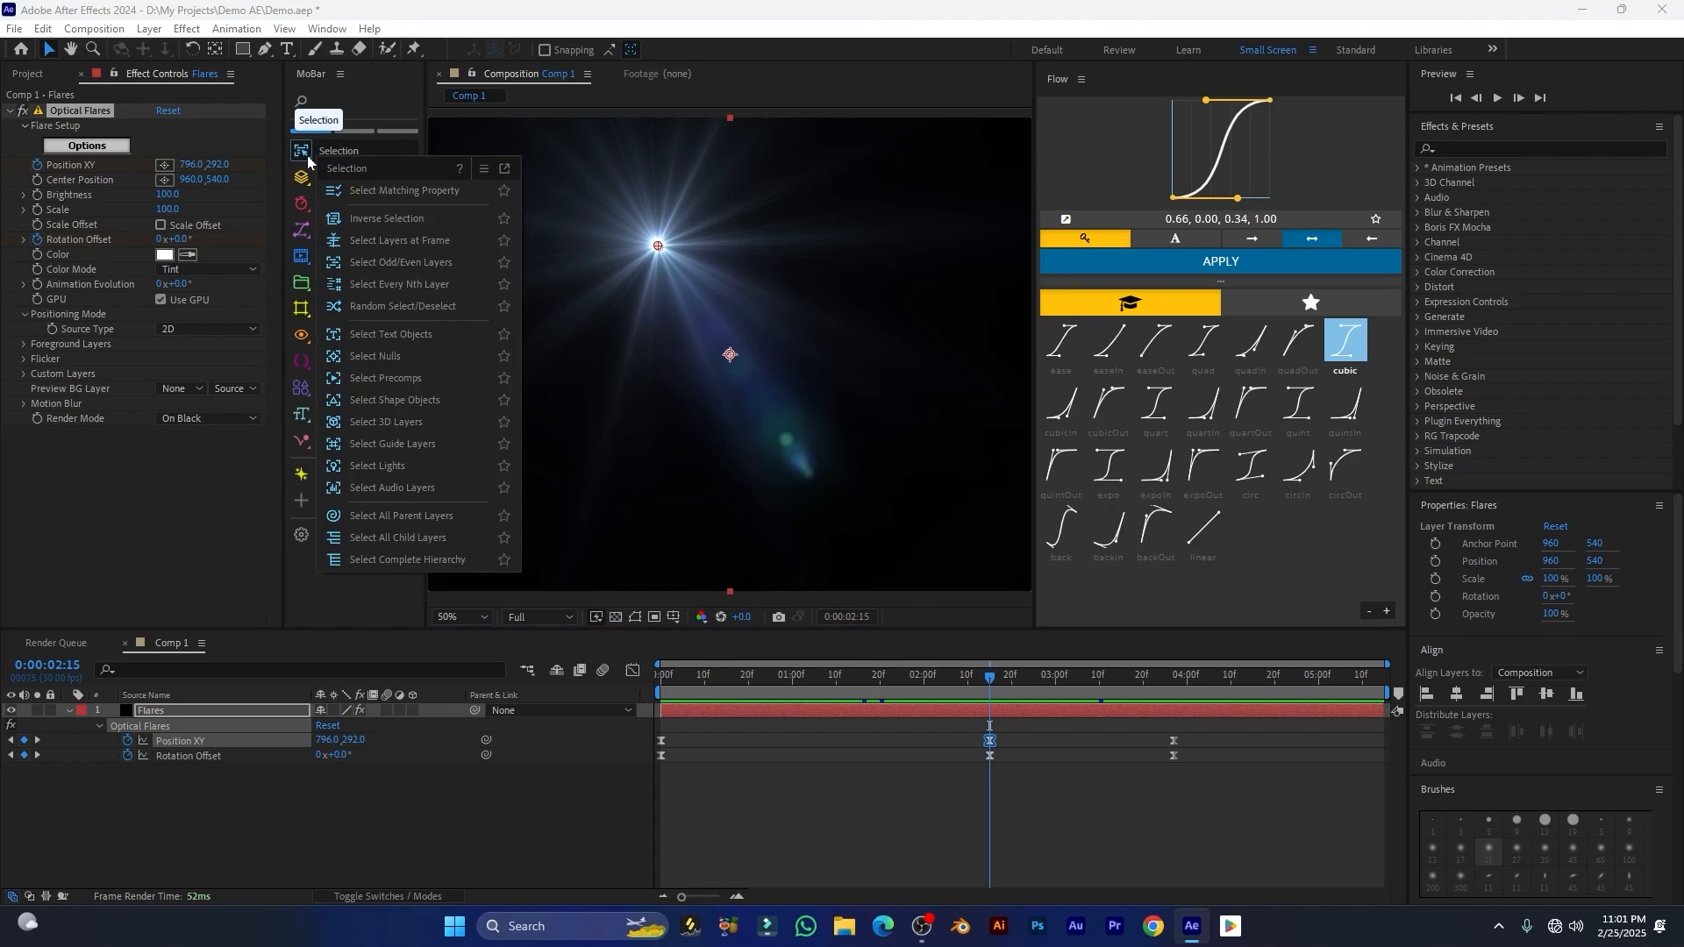
click(302, 180)
click(302, 209)
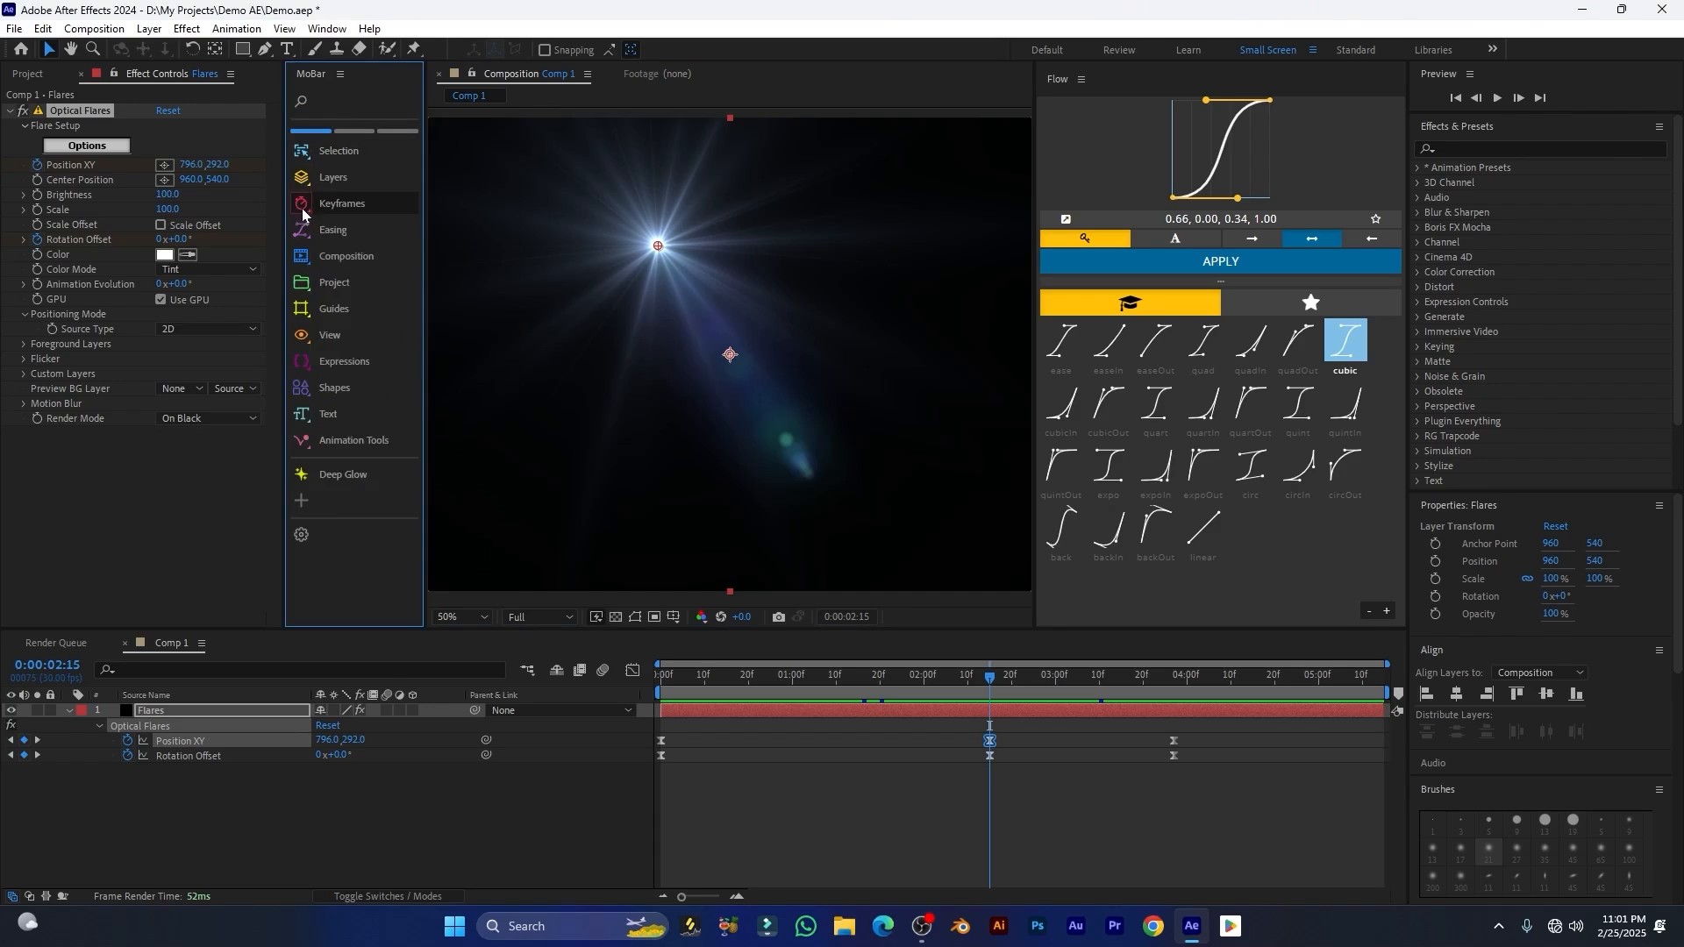
click(302, 210)
click(301, 230)
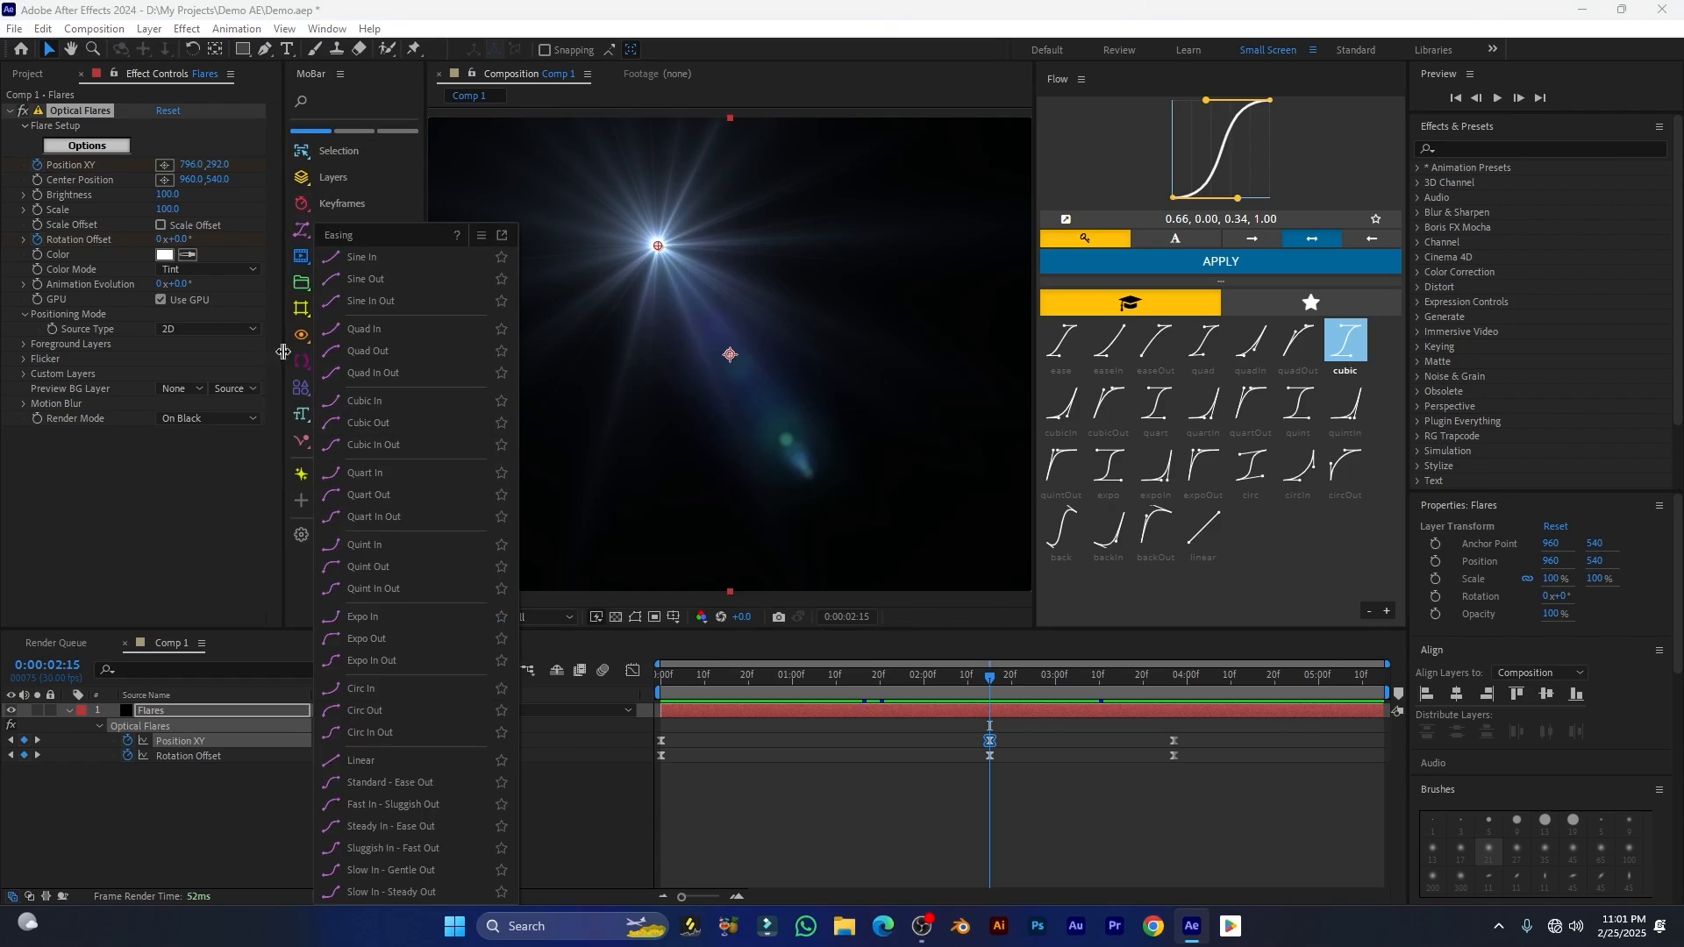
click(299, 256)
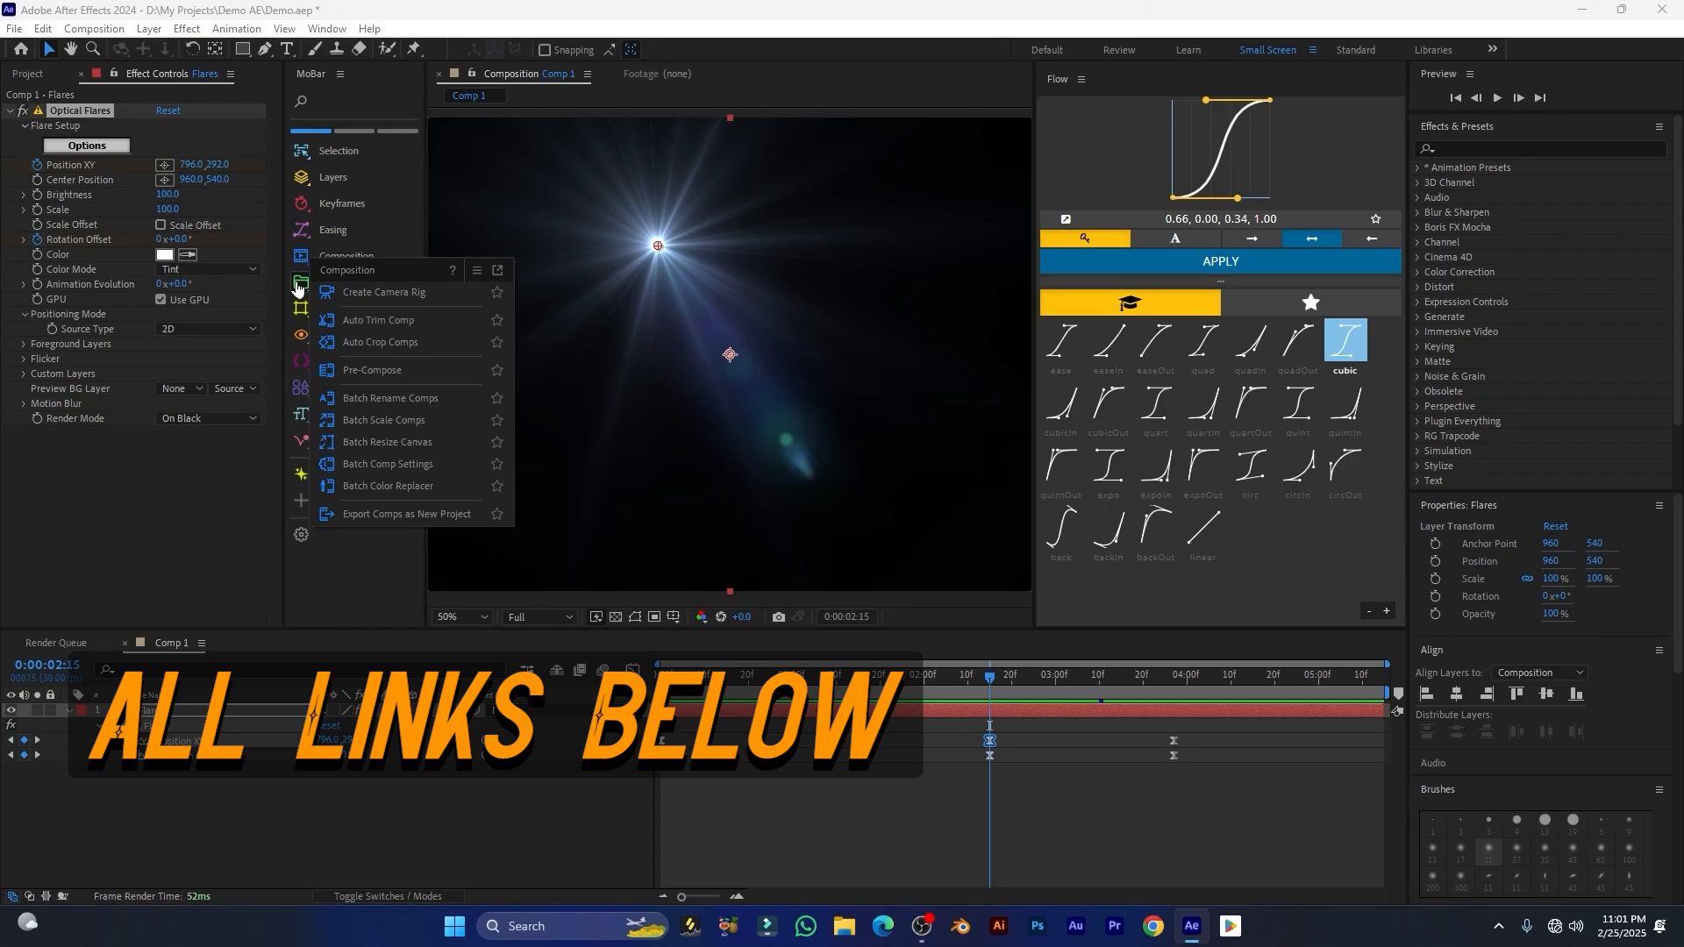
click(301, 282)
click(301, 308)
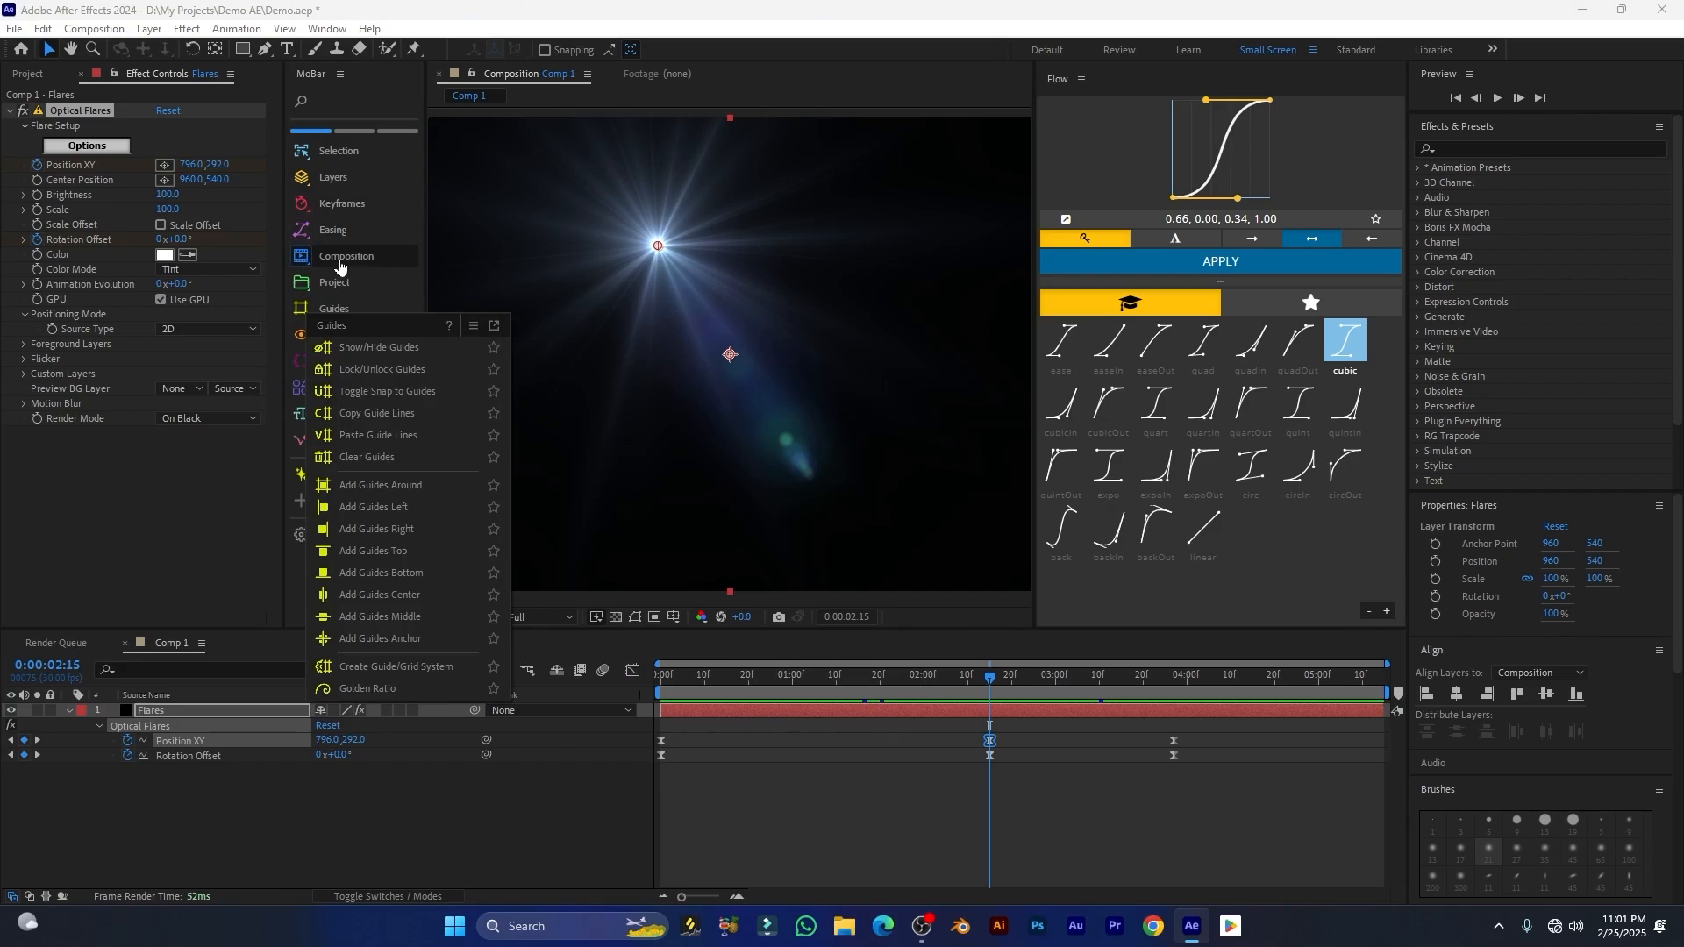
Step: Open the Motion Tools Panel 1 extension and widen it so its full tool layout fits
click(327, 28)
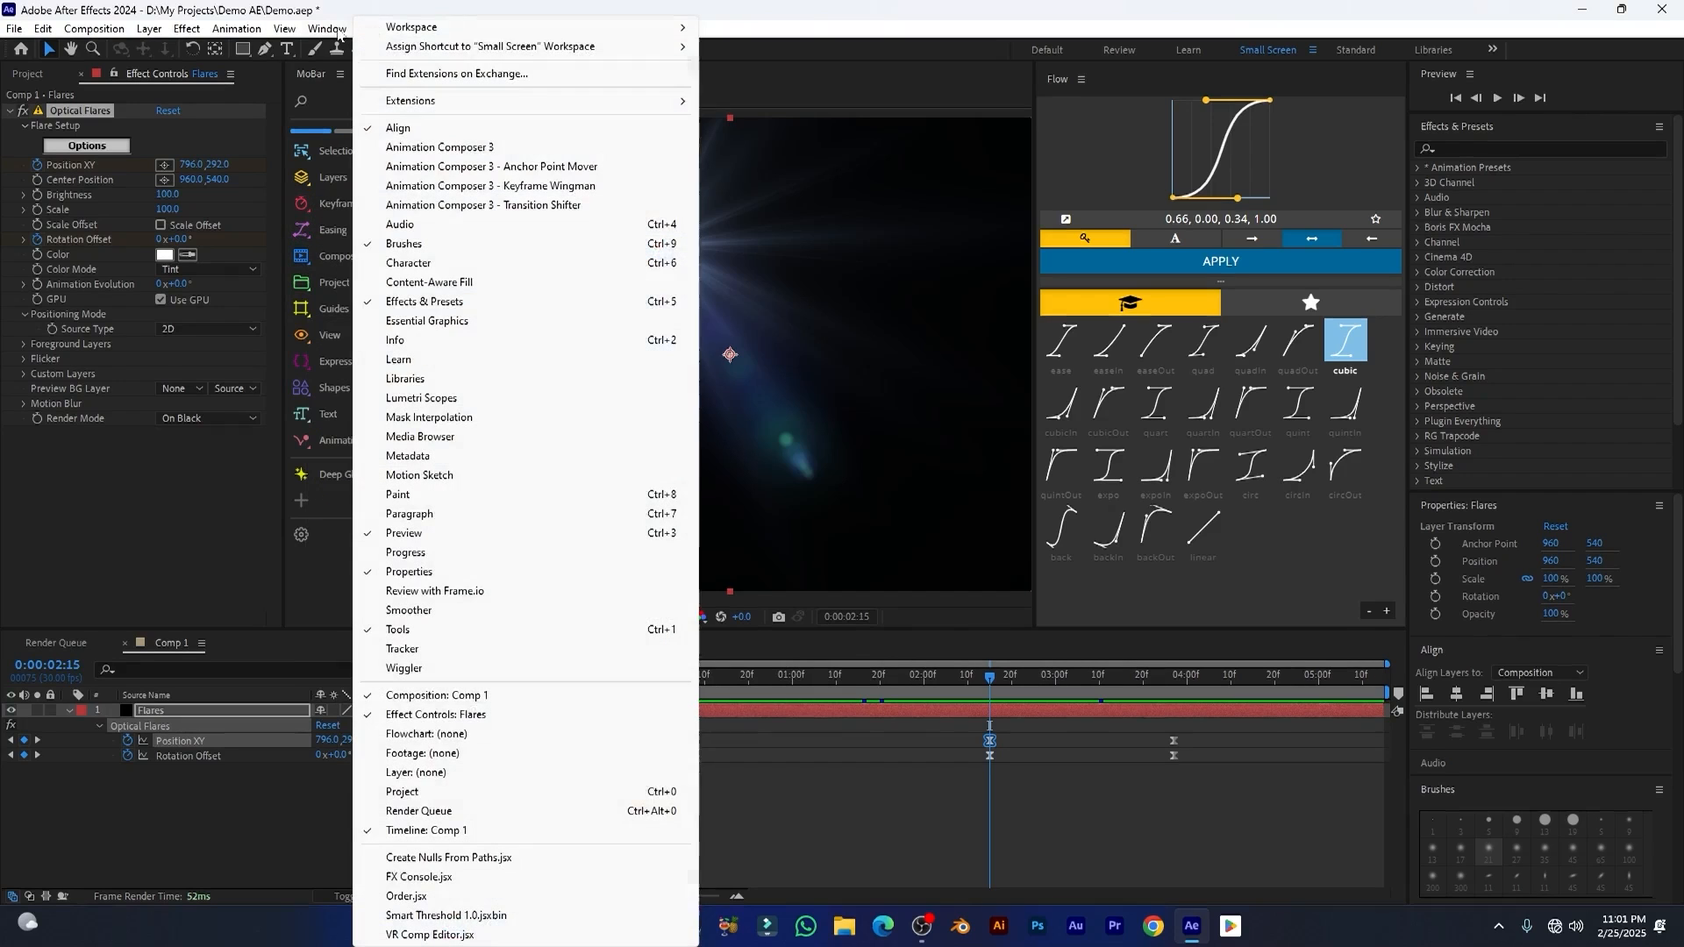
mouse_move(478, 102)
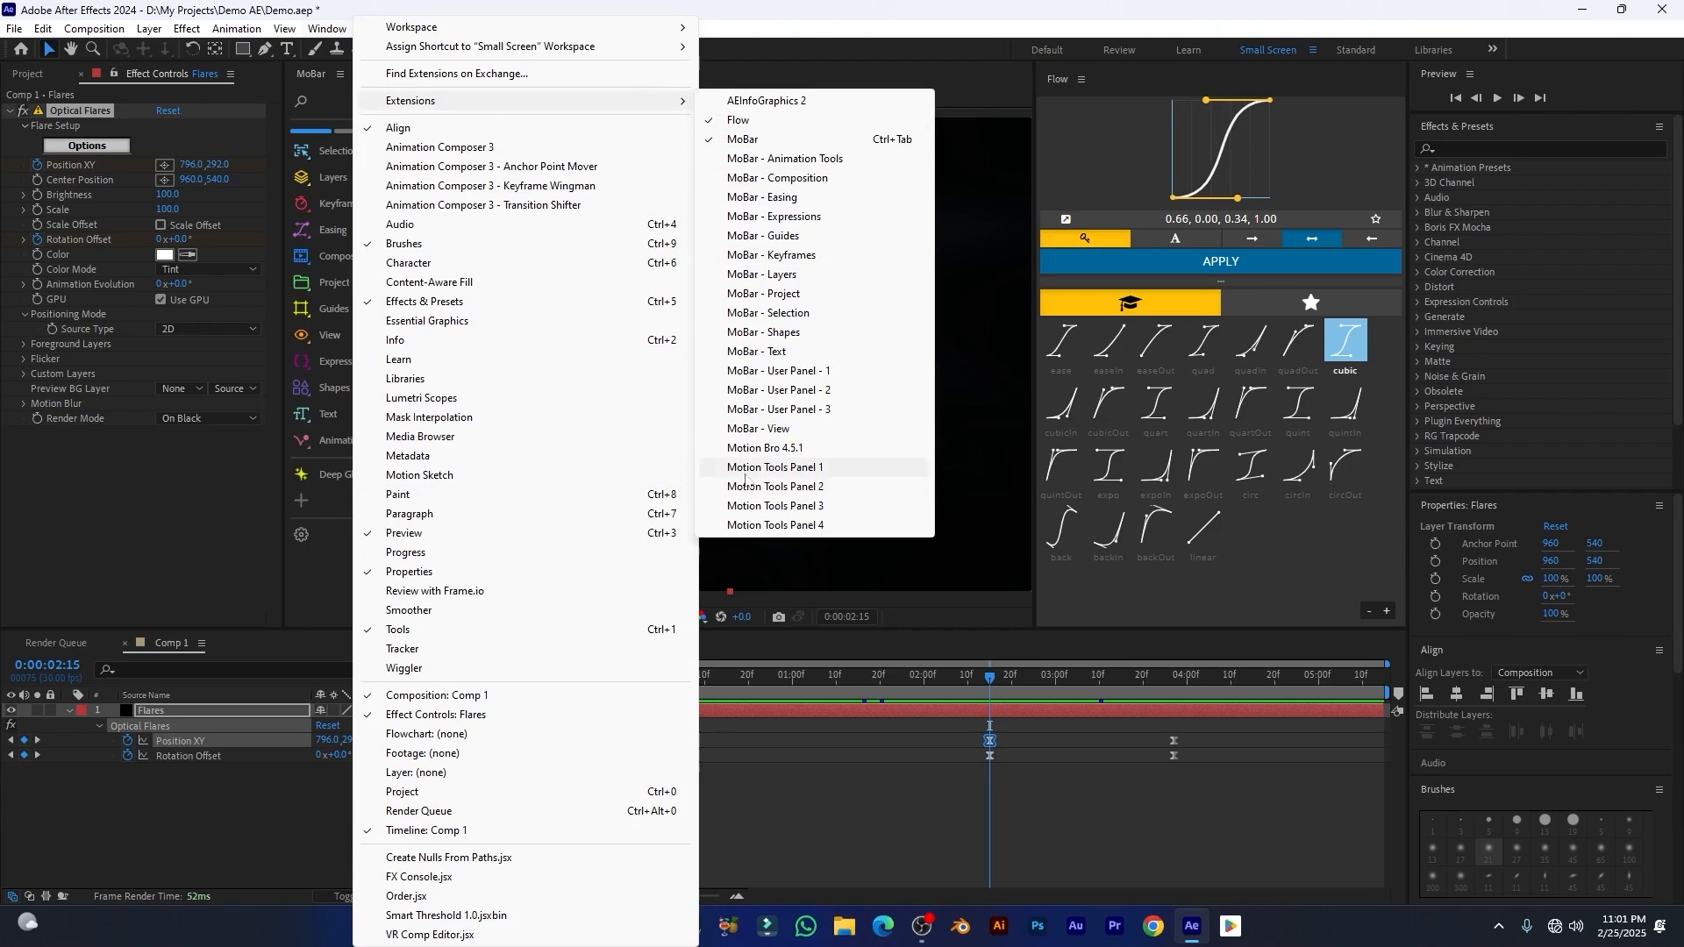
click(772, 466)
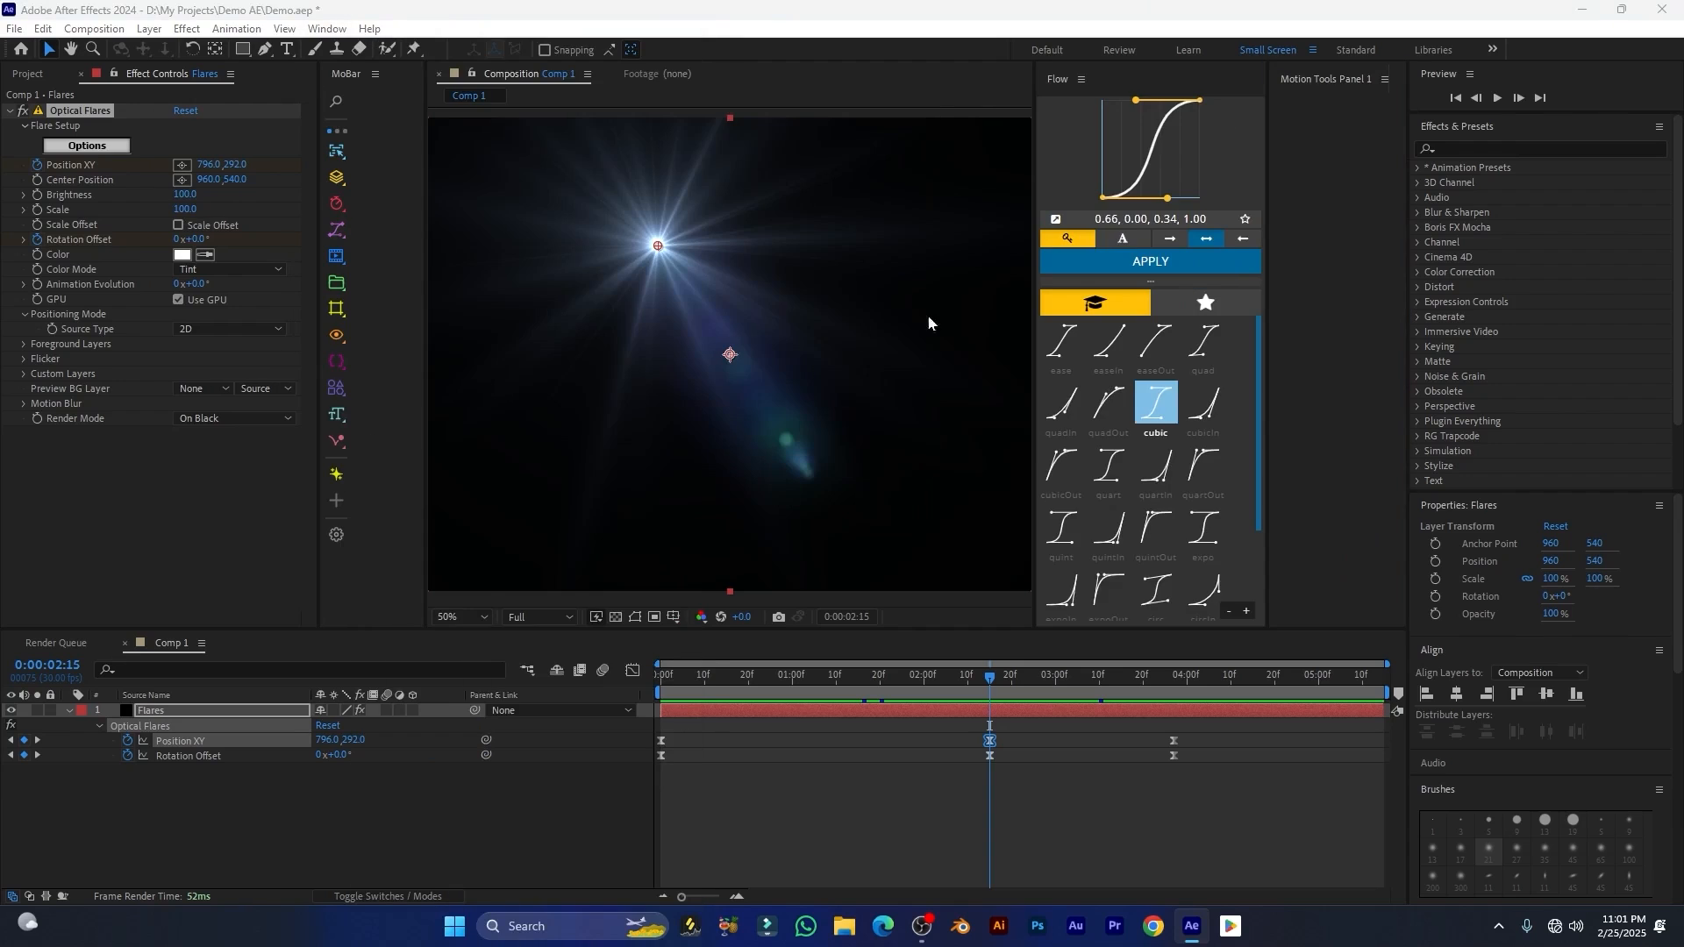
drag(1268, 263, 814, 257)
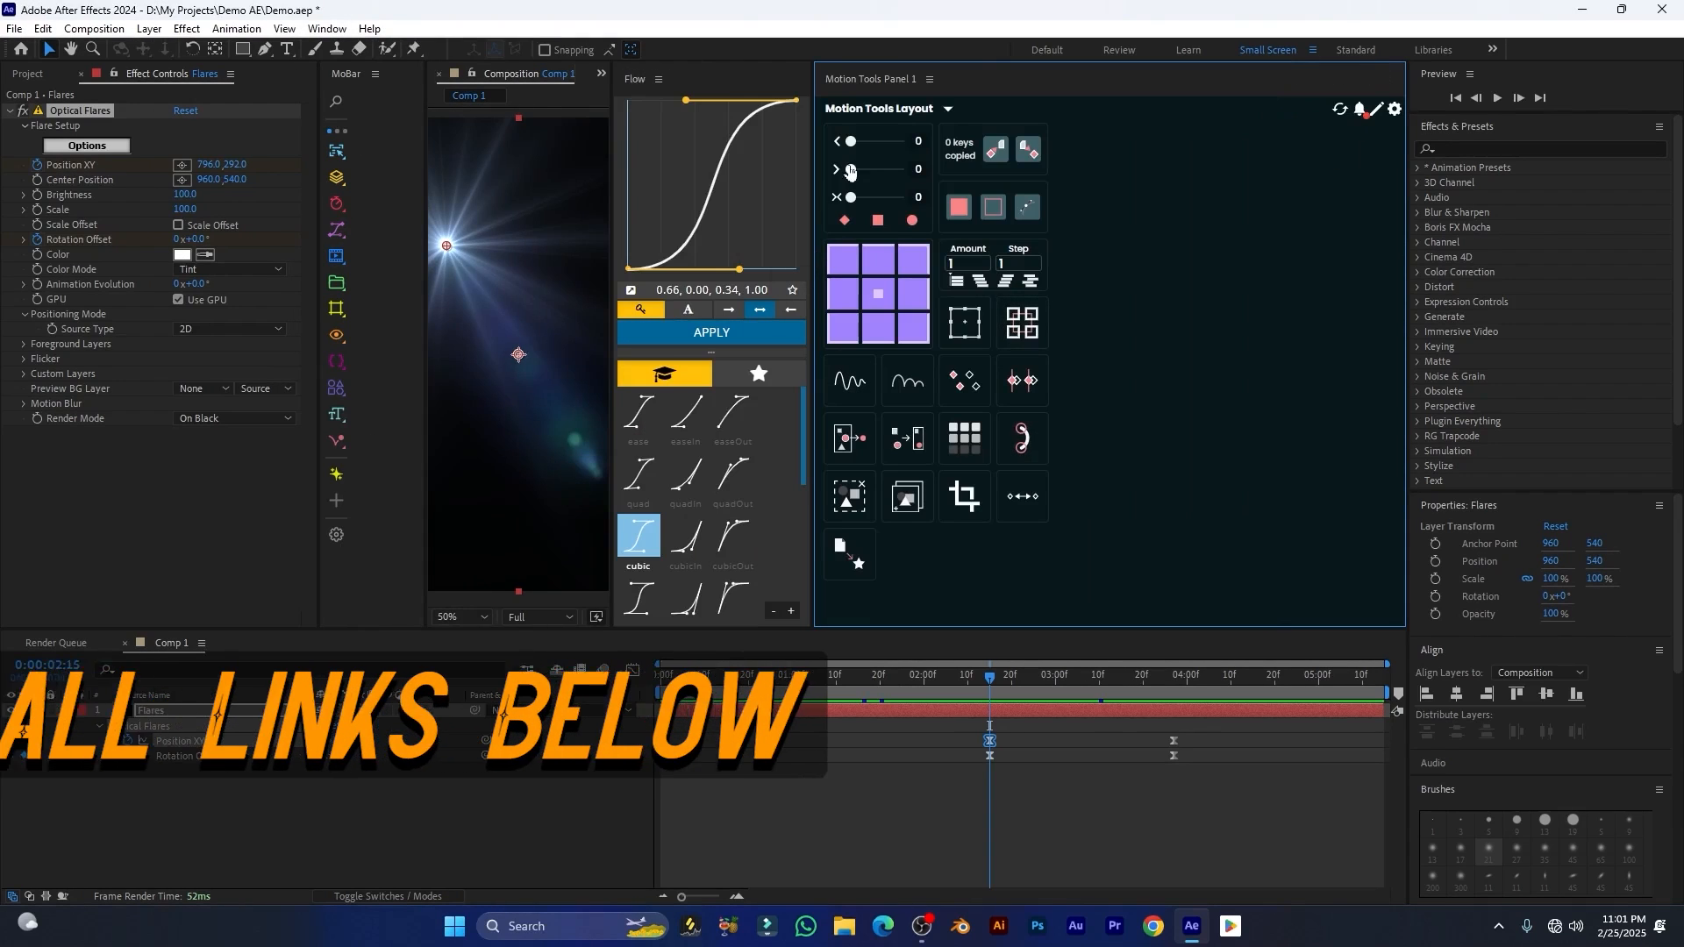